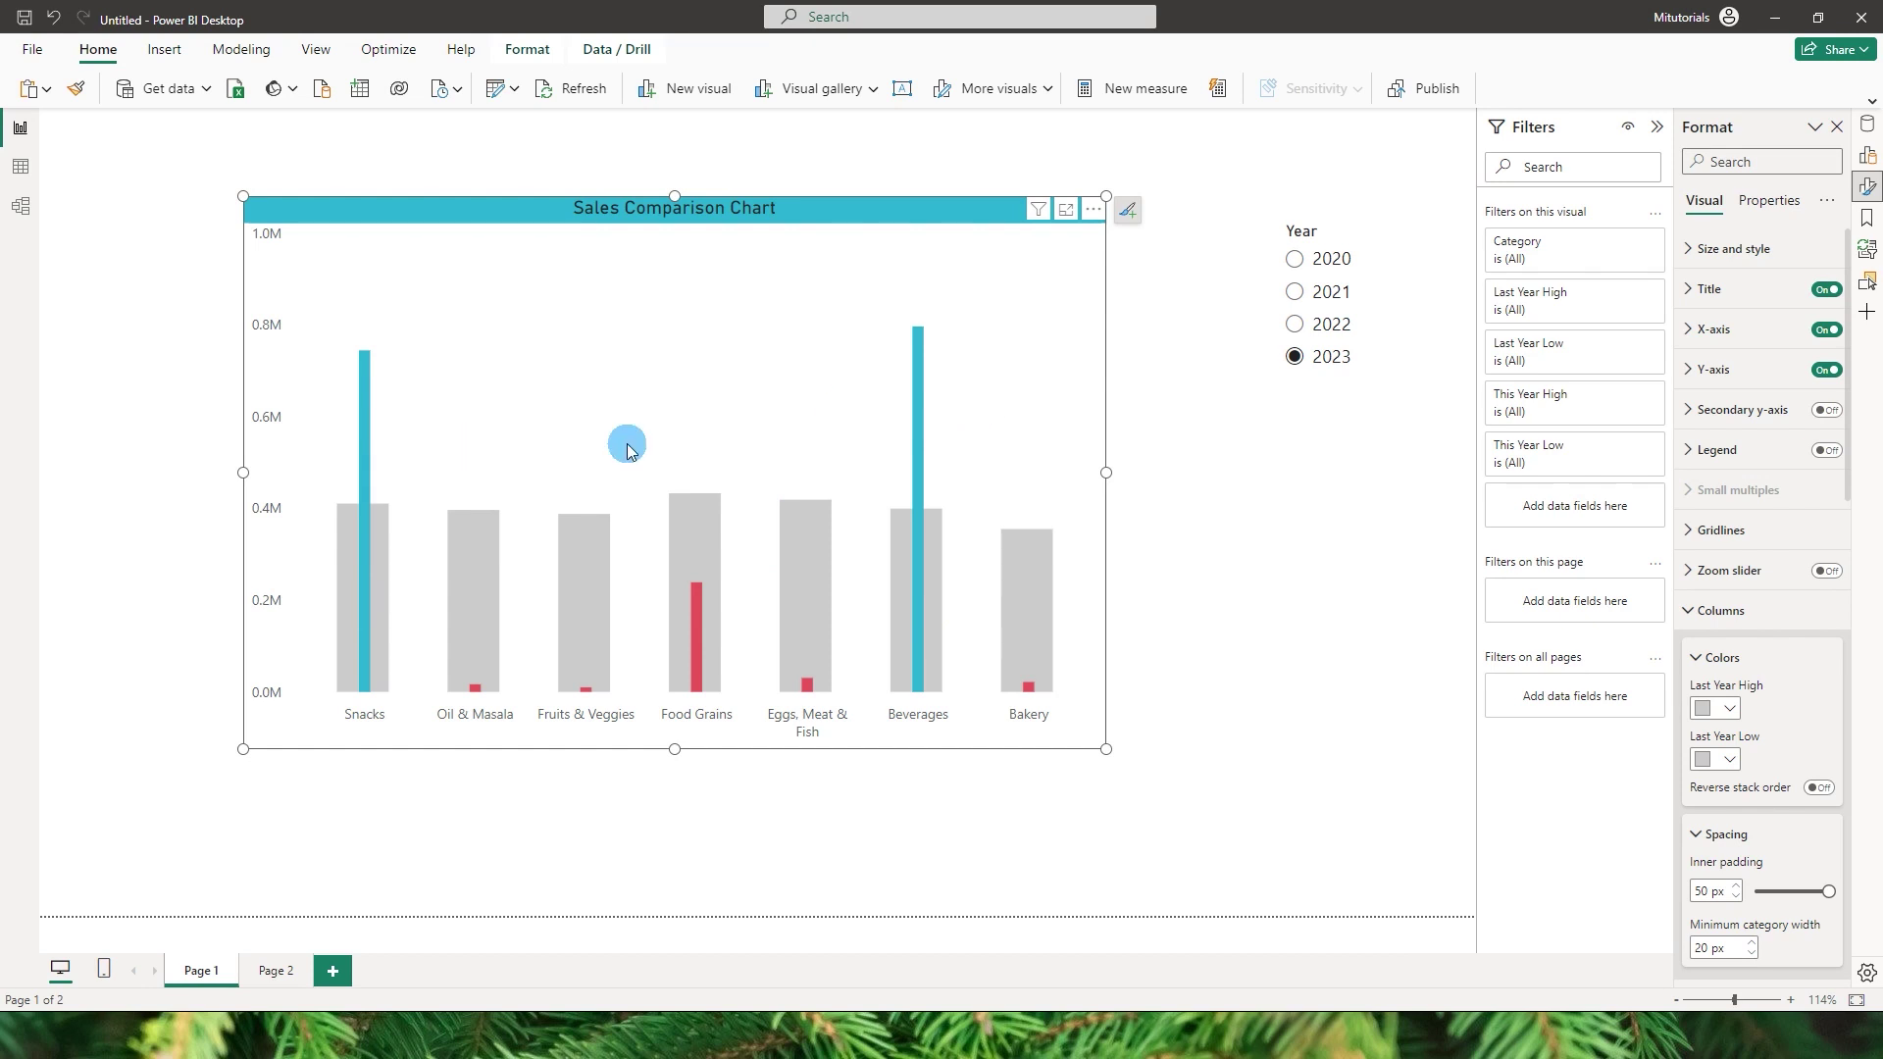
Examine the Food Grains column in the finished Sales Comparison Chart filtered to the year 2023.
mouse_move(693, 615)
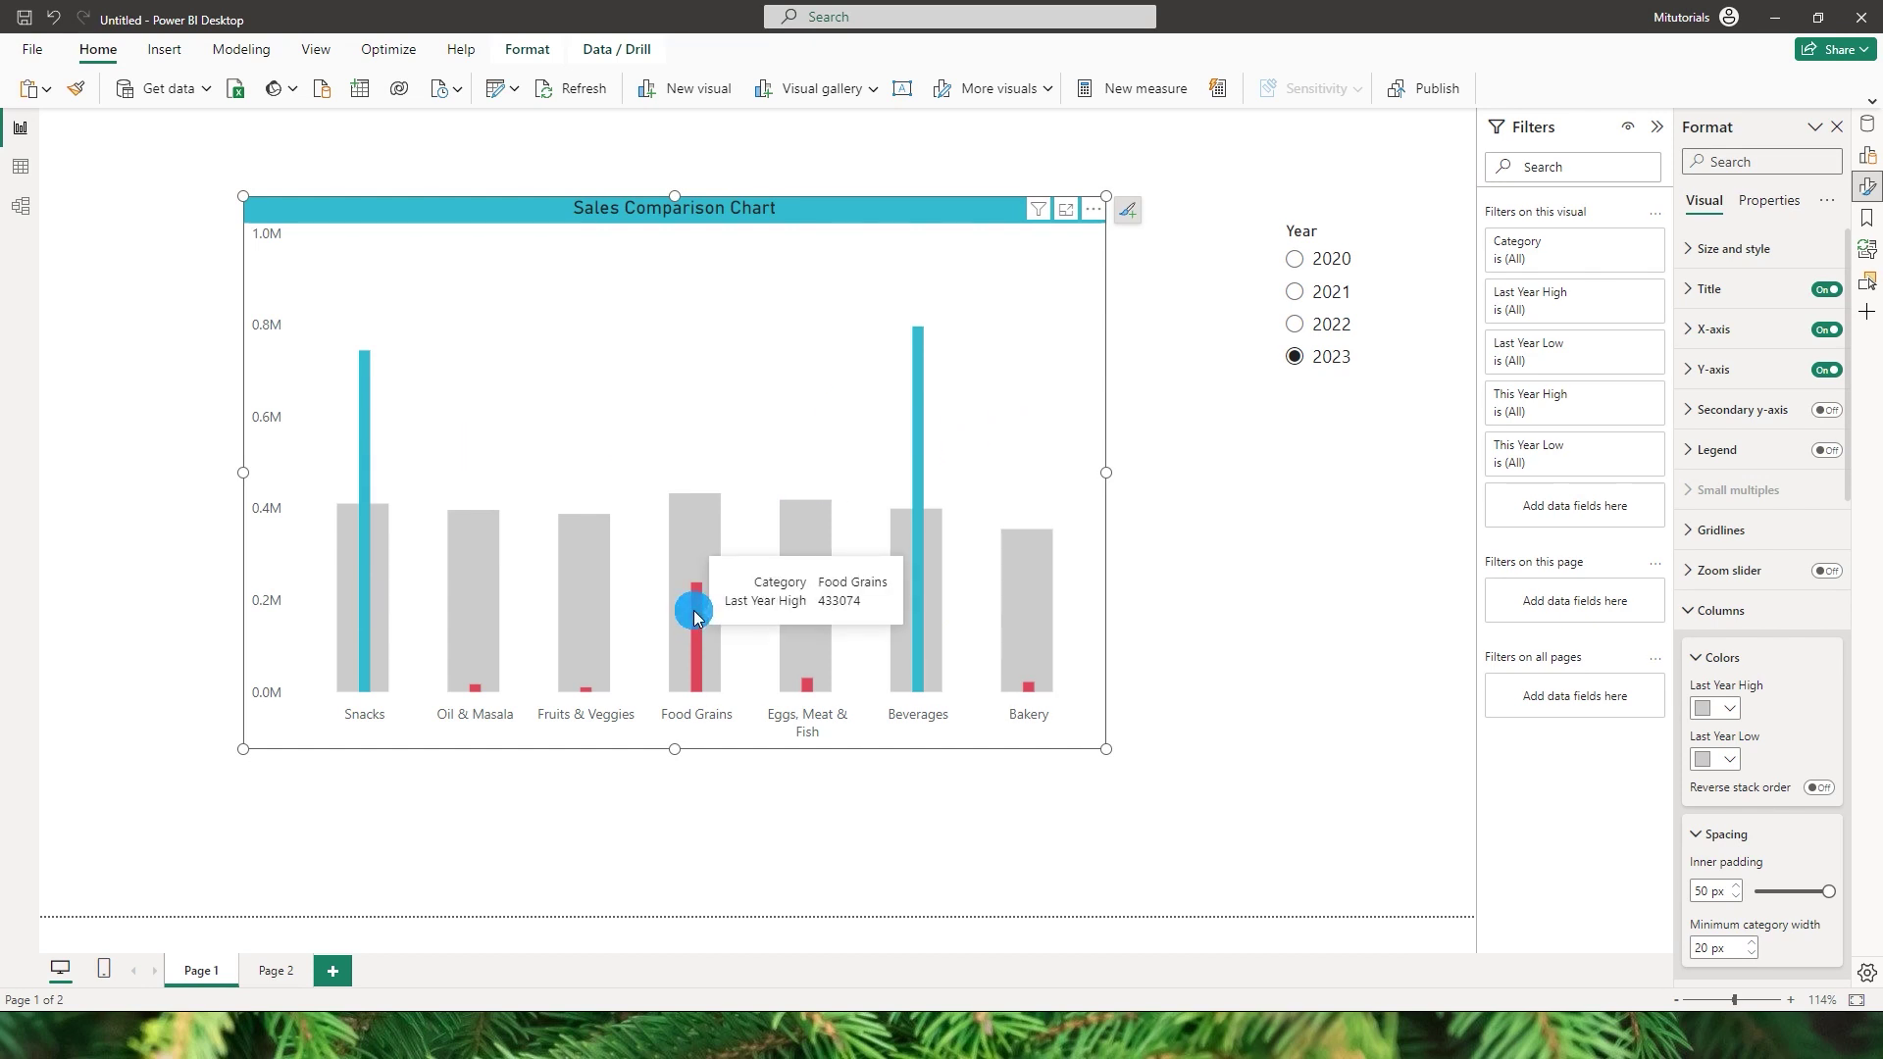
left_click(1322, 361)
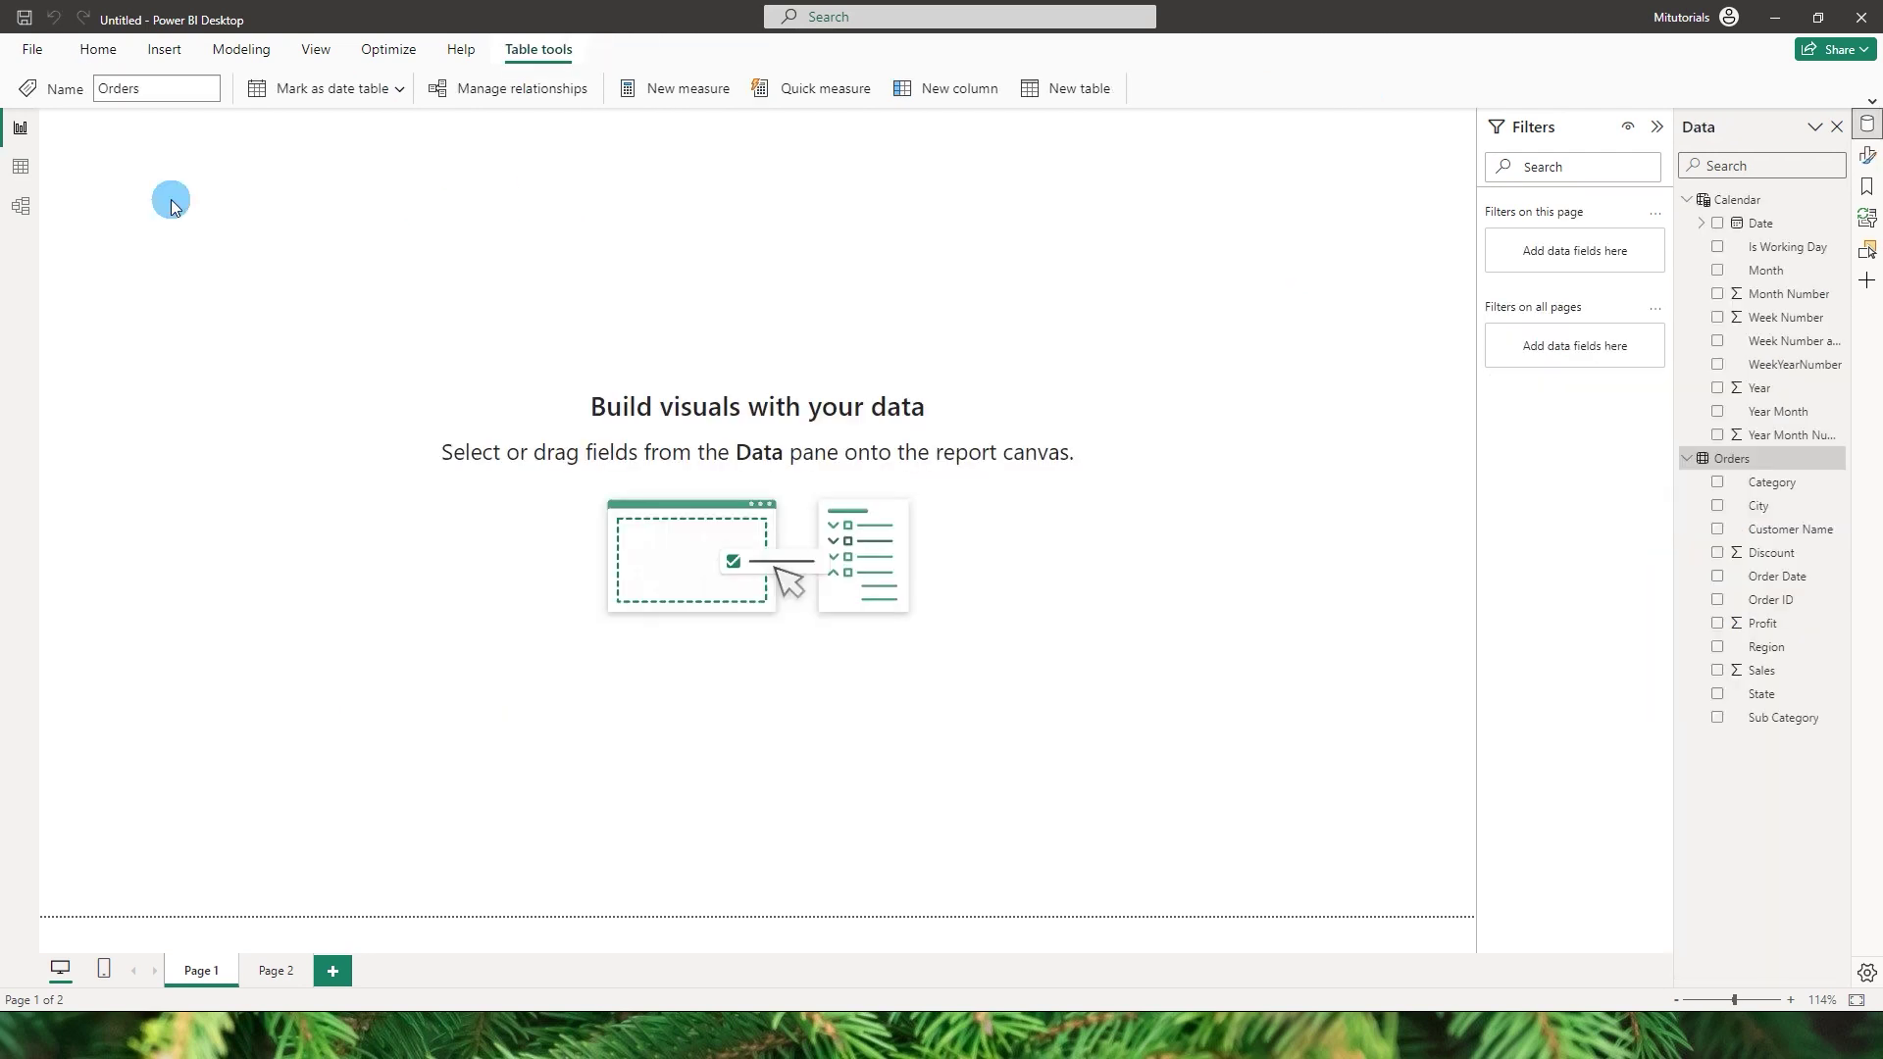
Review the columns of the Orders table and the DAX definition of the Calendar table.
left_click(21, 168)
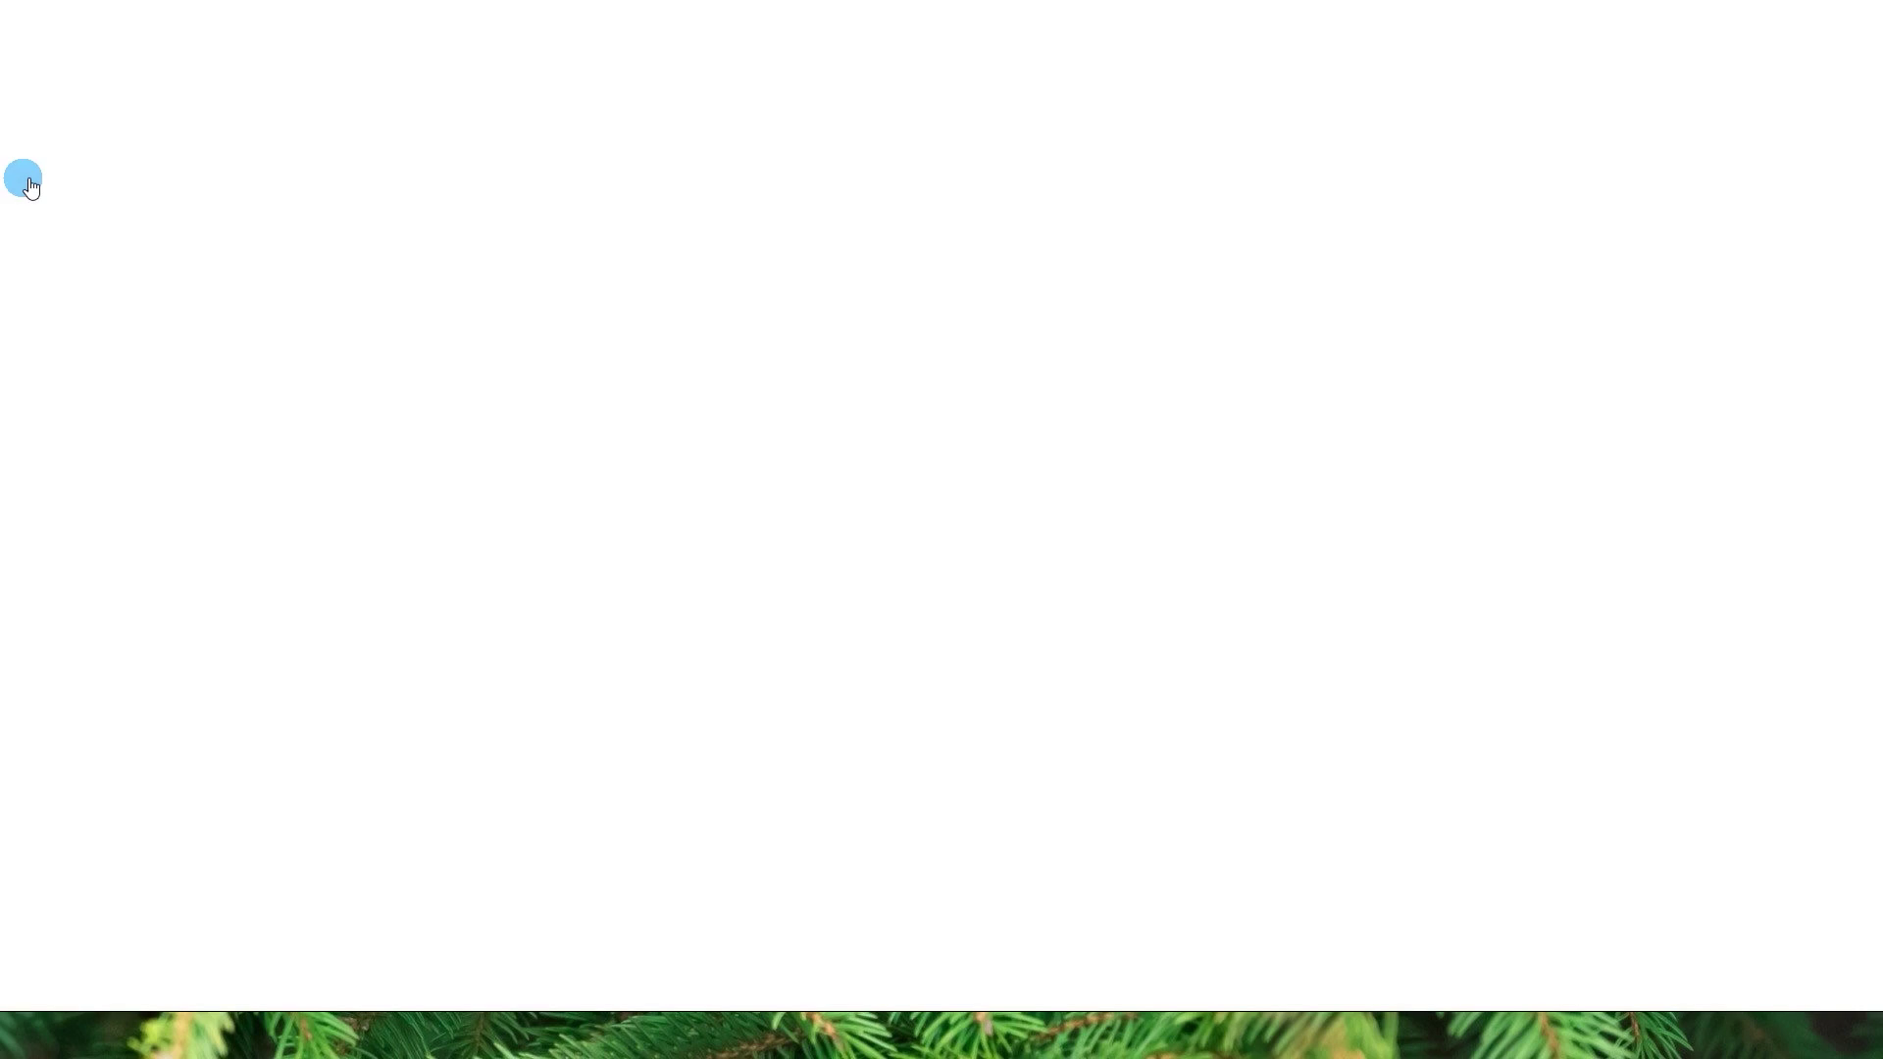
left_click(1730, 244)
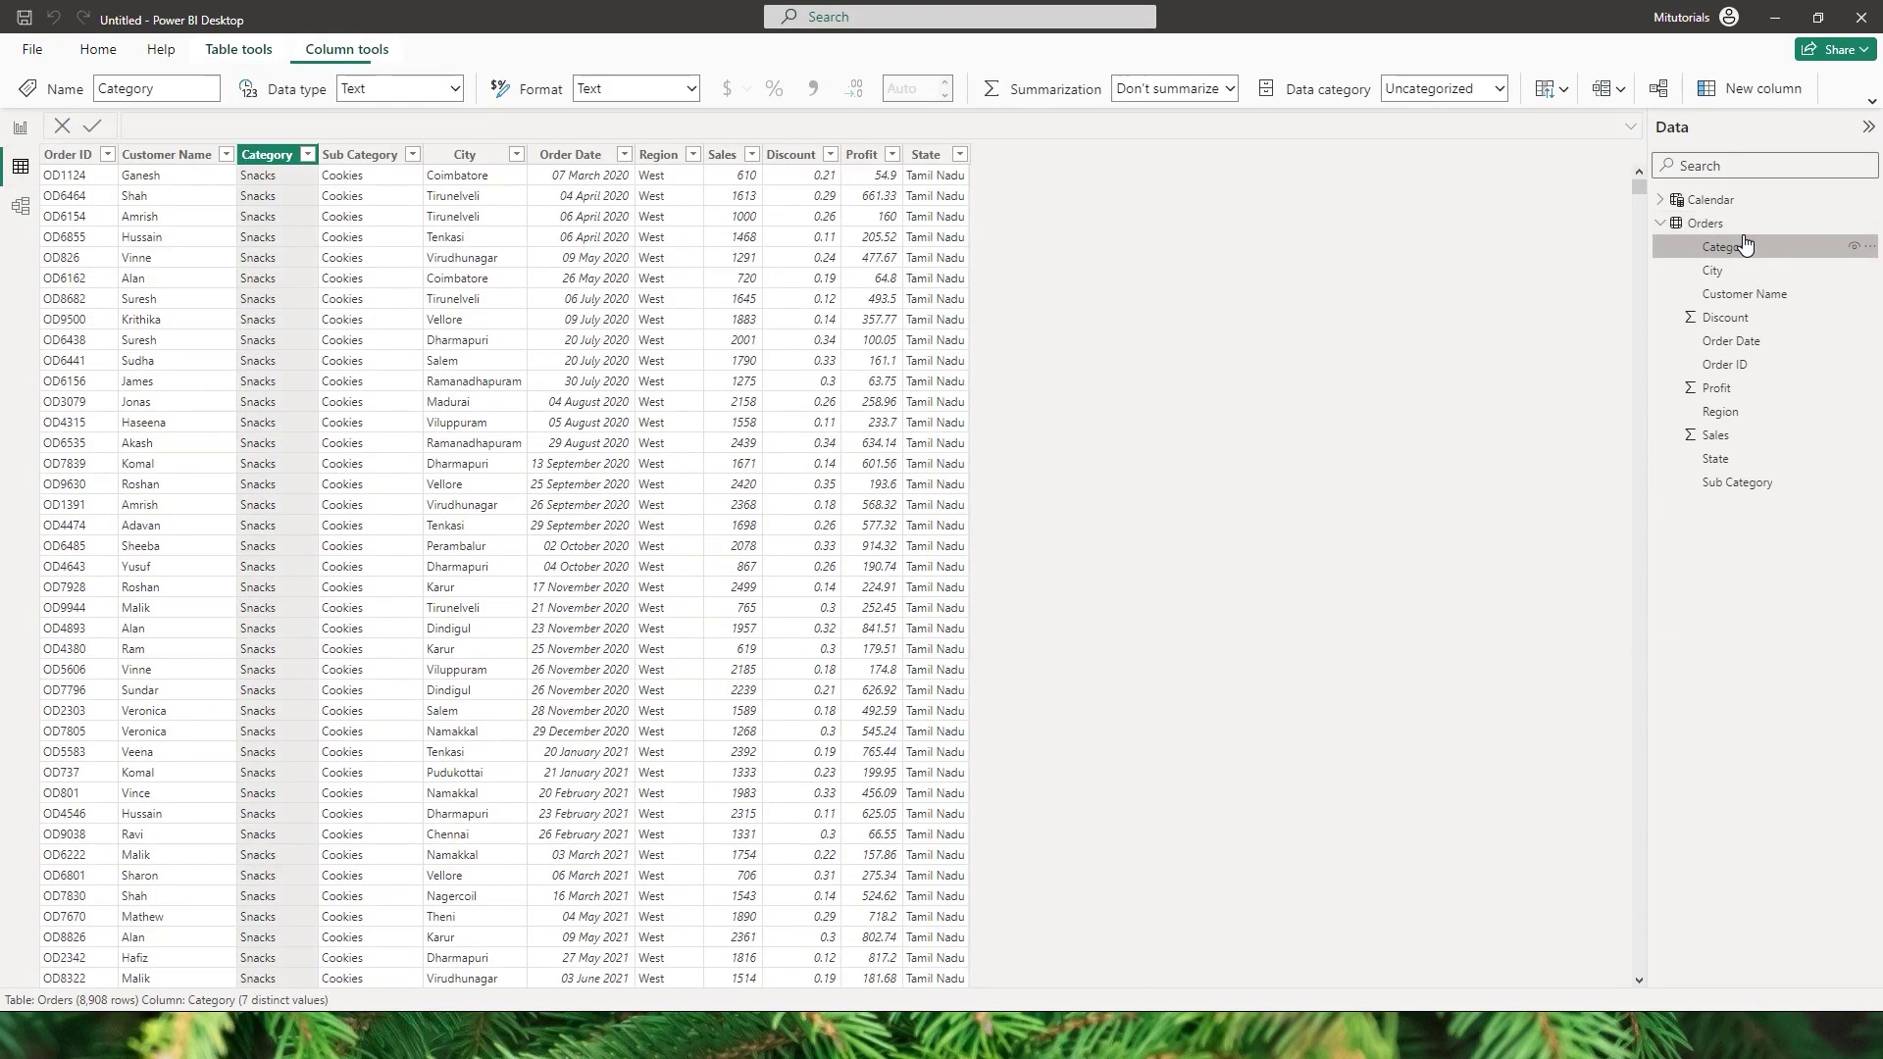
left_click(1725, 200)
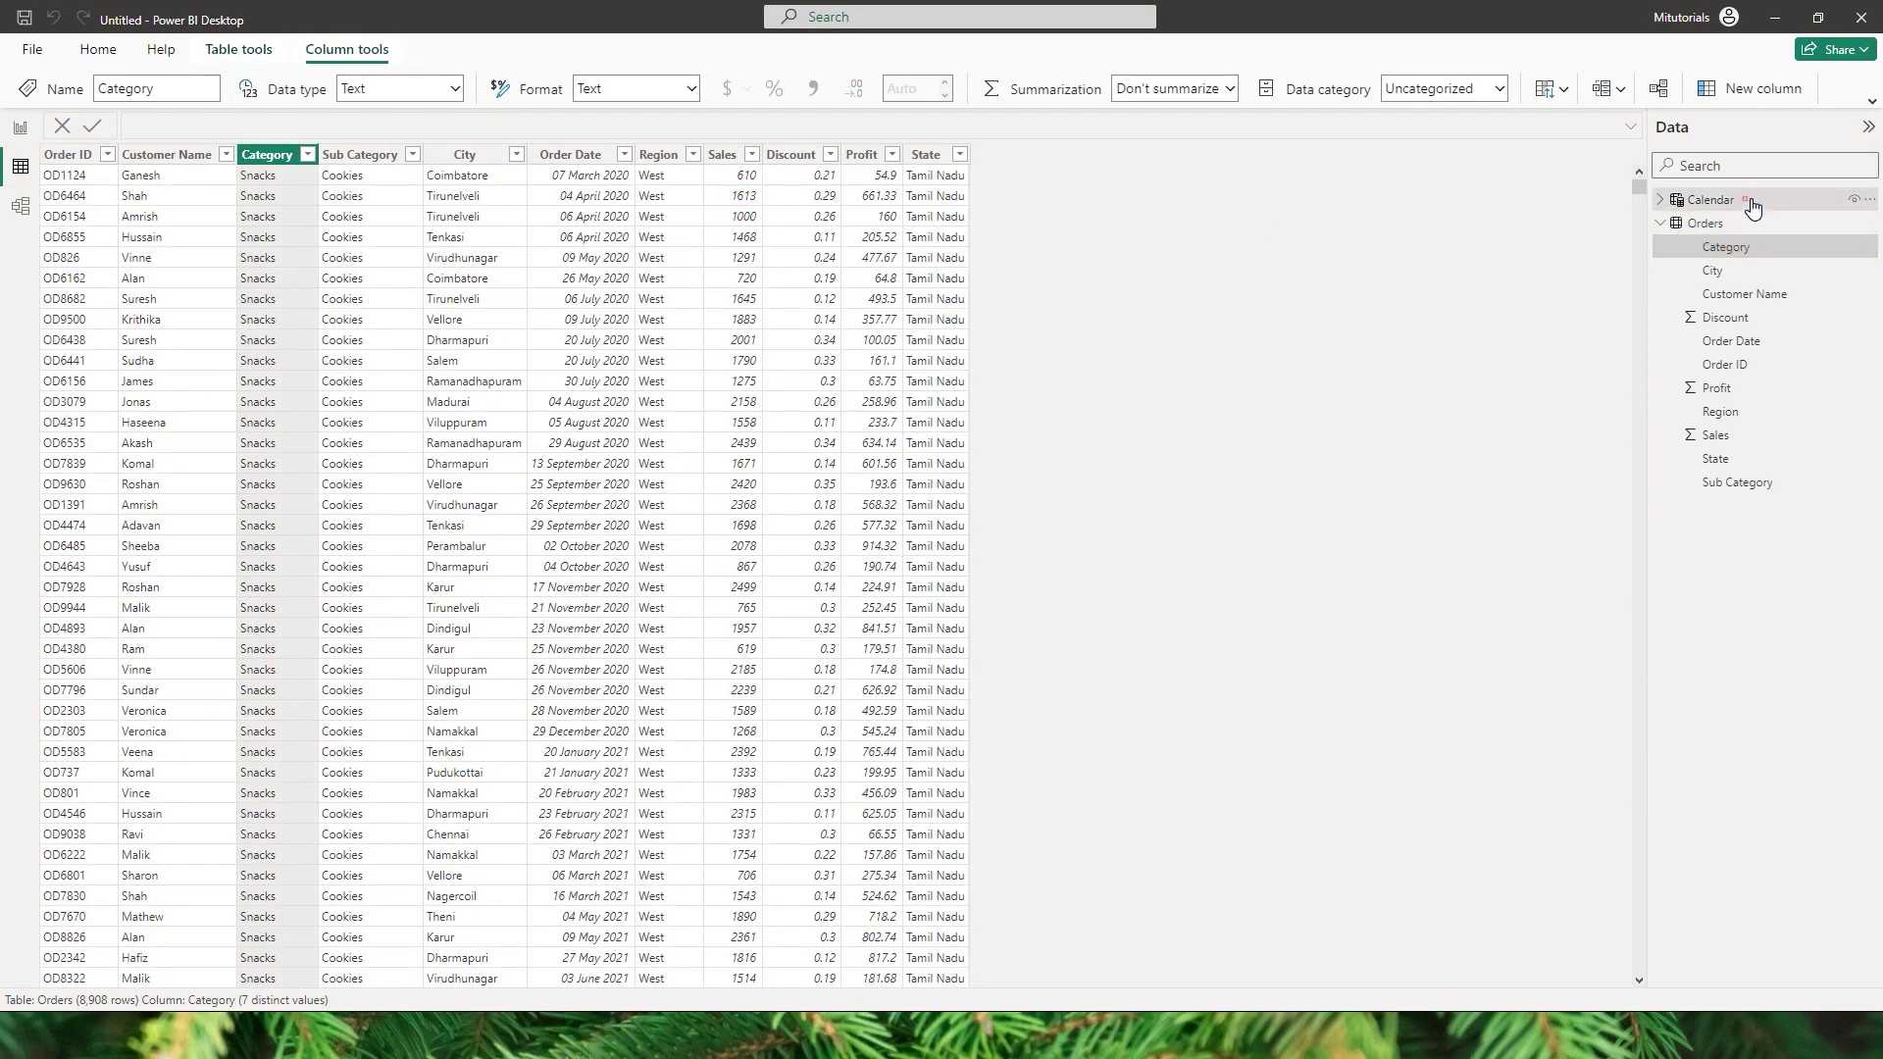
left_click(632, 315)
left_click(601, 310)
left_click(577, 296)
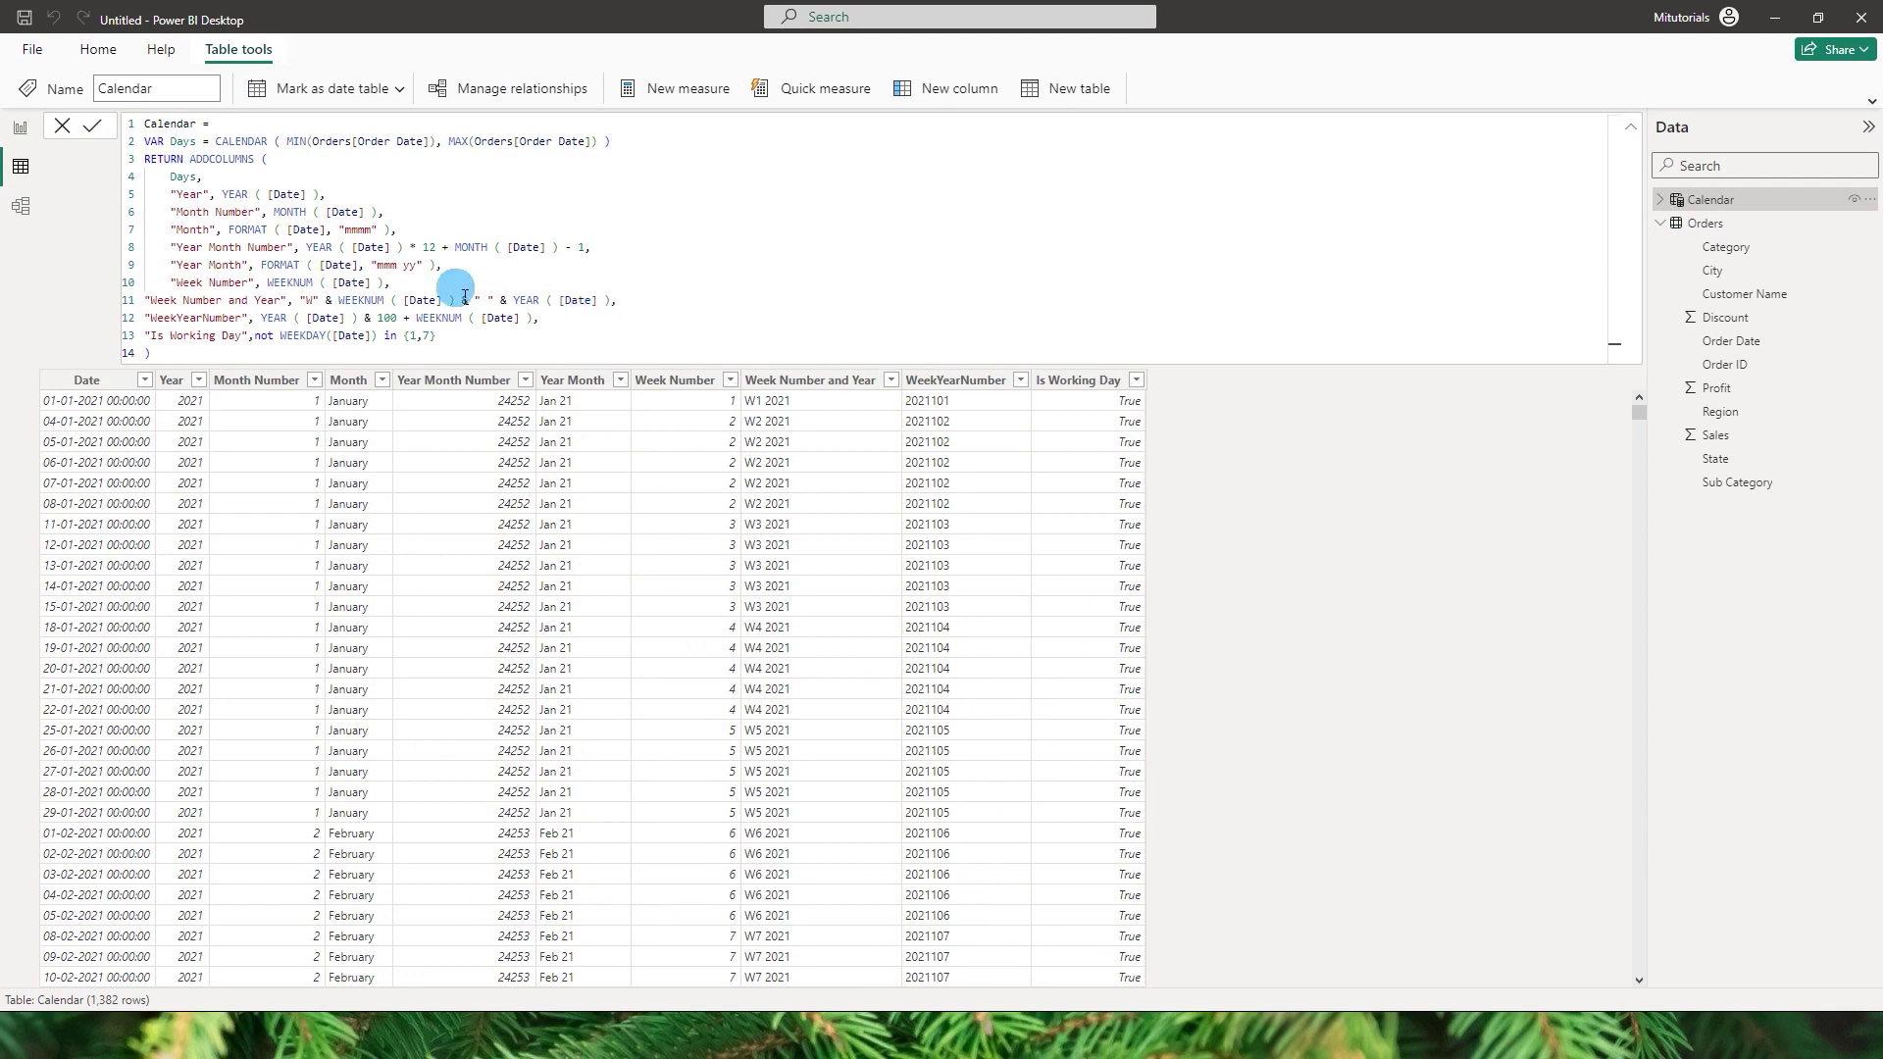
Examine the relationship between the Orders and Calendar tables in the data model.
left_click(21, 208)
left_click_drag(601, 364, 603, 314)
left_click(603, 314)
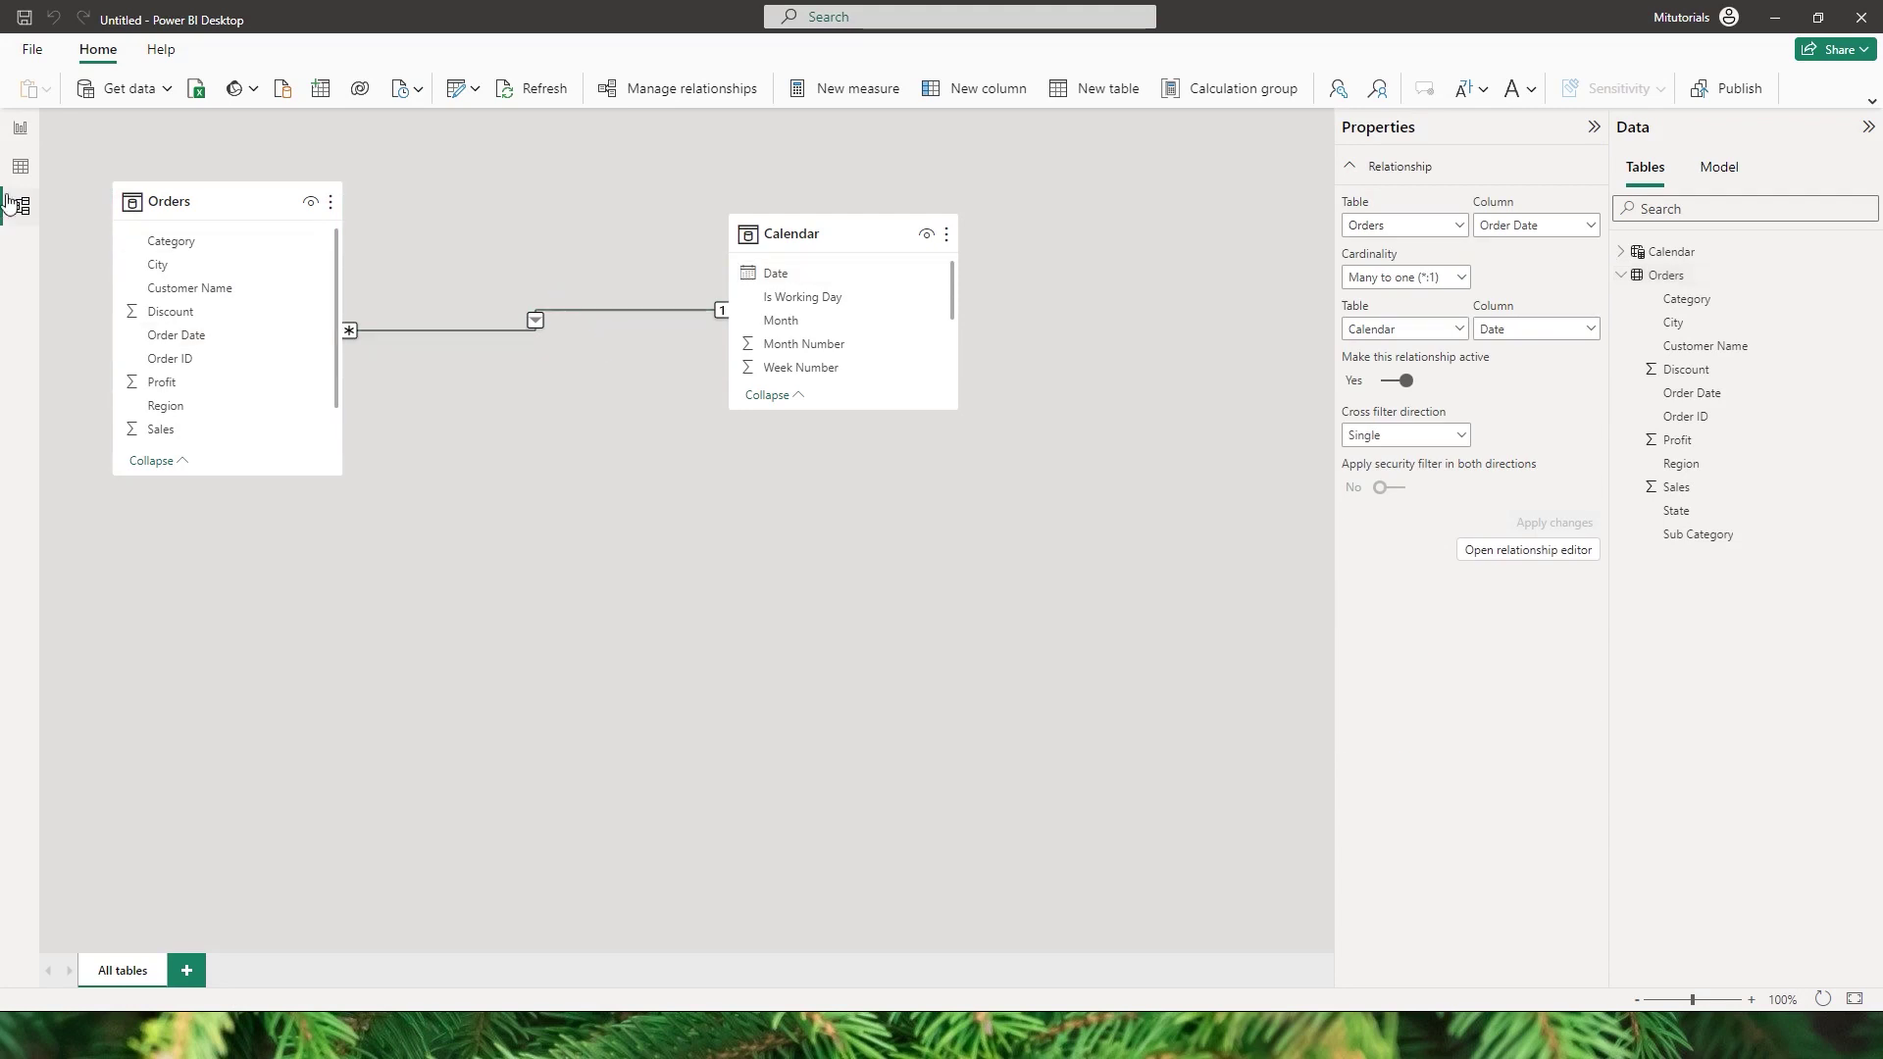
Return to the report and create a measure in the Orders table: Total_sales = CALCULATE(SUM(Orders[Sales])).
left_click(21, 128)
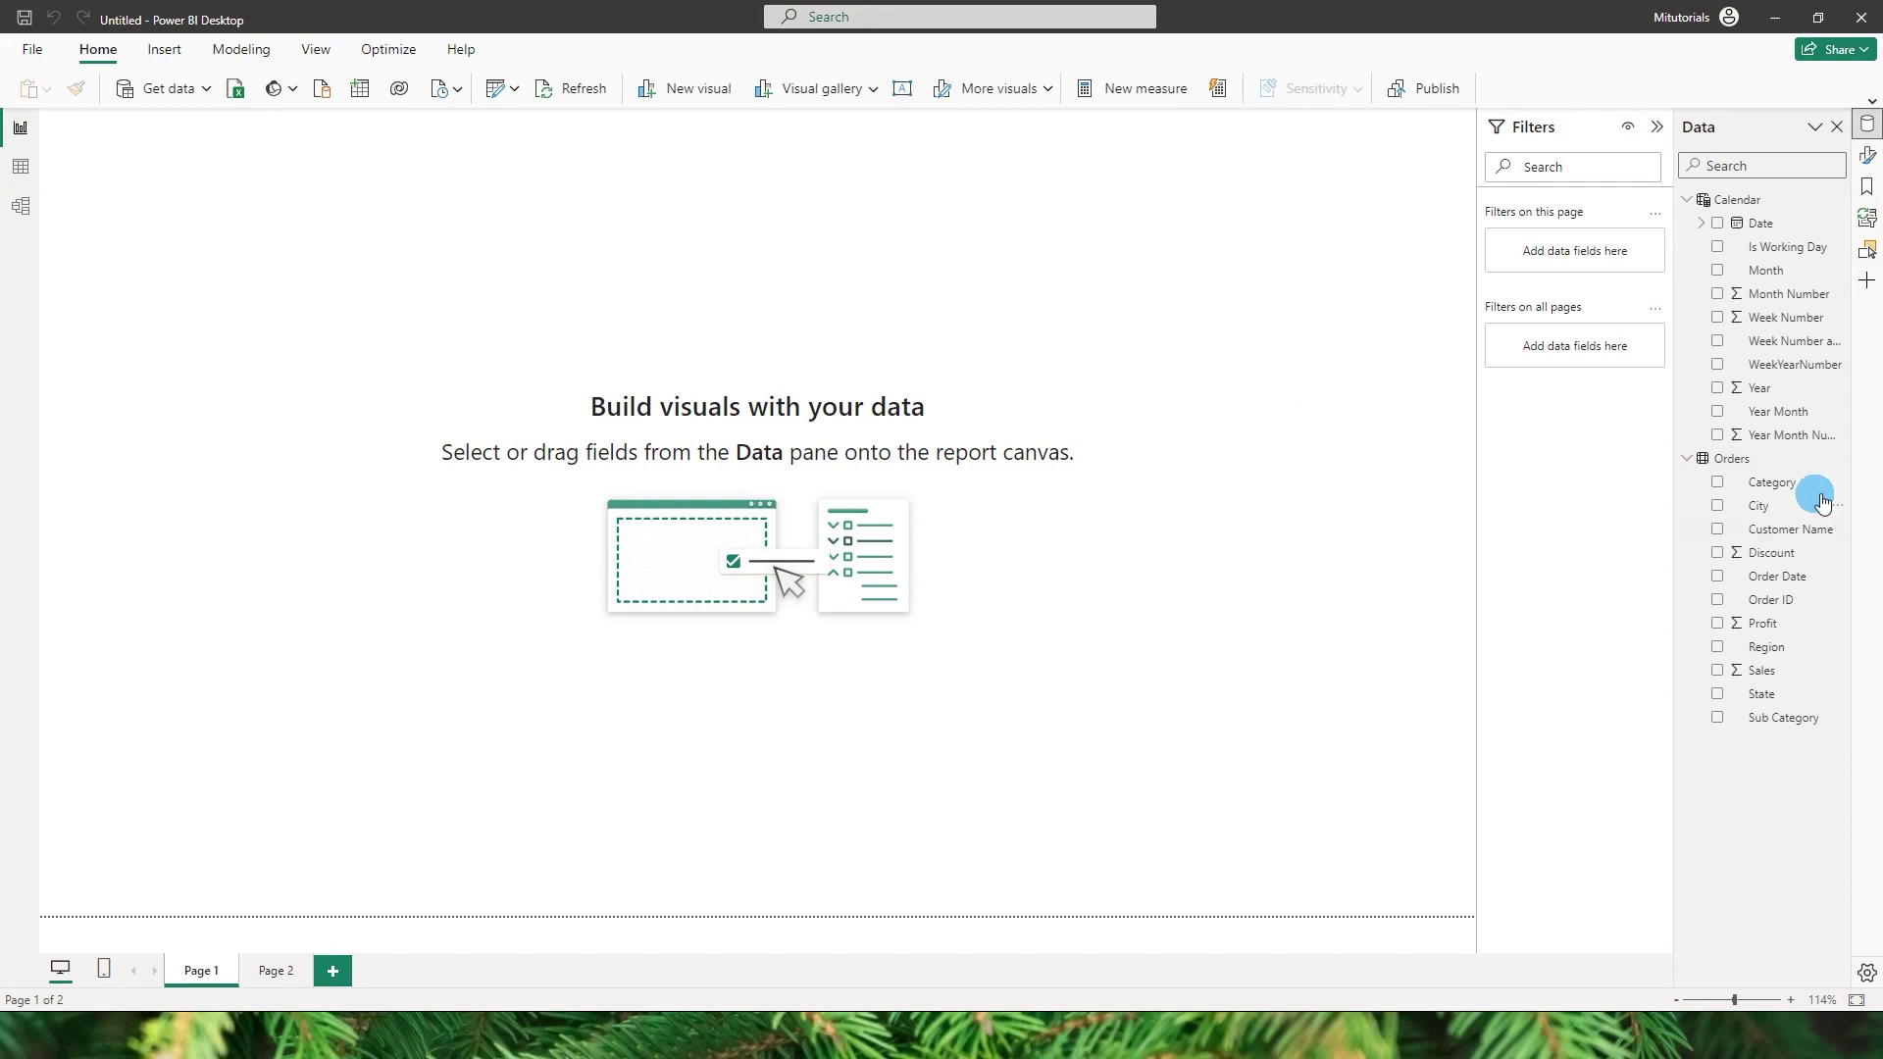
left_click(1839, 465)
left_click(1756, 498)
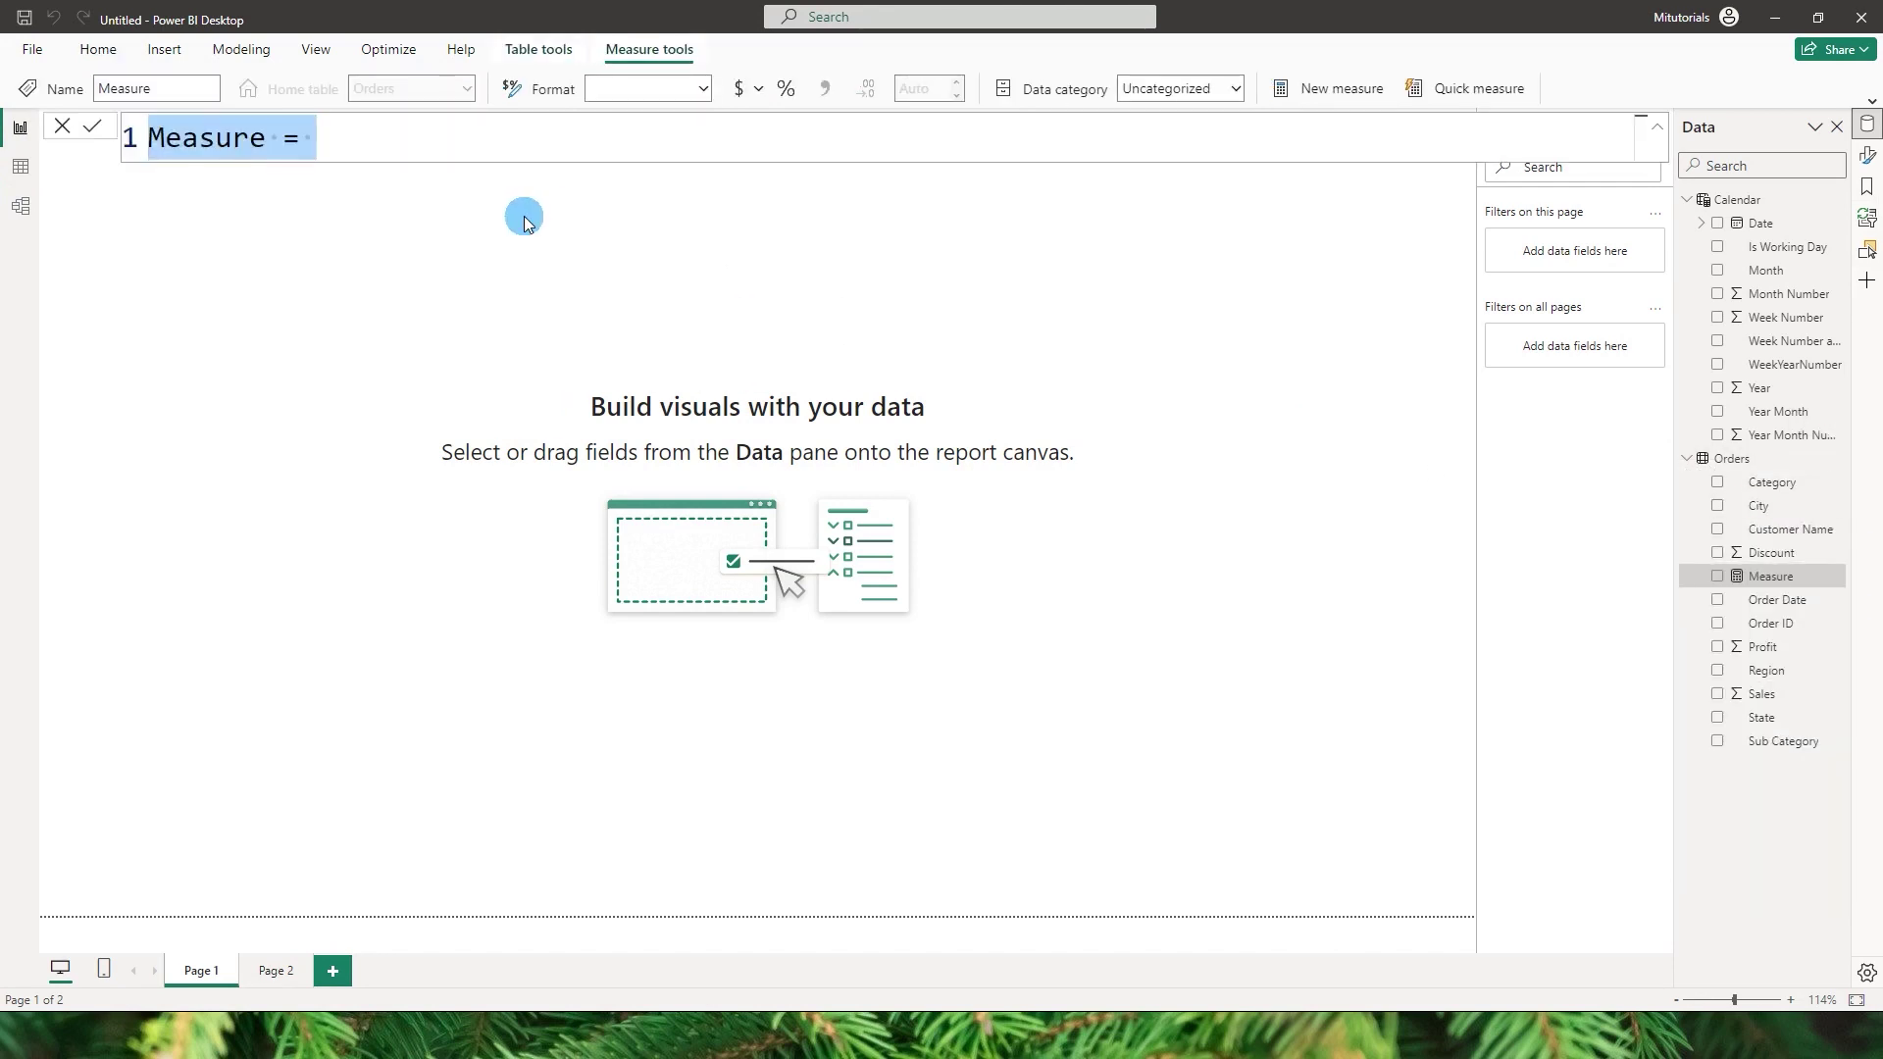
type("Total_sales -= C")
key("Tab")
type("sum")
key("Tab")
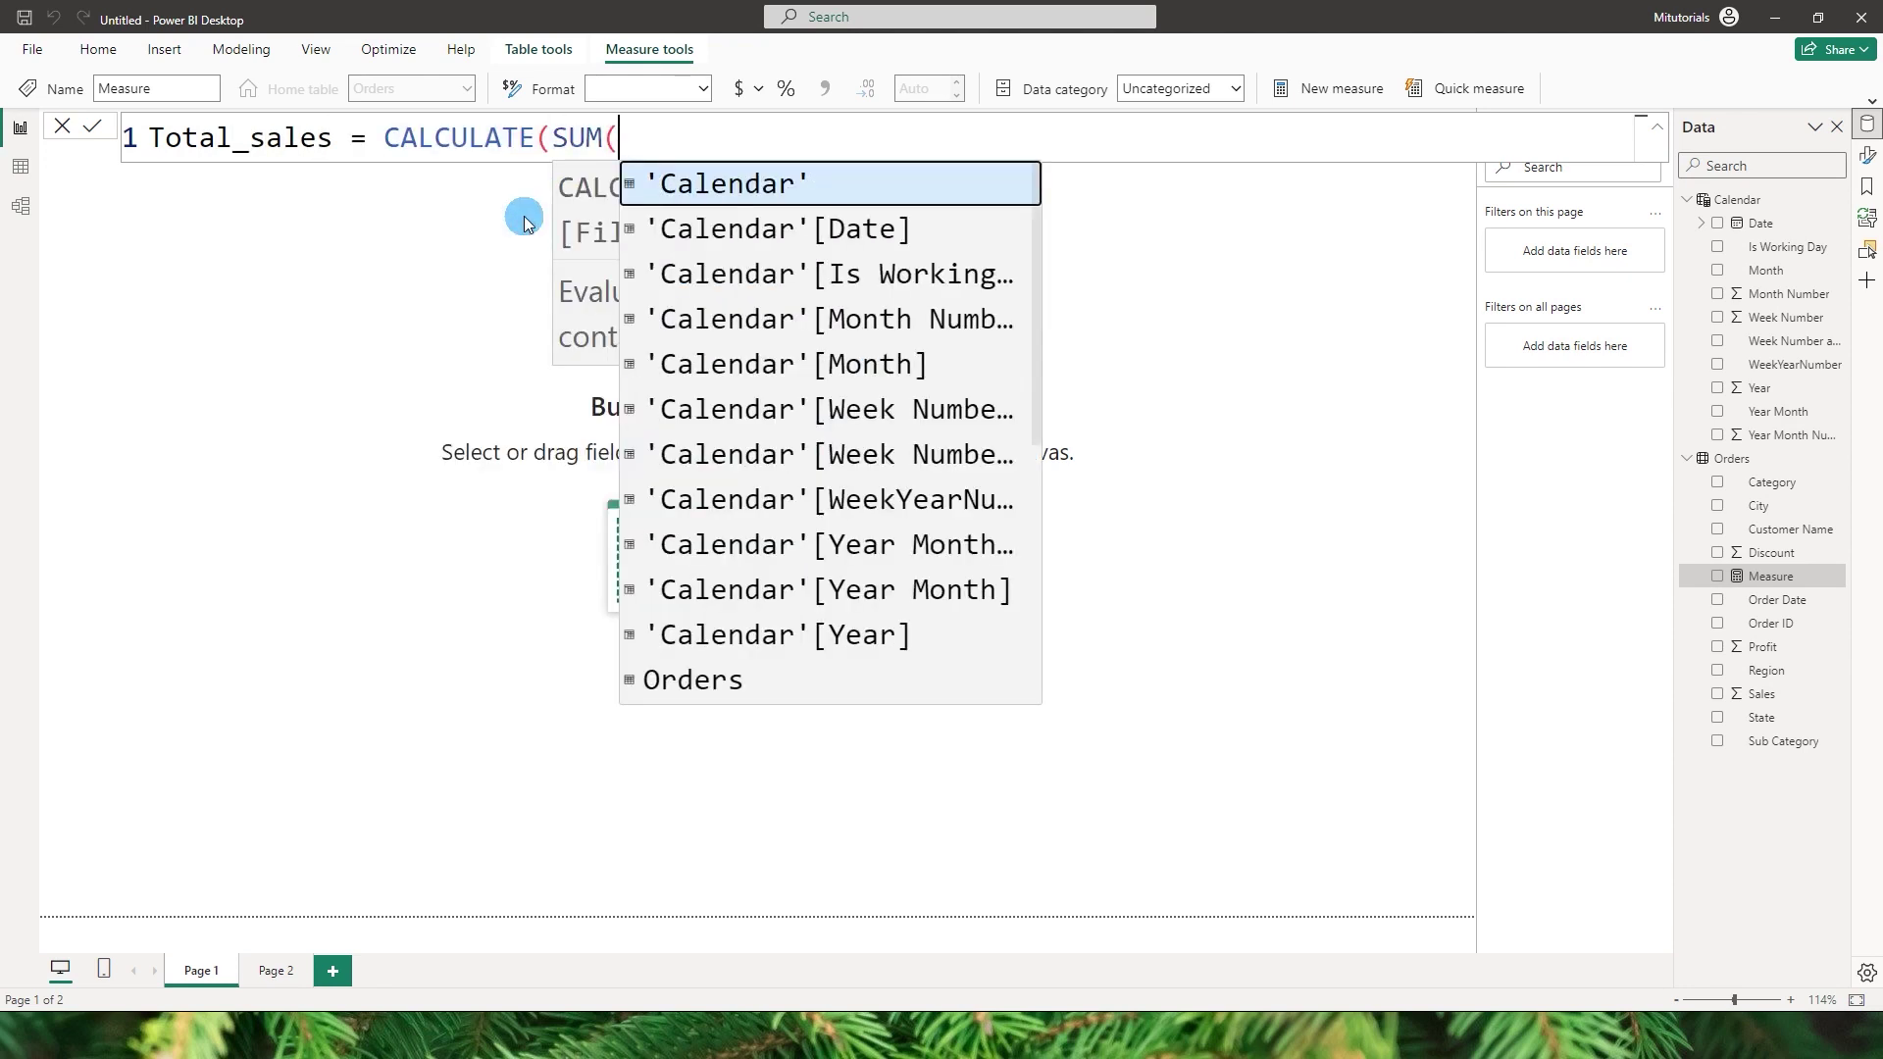
type("Sal")
key("Tab")
type("))")
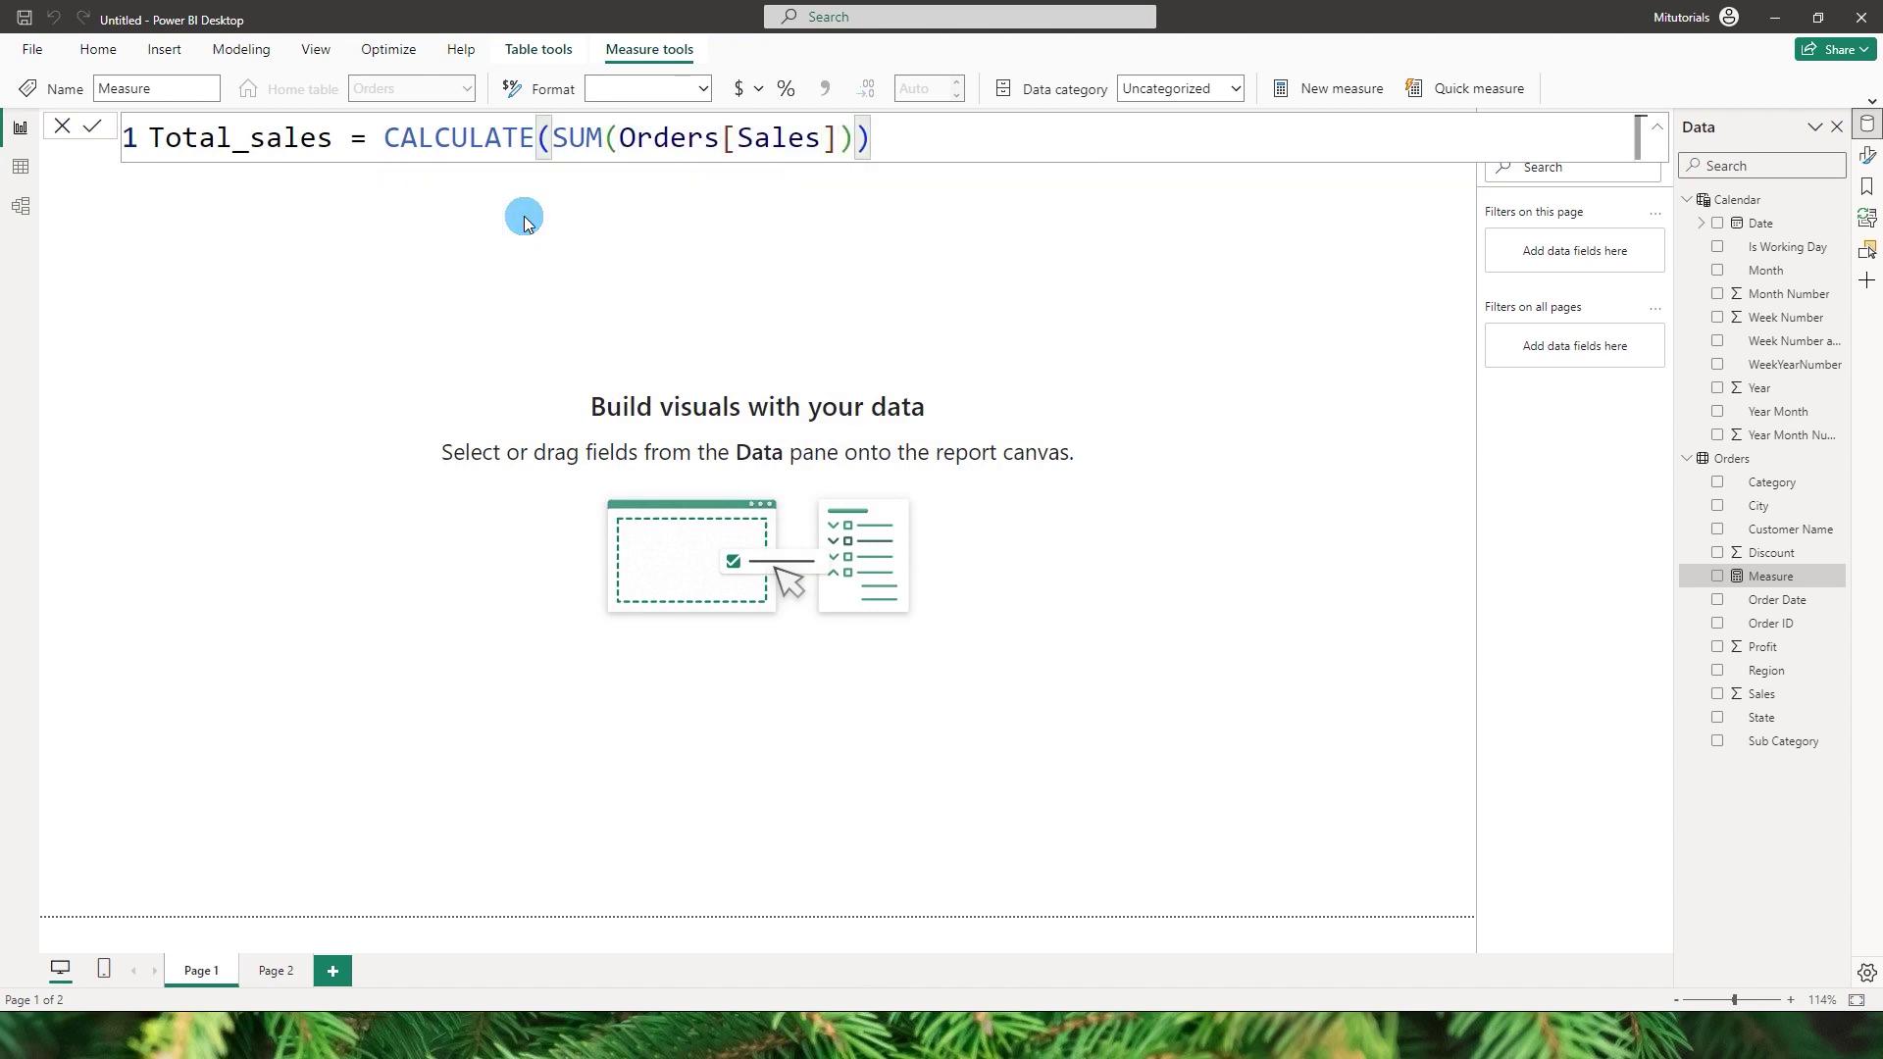
left_click(525, 222)
Start a new Orders measure named Same Period Last Year with CALCULATE and [Total_sales] as its expression.
right_click(1832, 460)
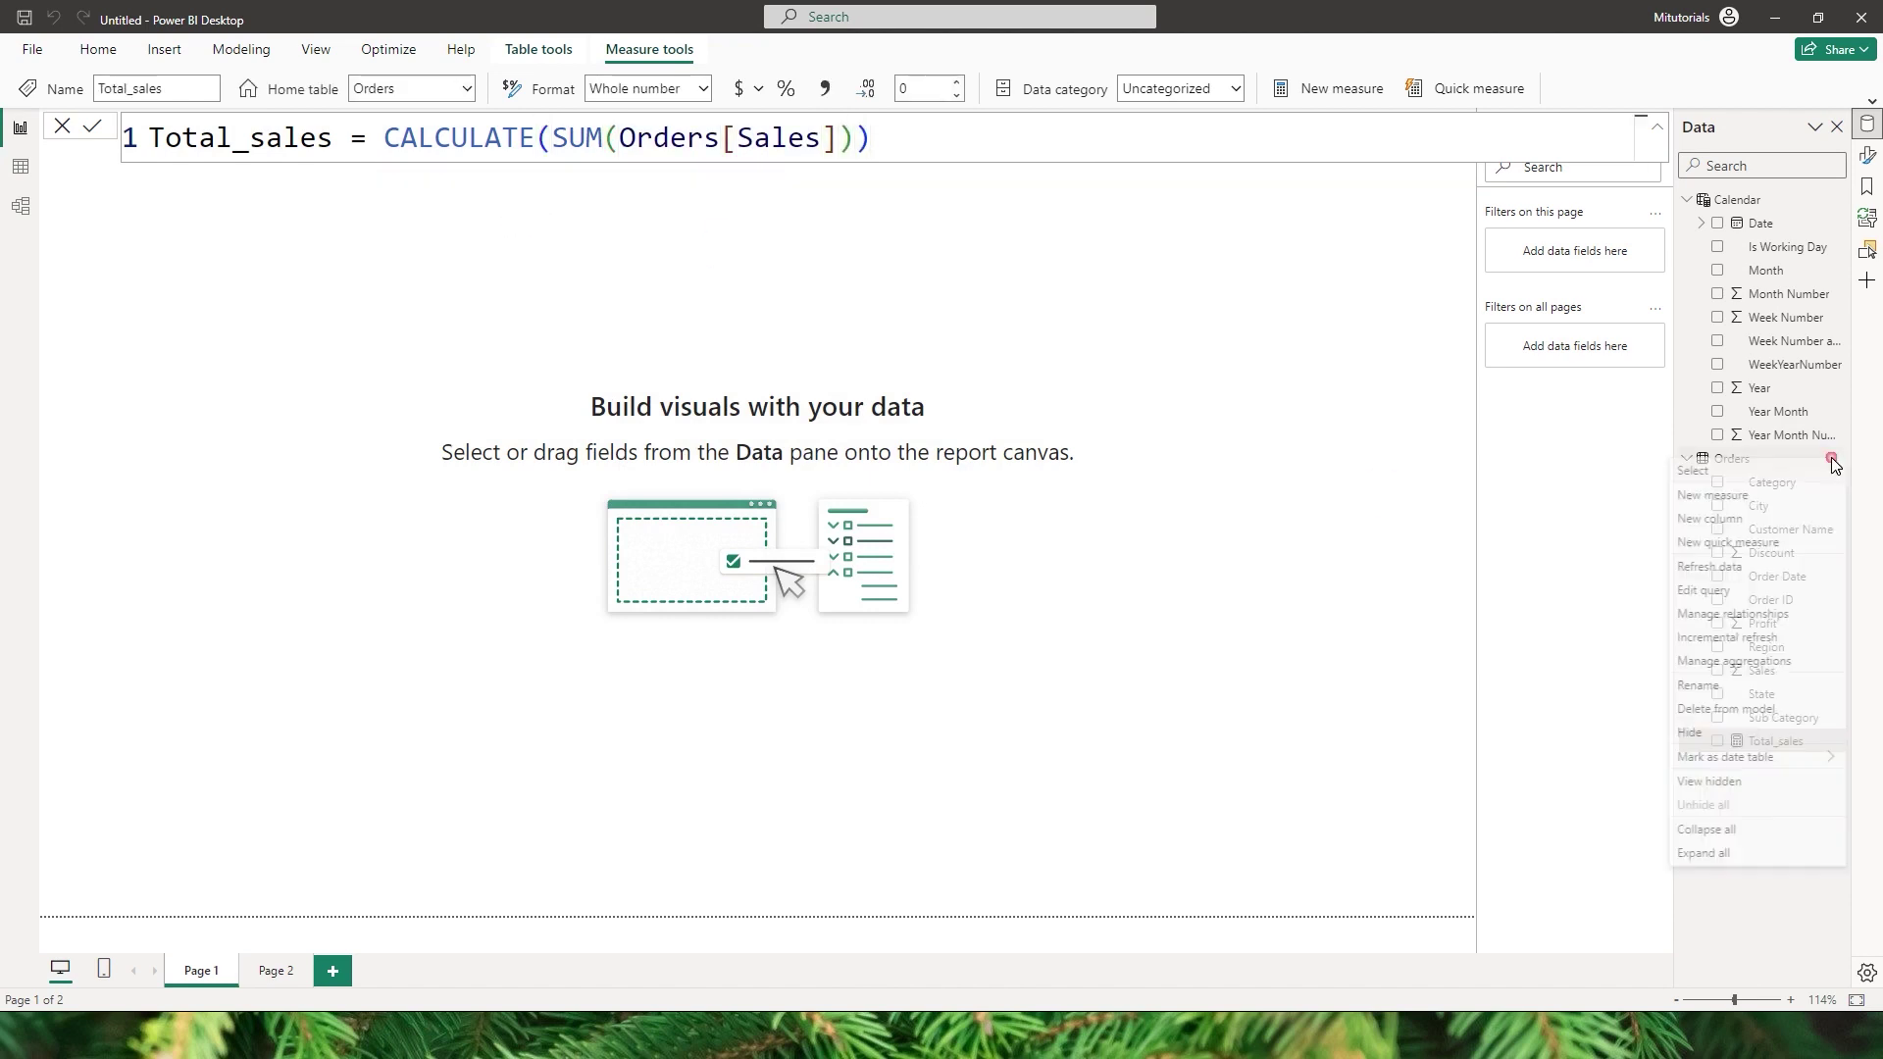
left_click(1712, 495)
type("Same Perio")
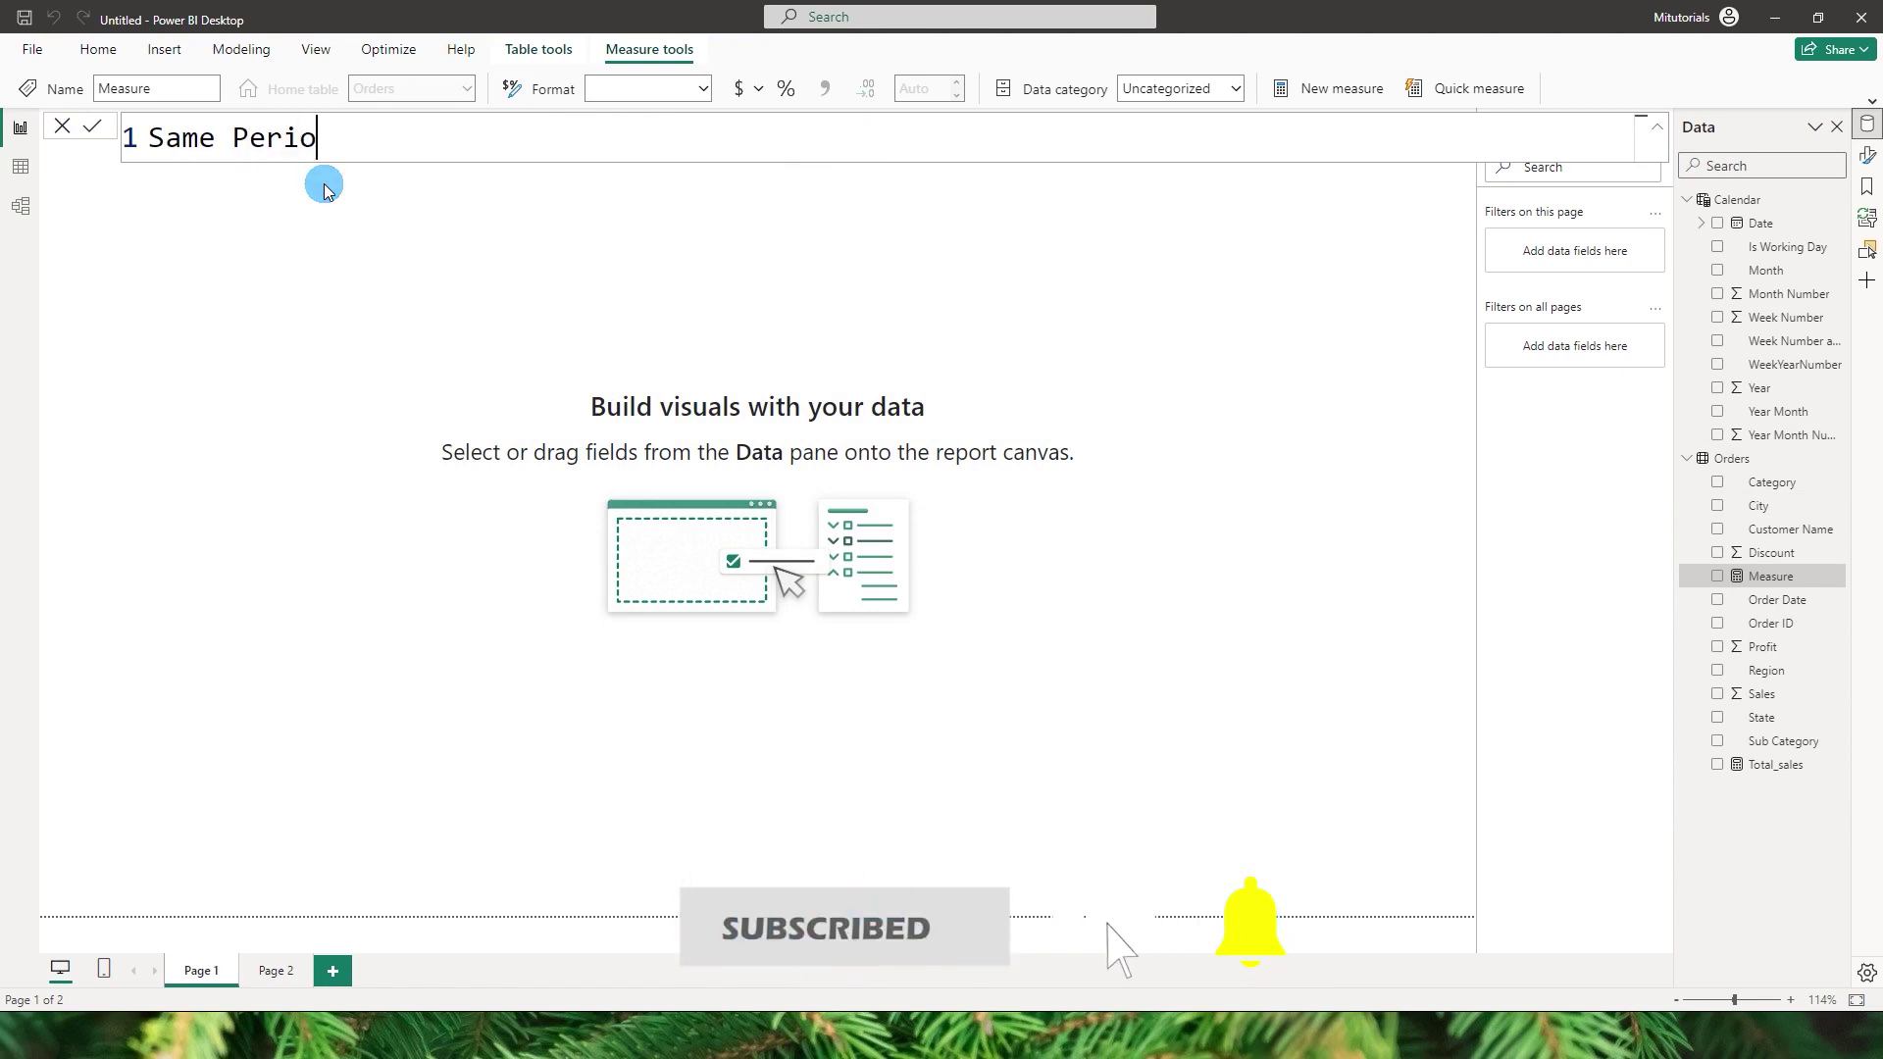
type("d Last Year = CALCULATE(S")
key("BackSpace")
type("Total")
key("Up")
key("Up")
key("Tab")
type(",")
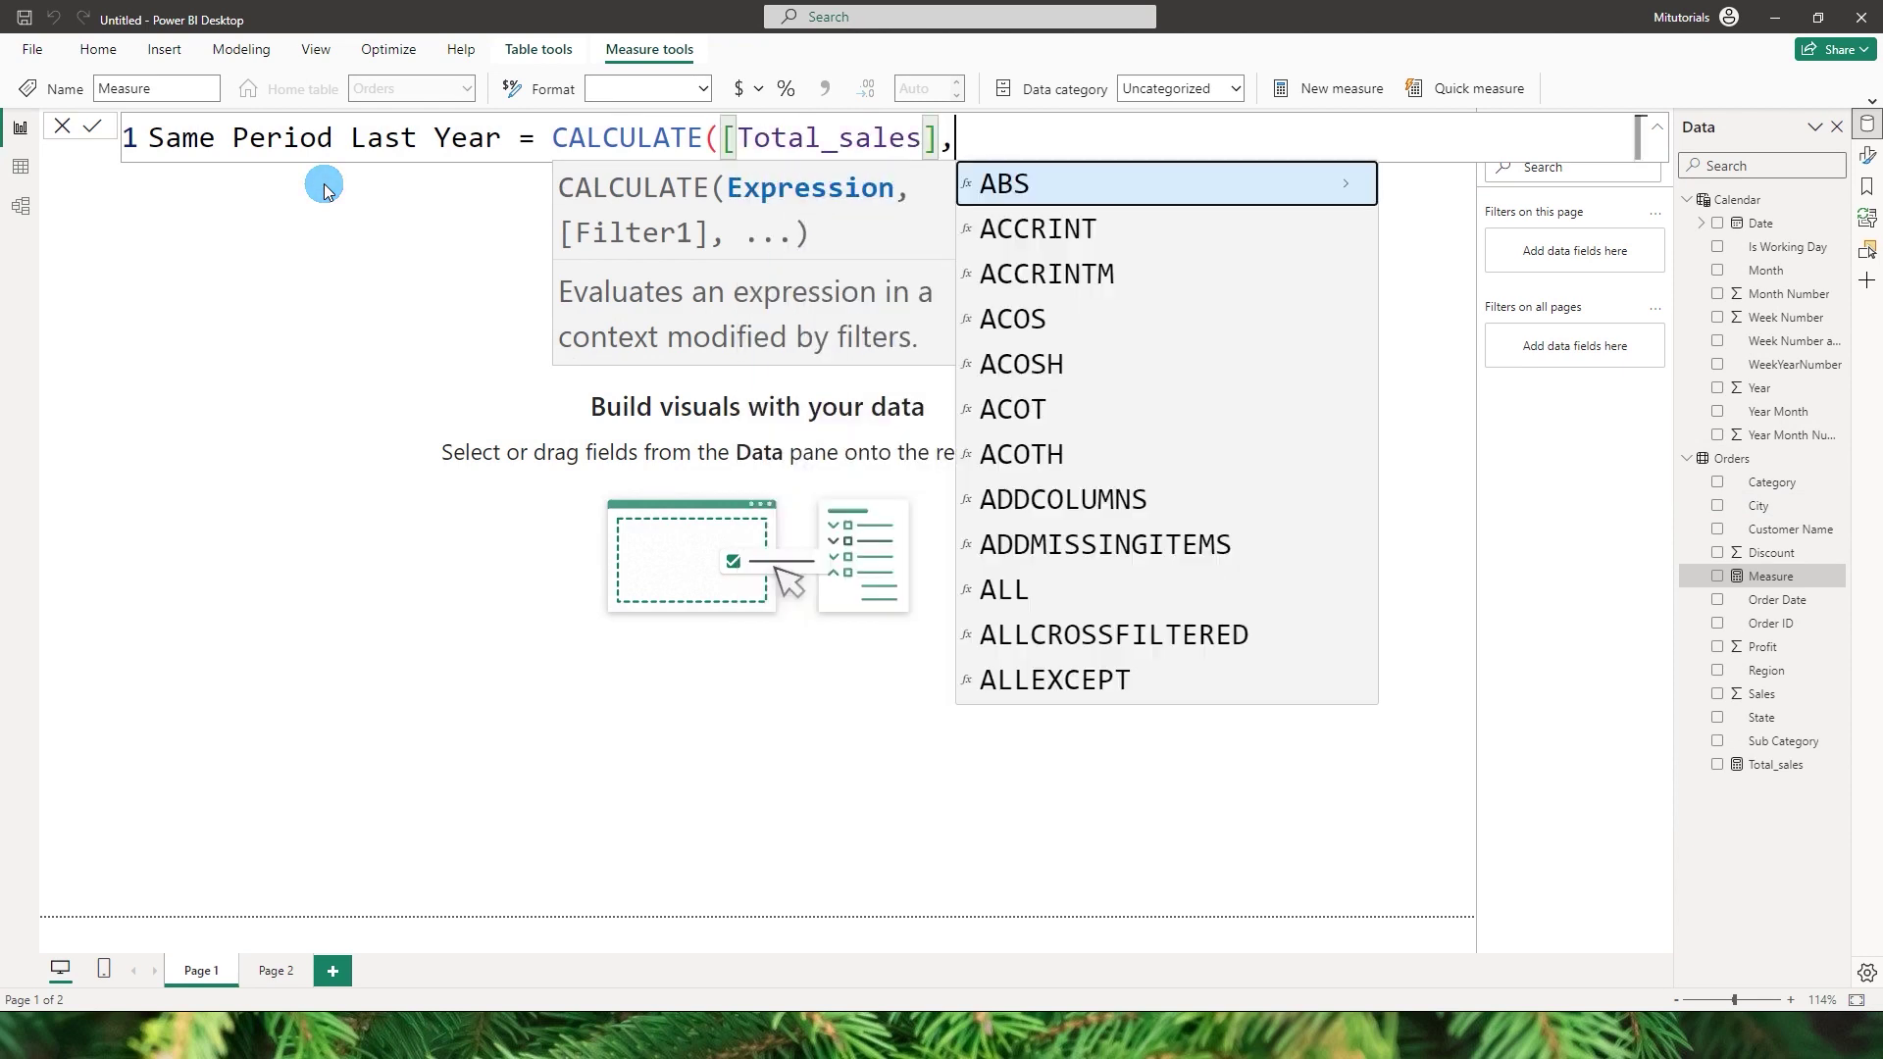
Complete the measure with a SAMEPERIODLASTYEAR filter on the Calendar table's Date column and commit it.
type("Same")
key("Tab")
type("Date")
key("Up")
key("Tab")
type("))")
key("Return")
left_click(378, 257)
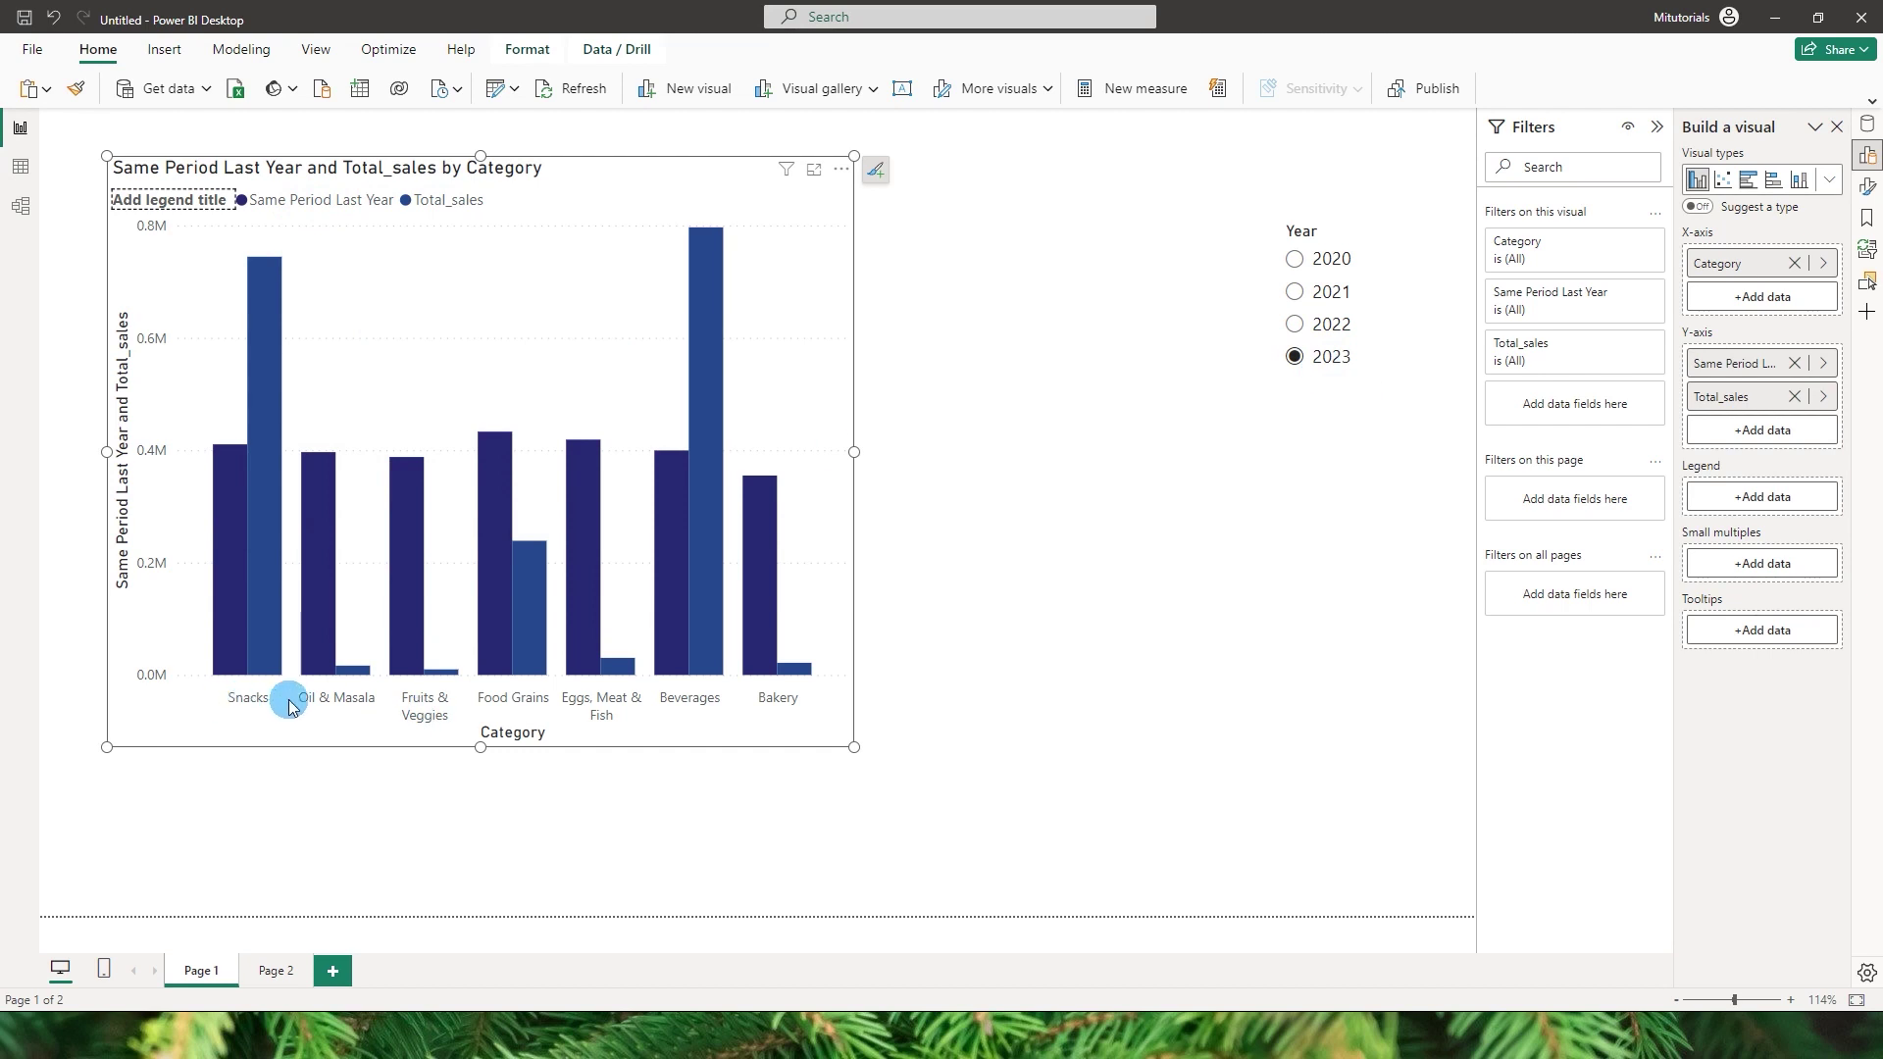
Create a measure in the Orders table: Base = 0.
mouse_move(697, 469)
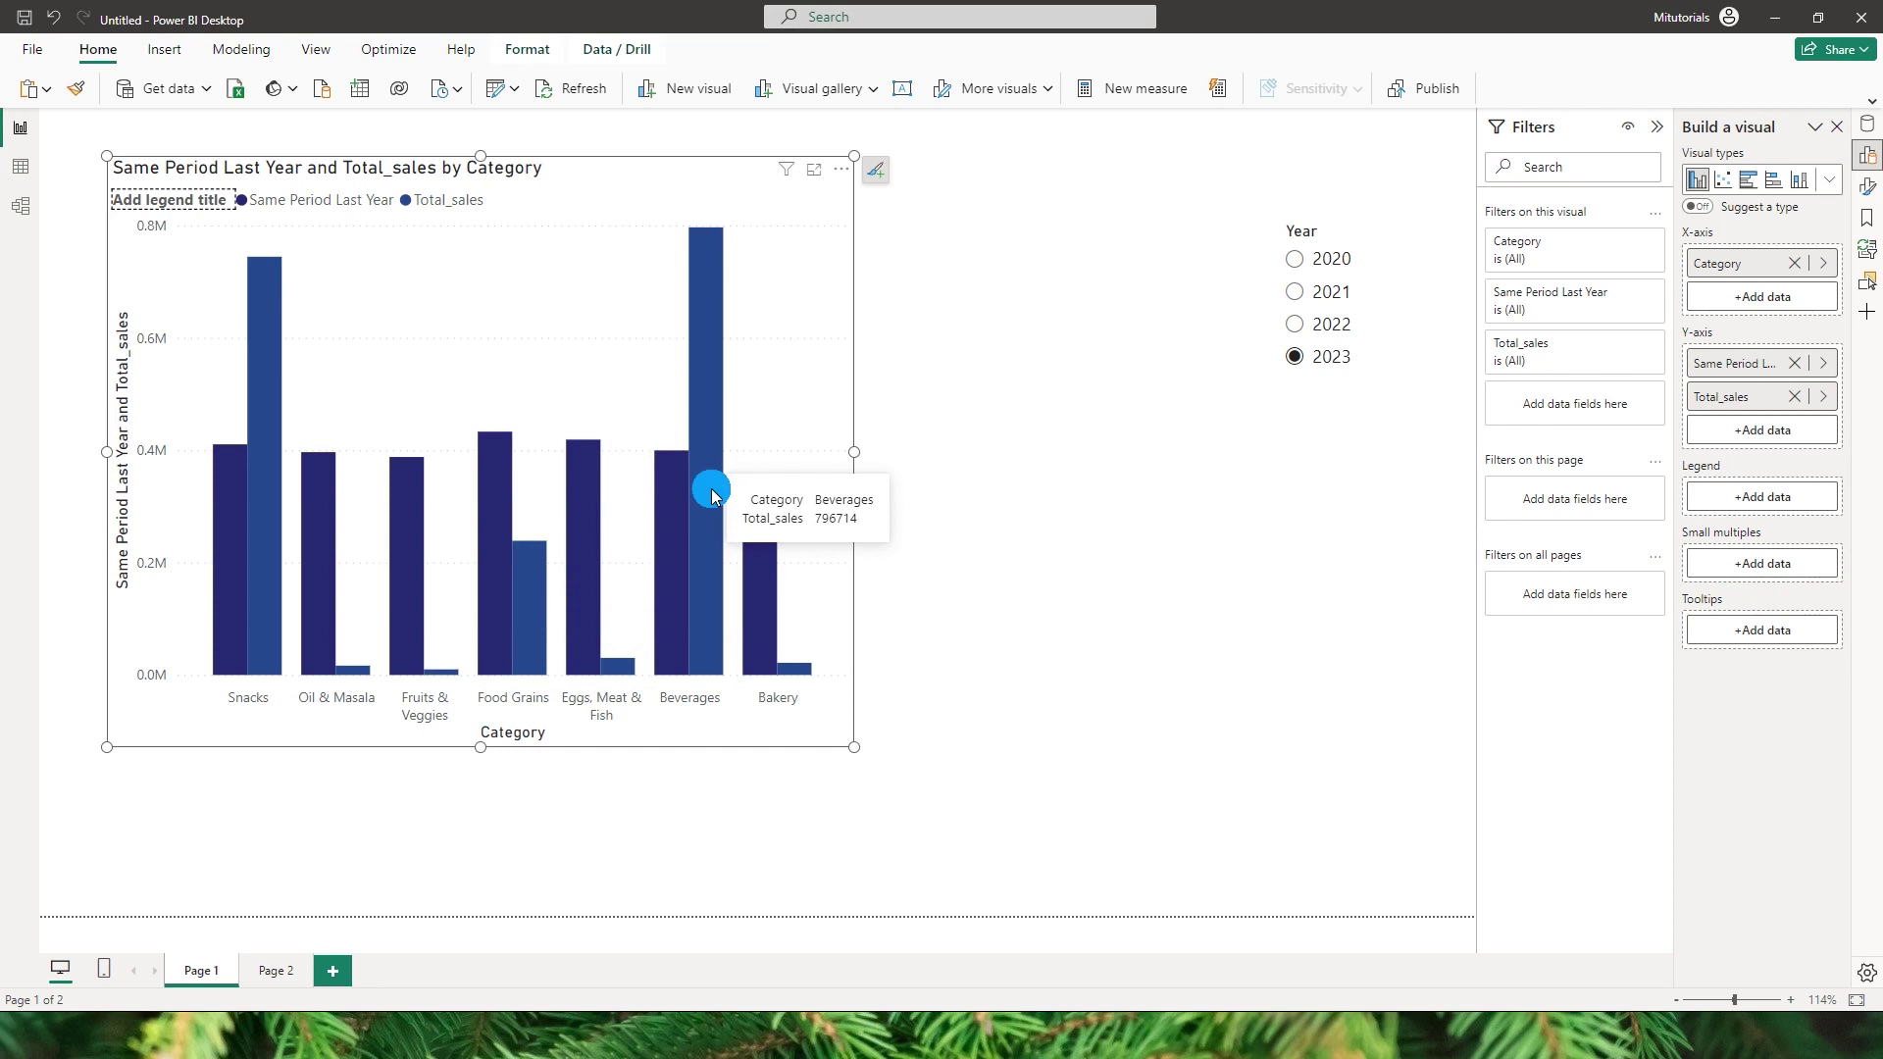
left_click(1867, 125)
right_click(1731, 458)
left_click(1765, 490)
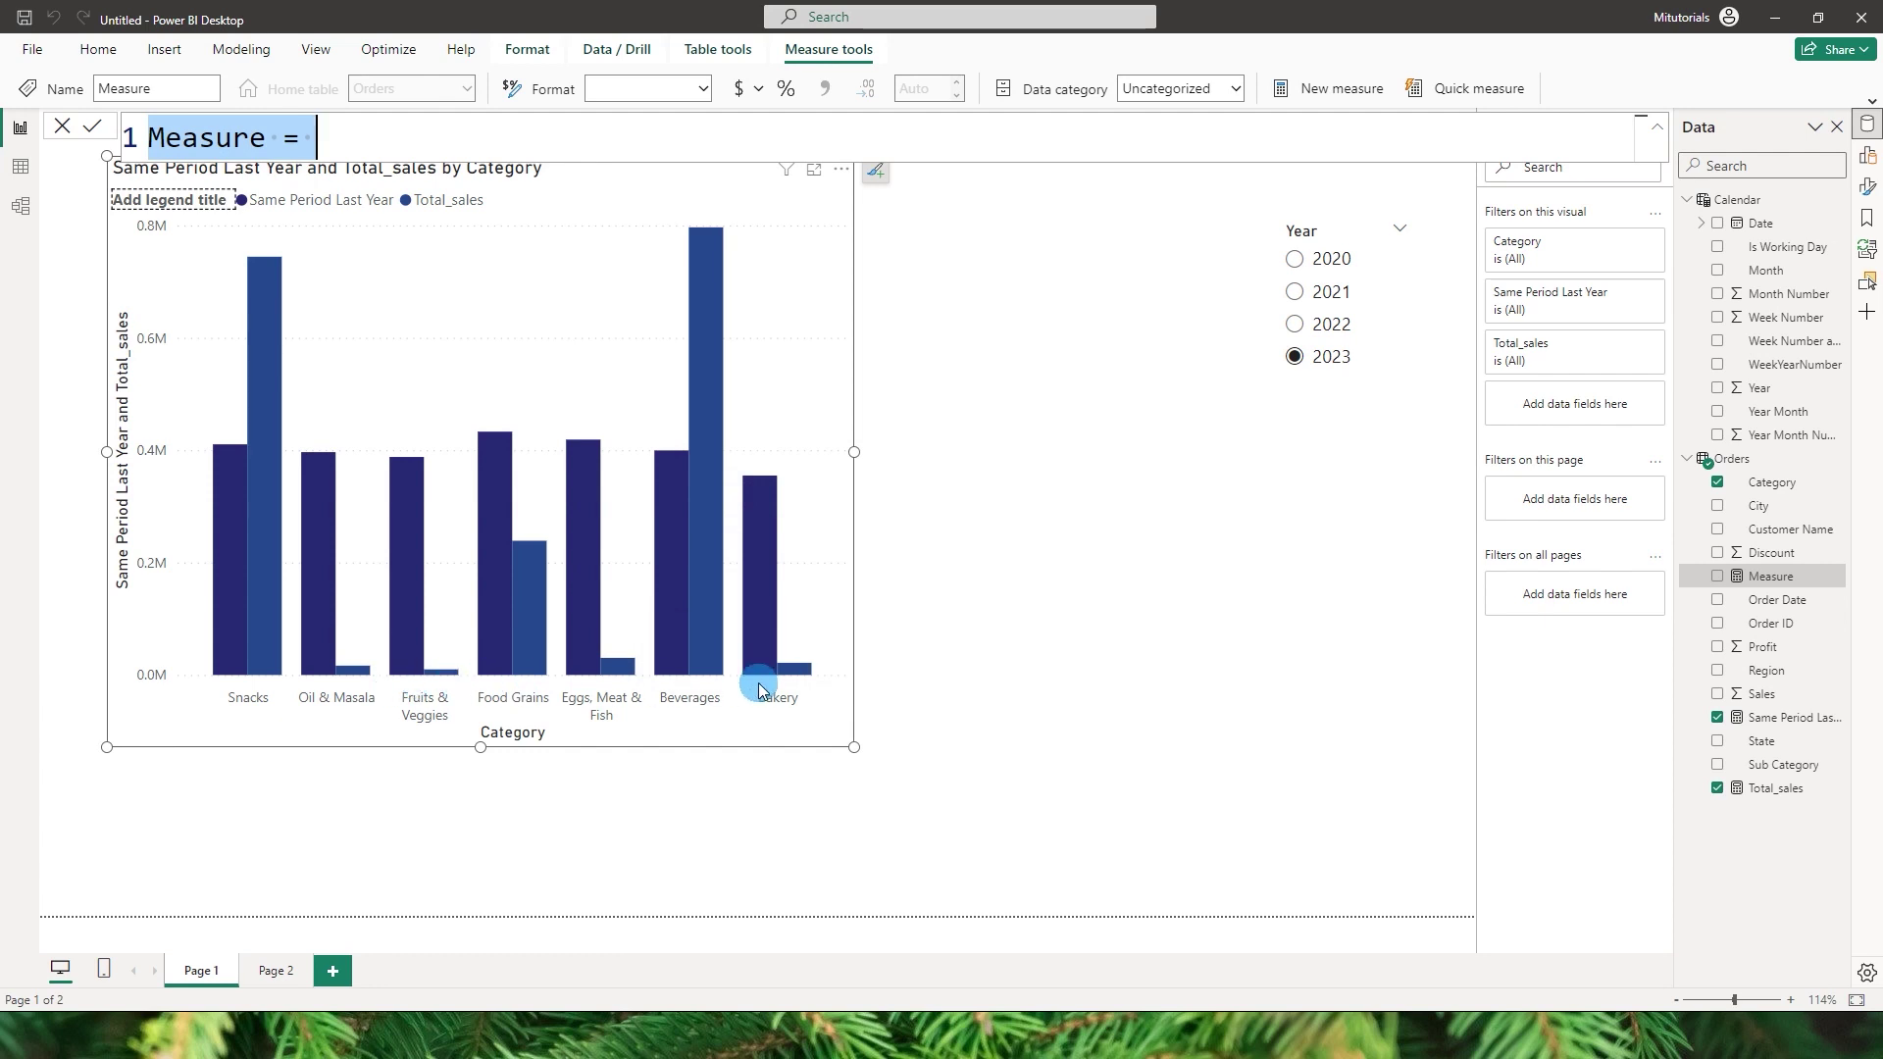
type("Base")
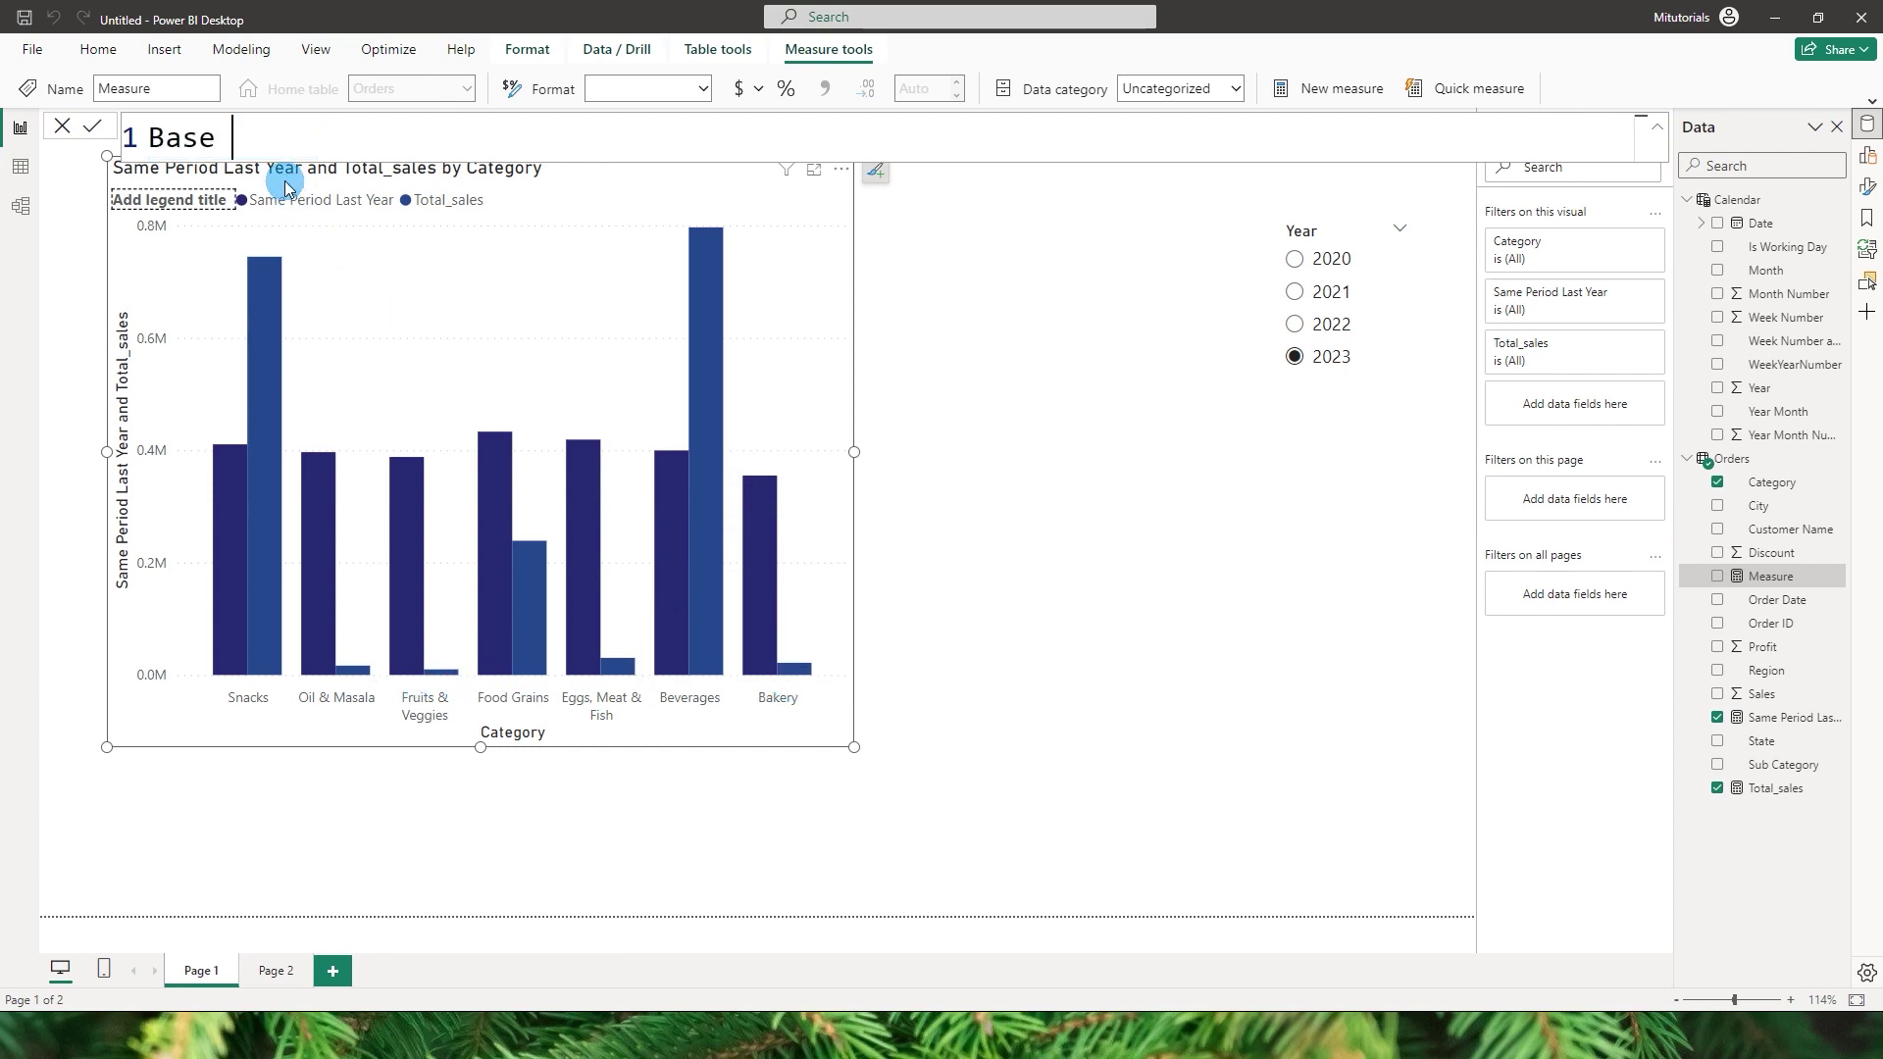
key("Return")
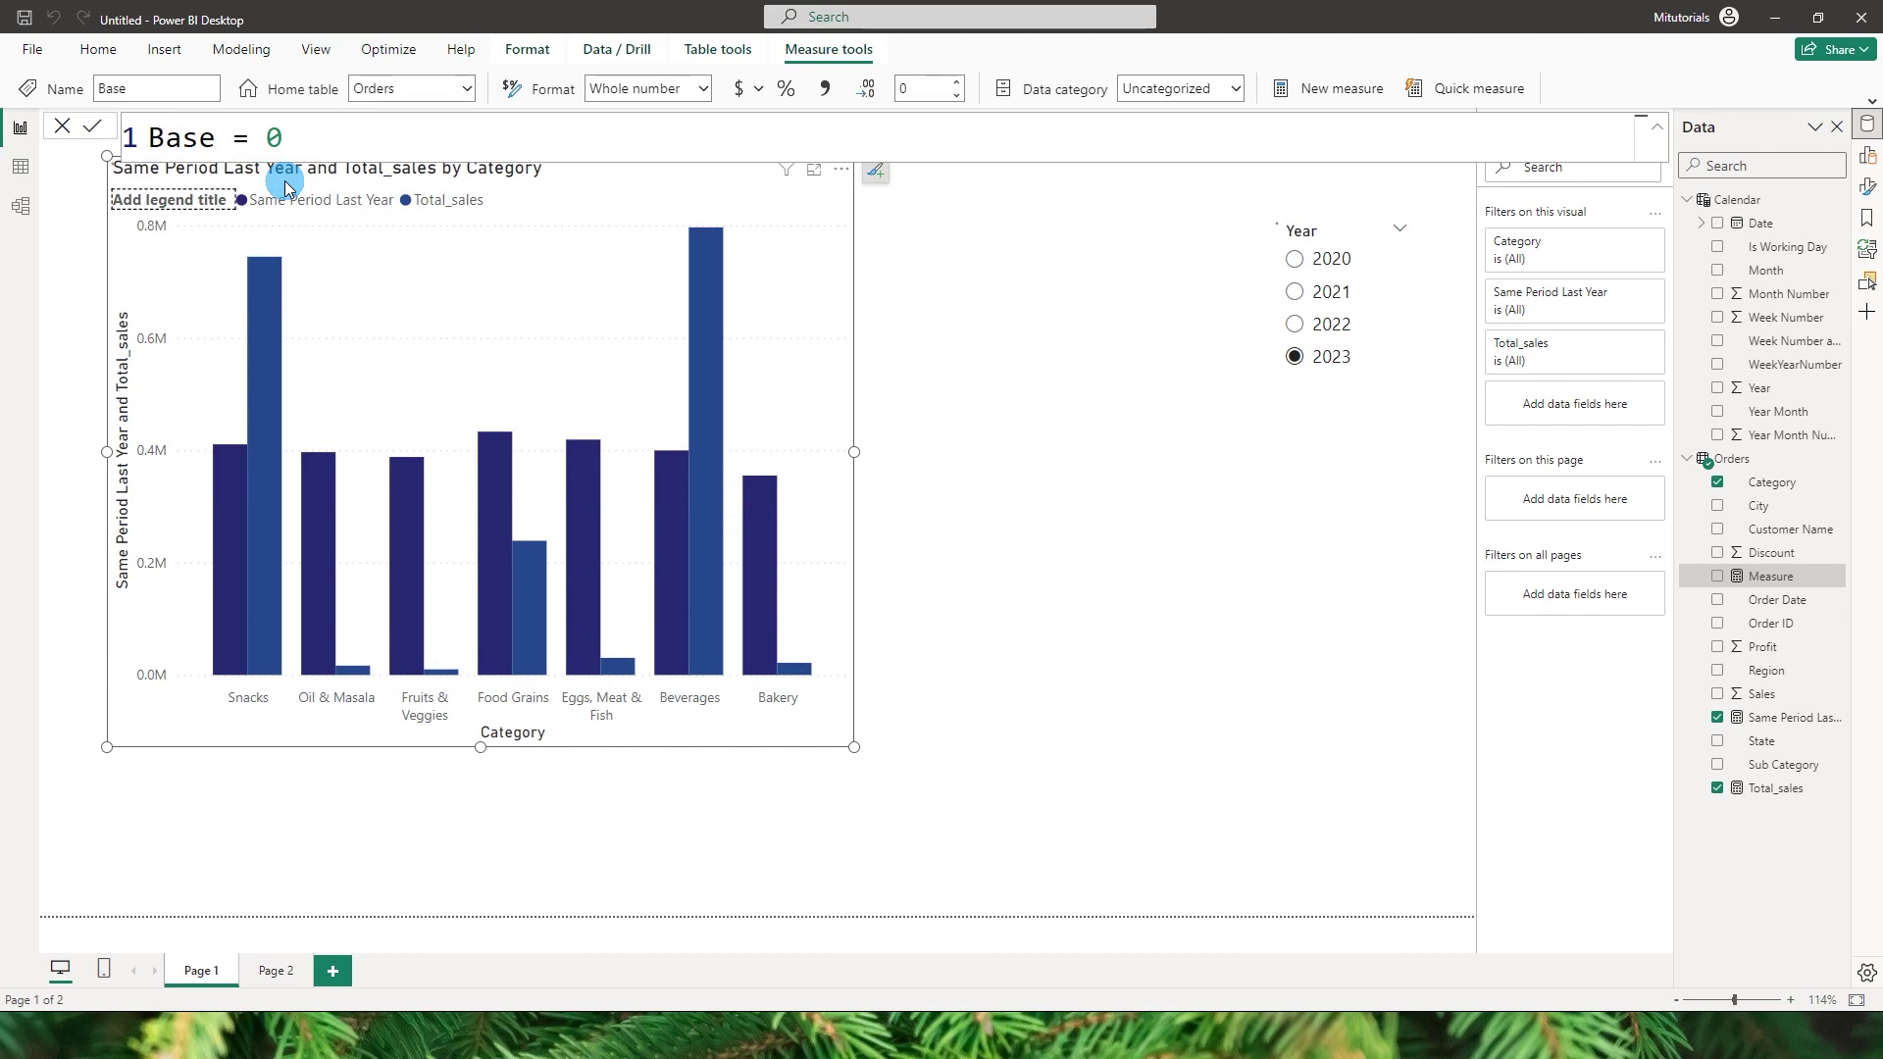
Start a new measure named LY_High in the Orders table and declare a variable LY_H on its second line.
left_click(1836, 457)
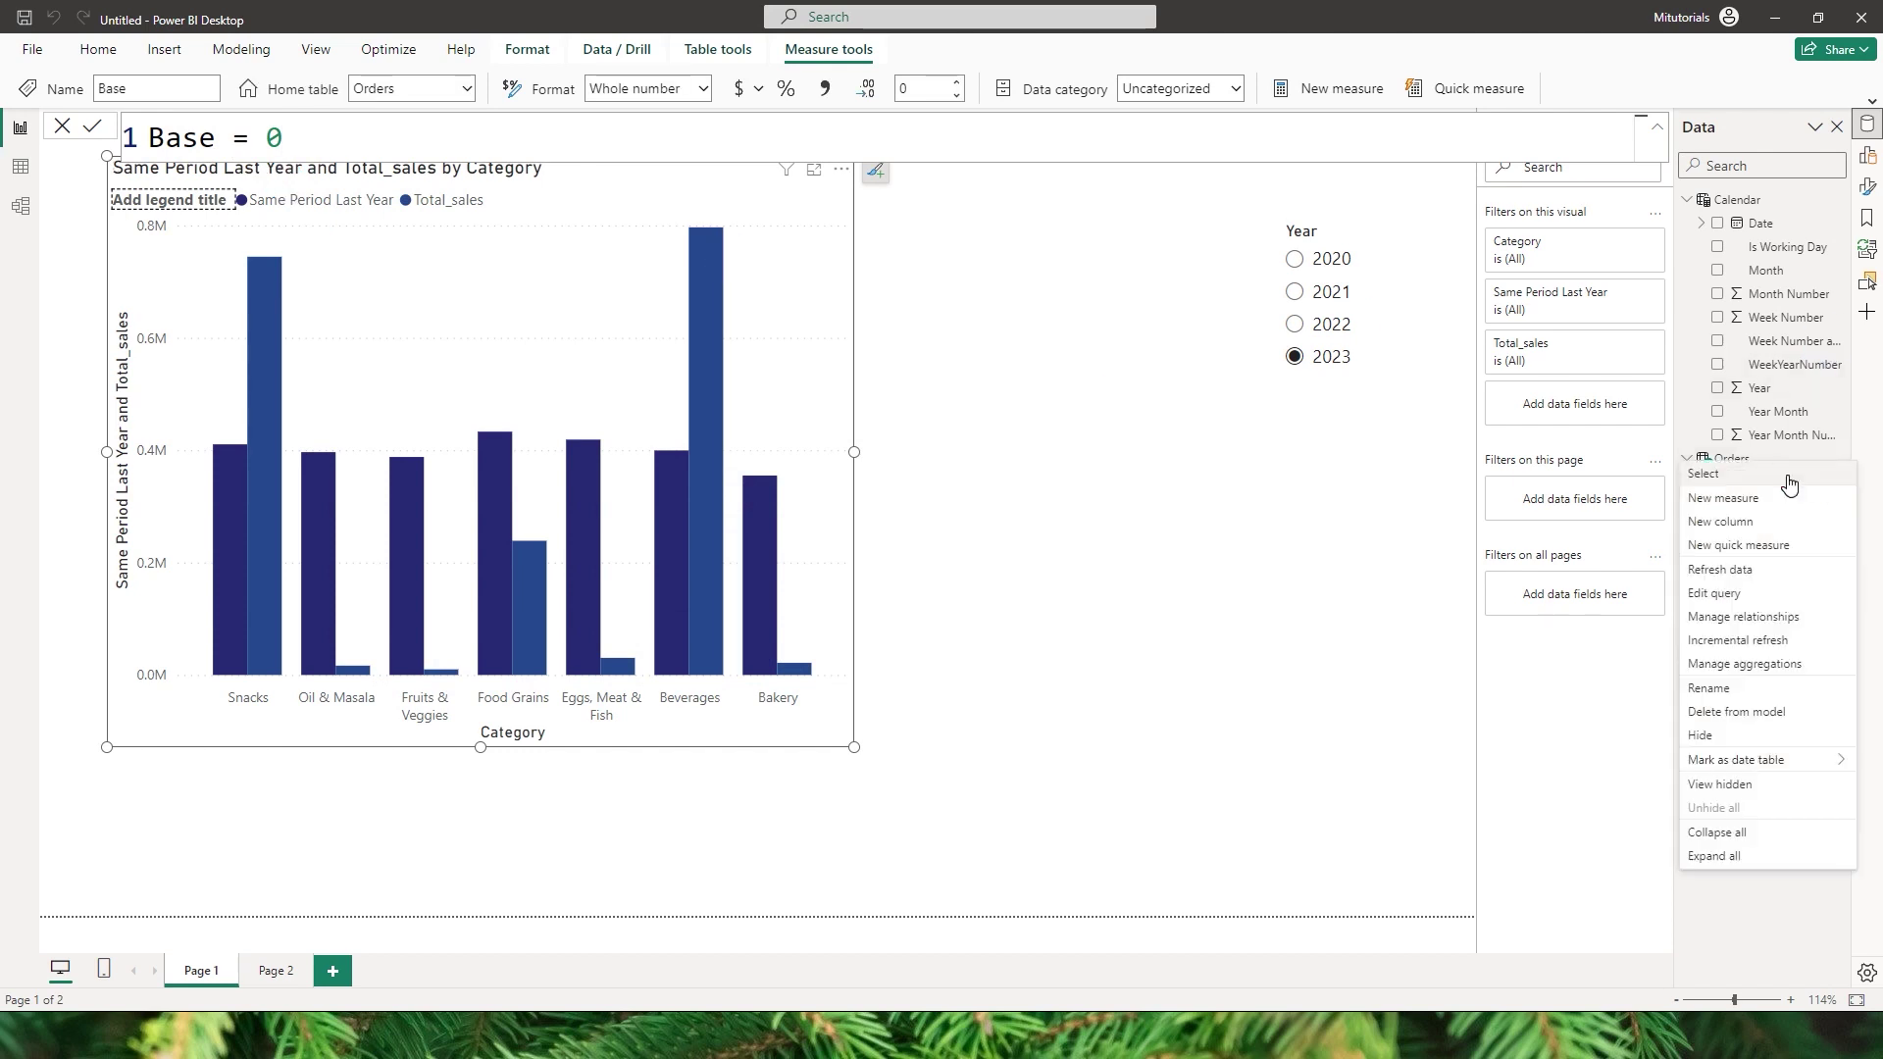
key("Escape")
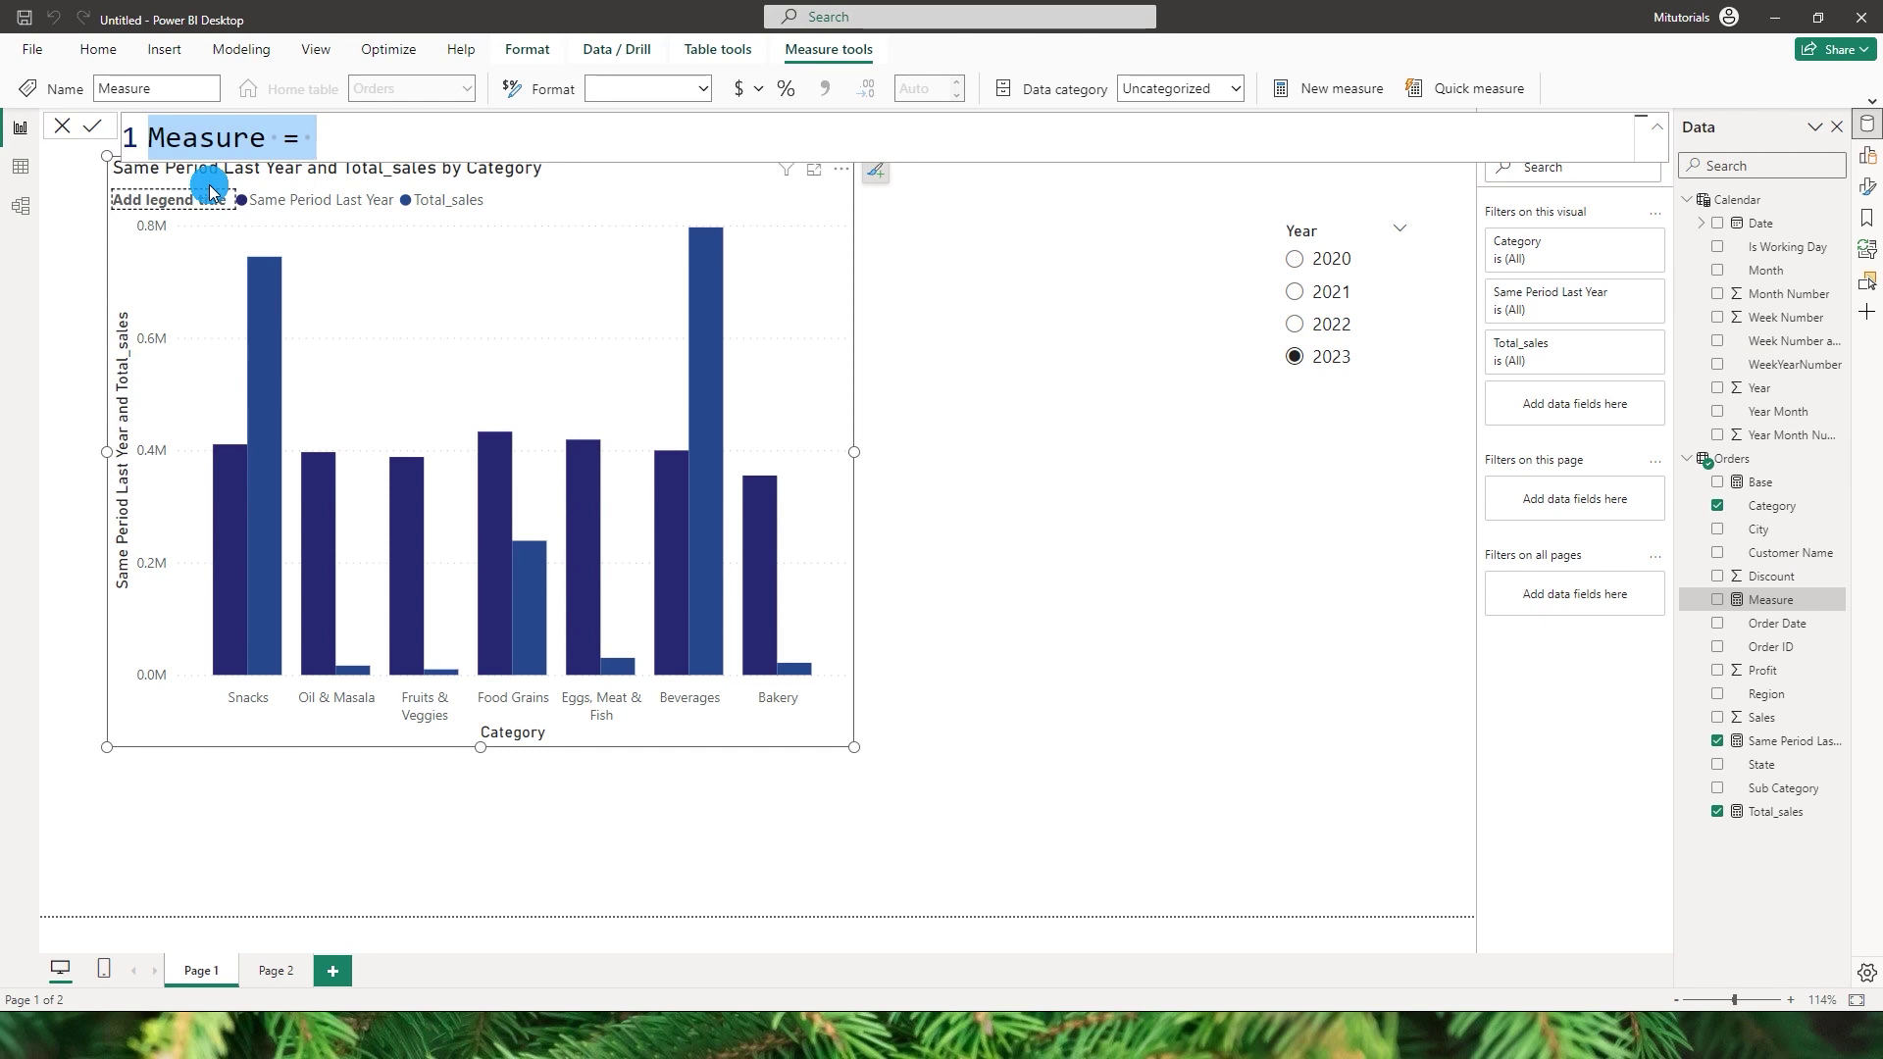
type("LY_High =")
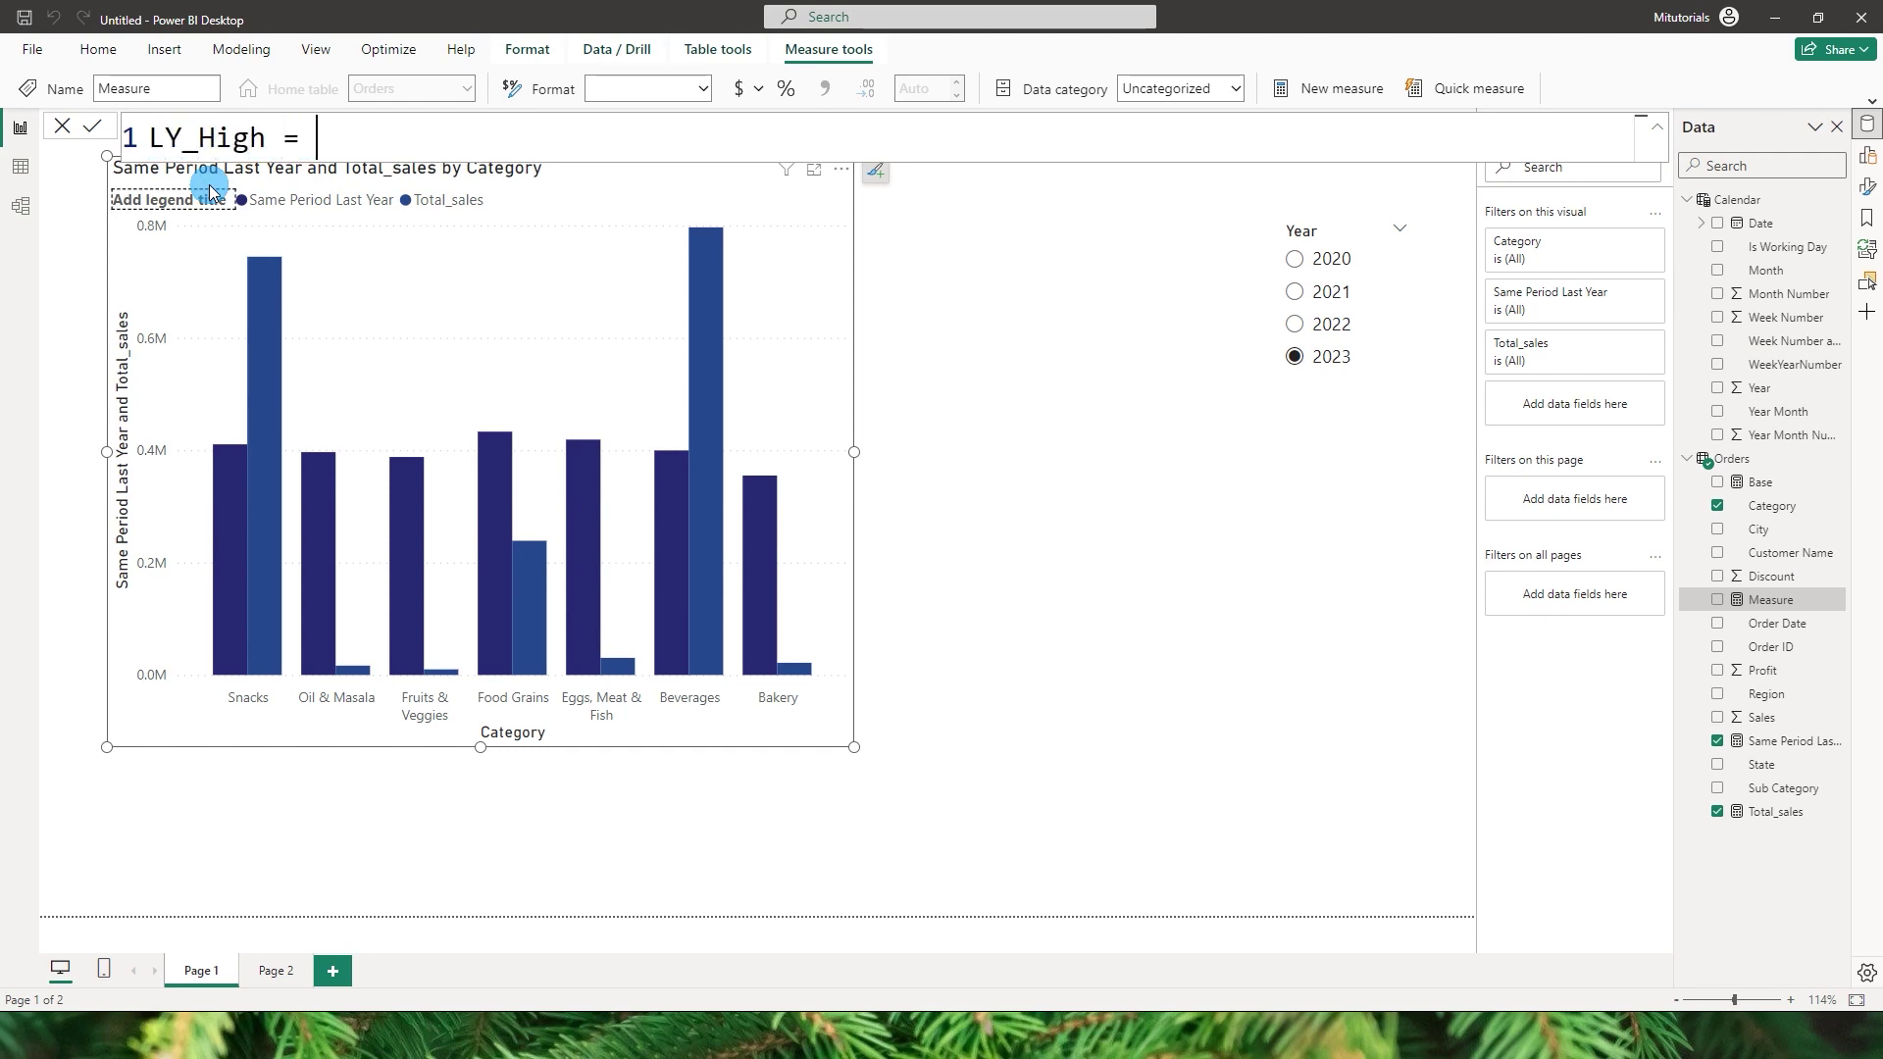
key("shift+Return")
type("VAR LY")
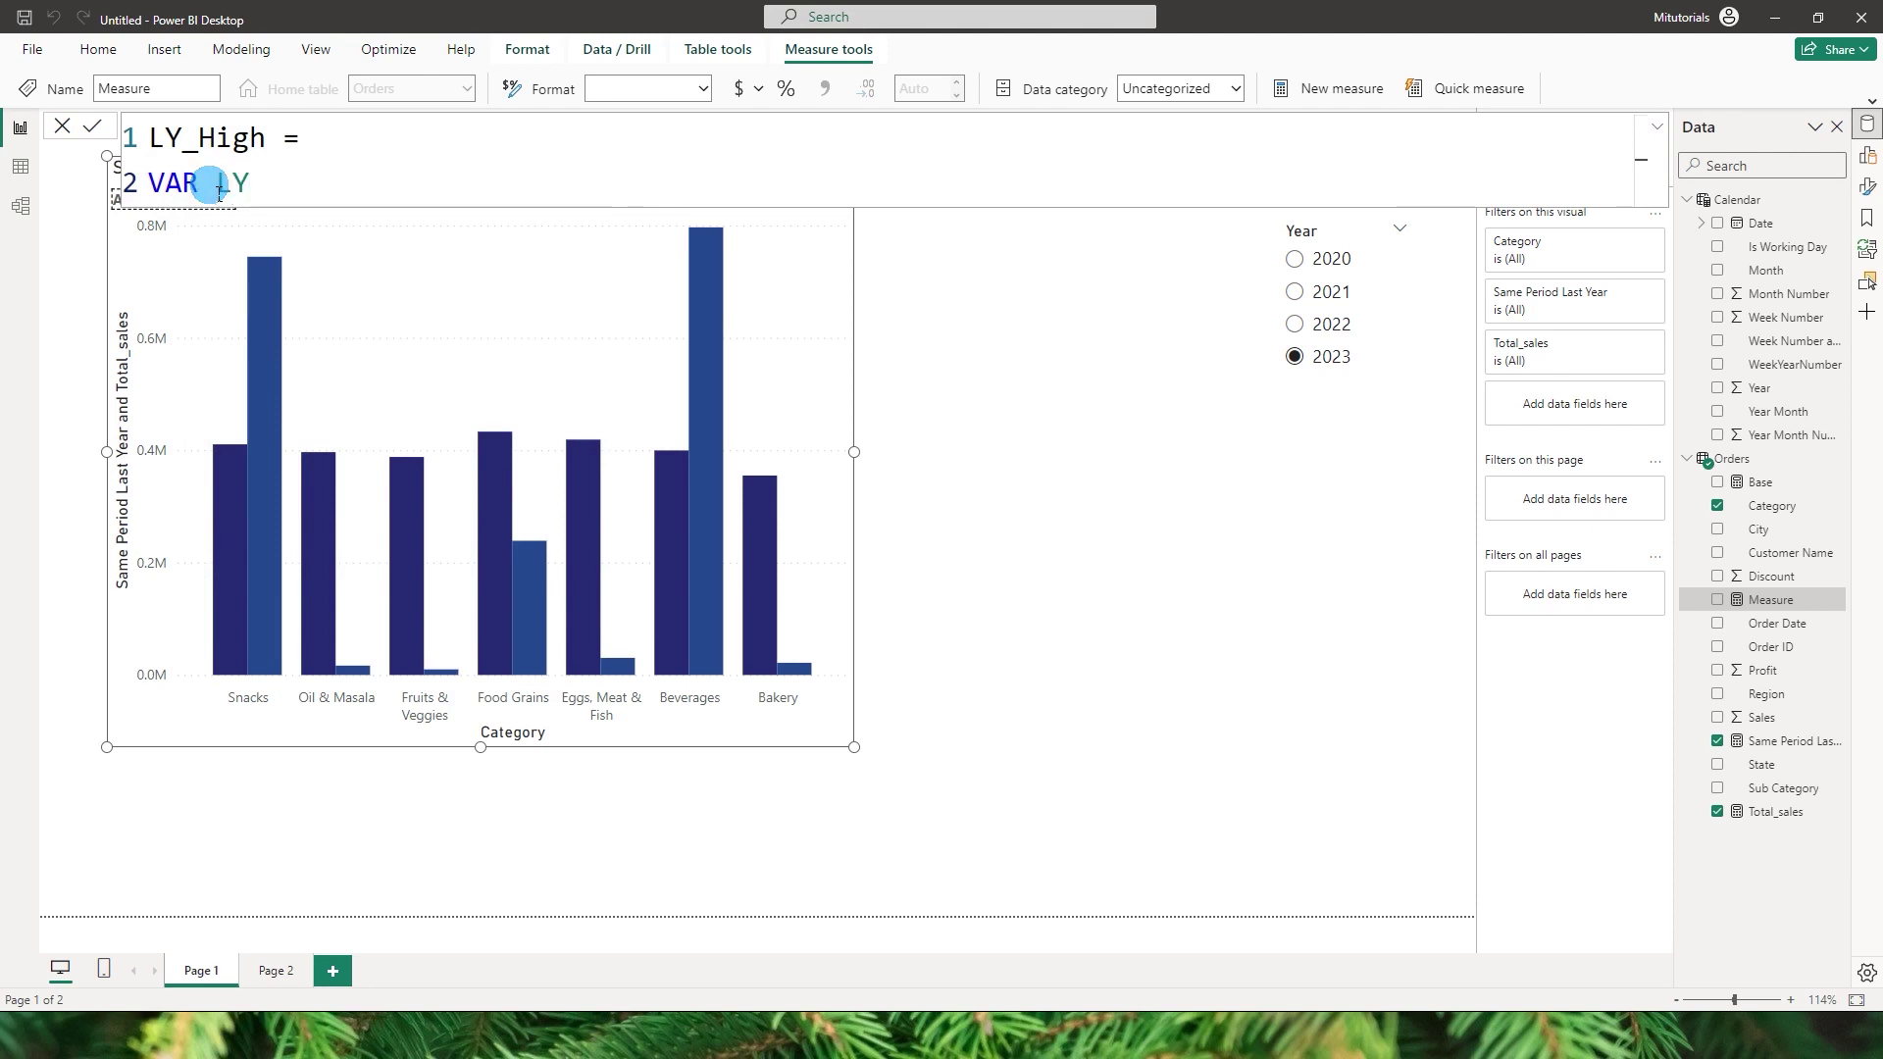
type("= ")
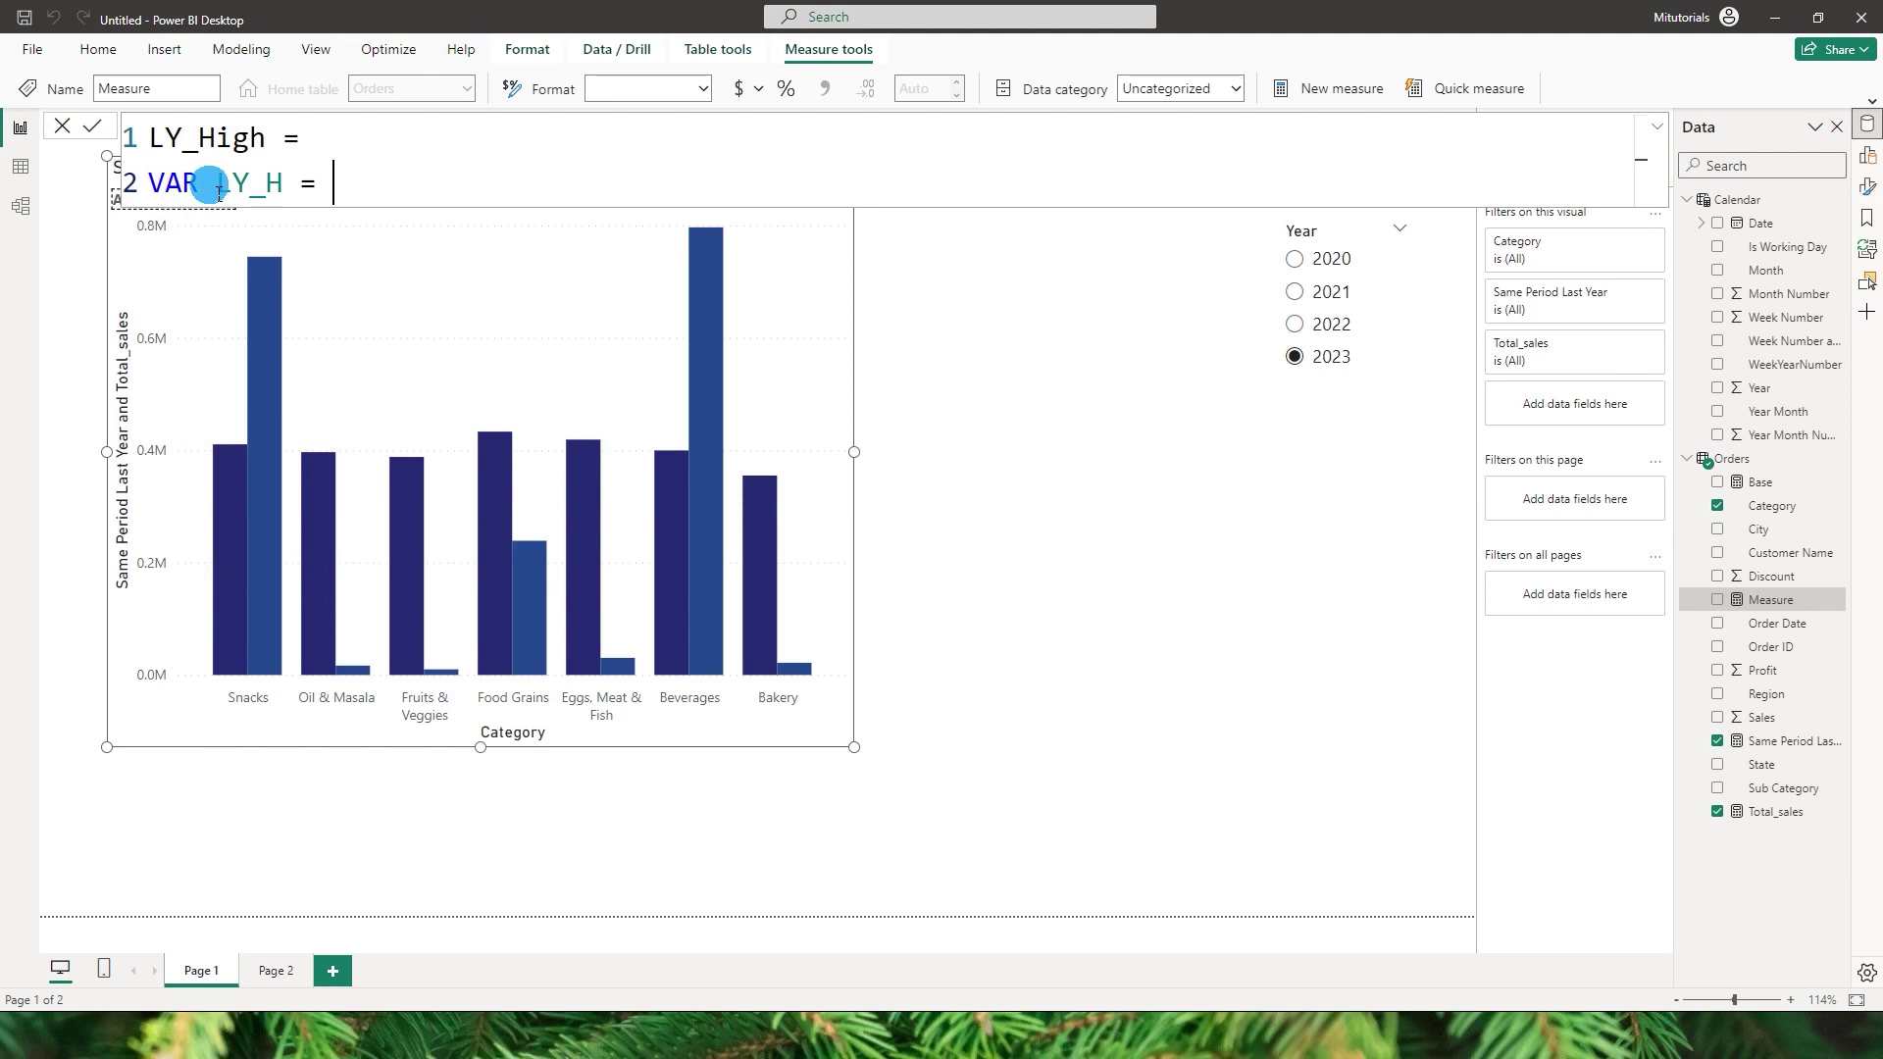
Define the LY_H variable as MAXX(ALLSELECTED('Calendar'[Year]),[Same Period Last Year]).
type("MAXX(")
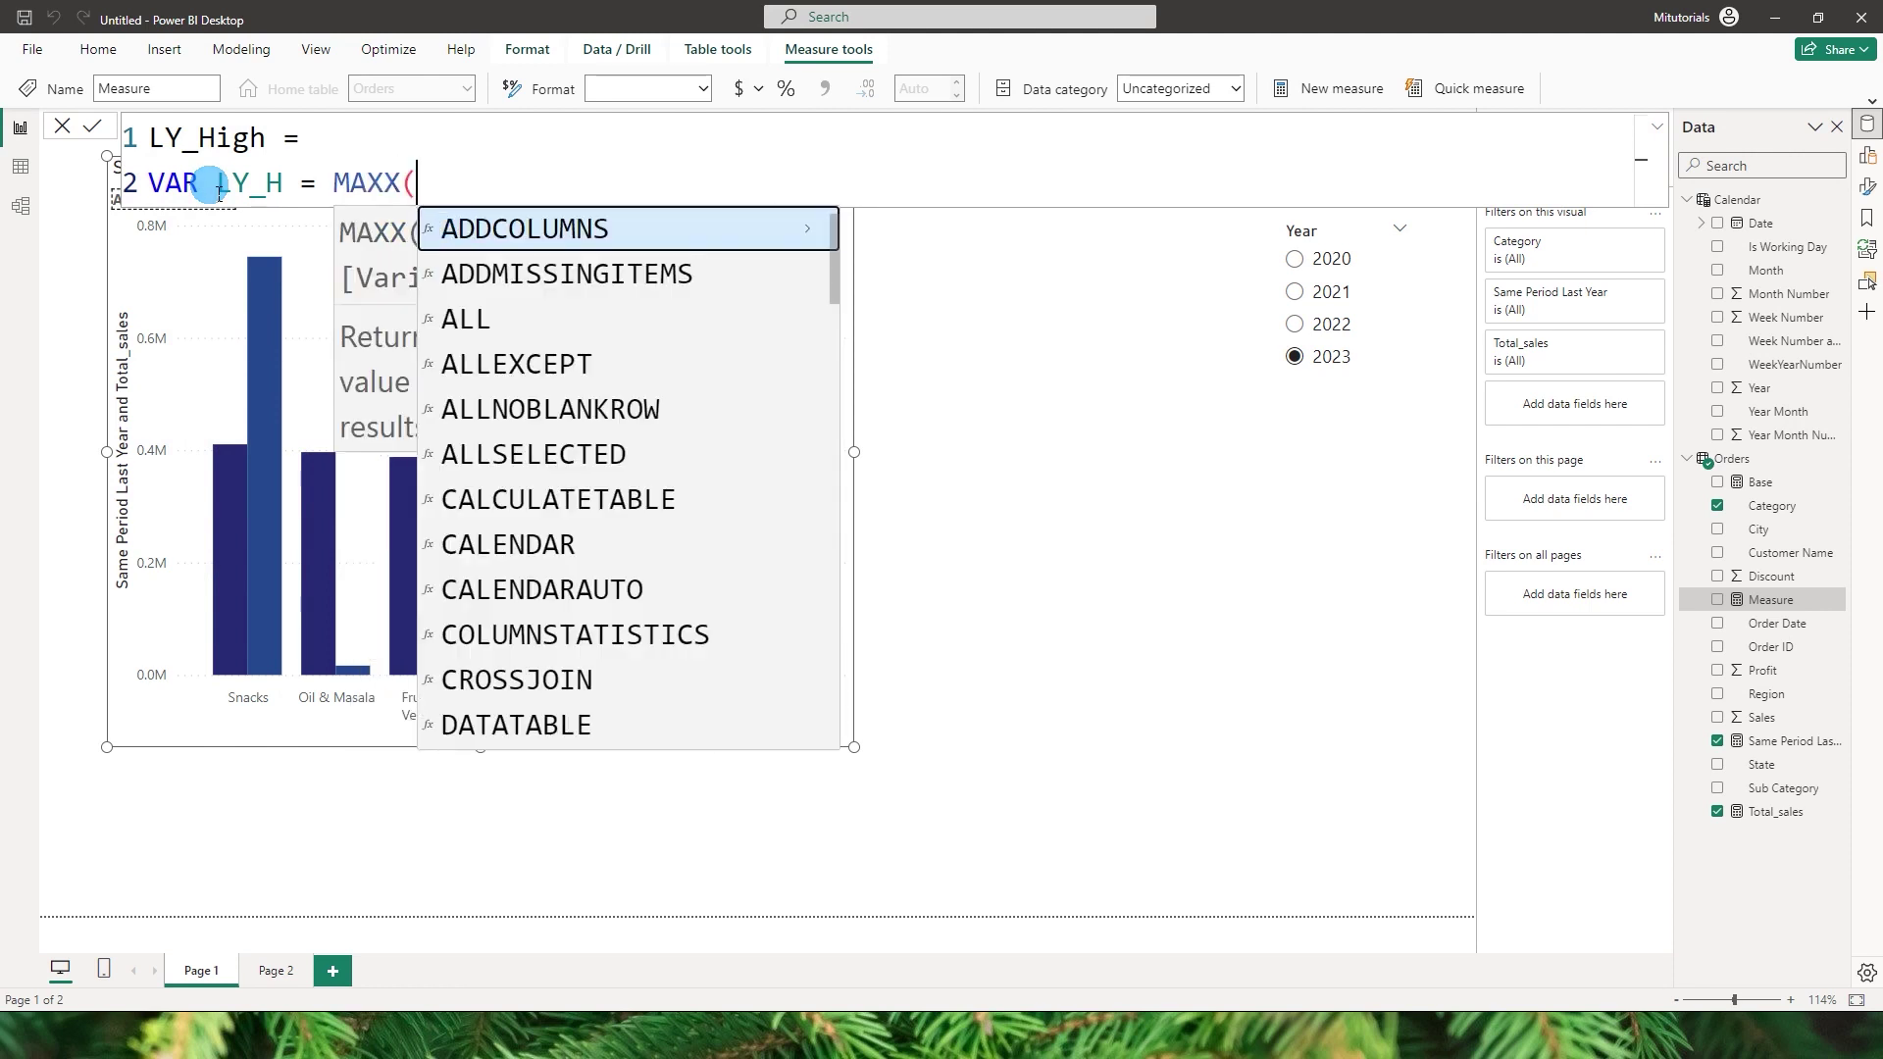
type("All")
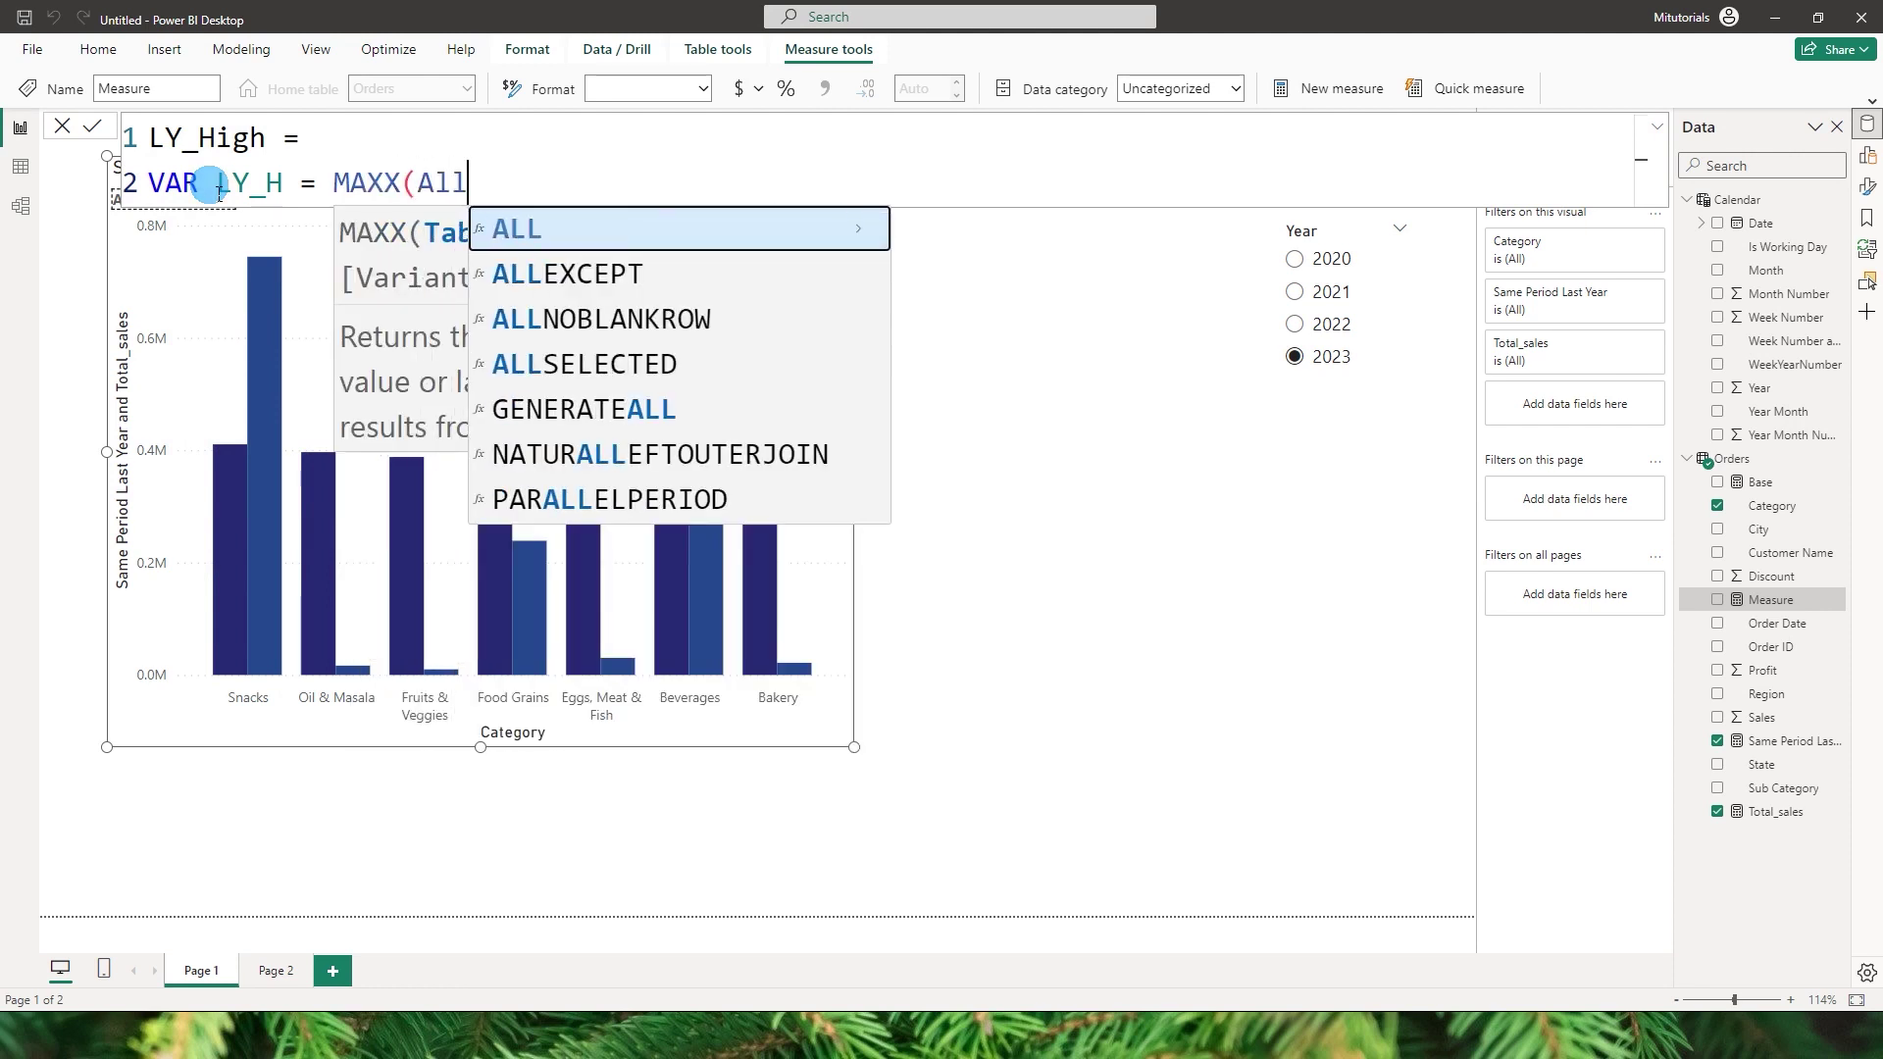
key("Down")
key("Down")
key("Down")
key("Tab")
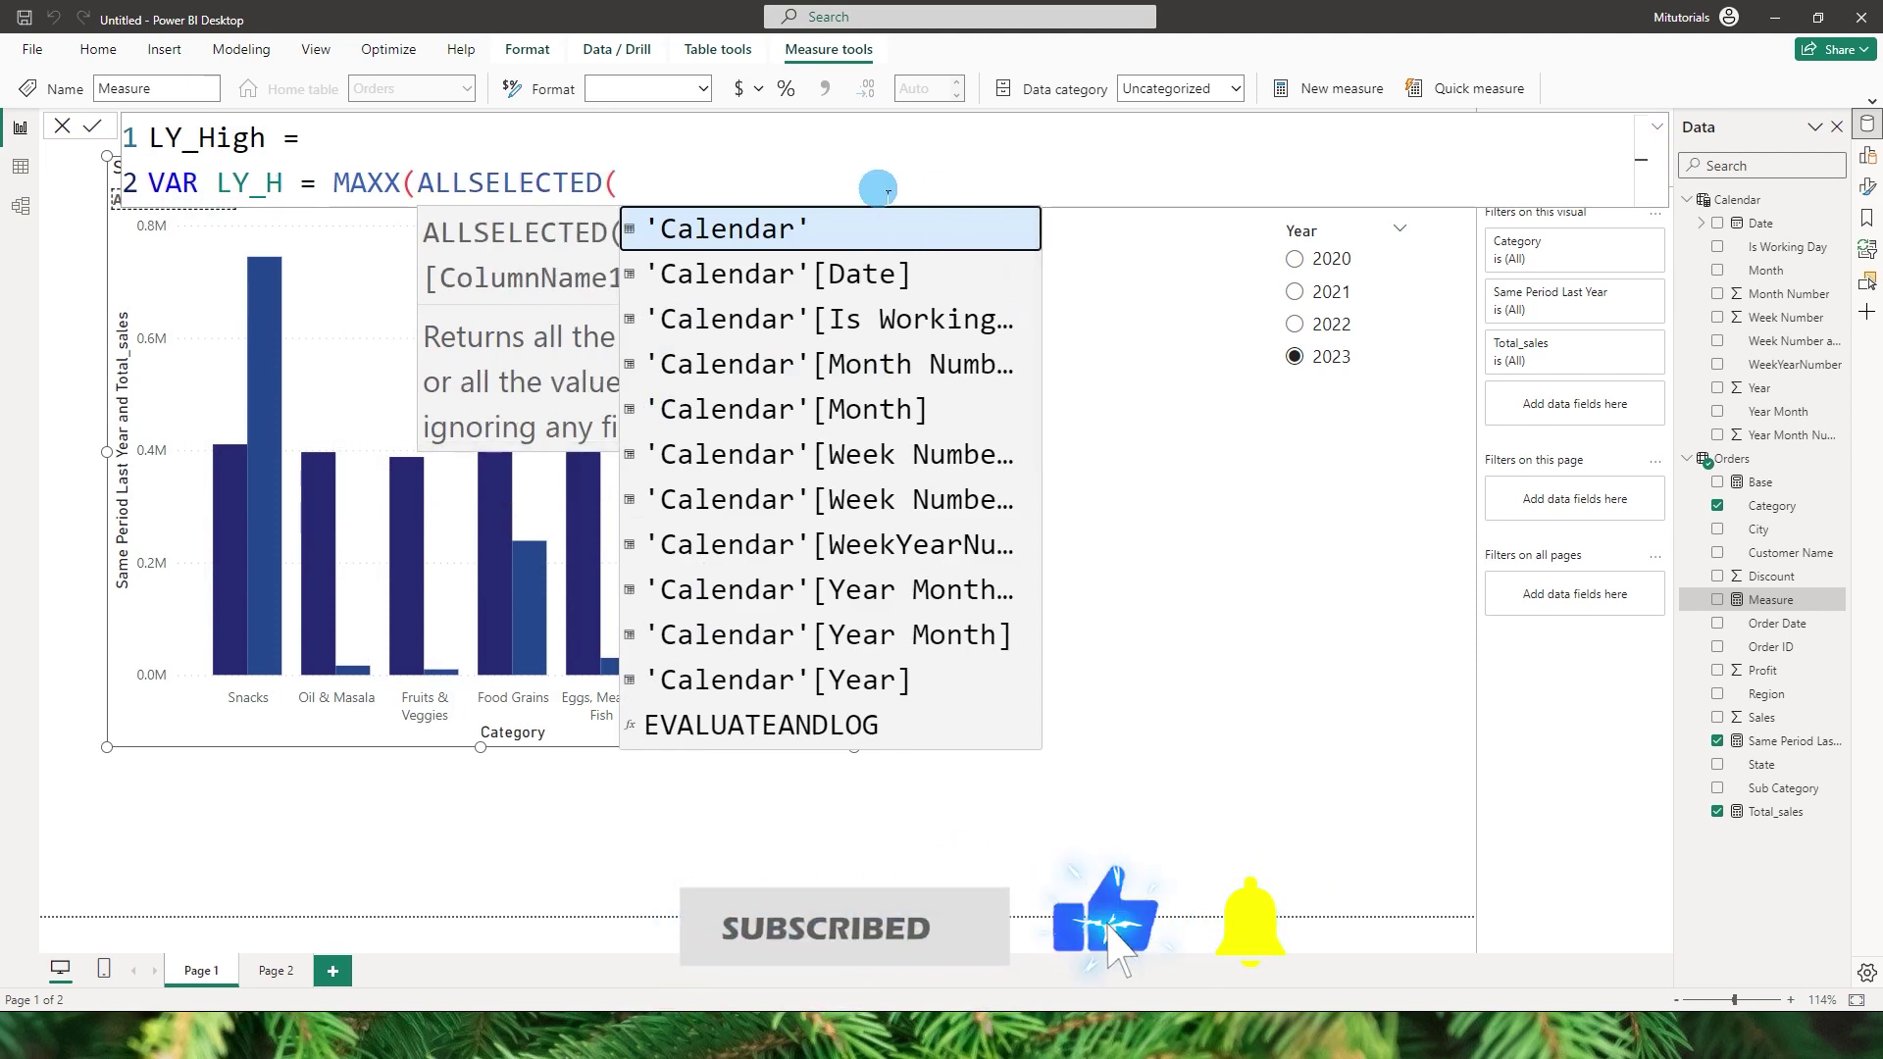
type("Yea")
key("Tab")
type(")")
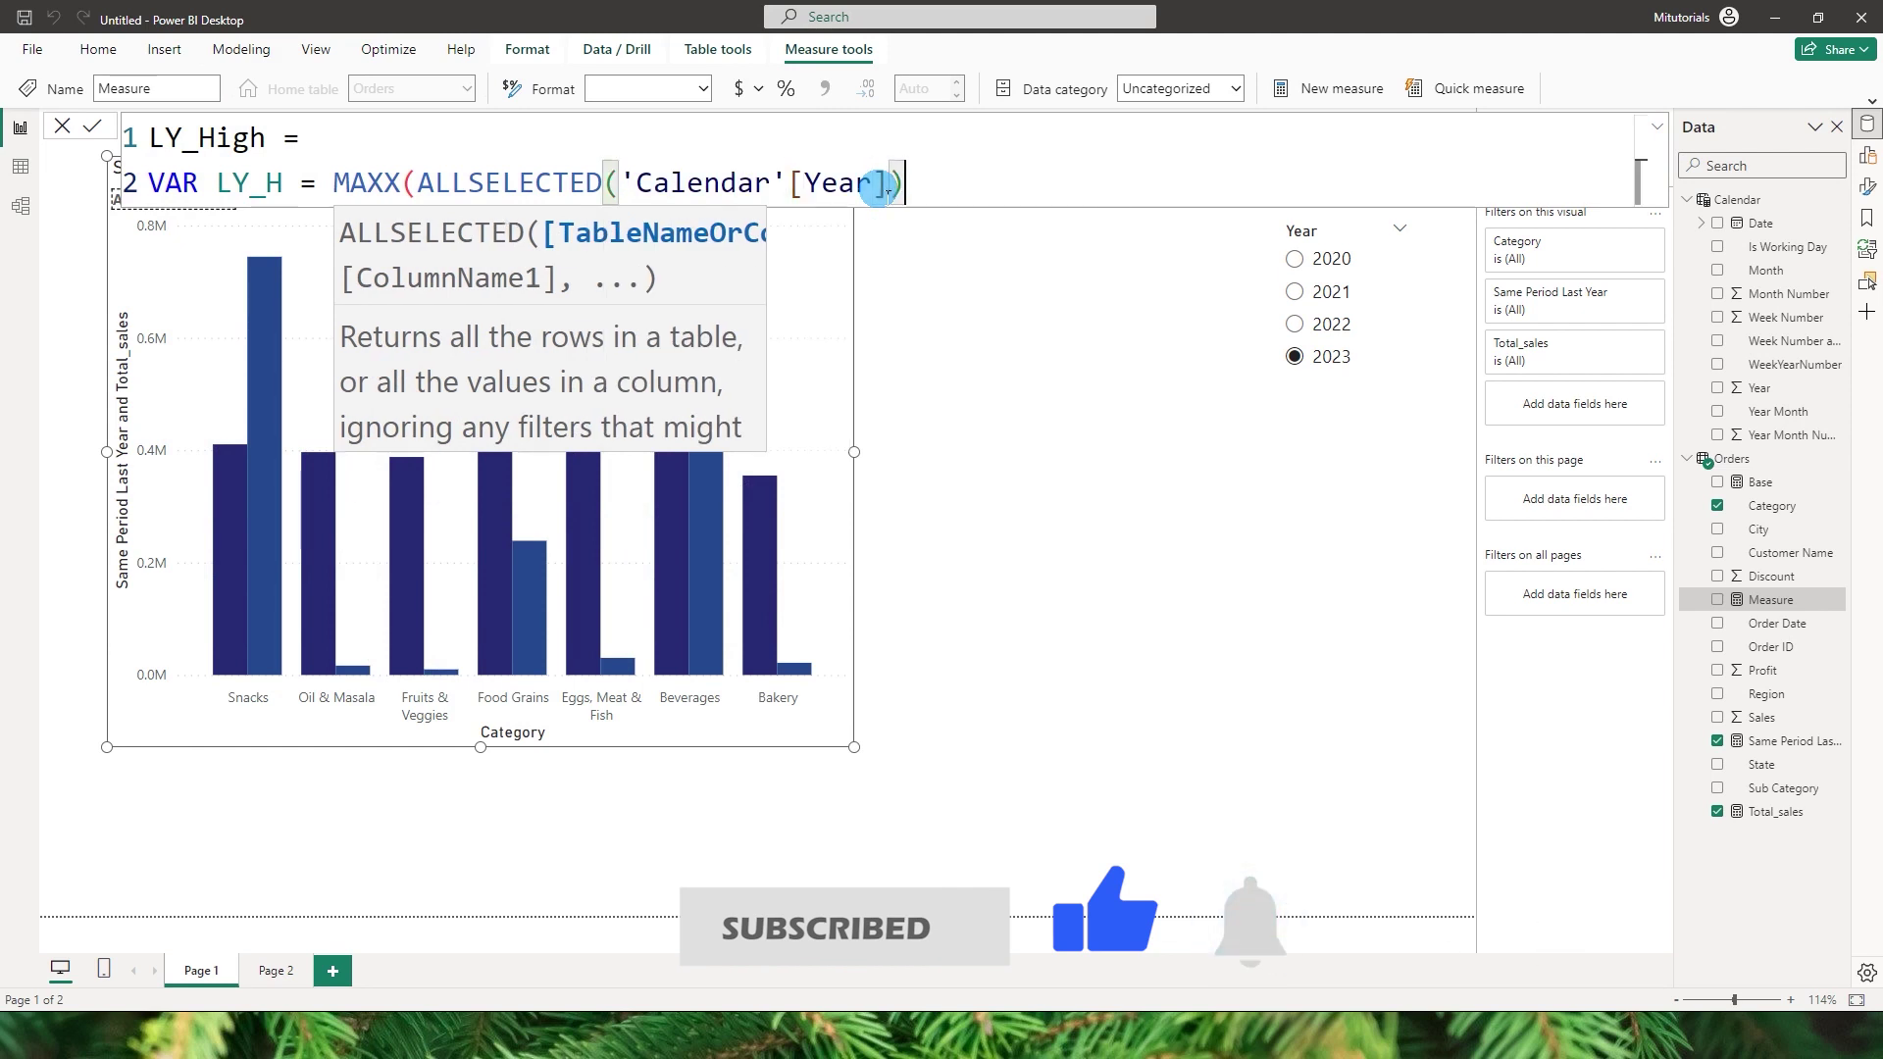
type(",")
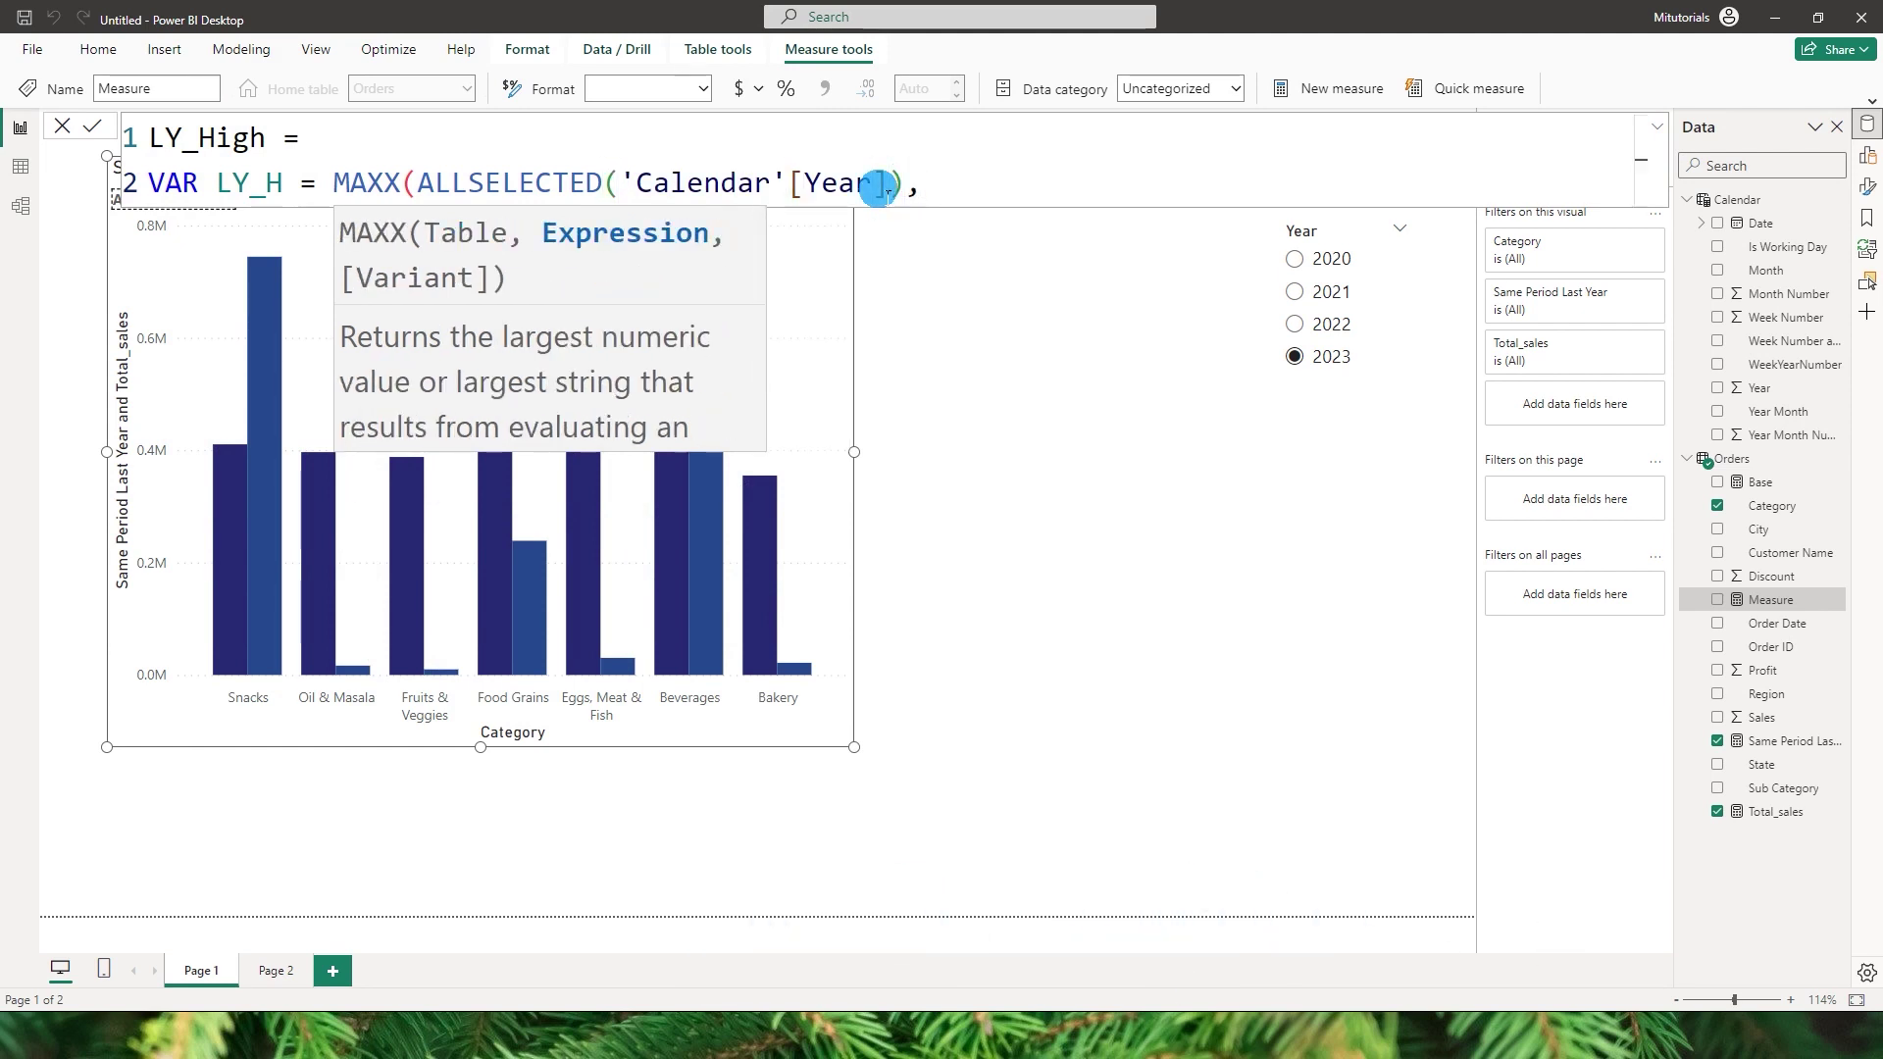
type("[Sa")
key("Tab")
type(")")
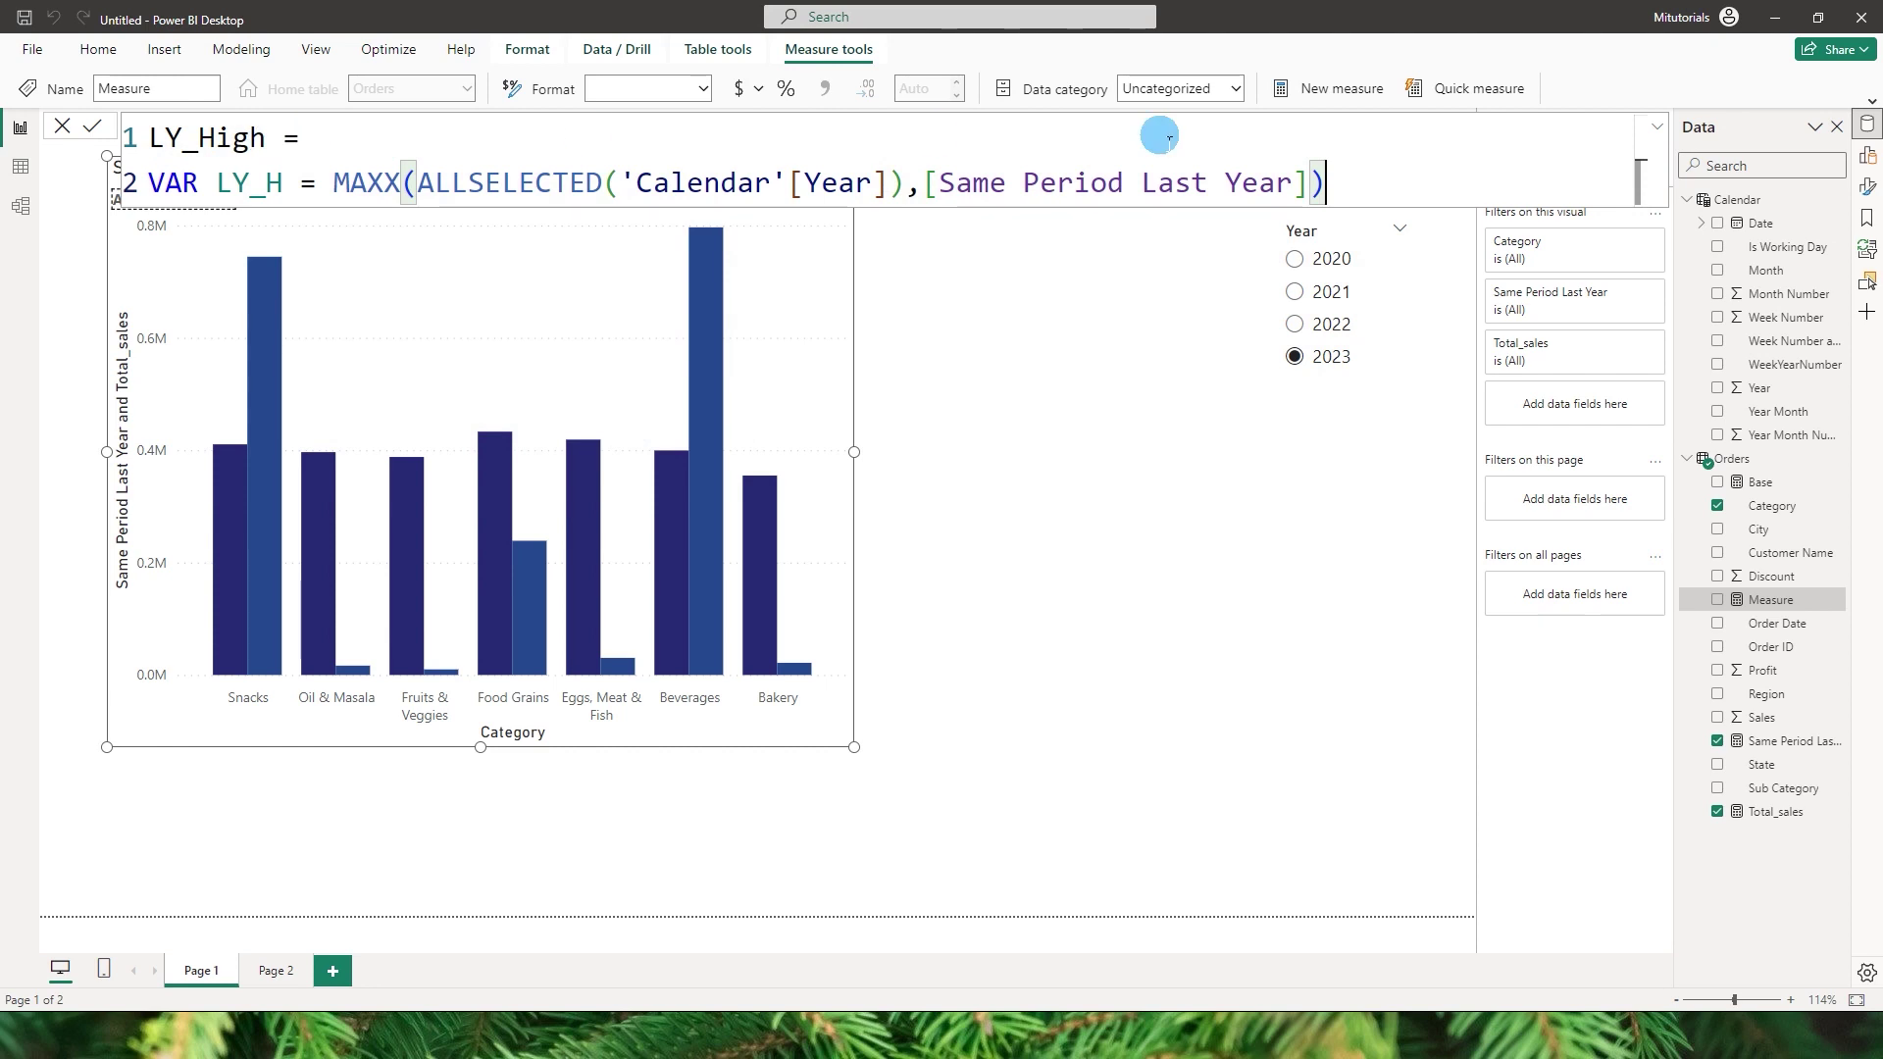
Add a variable TY_H on a third line, using a copy of the MAXX expression from LY_H.
key("shift+Return")
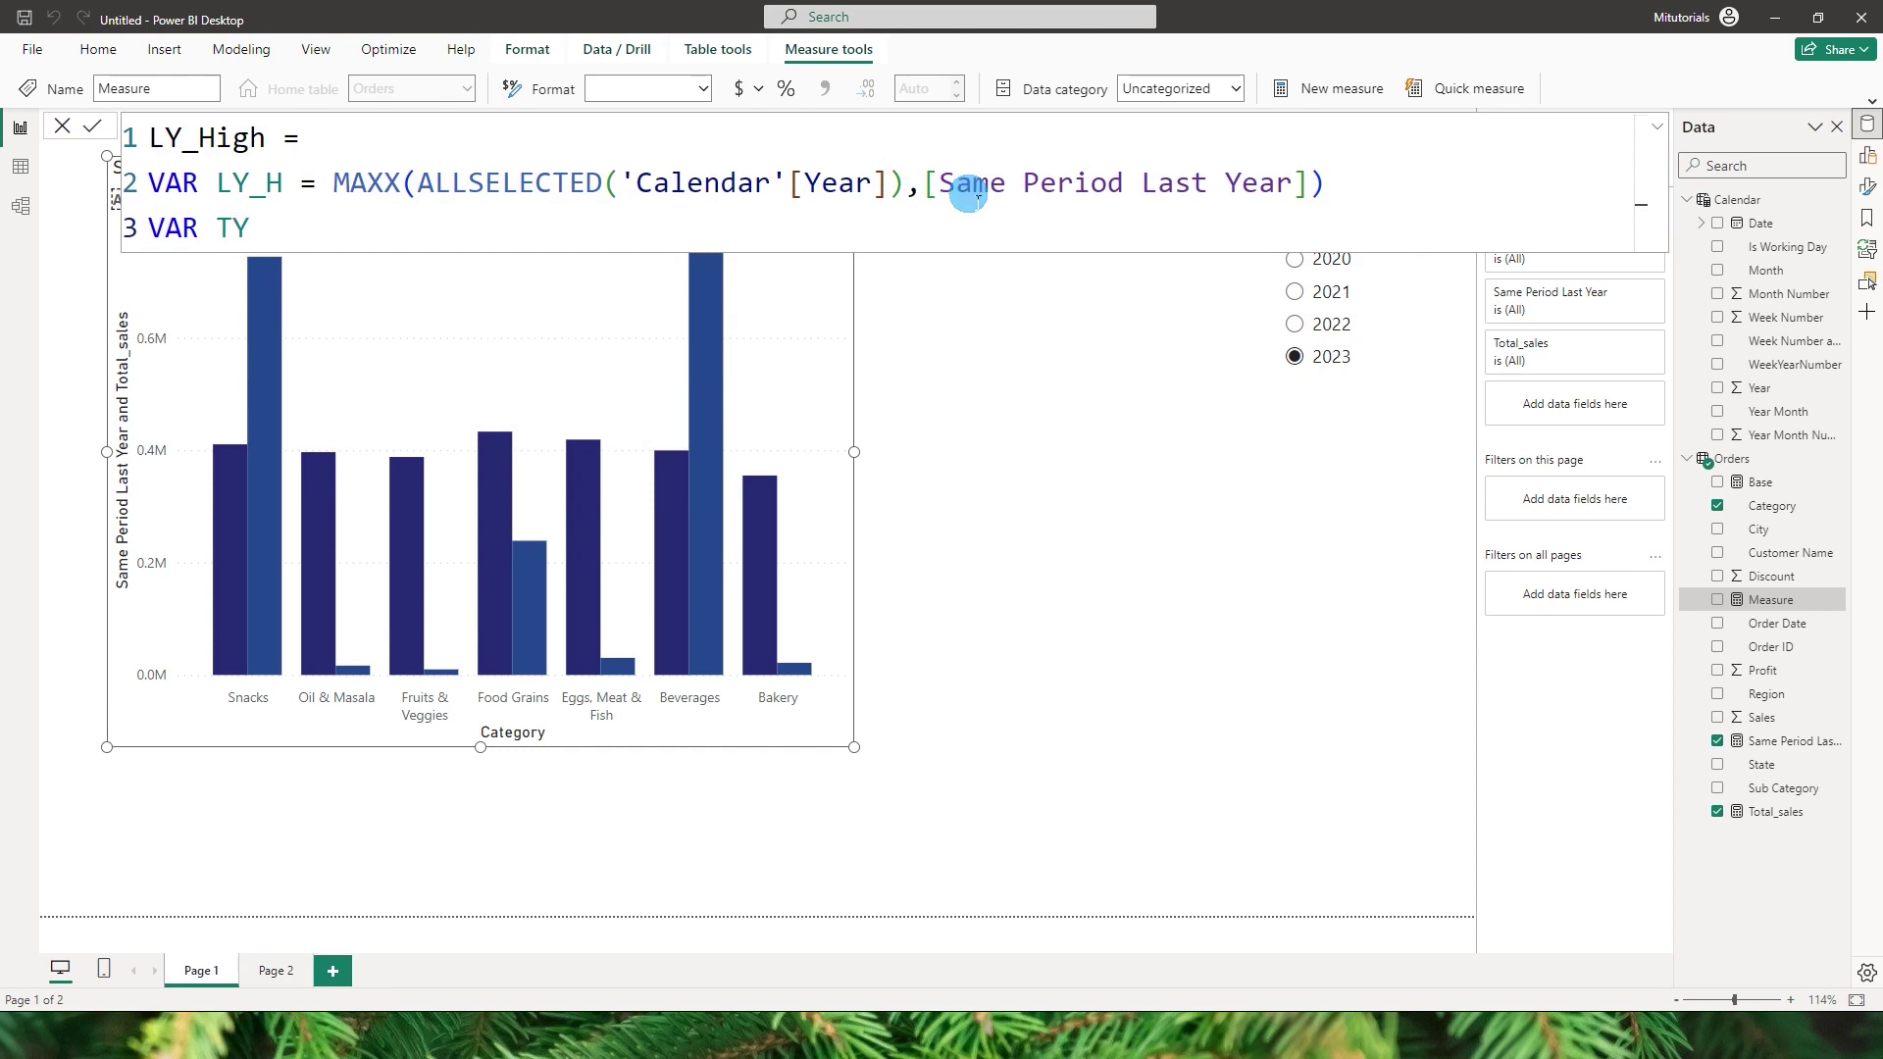
type("=")
left_click_drag(1378, 182, 350, 192)
key("ctrl+c")
left_click(366, 223)
key("ctrl+v")
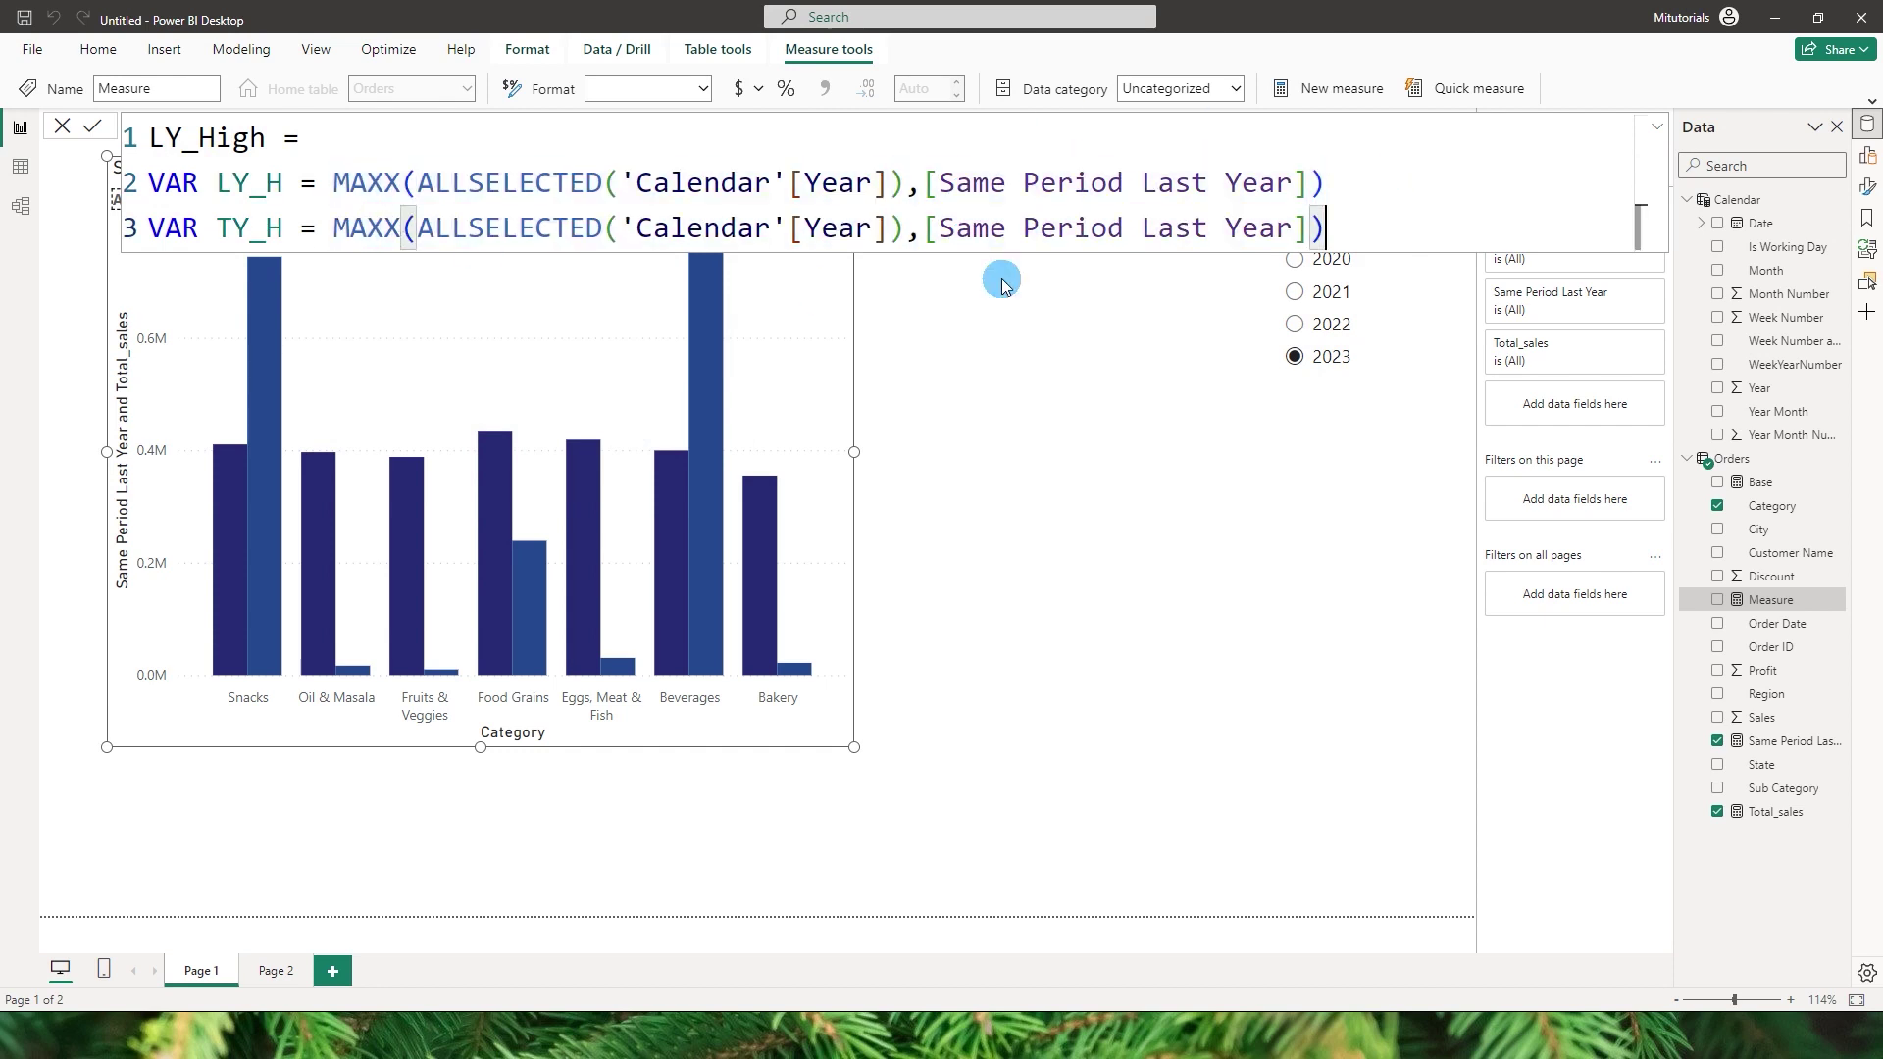
Replace [Same Period Last Year] with [Total_sales] in the TY_H variable of the LY_High measure.
left_click(925, 229)
left_click_drag(935, 243, 1311, 243)
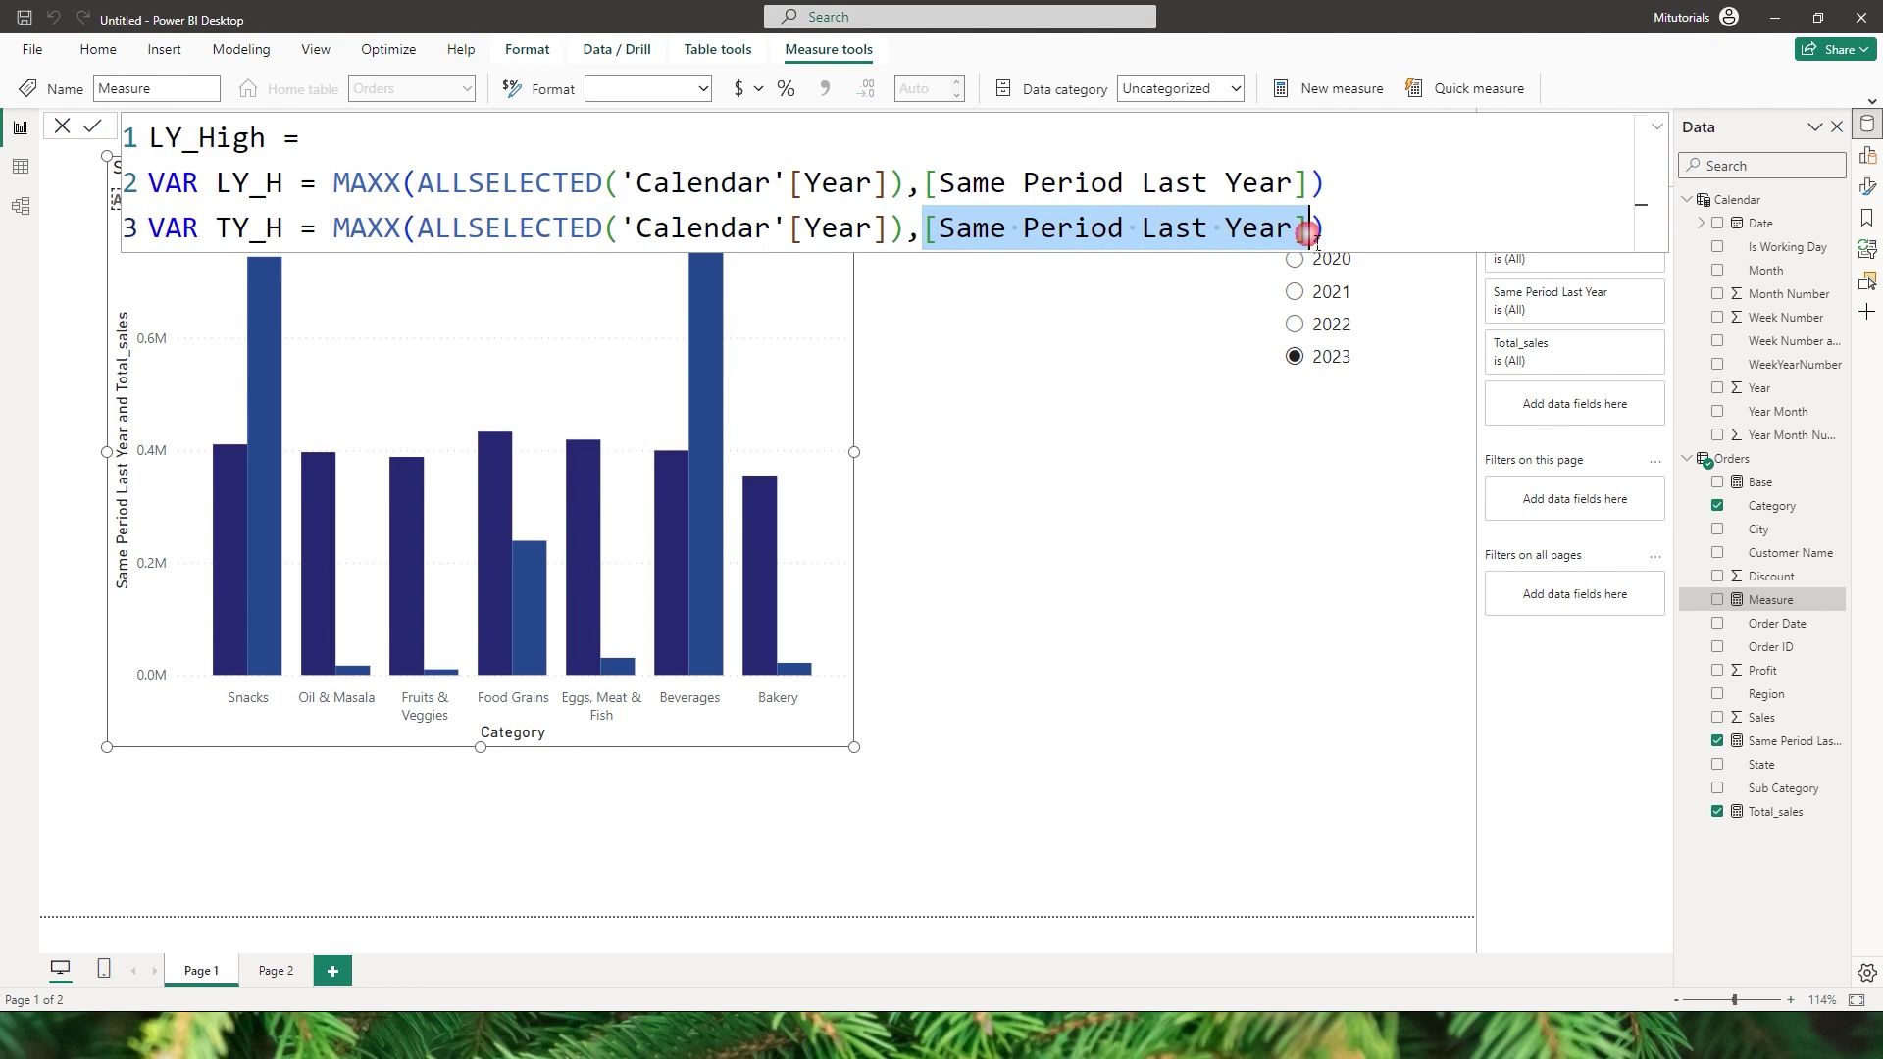
type("To")
key("Down")
key("Down")
key("Down")
key("Down")
key("Tab")
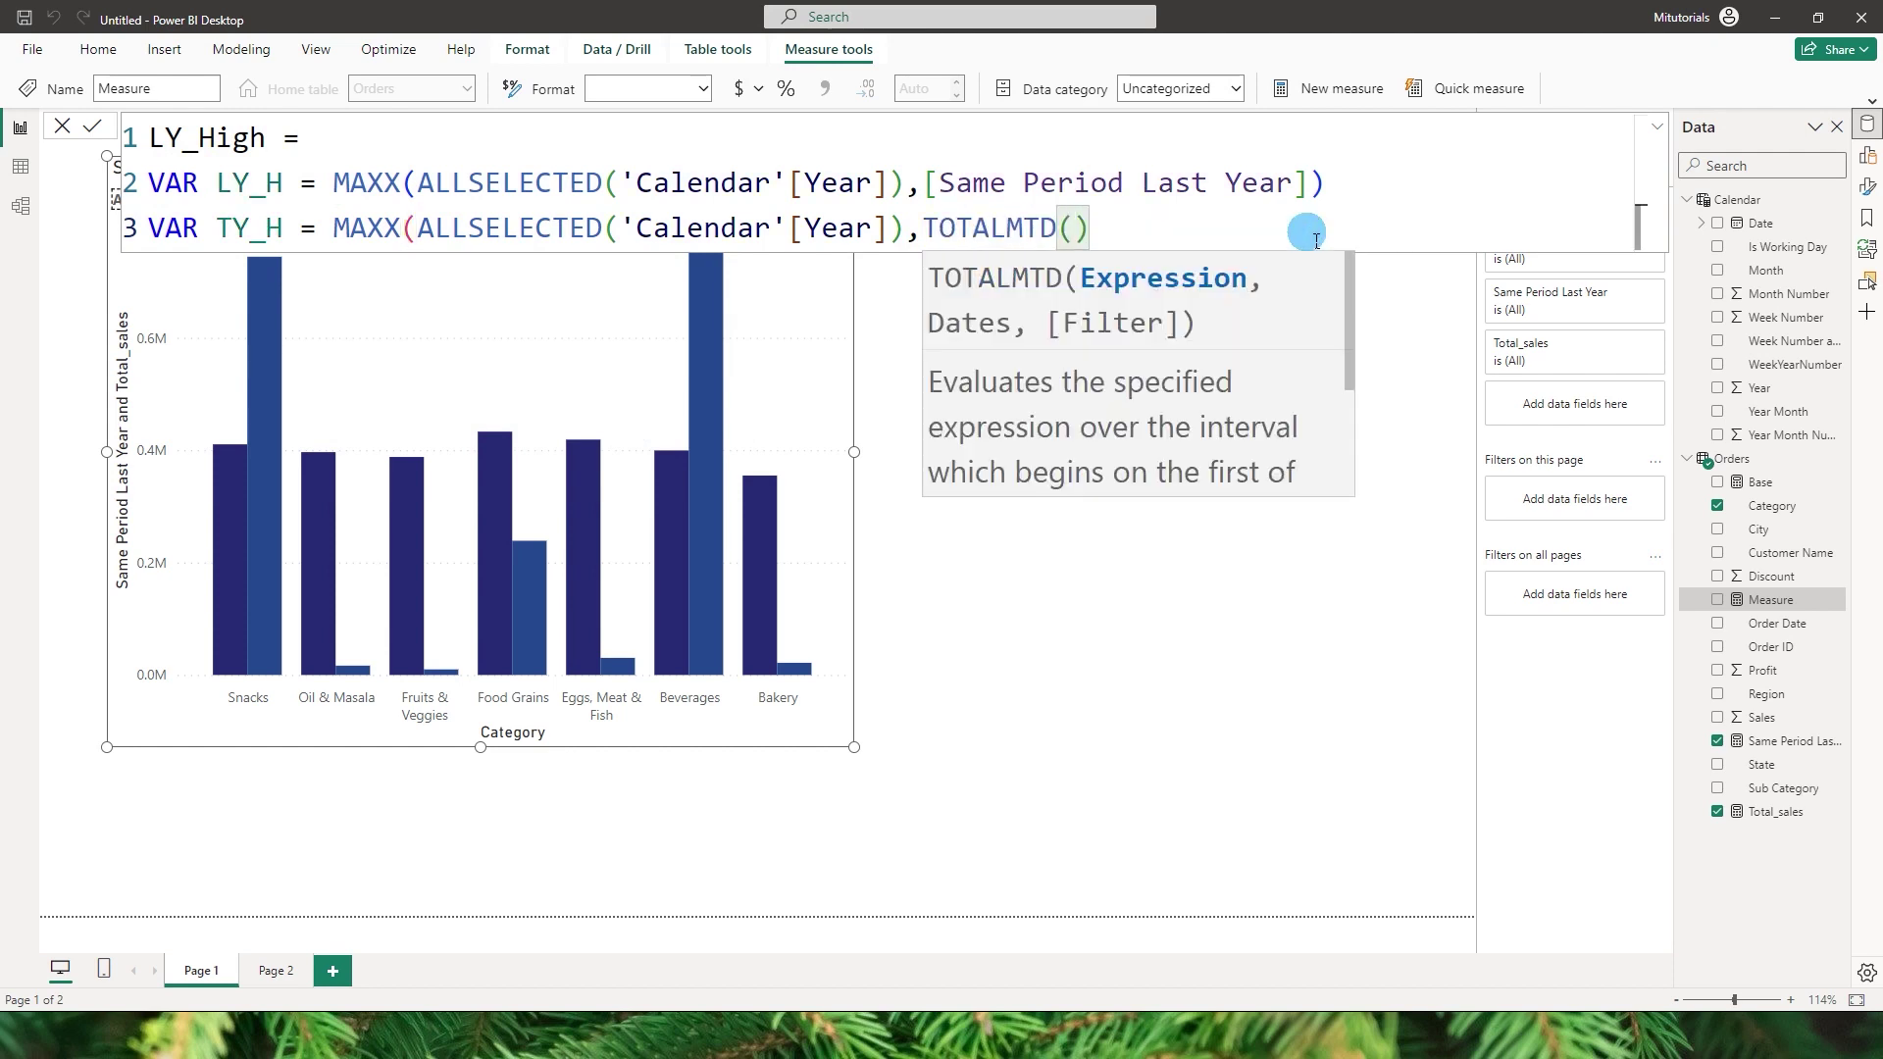
key("BackSpace")
key("BackSpace")
key("BackSpace")
key("BackSpace")
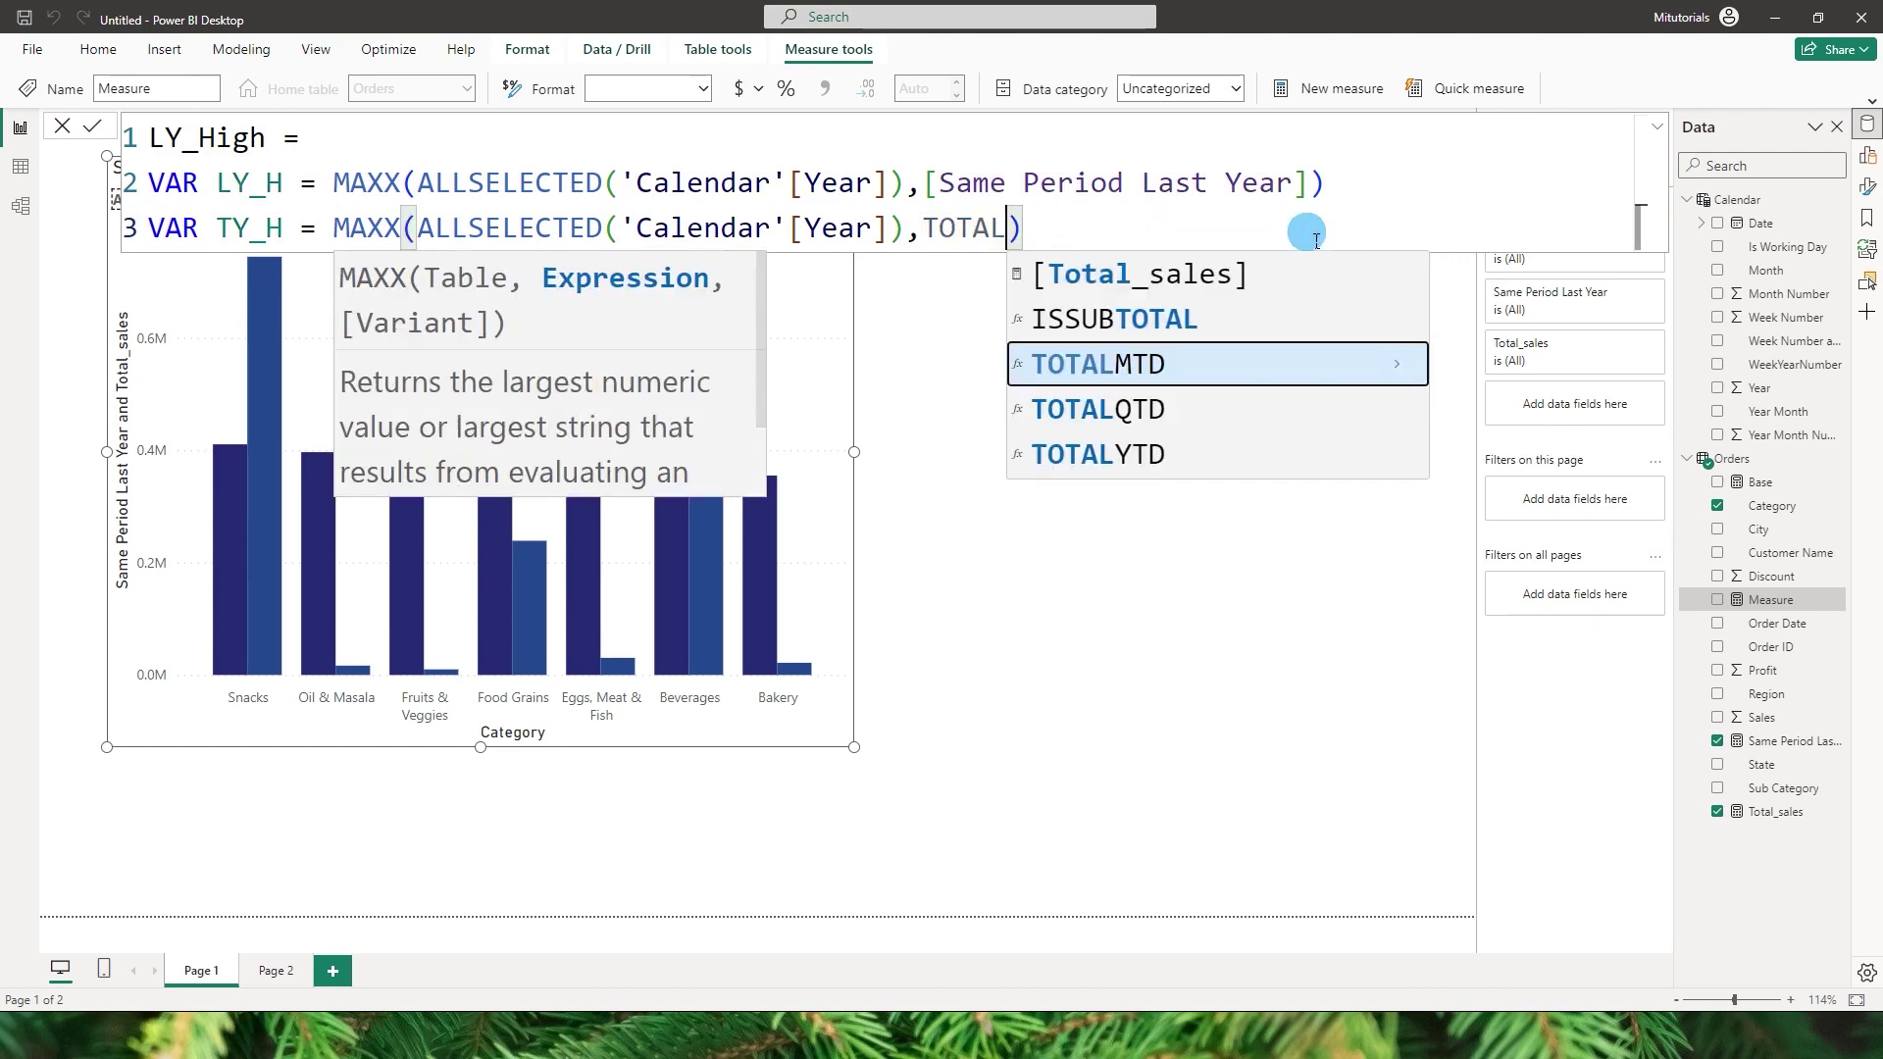
key("Up")
key("Up")
key("Tab")
left_click(1224, 223)
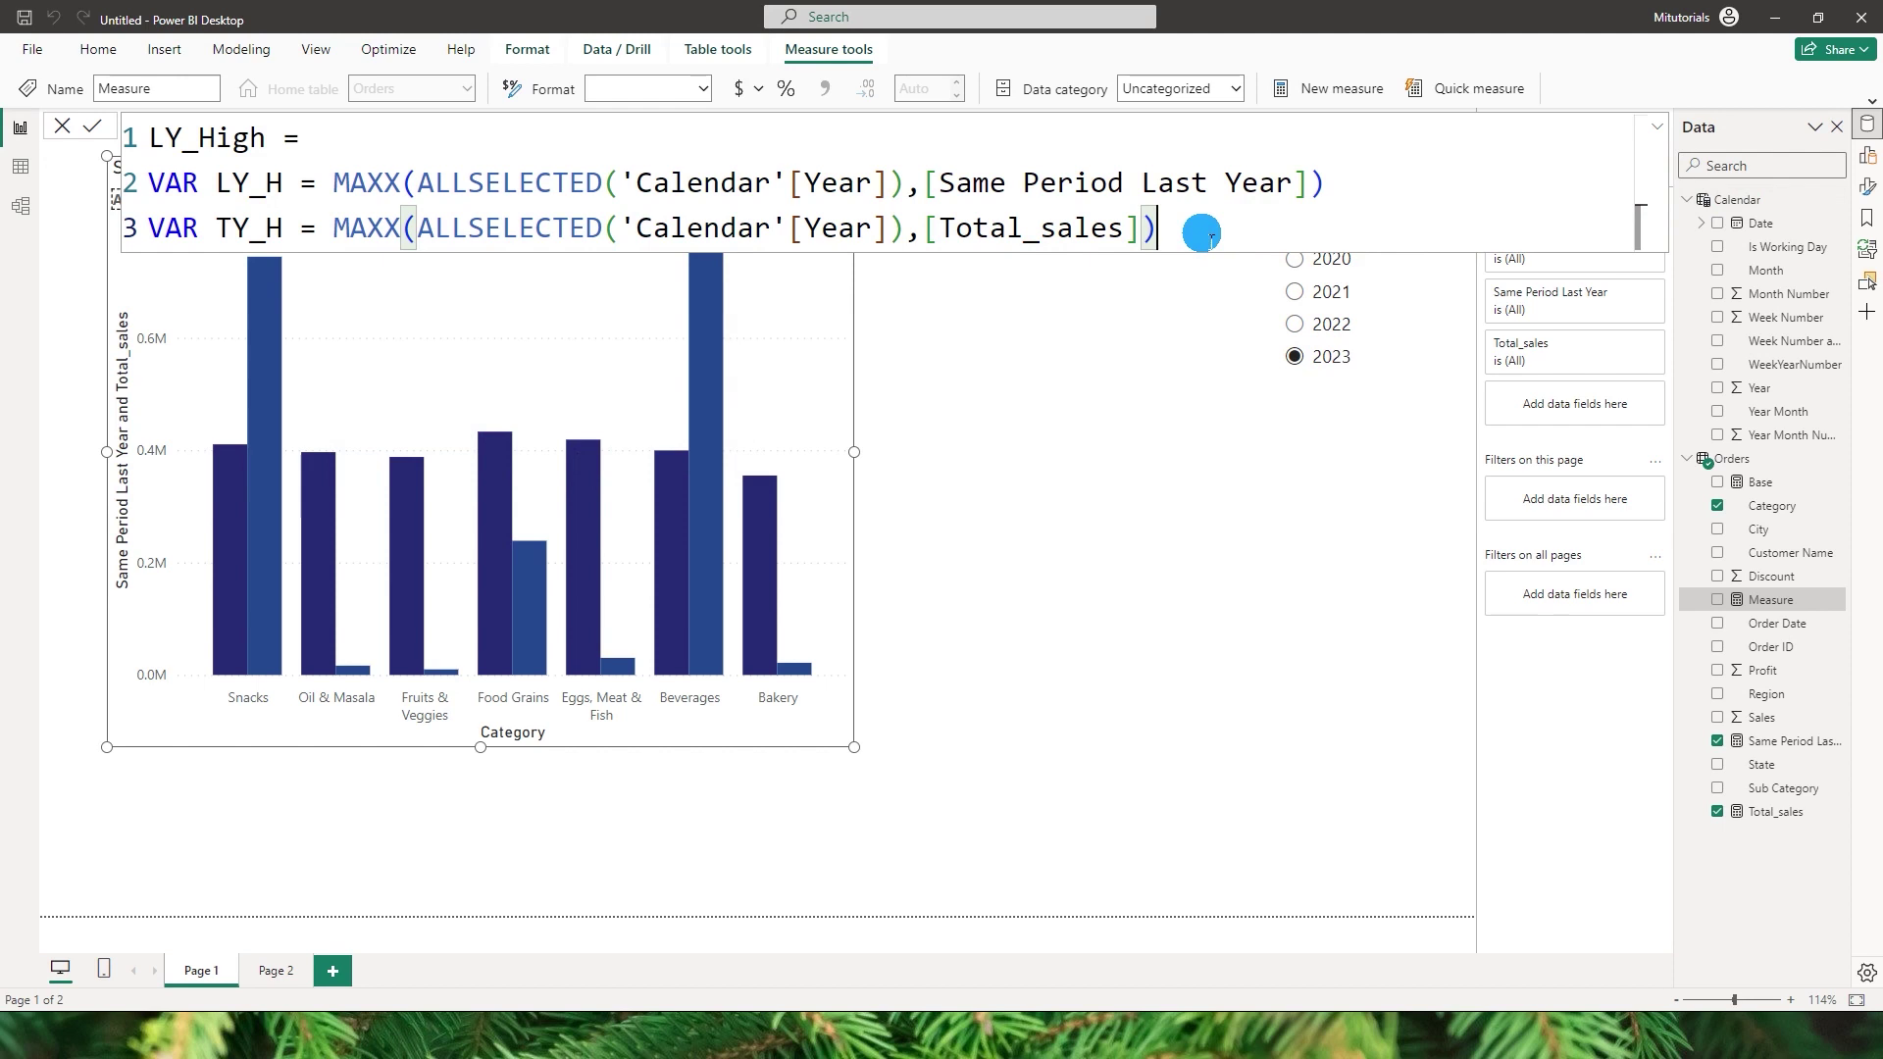
Add a Return keyword on line 5 of LY_High, with a blank line before and after it.
key("shift+Return")
key("shift+Return")
type("Return")
key("shift+Return")
key("shift+Return")
Start an IF function on line 7 with the condition LY_H > TY_H.
type("If")
key("Tab")
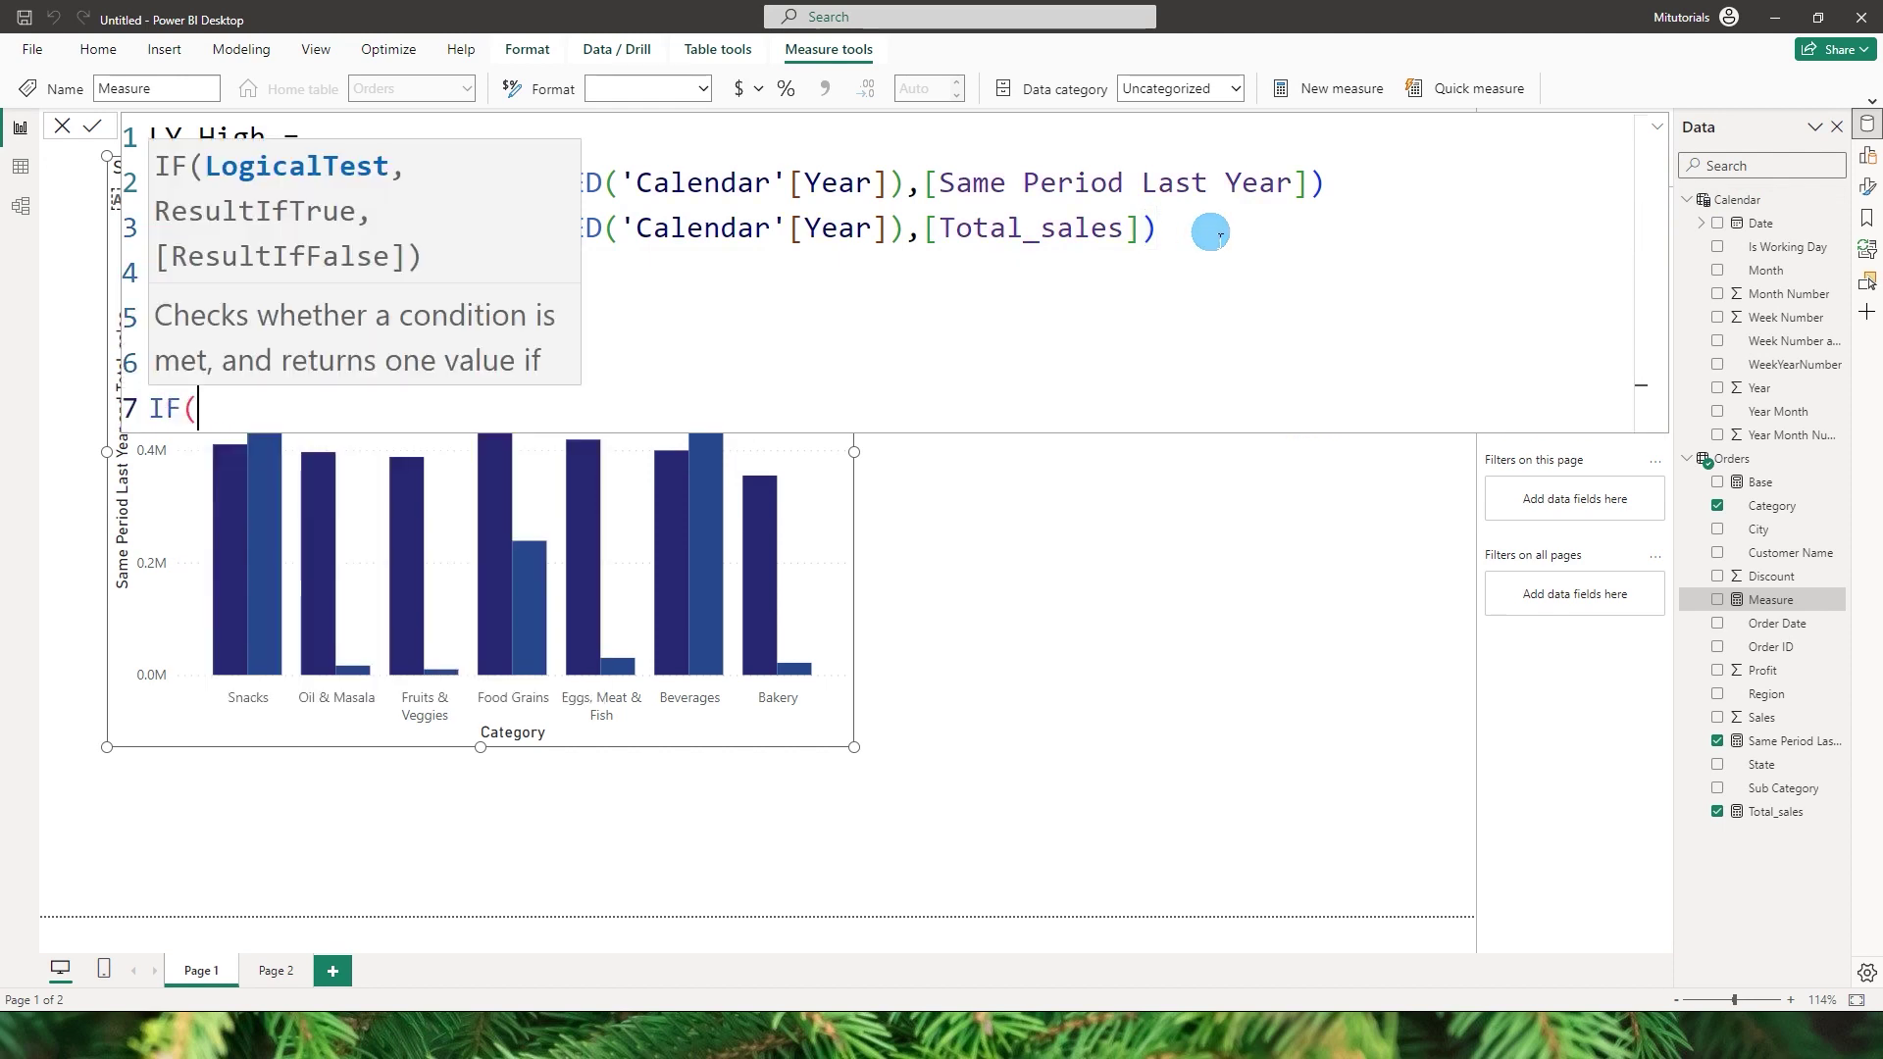
type("LY")
key("Tab")
type("> TY")
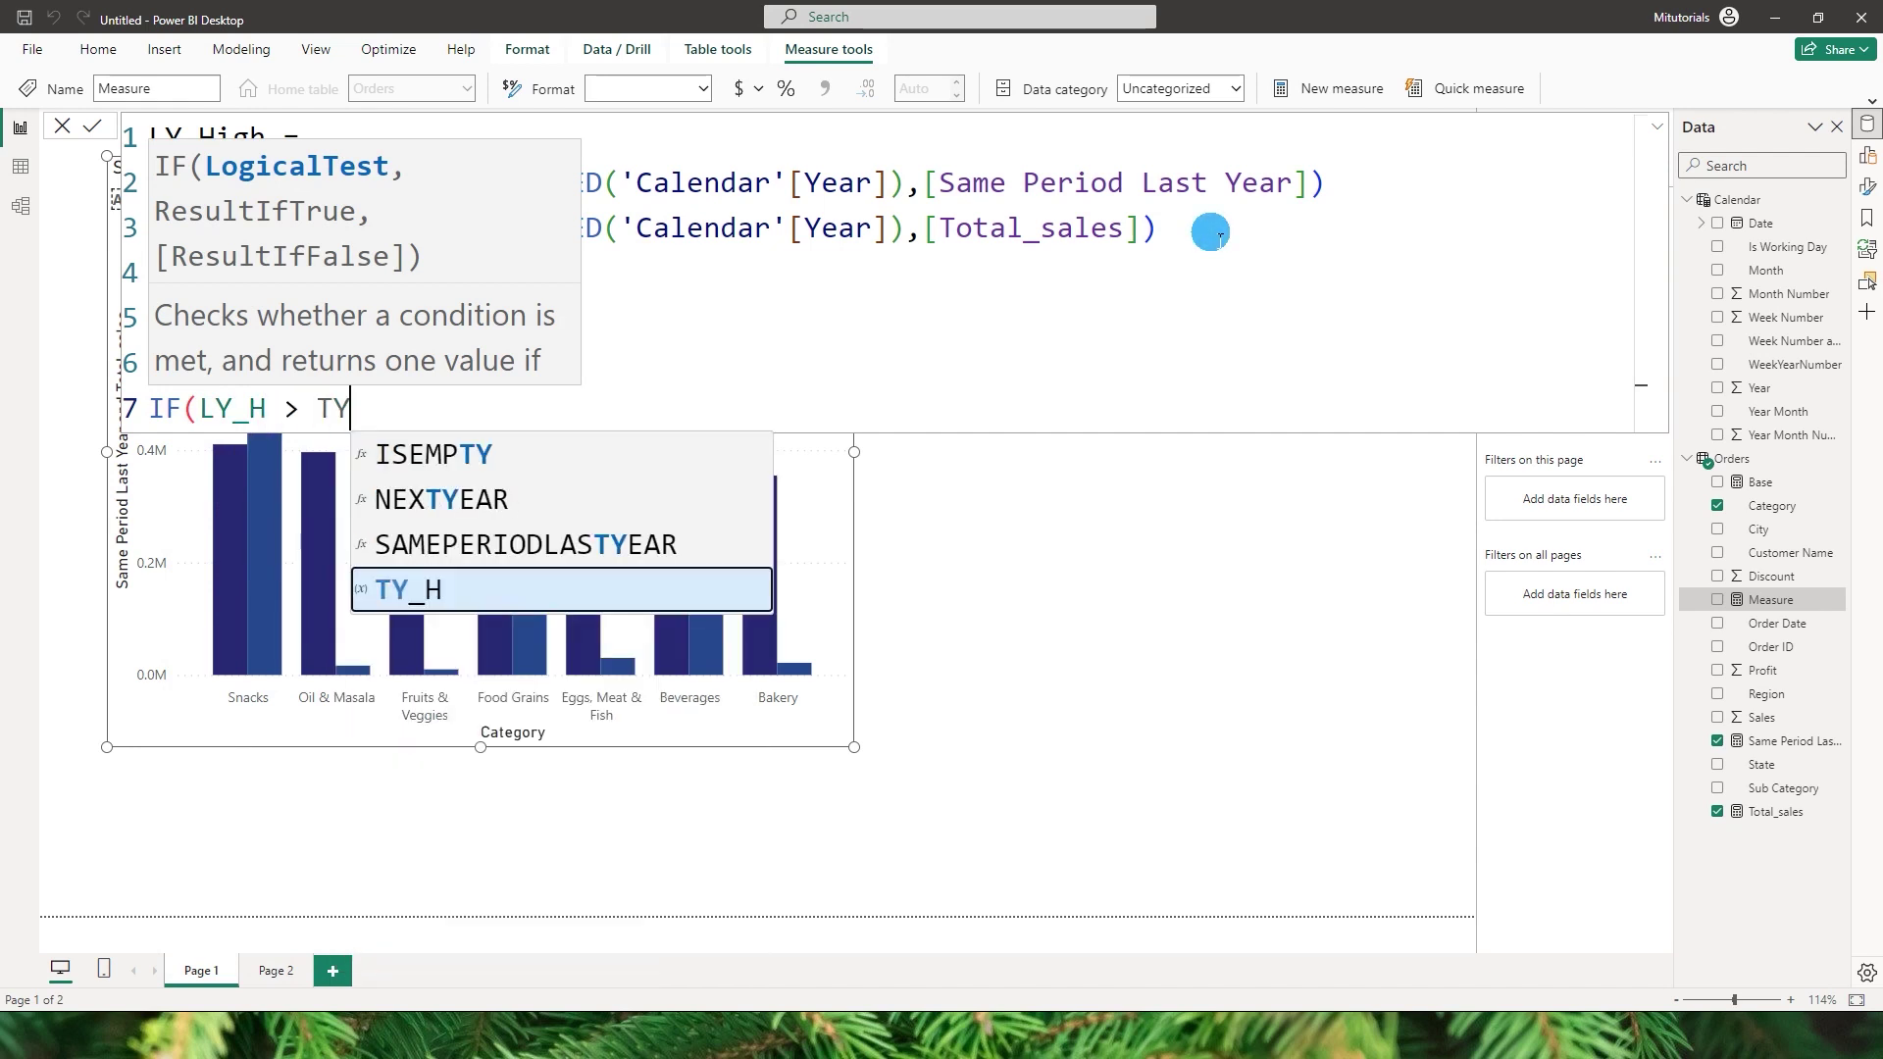
key("Tab")
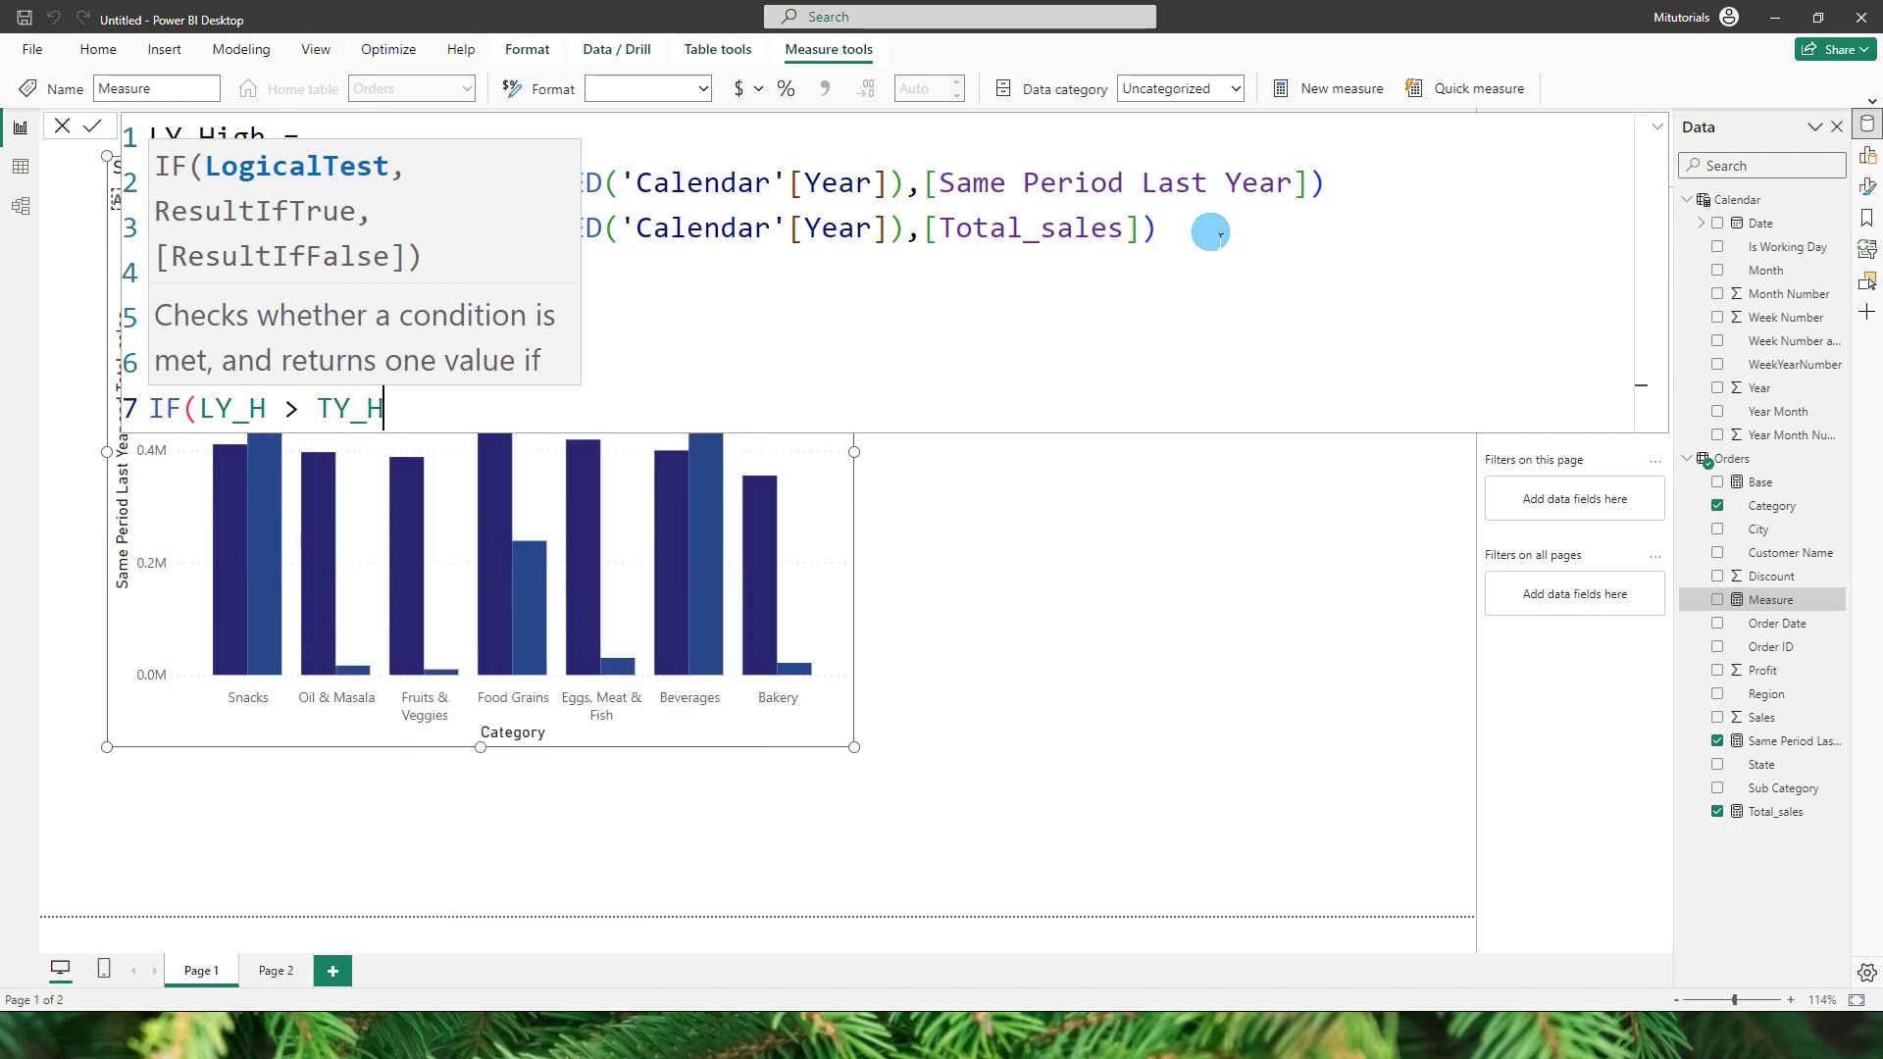
type(", ")
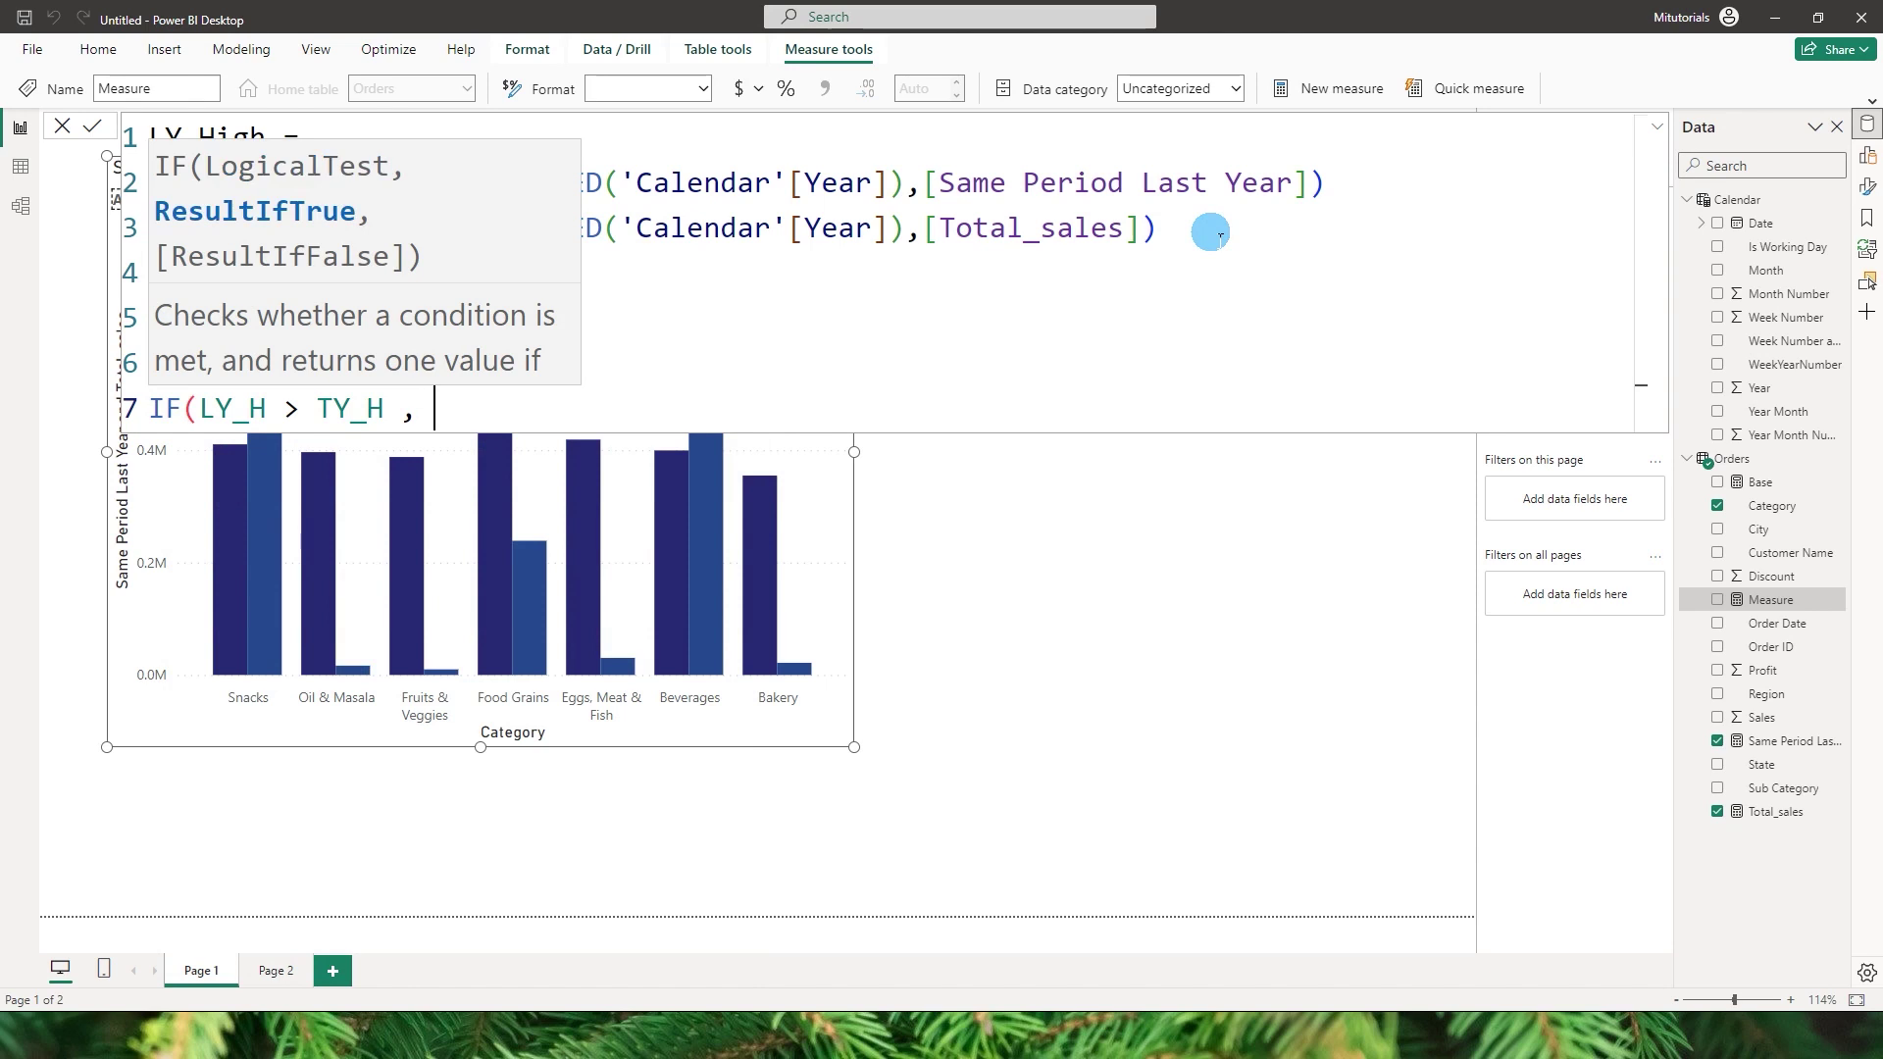
Make the IF function return LY_H when true and 0 otherwise, and commit the LY_High measure.
type("LY")
key("Tab")
type("m,")
key("BackSpace")
key("BackSpace")
type(", 0")
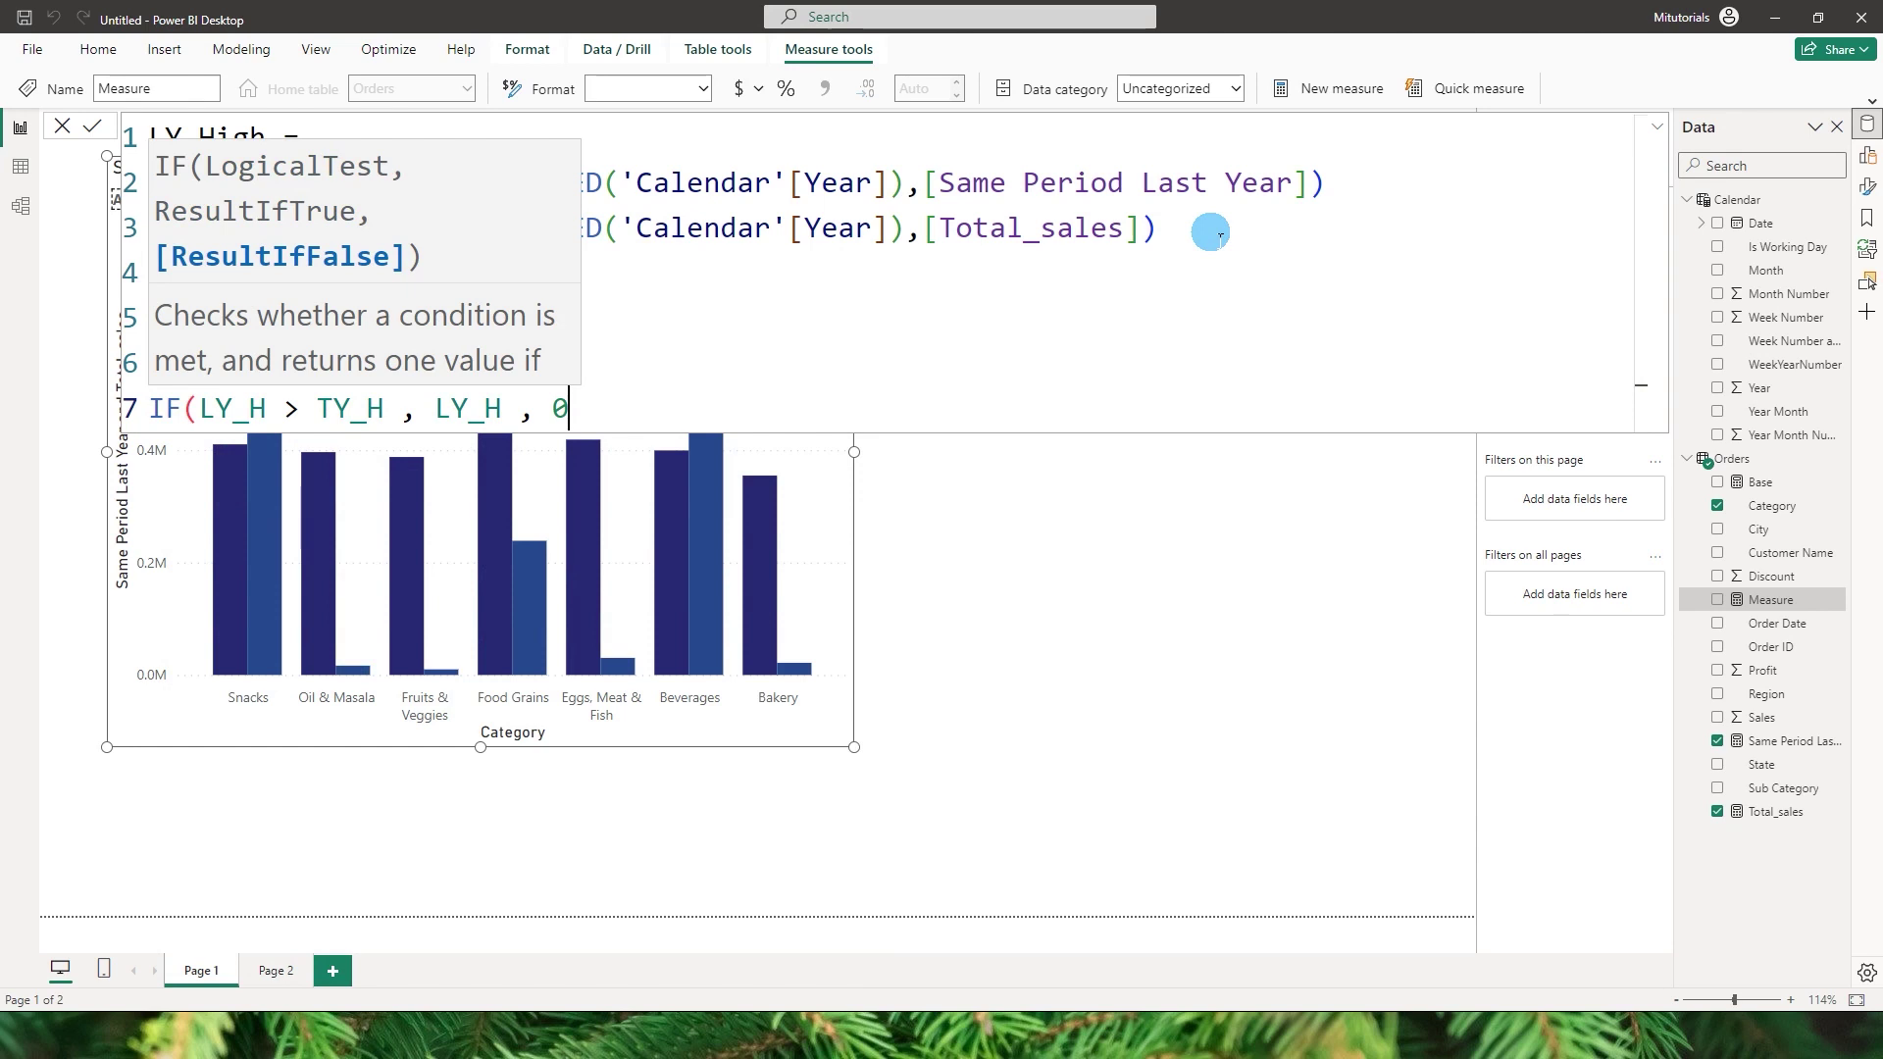
type(")")
key("Return")
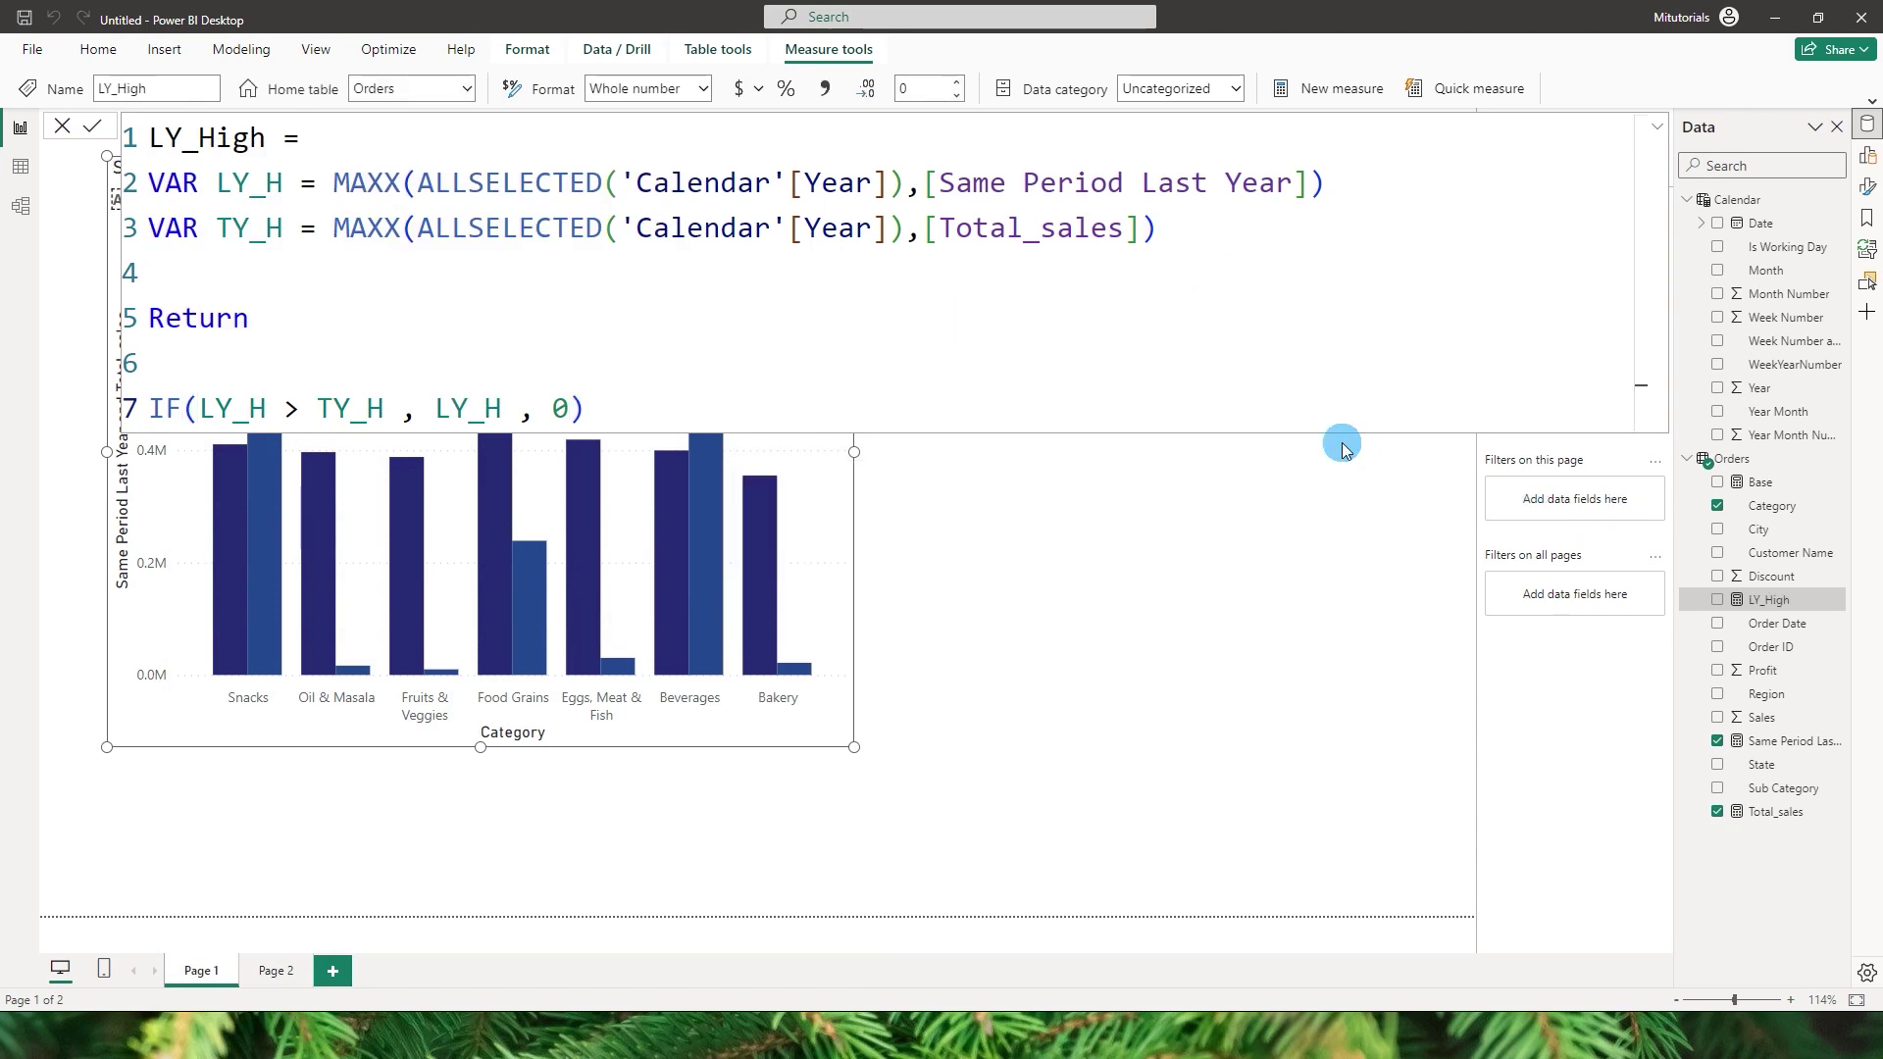
Create a new measure in the Orders table from a copy of the LY_High formula and name it LY_Low.
left_click_drag(585, 409, 149, 137)
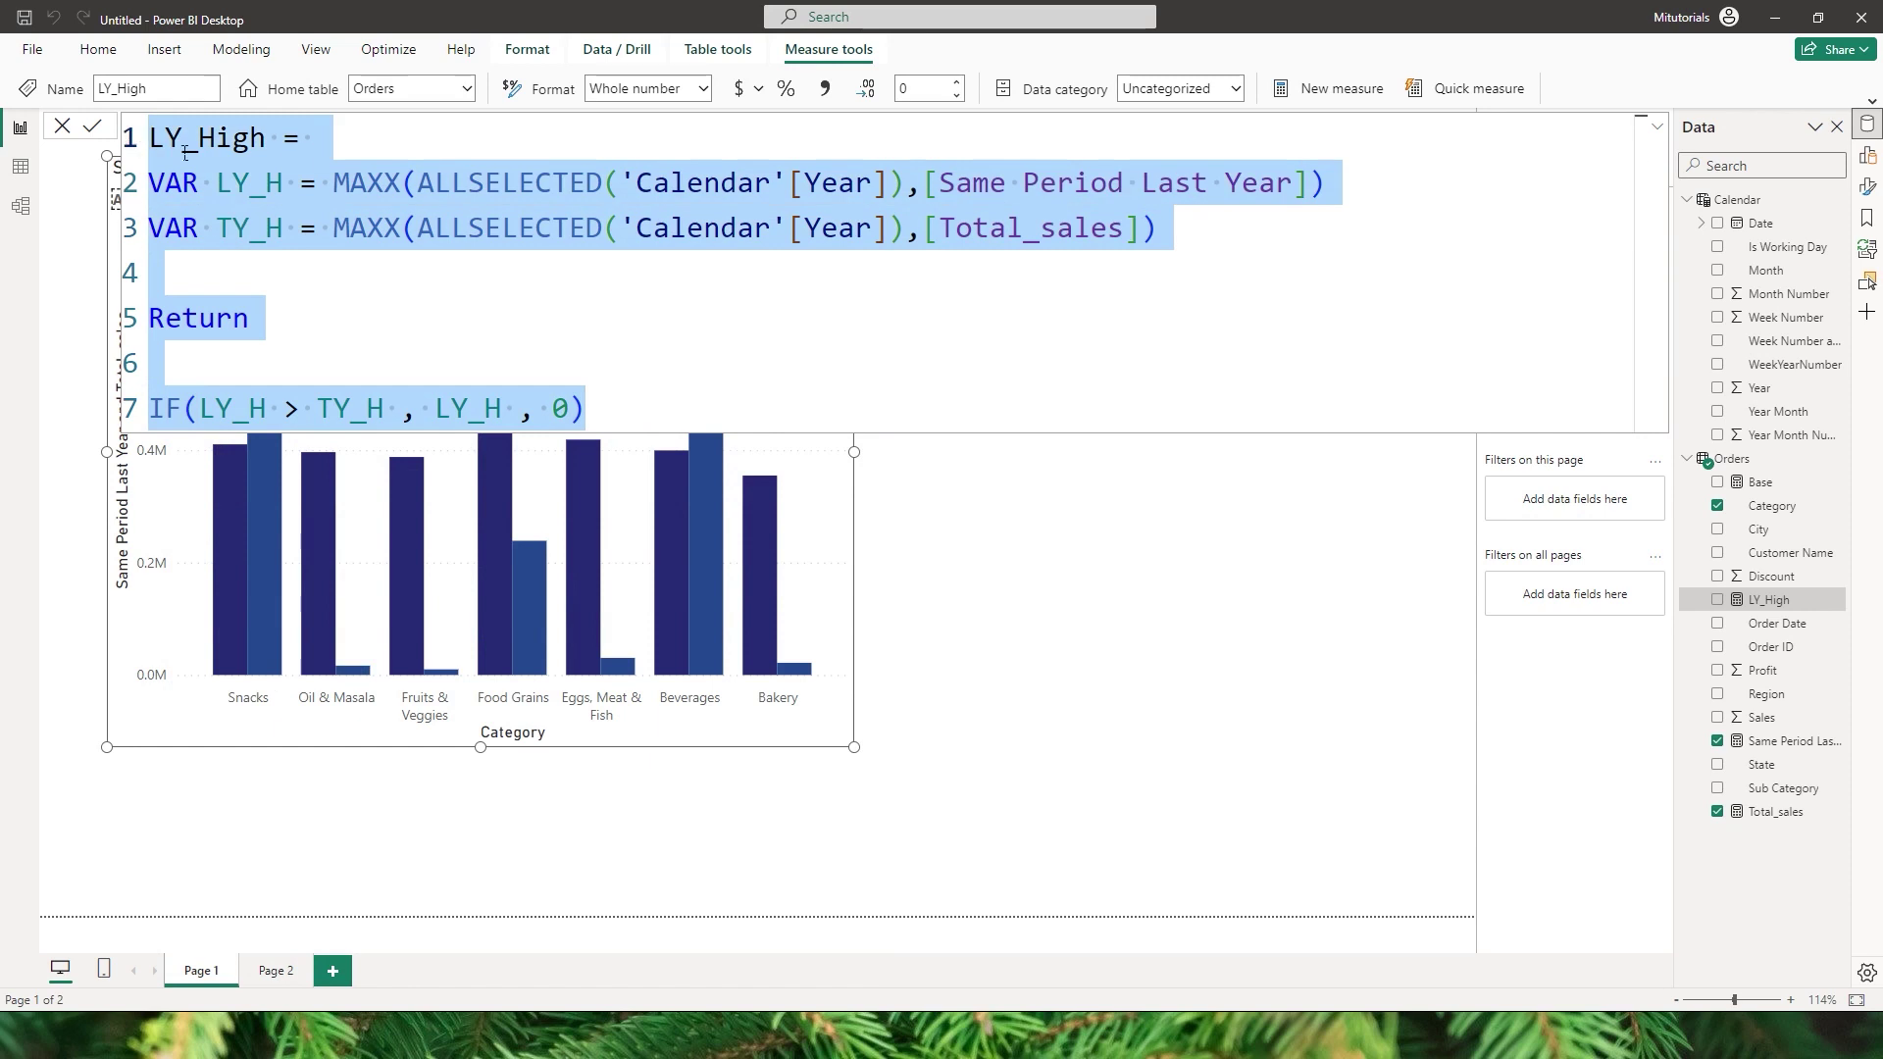
right_click(1841, 461)
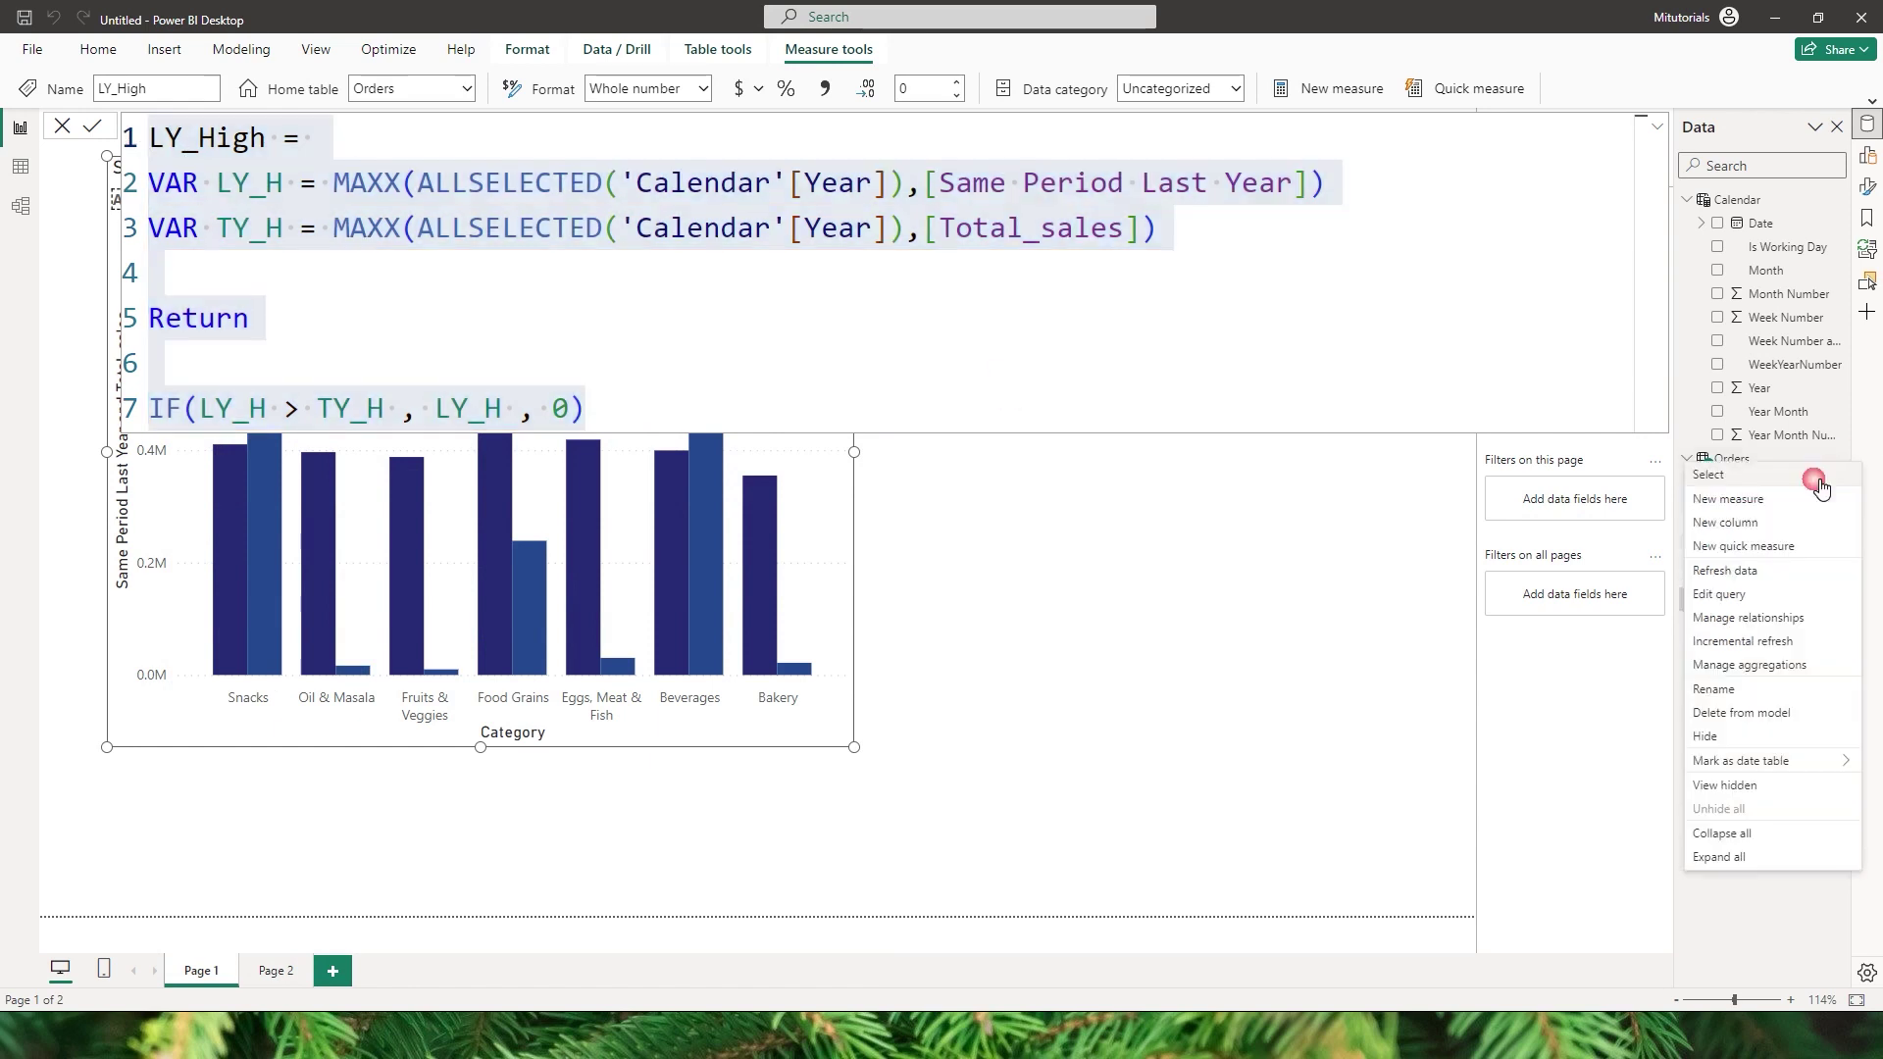
left_click(1767, 505)
key("ctrl+v")
left_click_drag(267, 154, 189, 154)
type("Low")
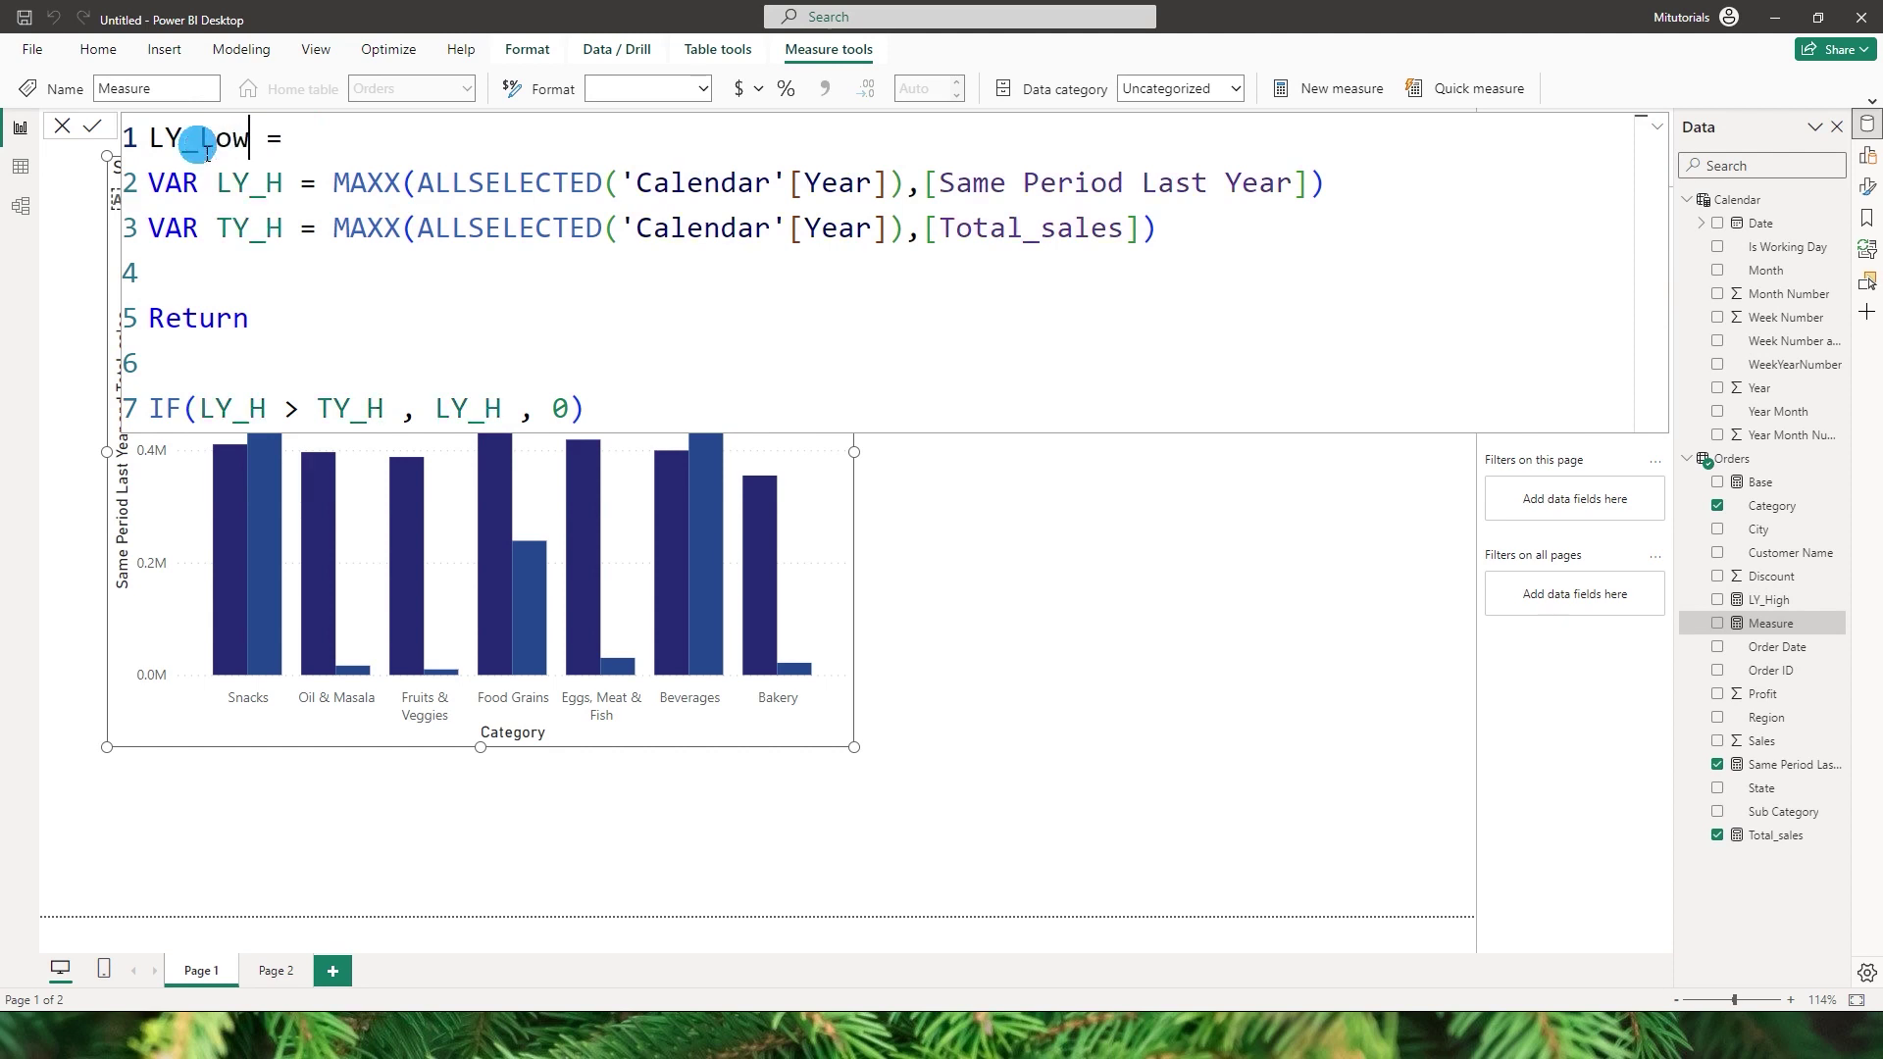
Change the comparison in LY_Low's IF condition to LY_H < TY_H and commit the measure.
double_click(290, 408)
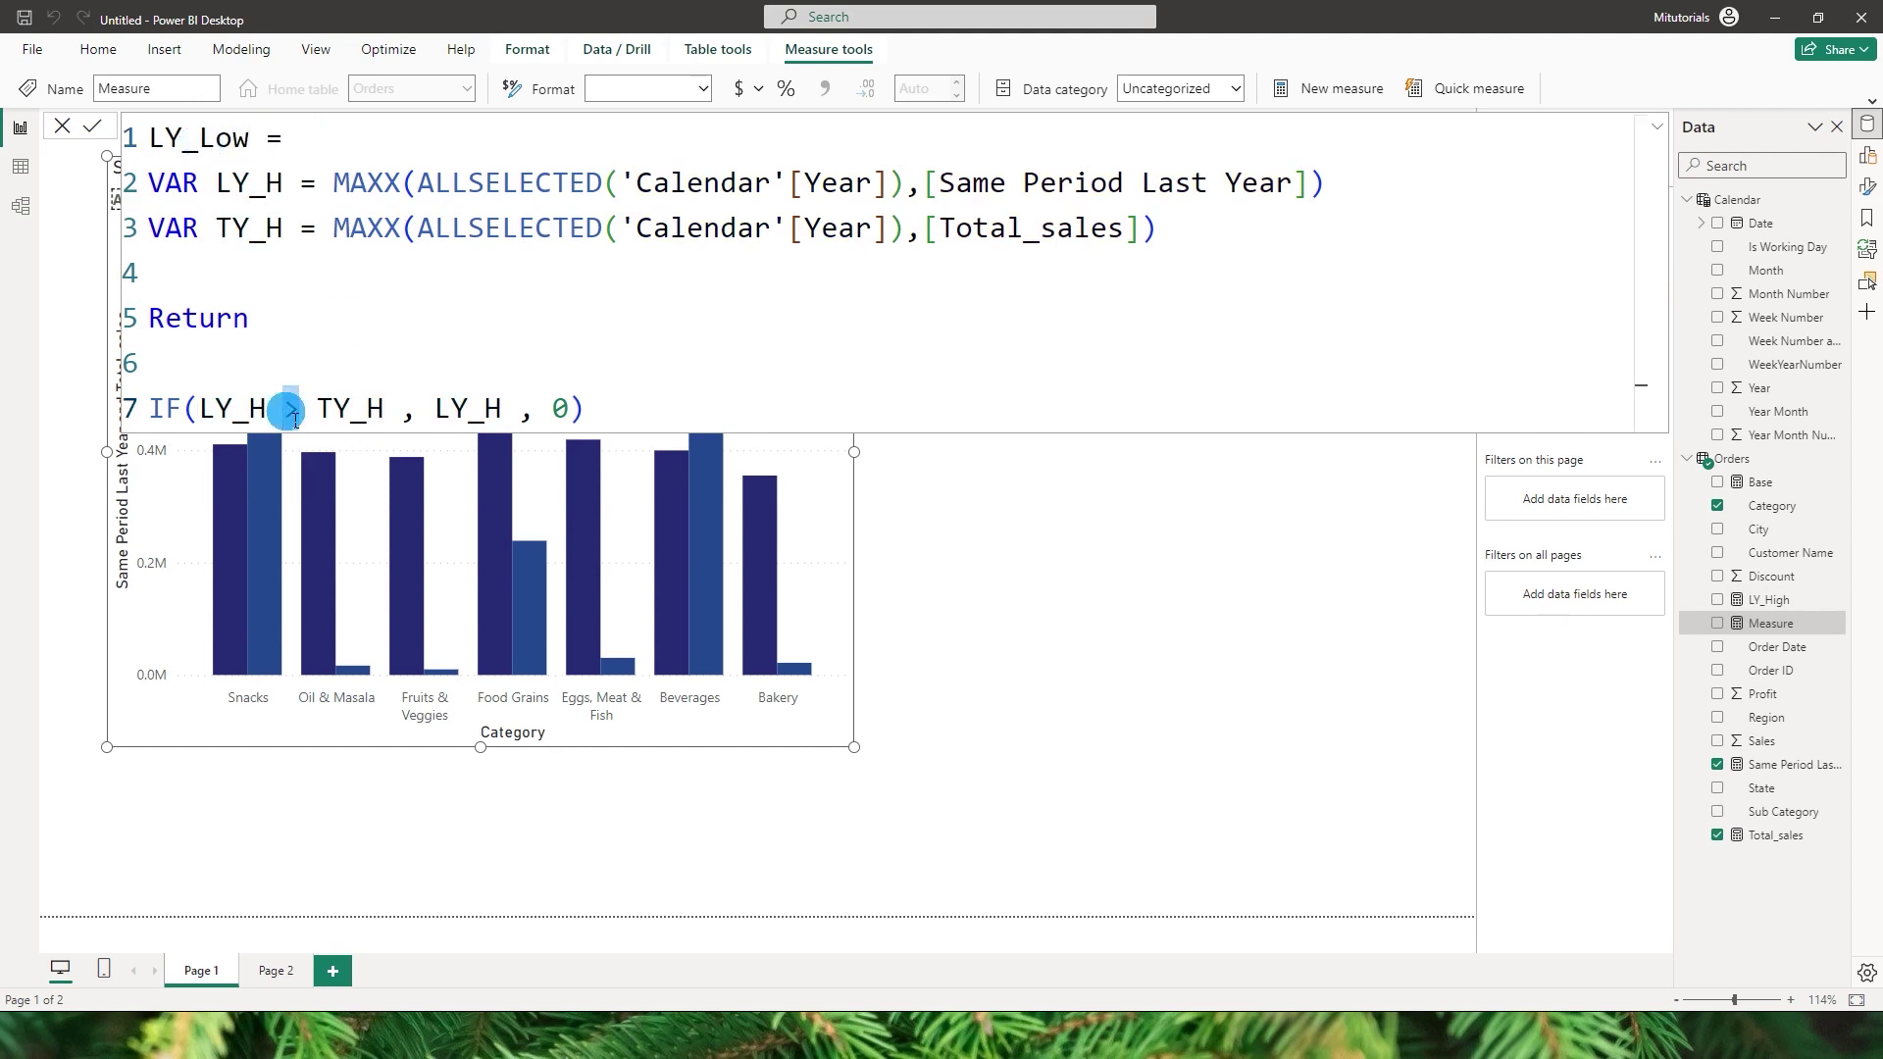
type("<")
left_click(91, 131)
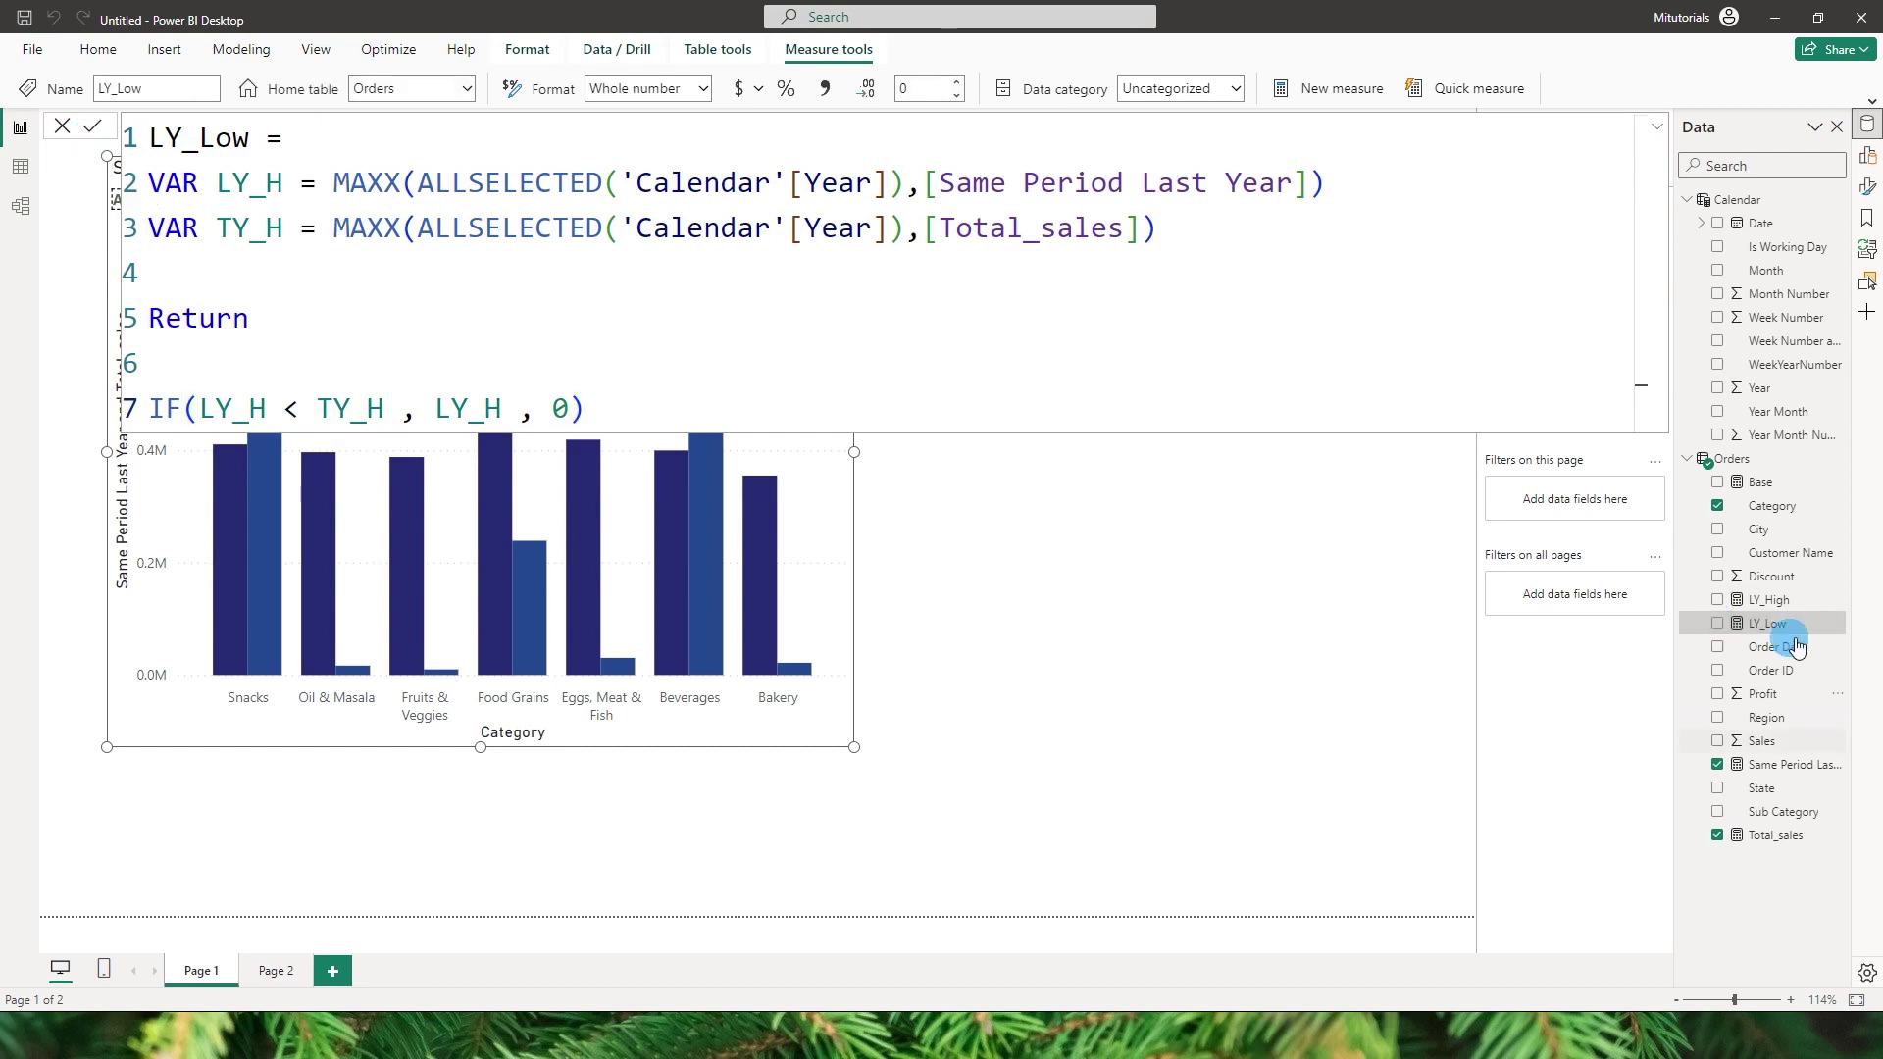
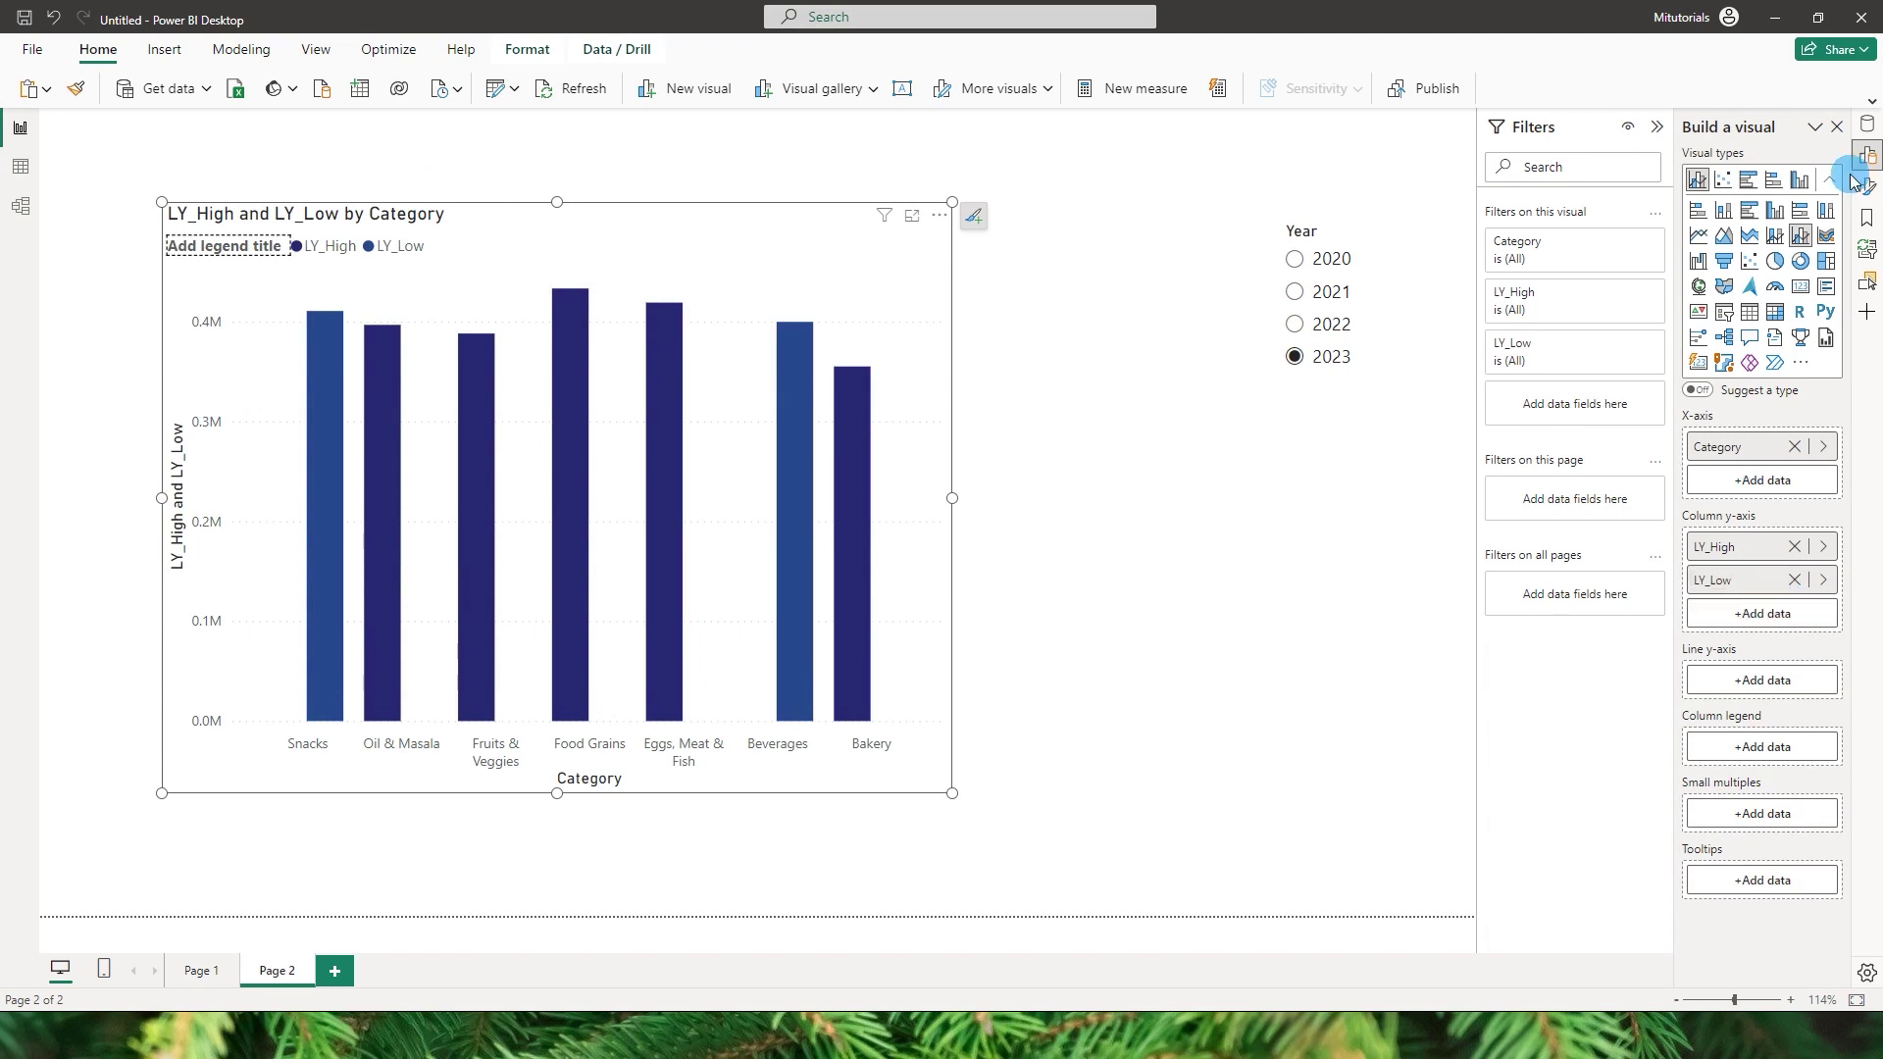
Create another measure in the Orders table from a copy of the LY_High formula and name it TY_High.
left_click(1869, 122)
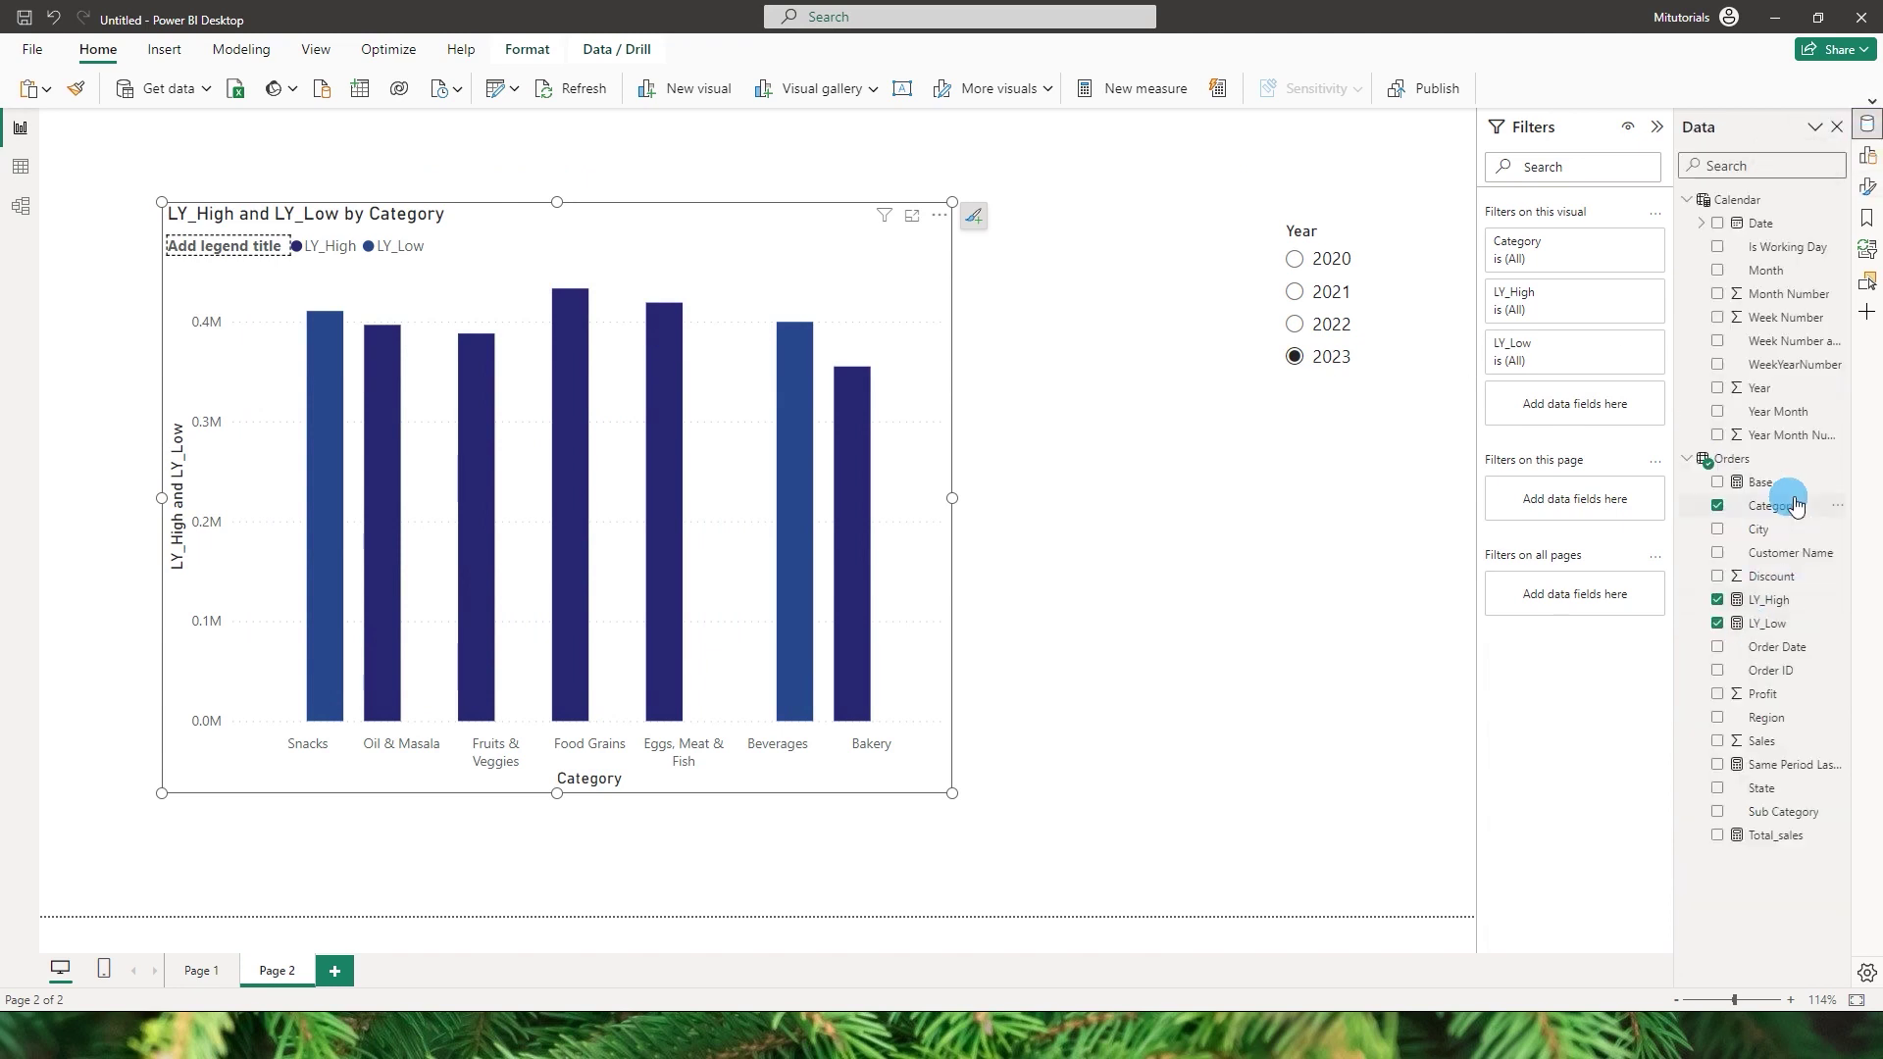
left_click(1771, 601)
left_click_drag(586, 408, 156, 137)
key("ctrl+c")
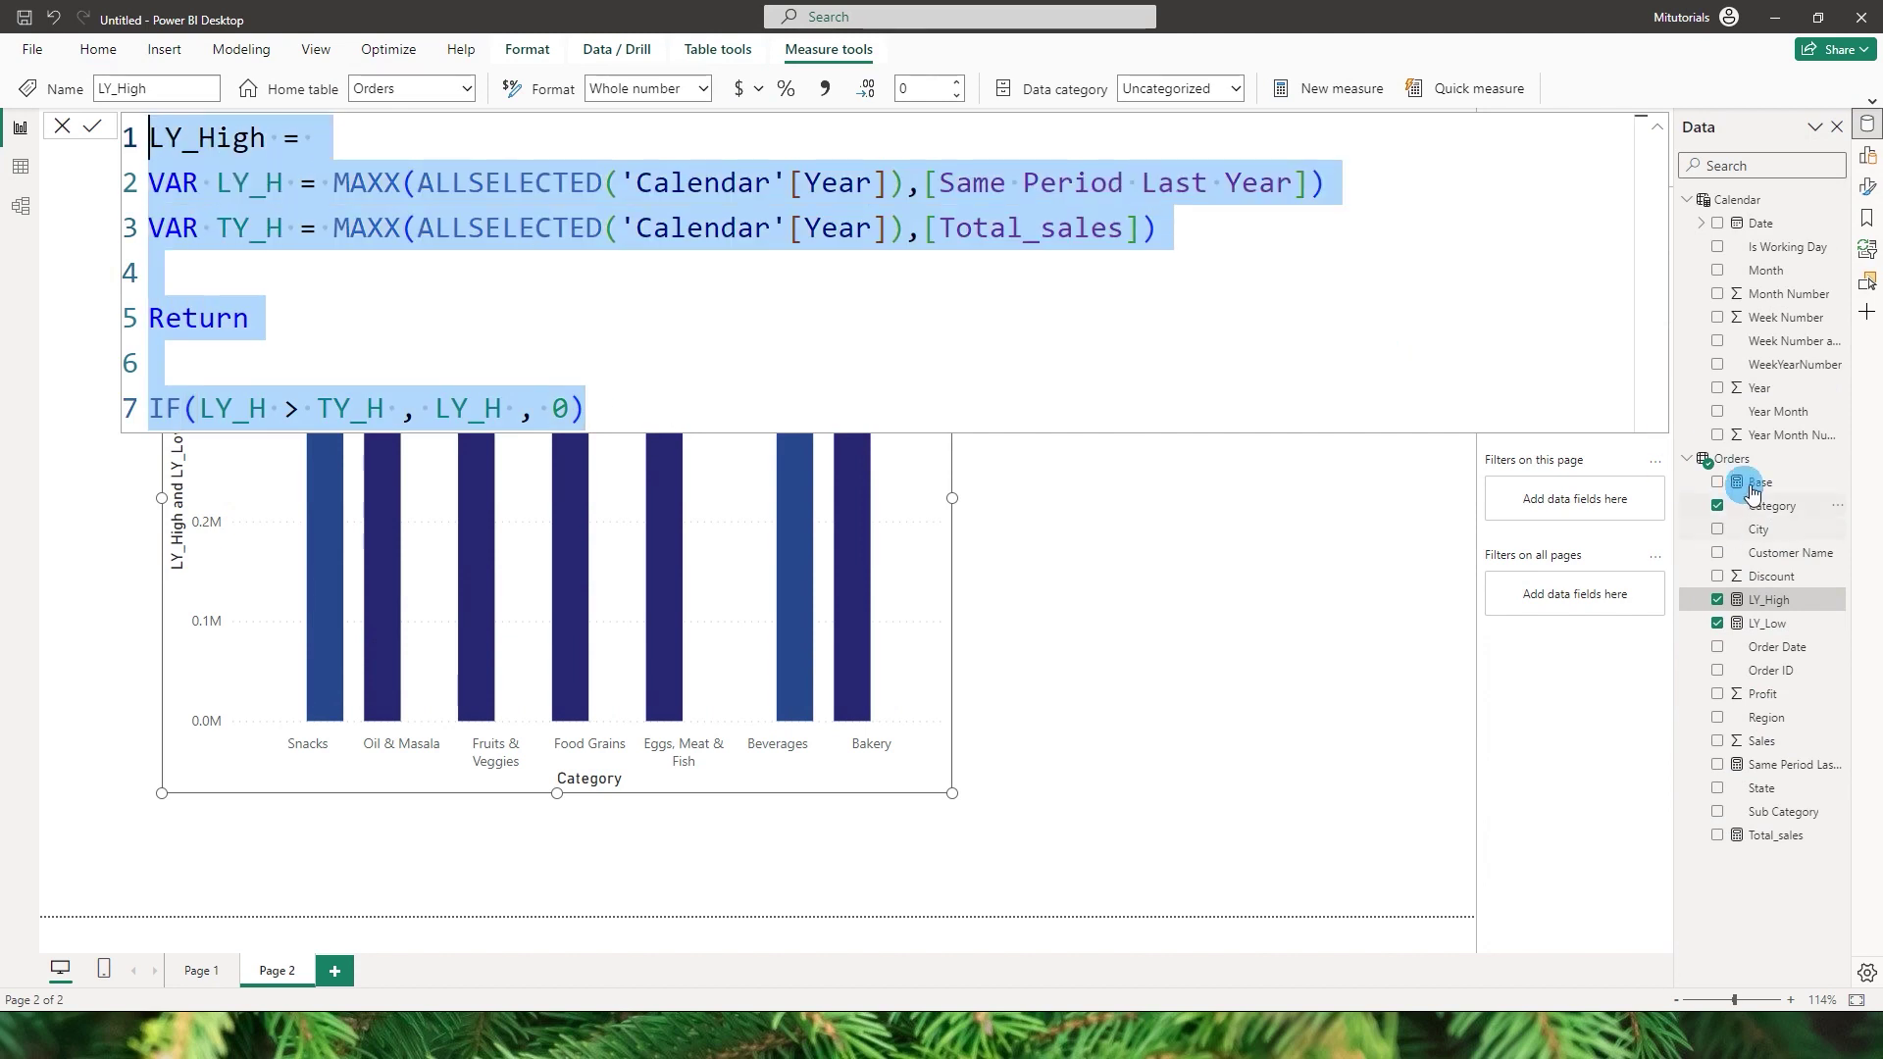
left_click(1837, 458)
left_click(1733, 502)
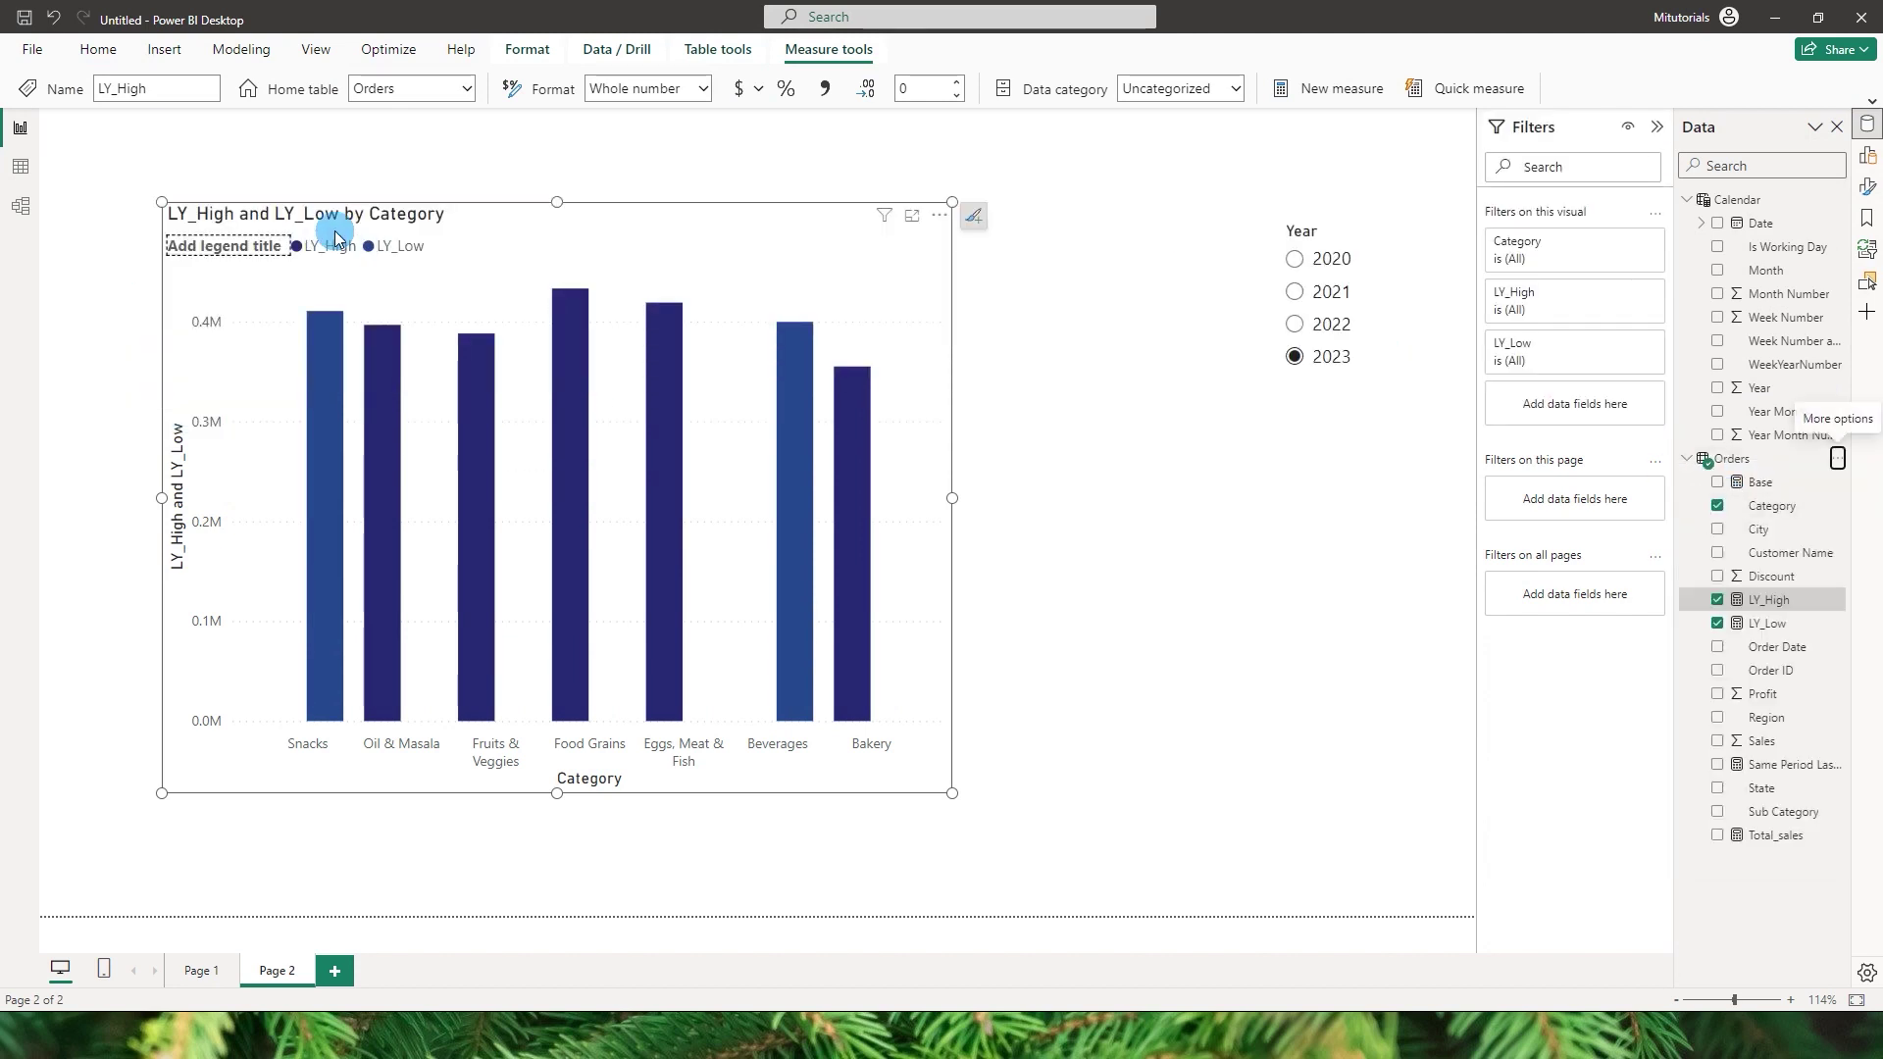
key("ctrl+v")
left_click(185, 142)
type("TY")
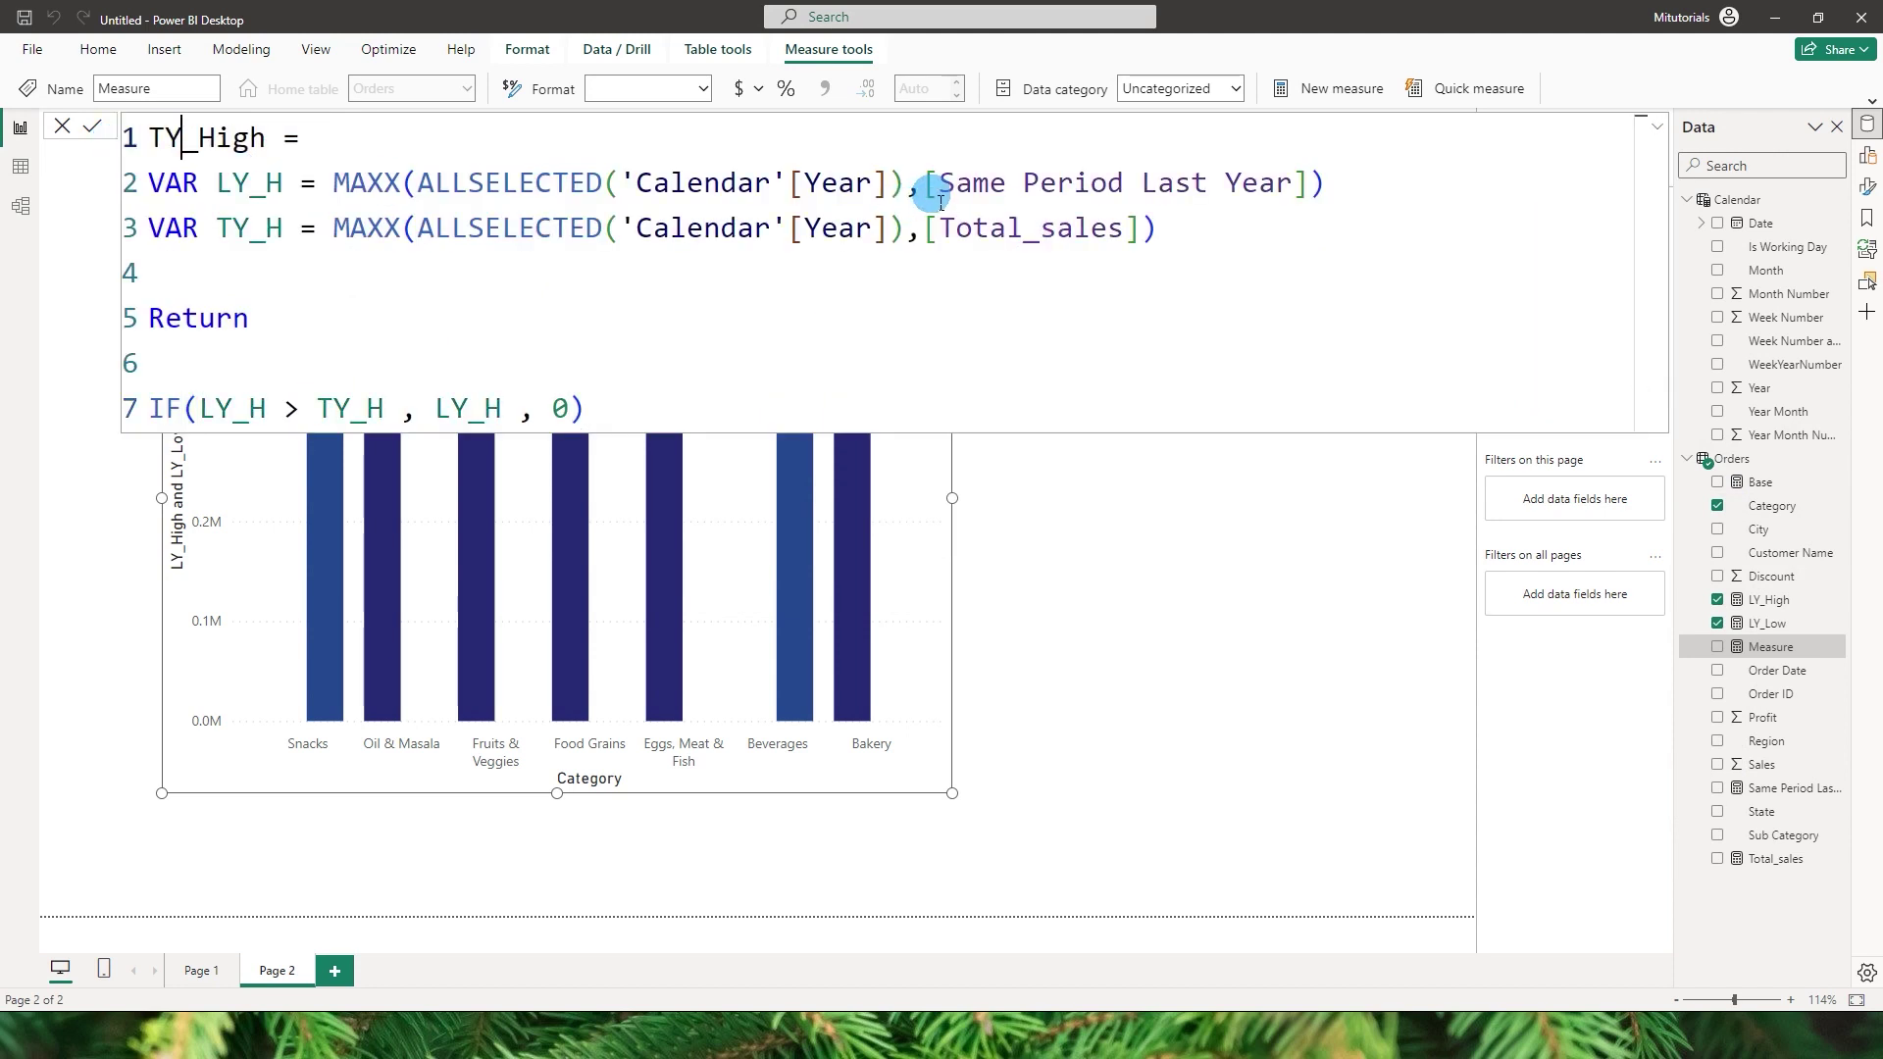
Replace [Same Period Last Year] with [Total_sales] in the LY_H variable of TY_High.
left_click_drag(932, 189, 1301, 202)
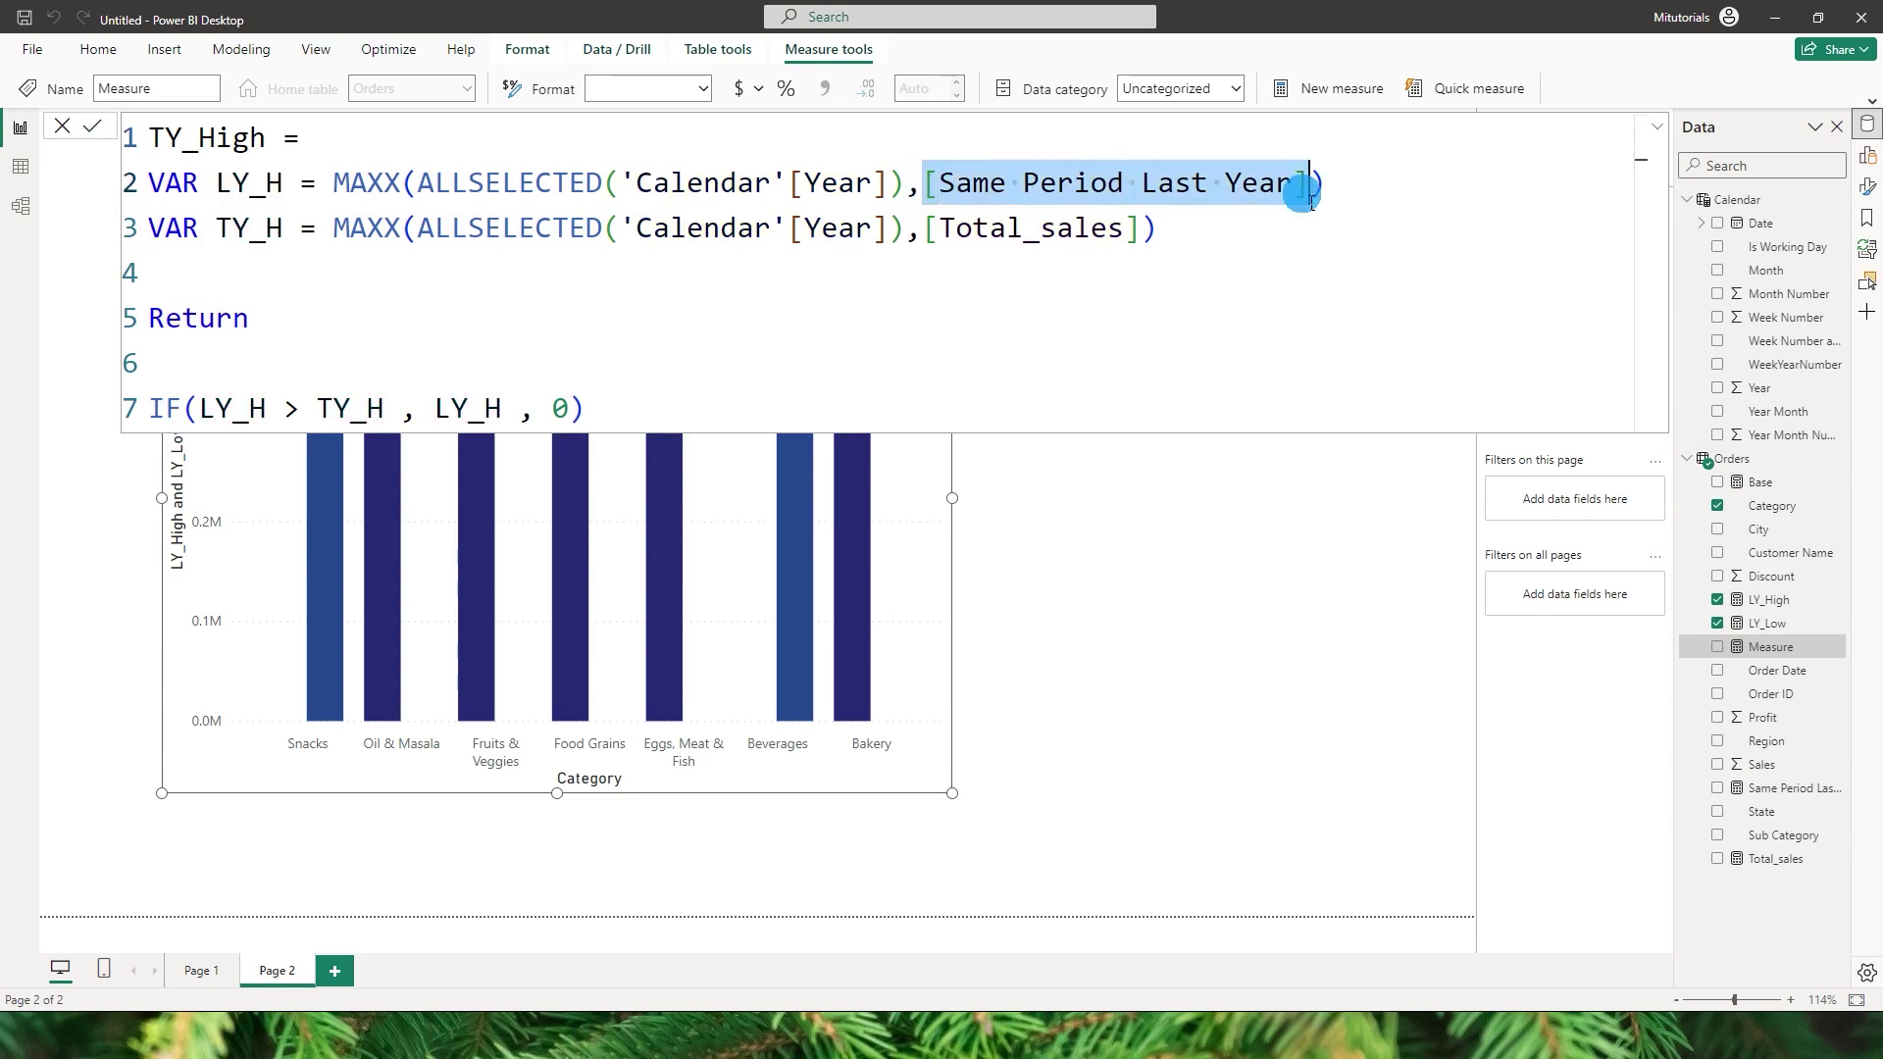
type("To")
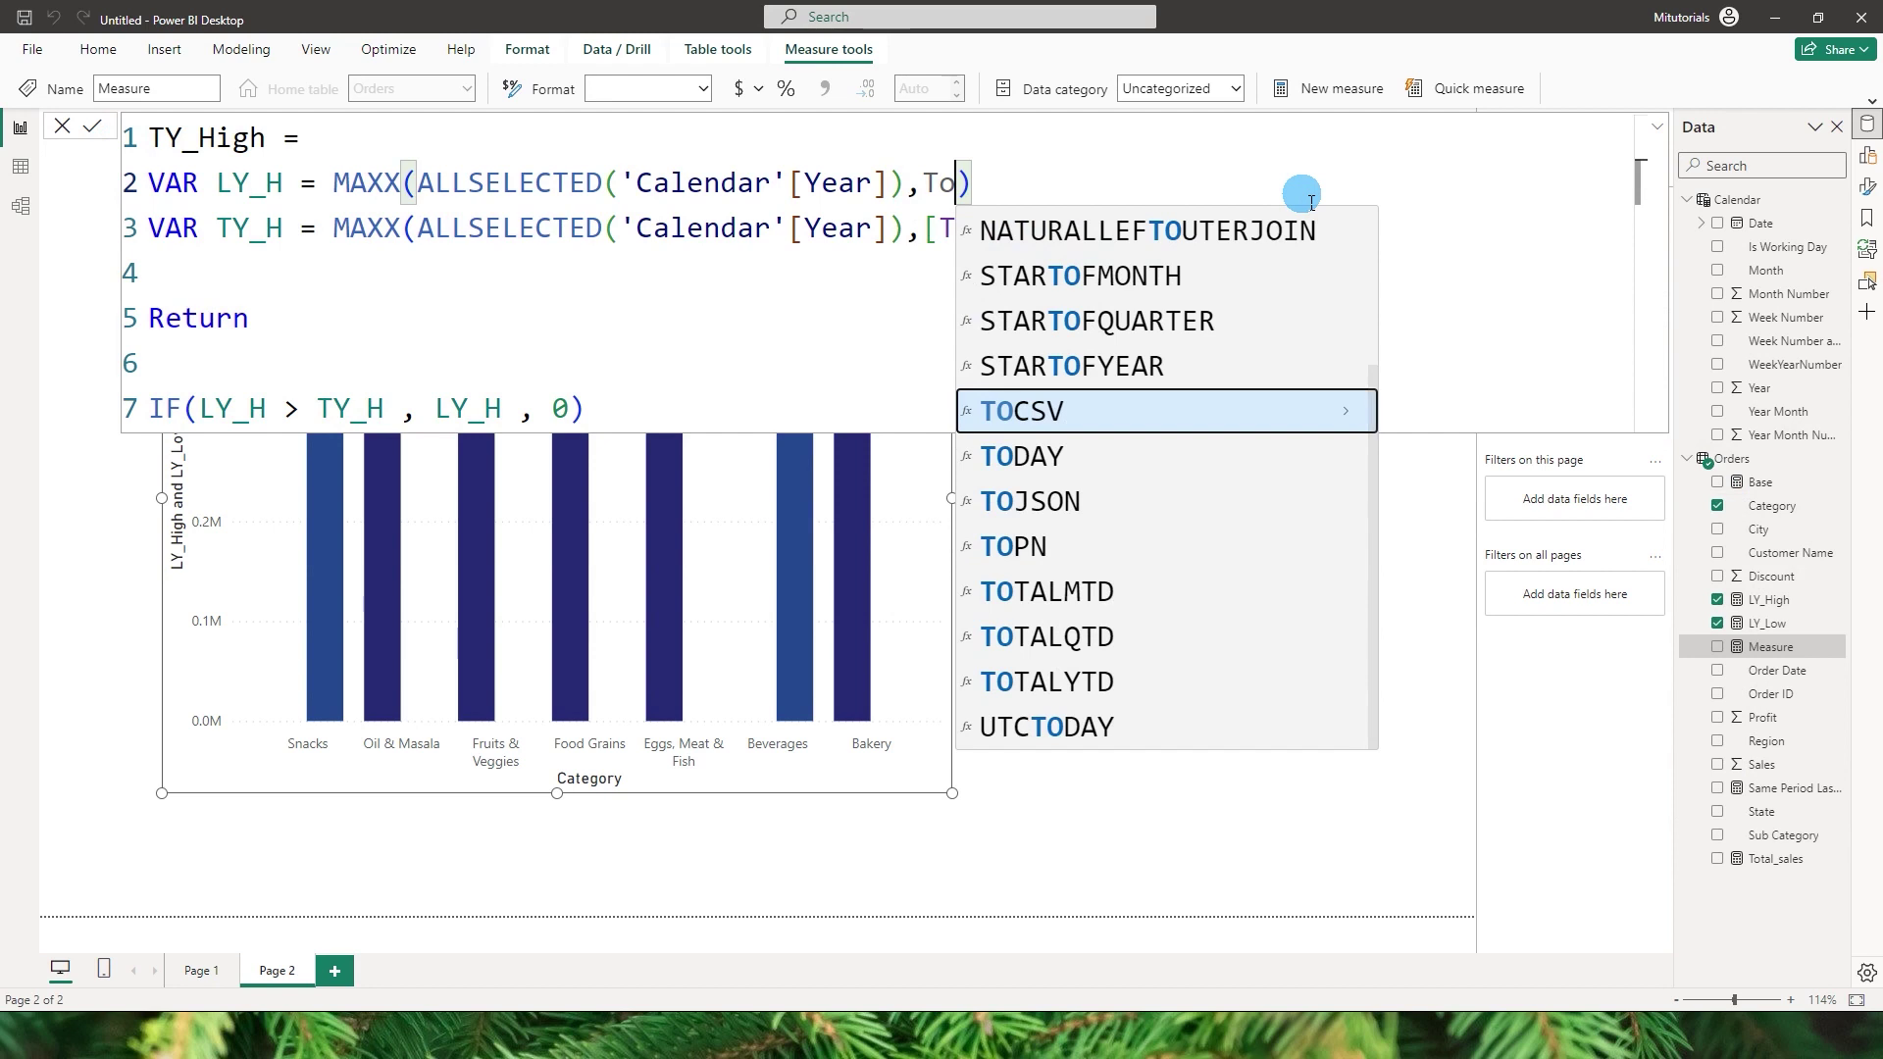
type("tal")
key("Up")
key("Up")
key("Tab")
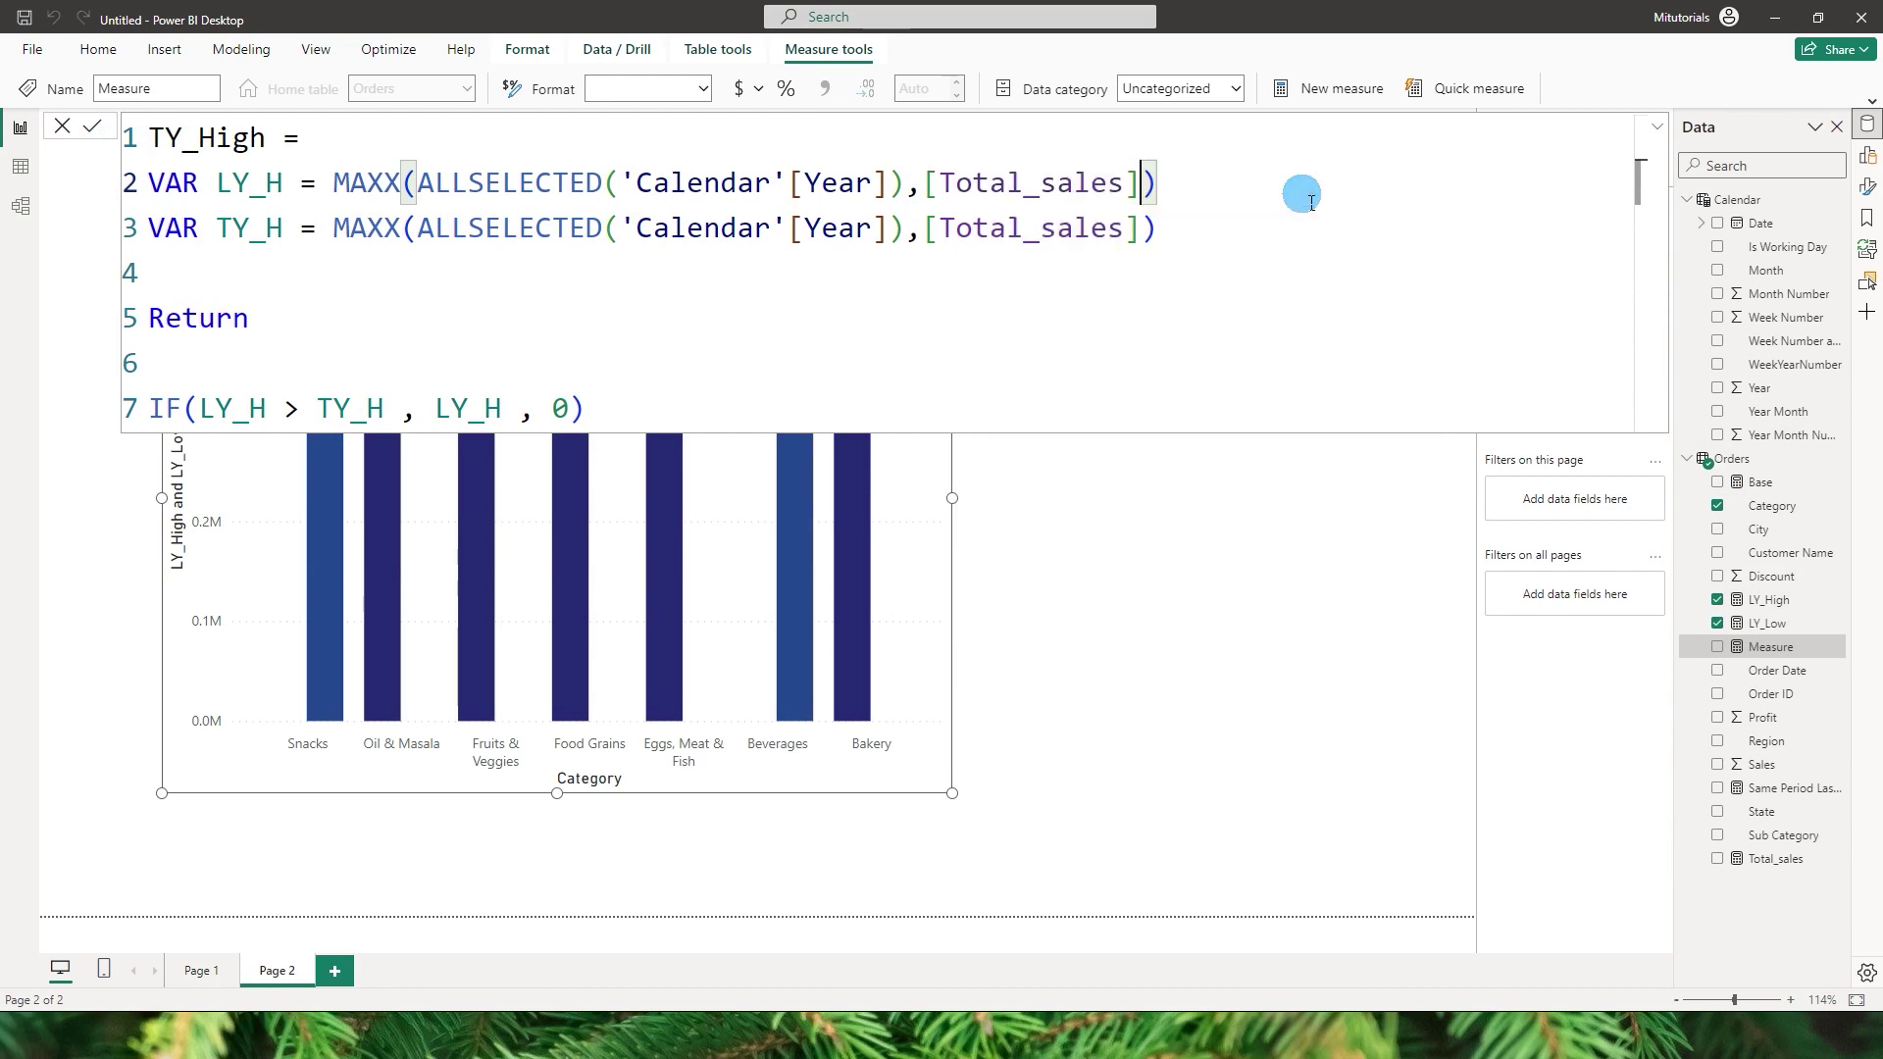
Replace [Total_sales] with [Same Period Last Year] in the TY_H variable and commit the TY_High measure.
left_click_drag(939, 242, 1134, 233)
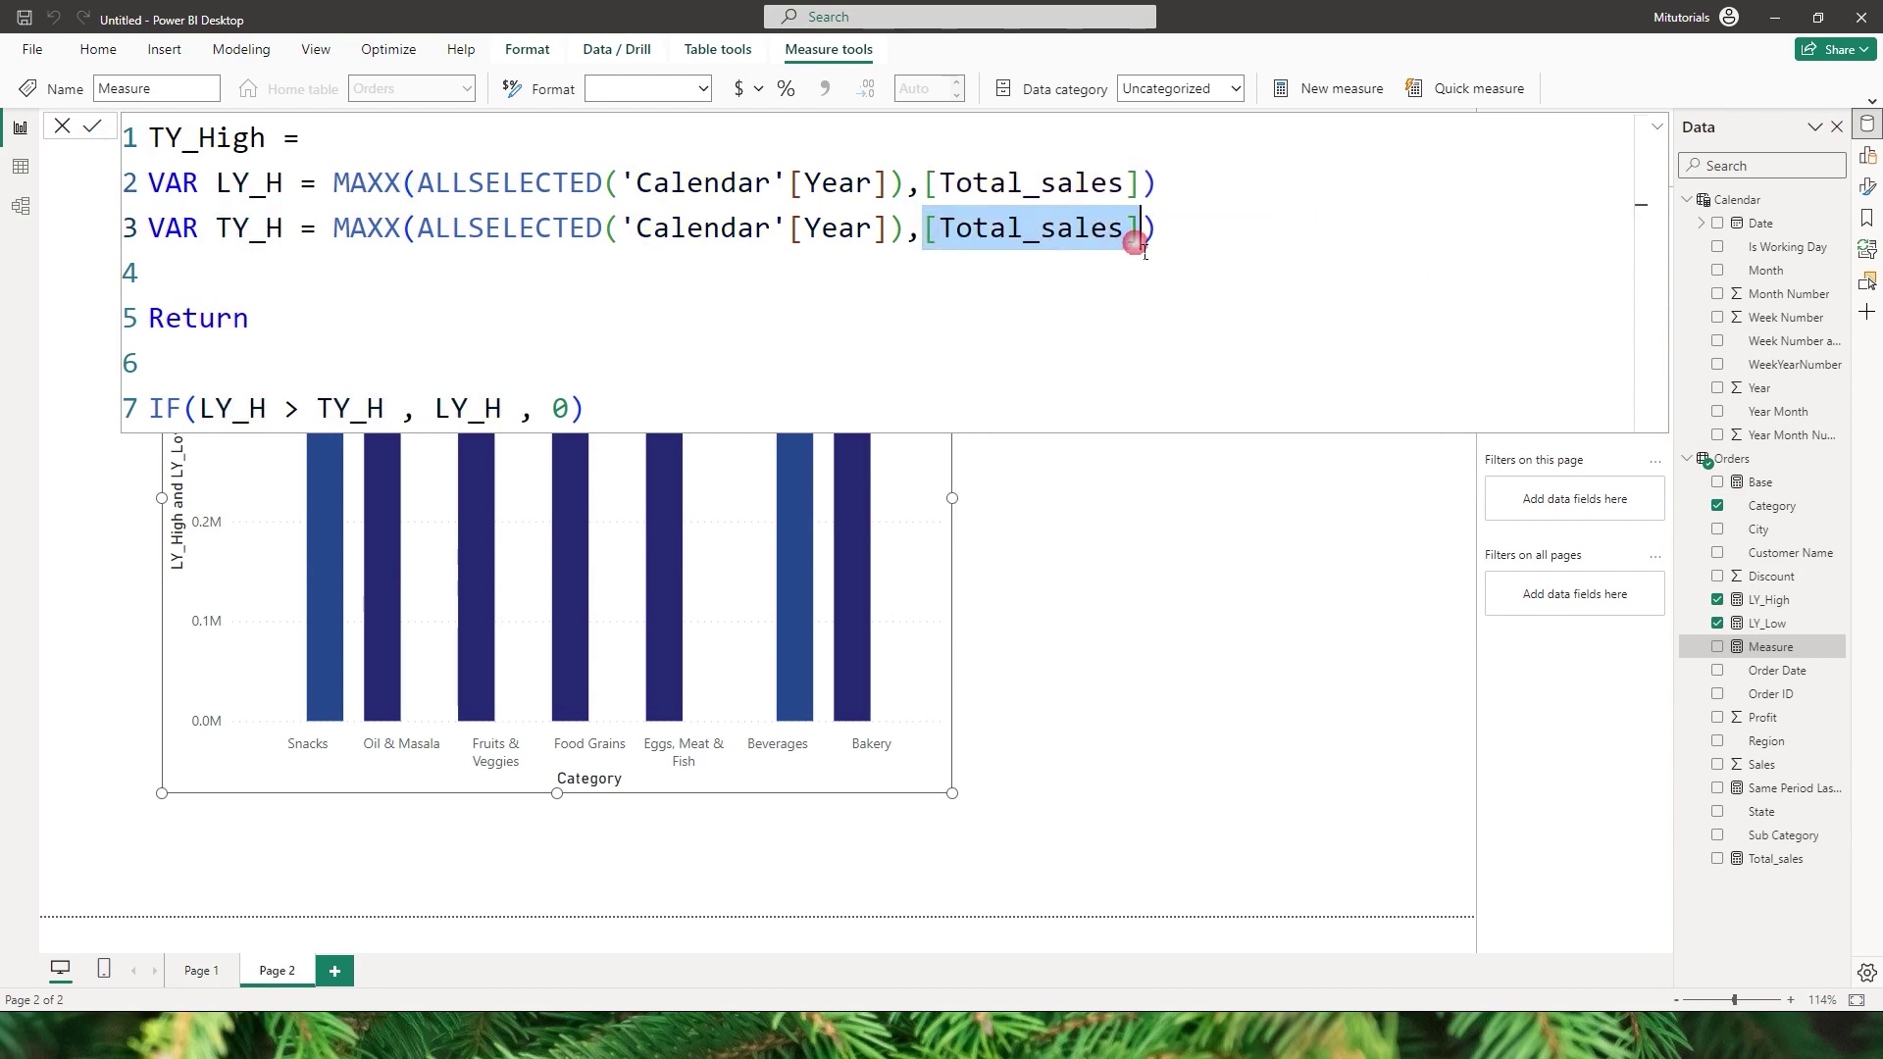
type("S")
left_click(1144, 252)
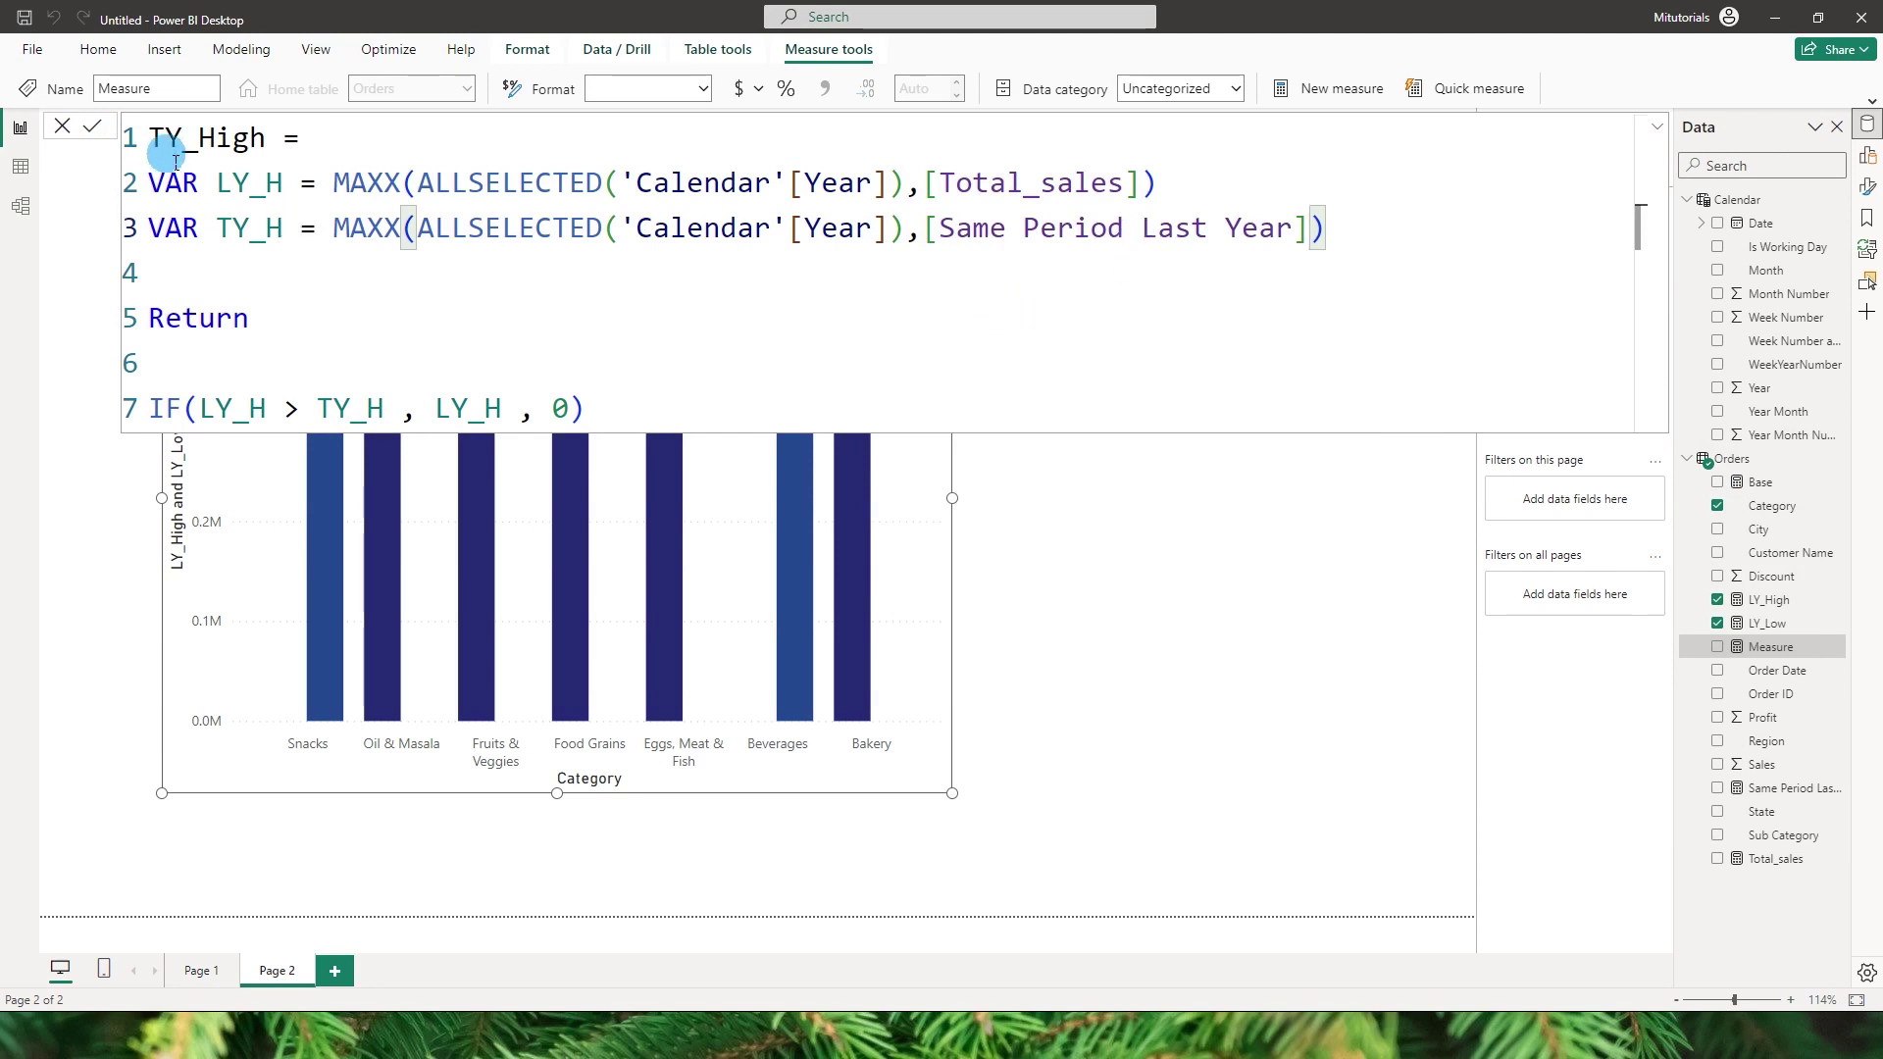
left_click(95, 128)
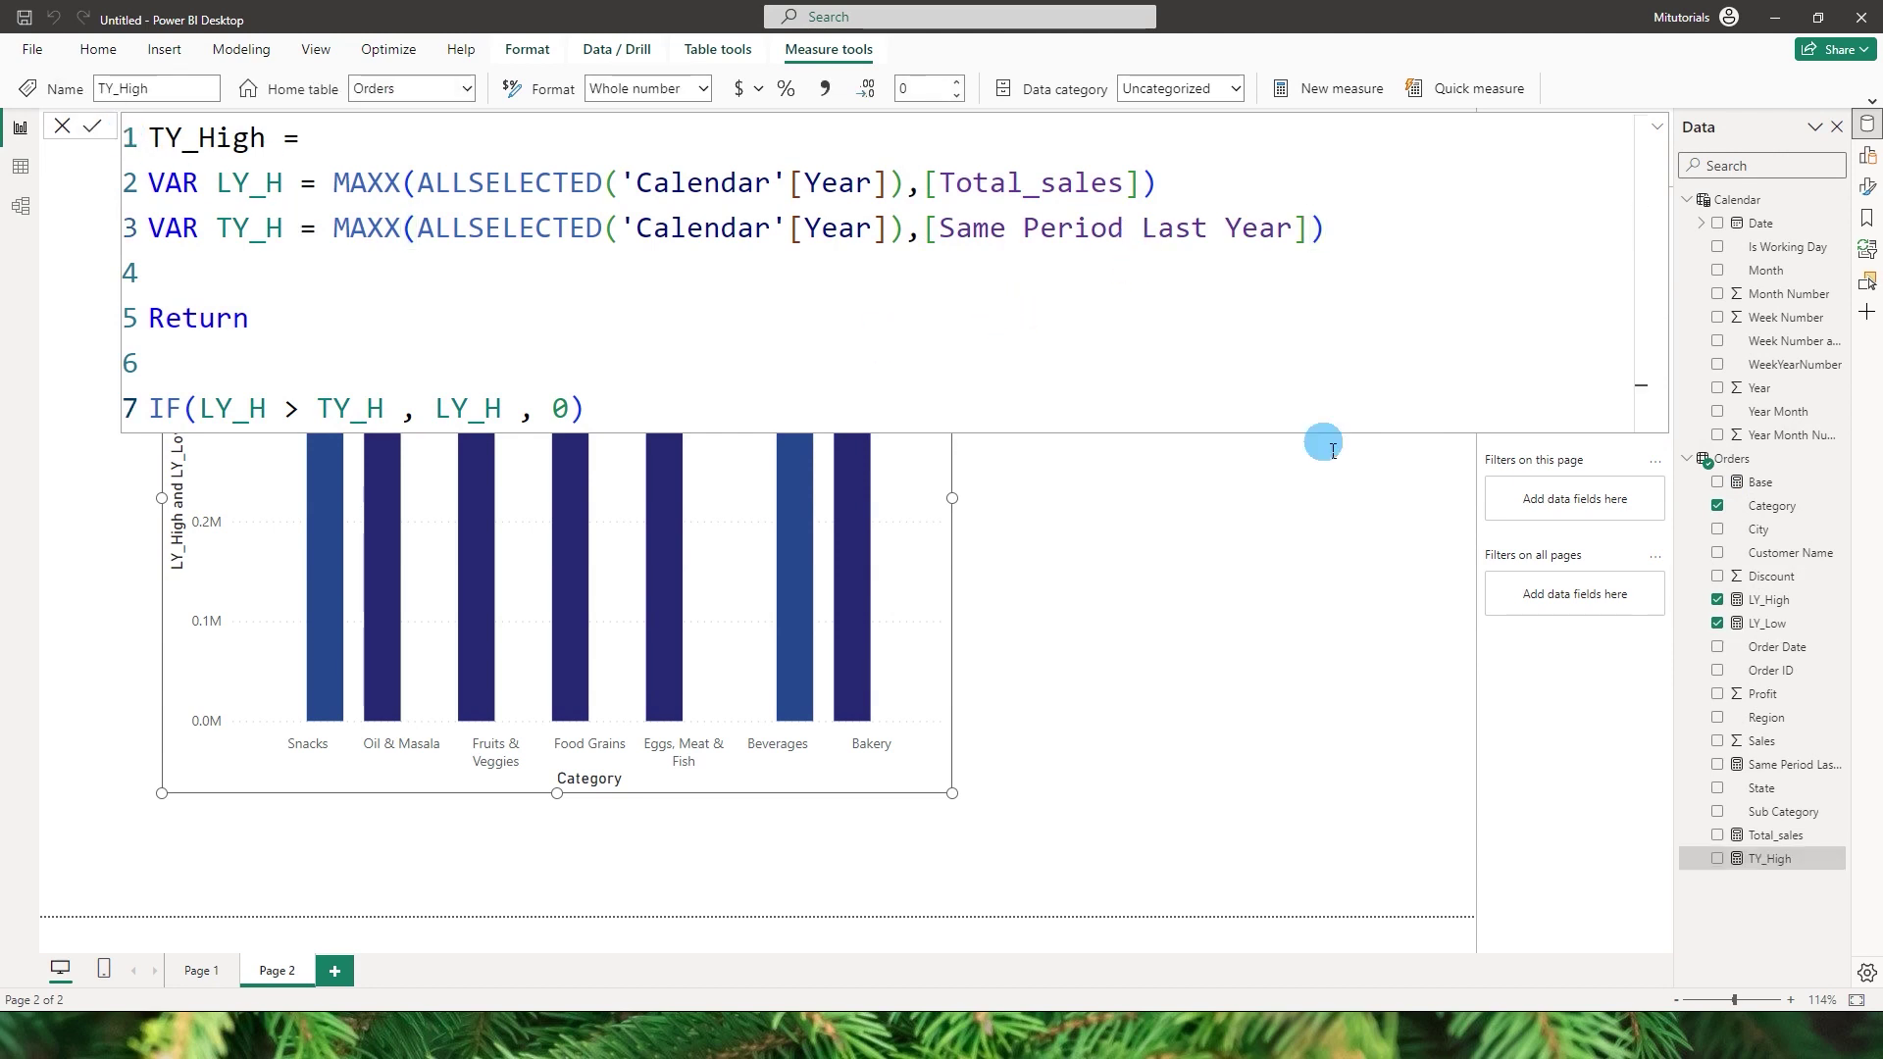
Create a new measure in the Orders table from a copy of the LY_Low formula and name it TY_Low.
left_click(1771, 625)
left_click(702, 336)
key("ctrl+a")
key("ctrl+c")
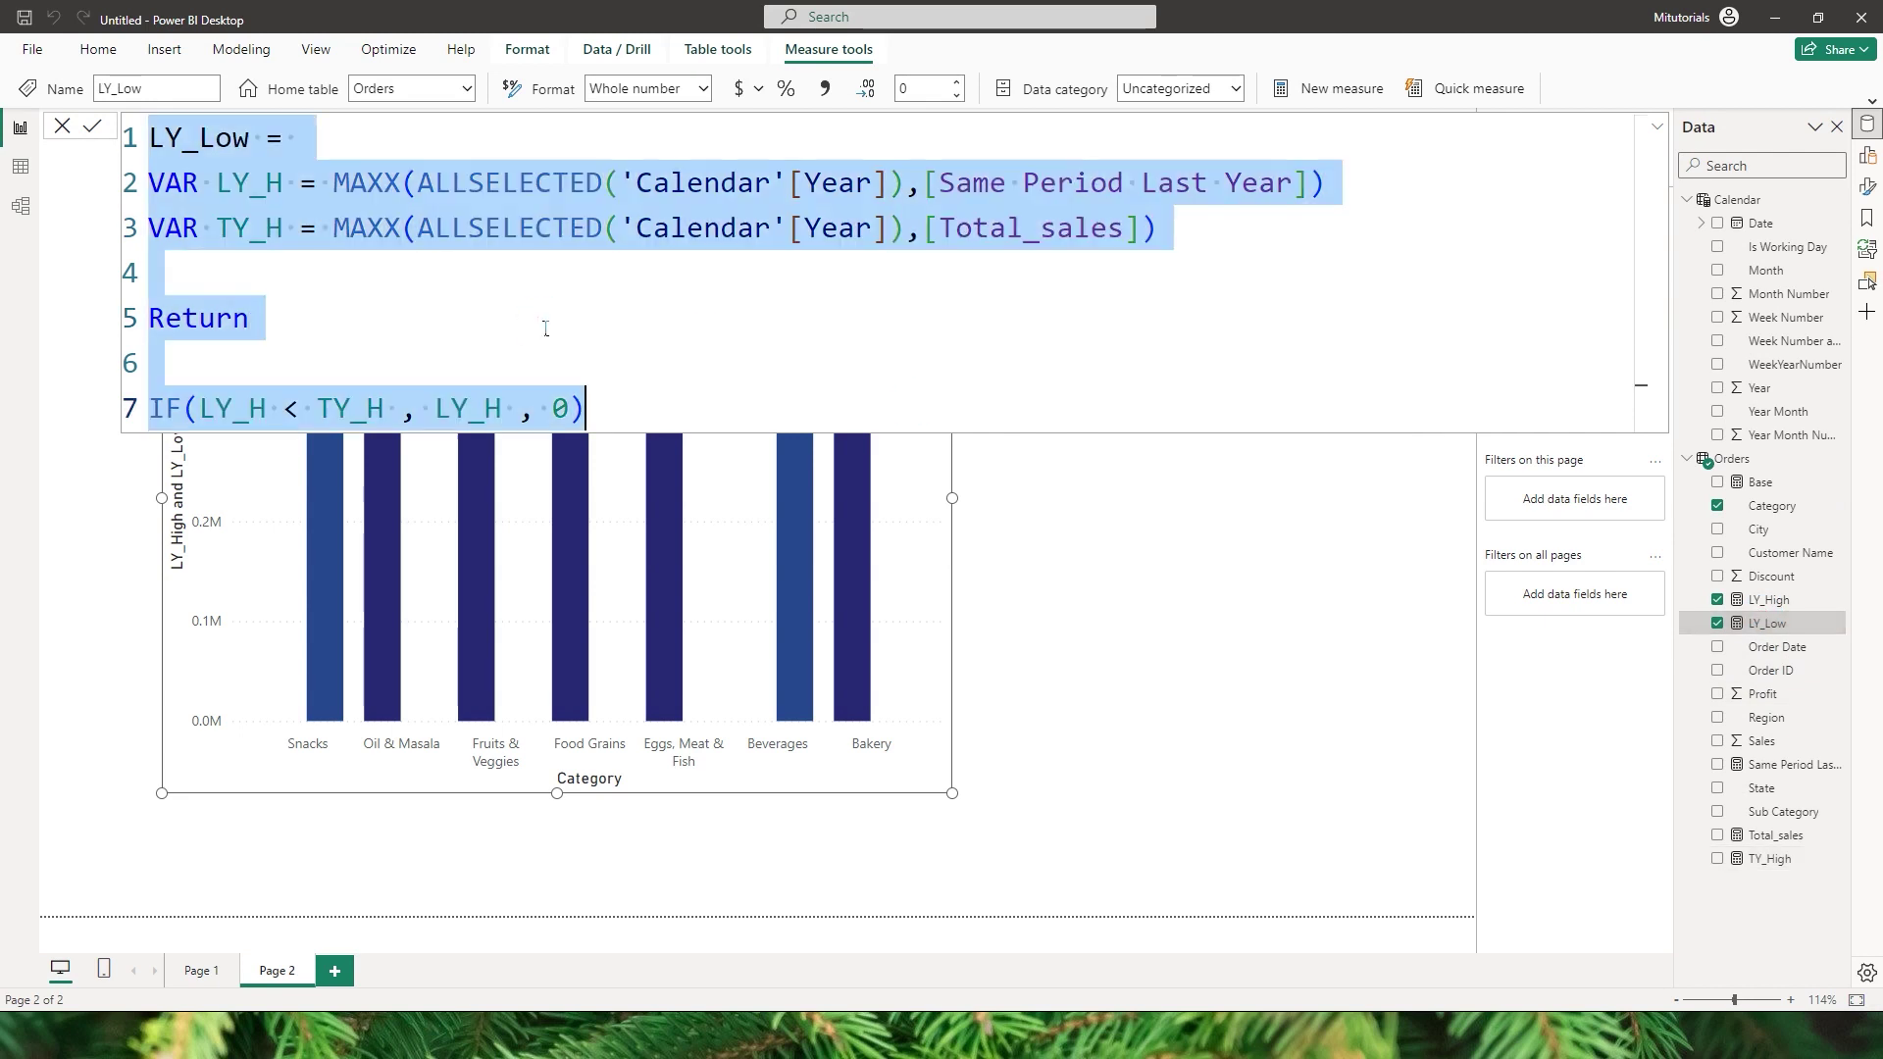
left_click(1841, 467)
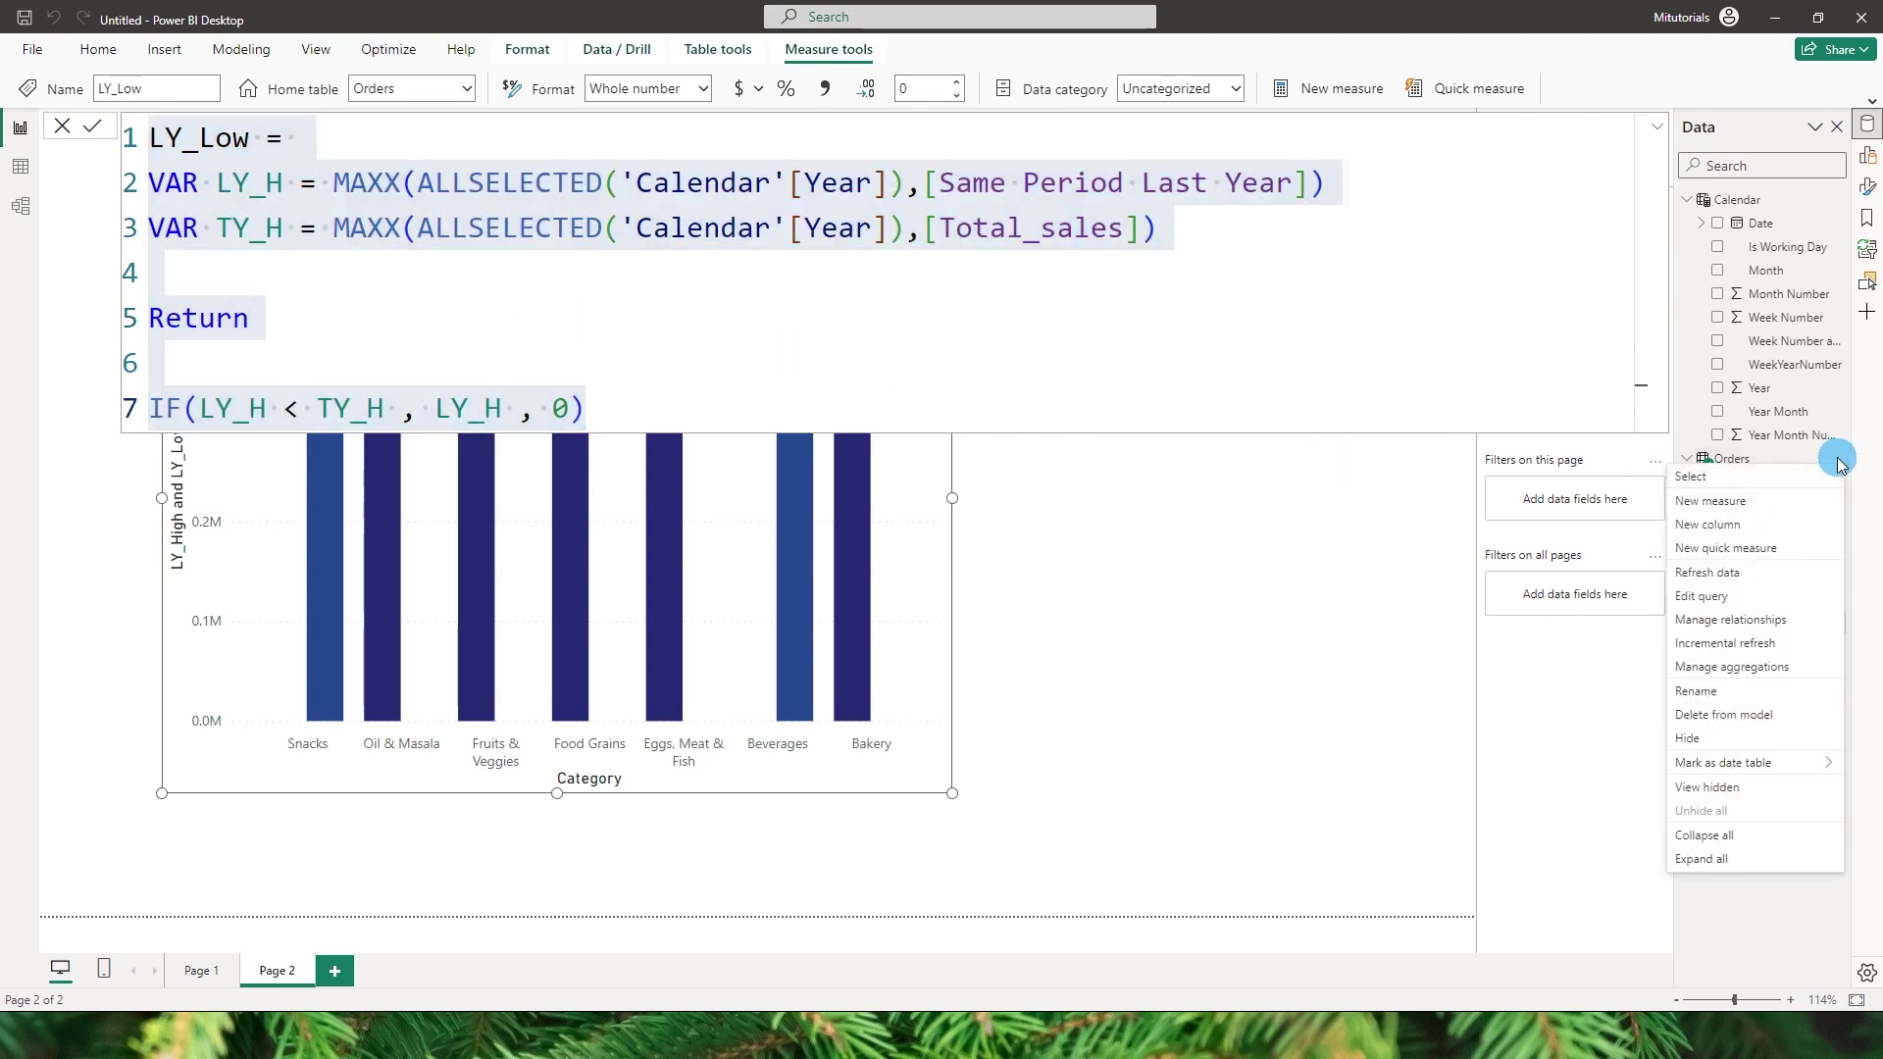
key("Escape")
key("ctrl+v")
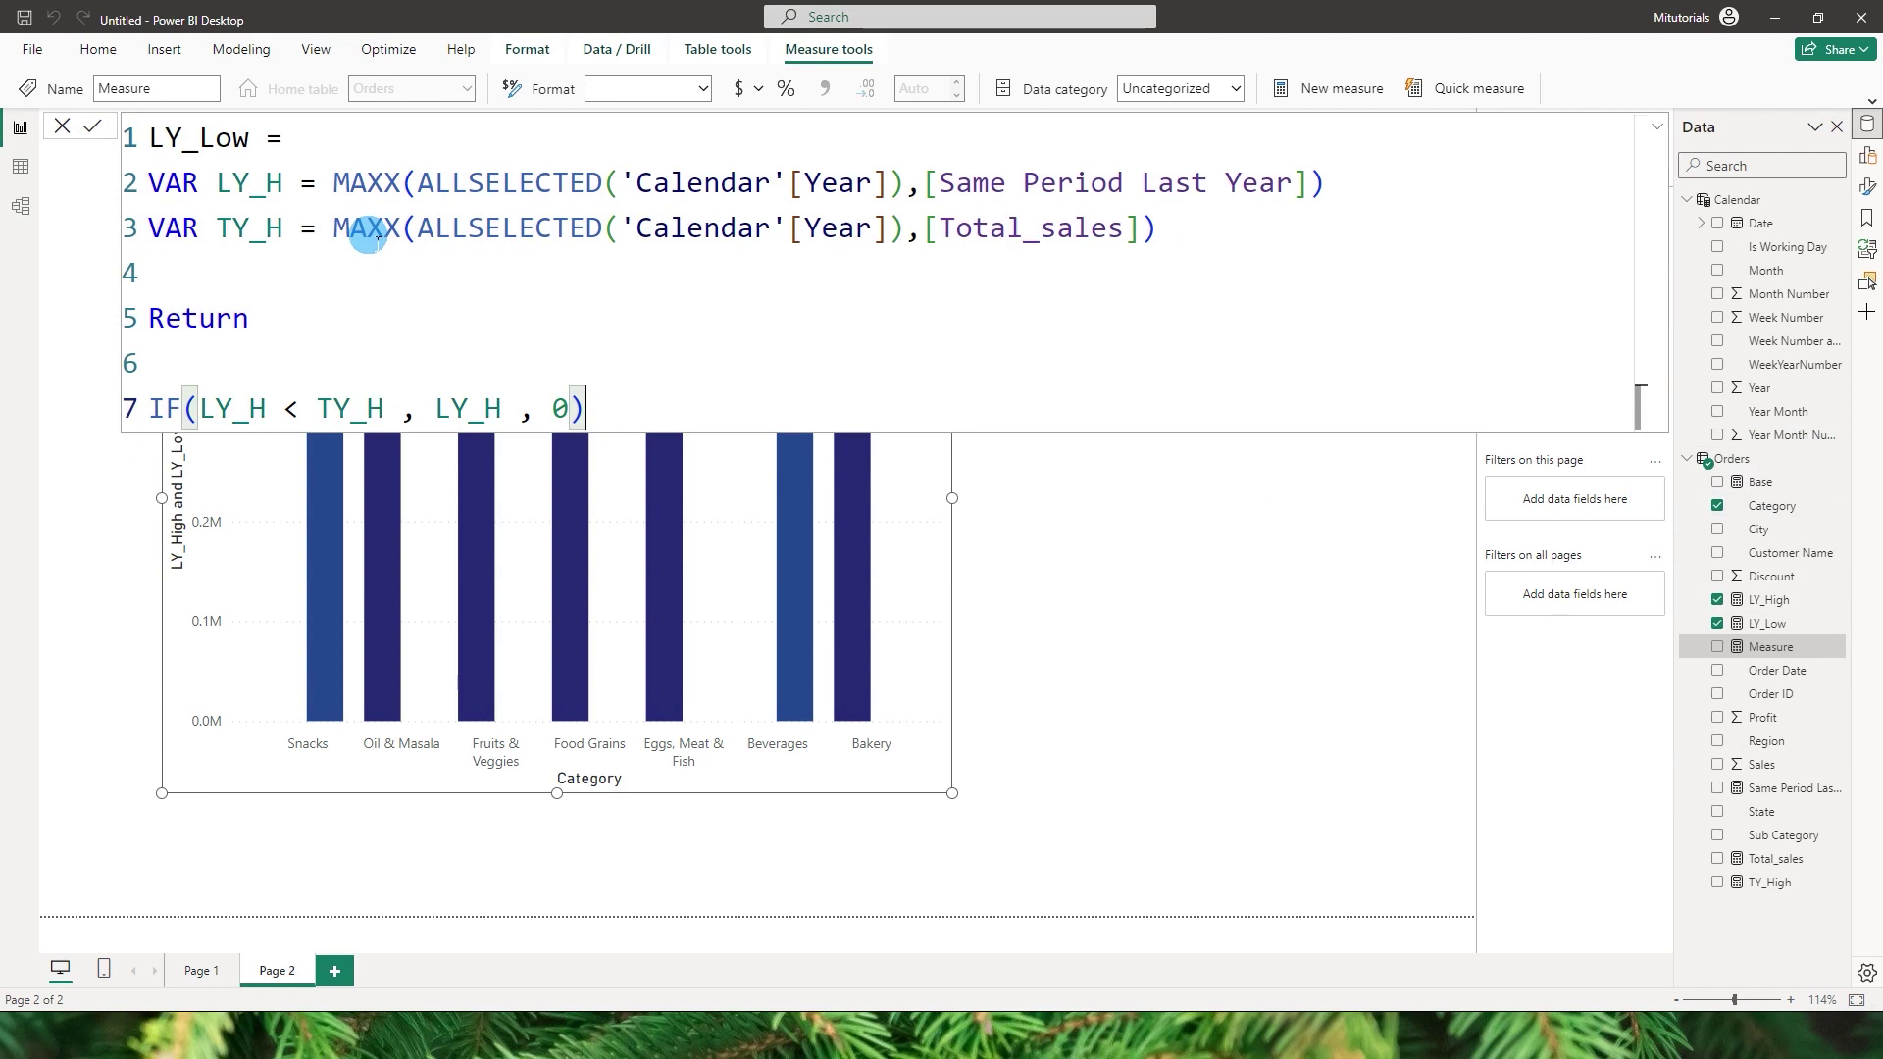
left_click(164, 138)
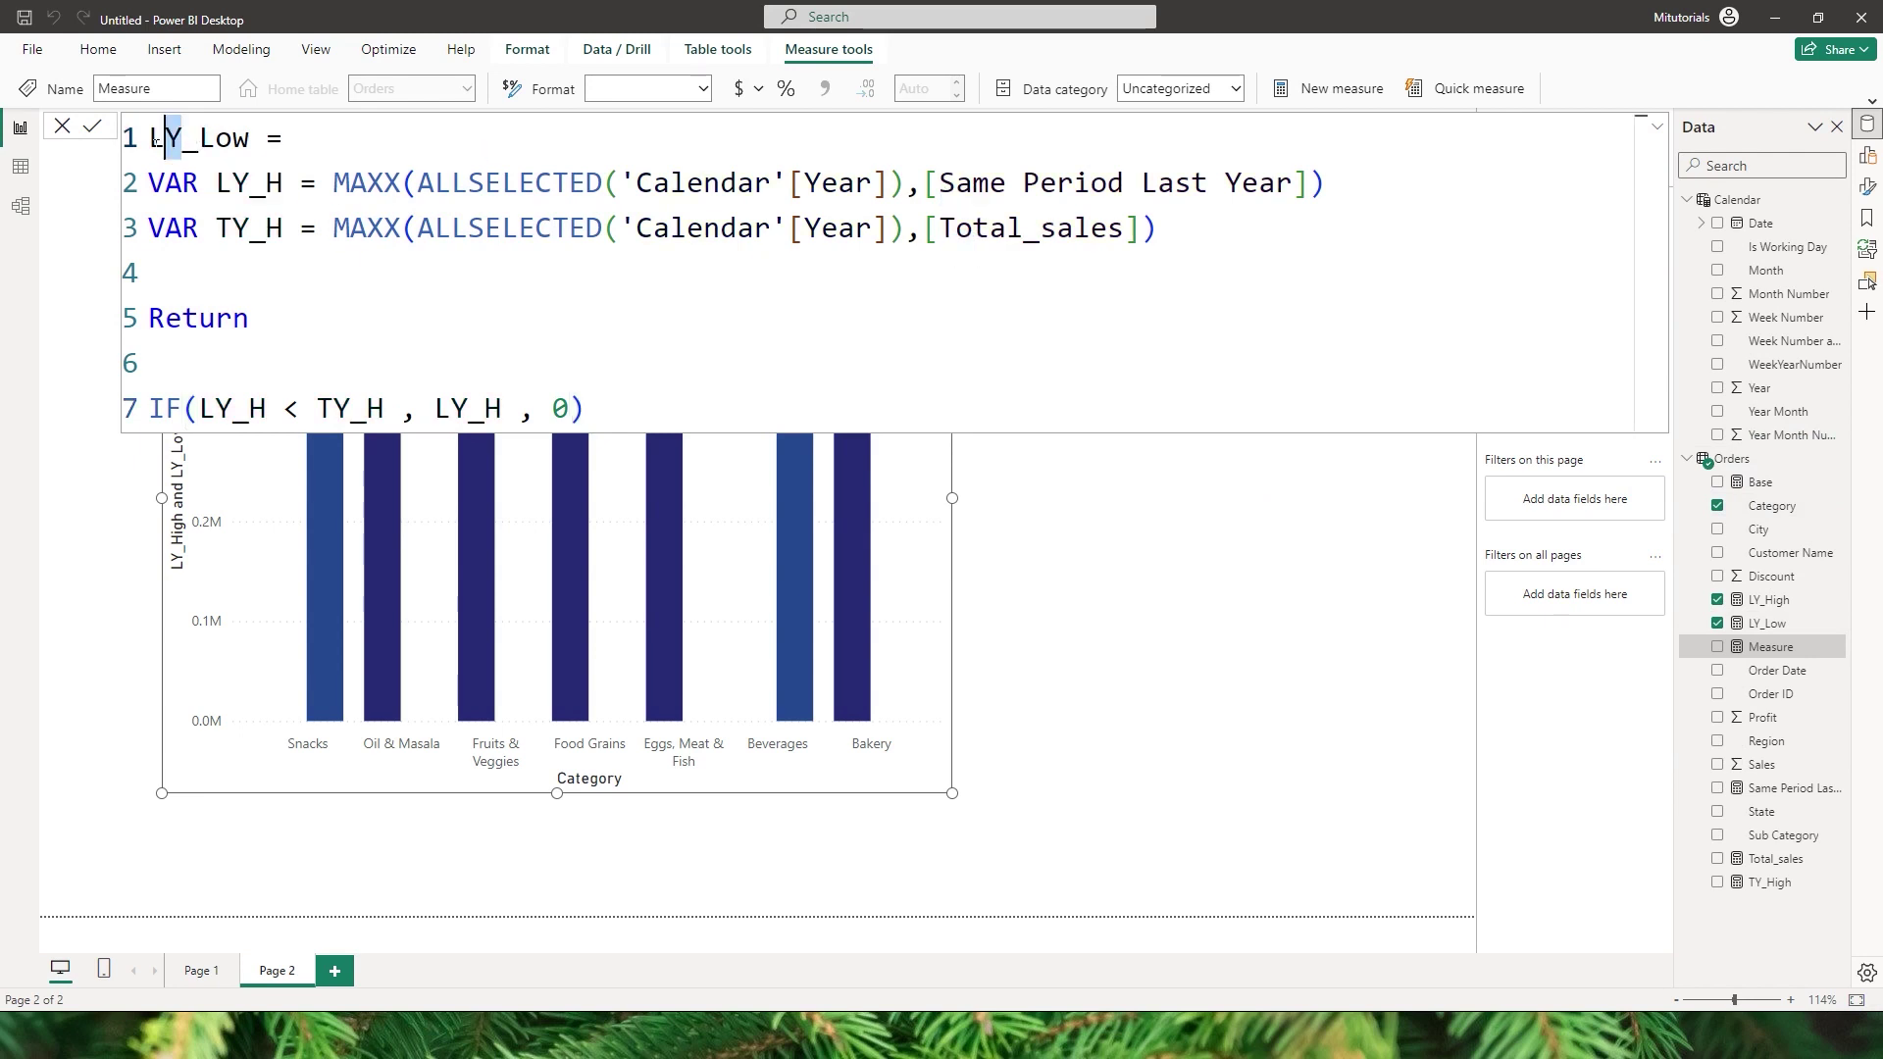
key("BackSpace")
type("T")
In TY_Low, make the LY_H variable use [Total_sales] and the TY_H variable use [Same Period Last Year].
left_click(1179, 259)
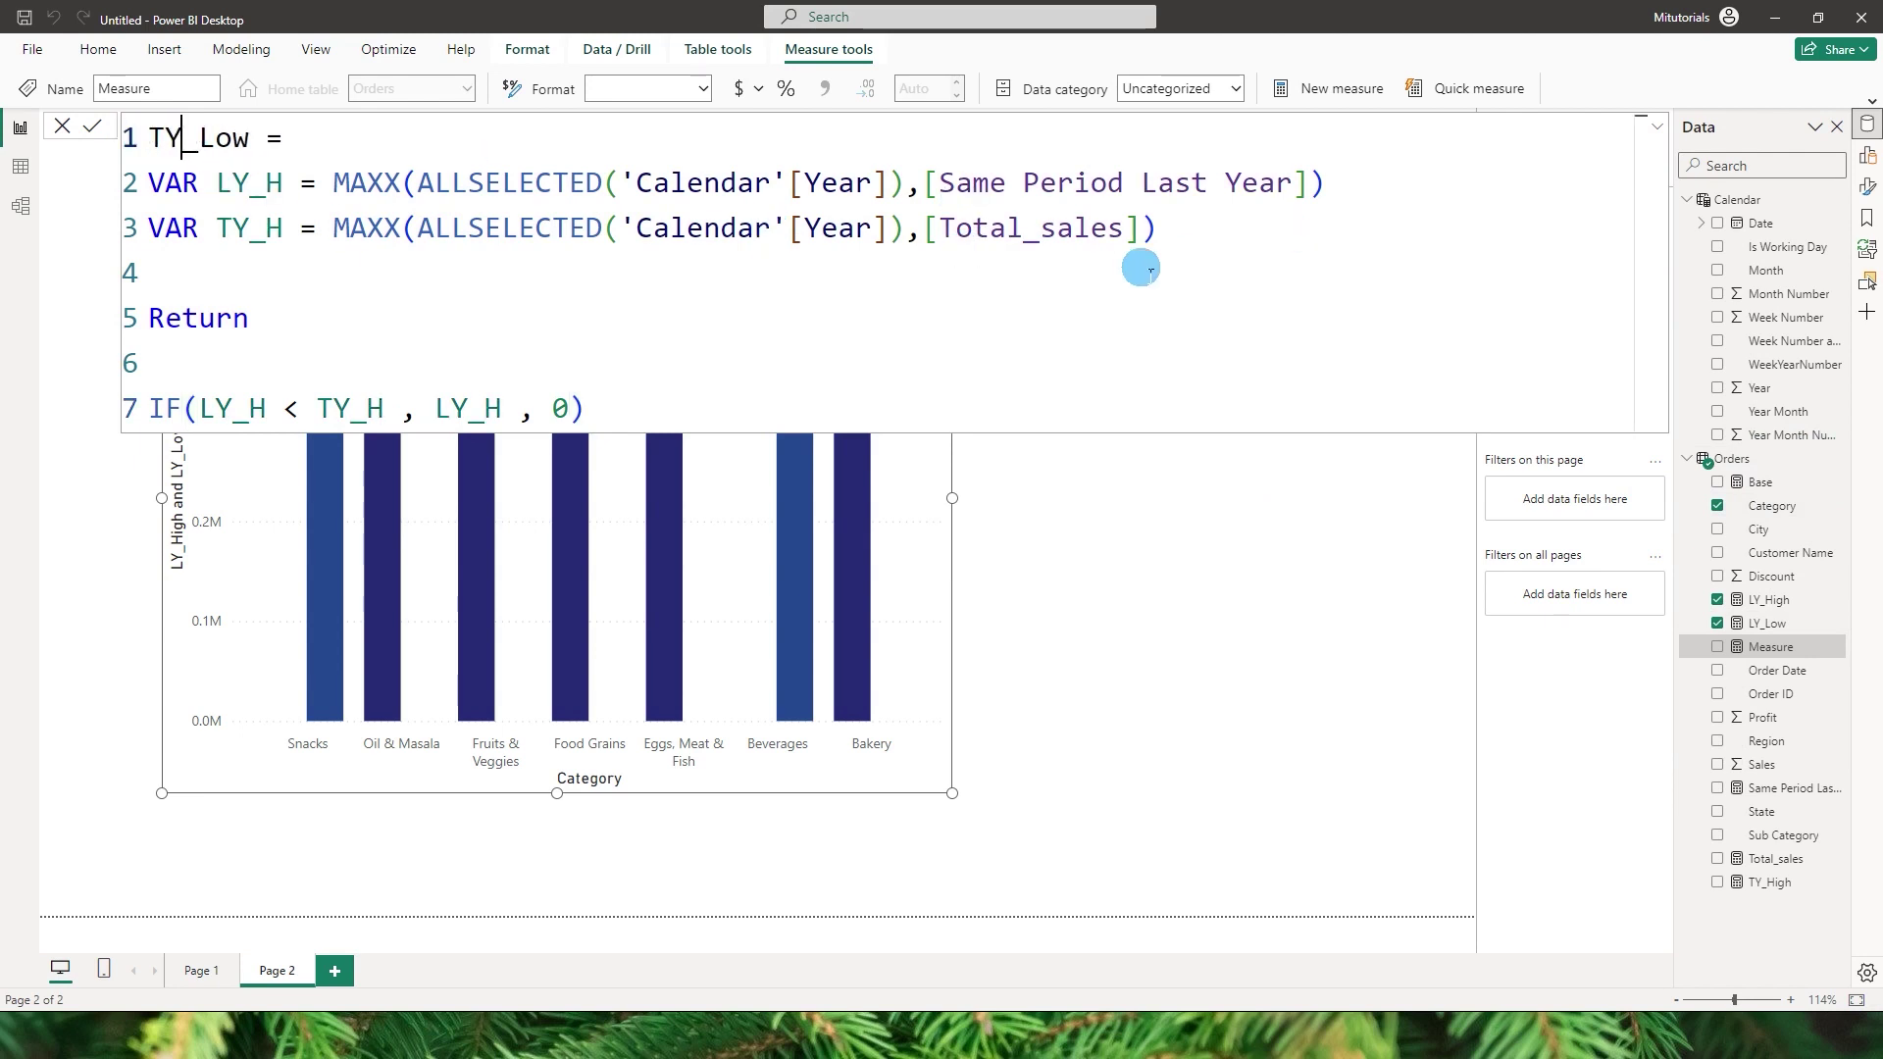
left_click_drag(923, 183, 1328, 187)
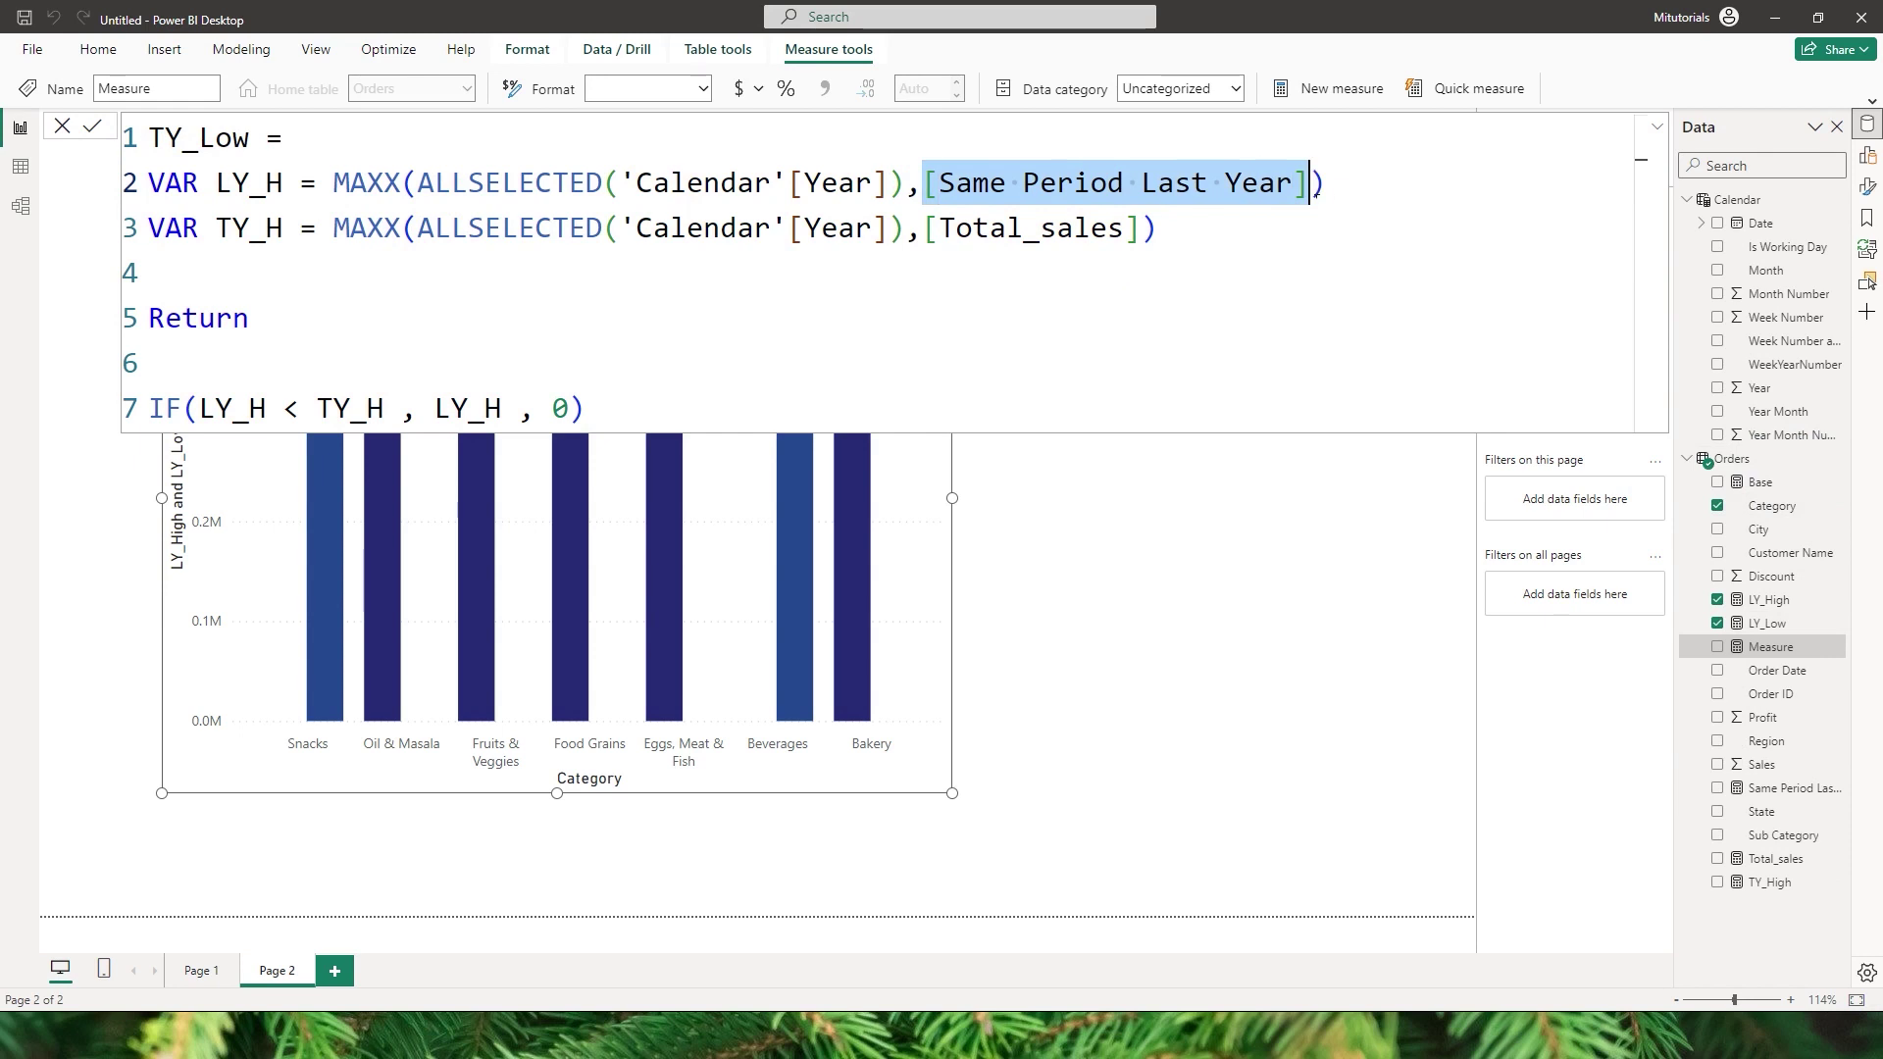
type("Tota")
key("Tab")
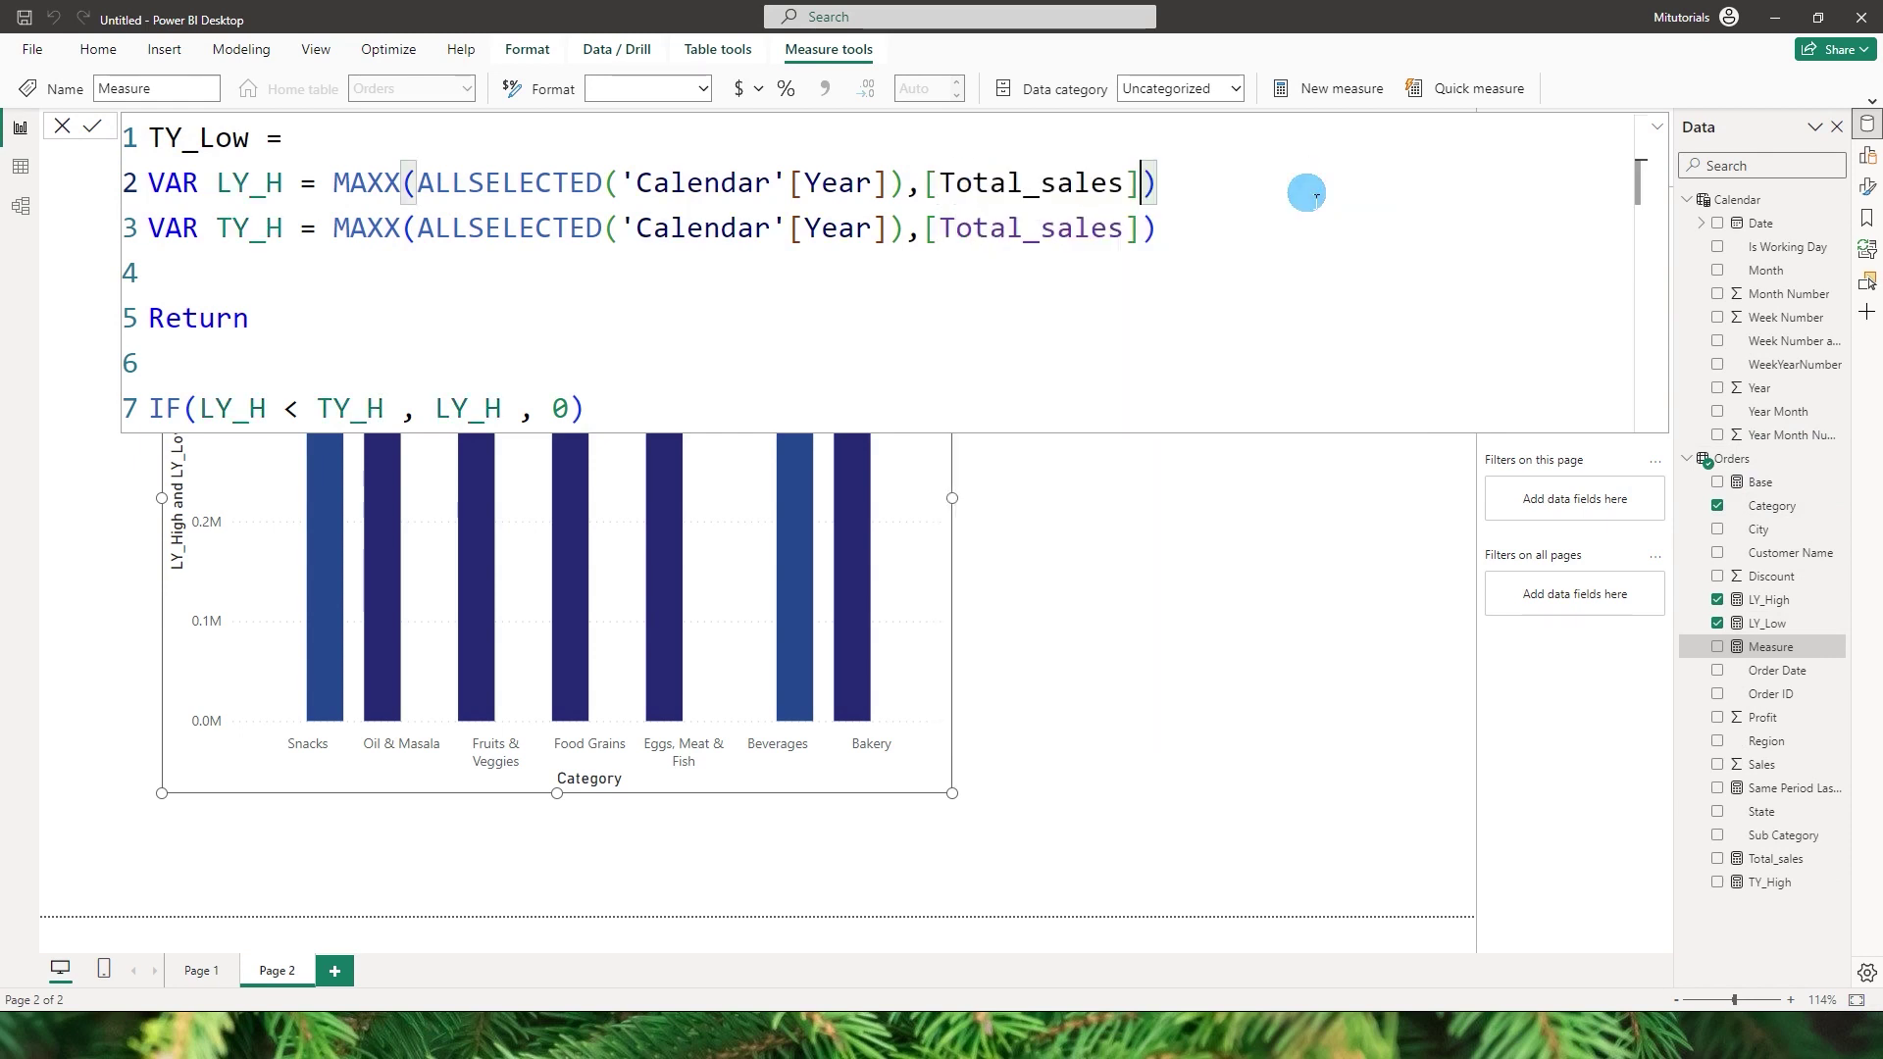
left_click_drag(924, 228, 1114, 231)
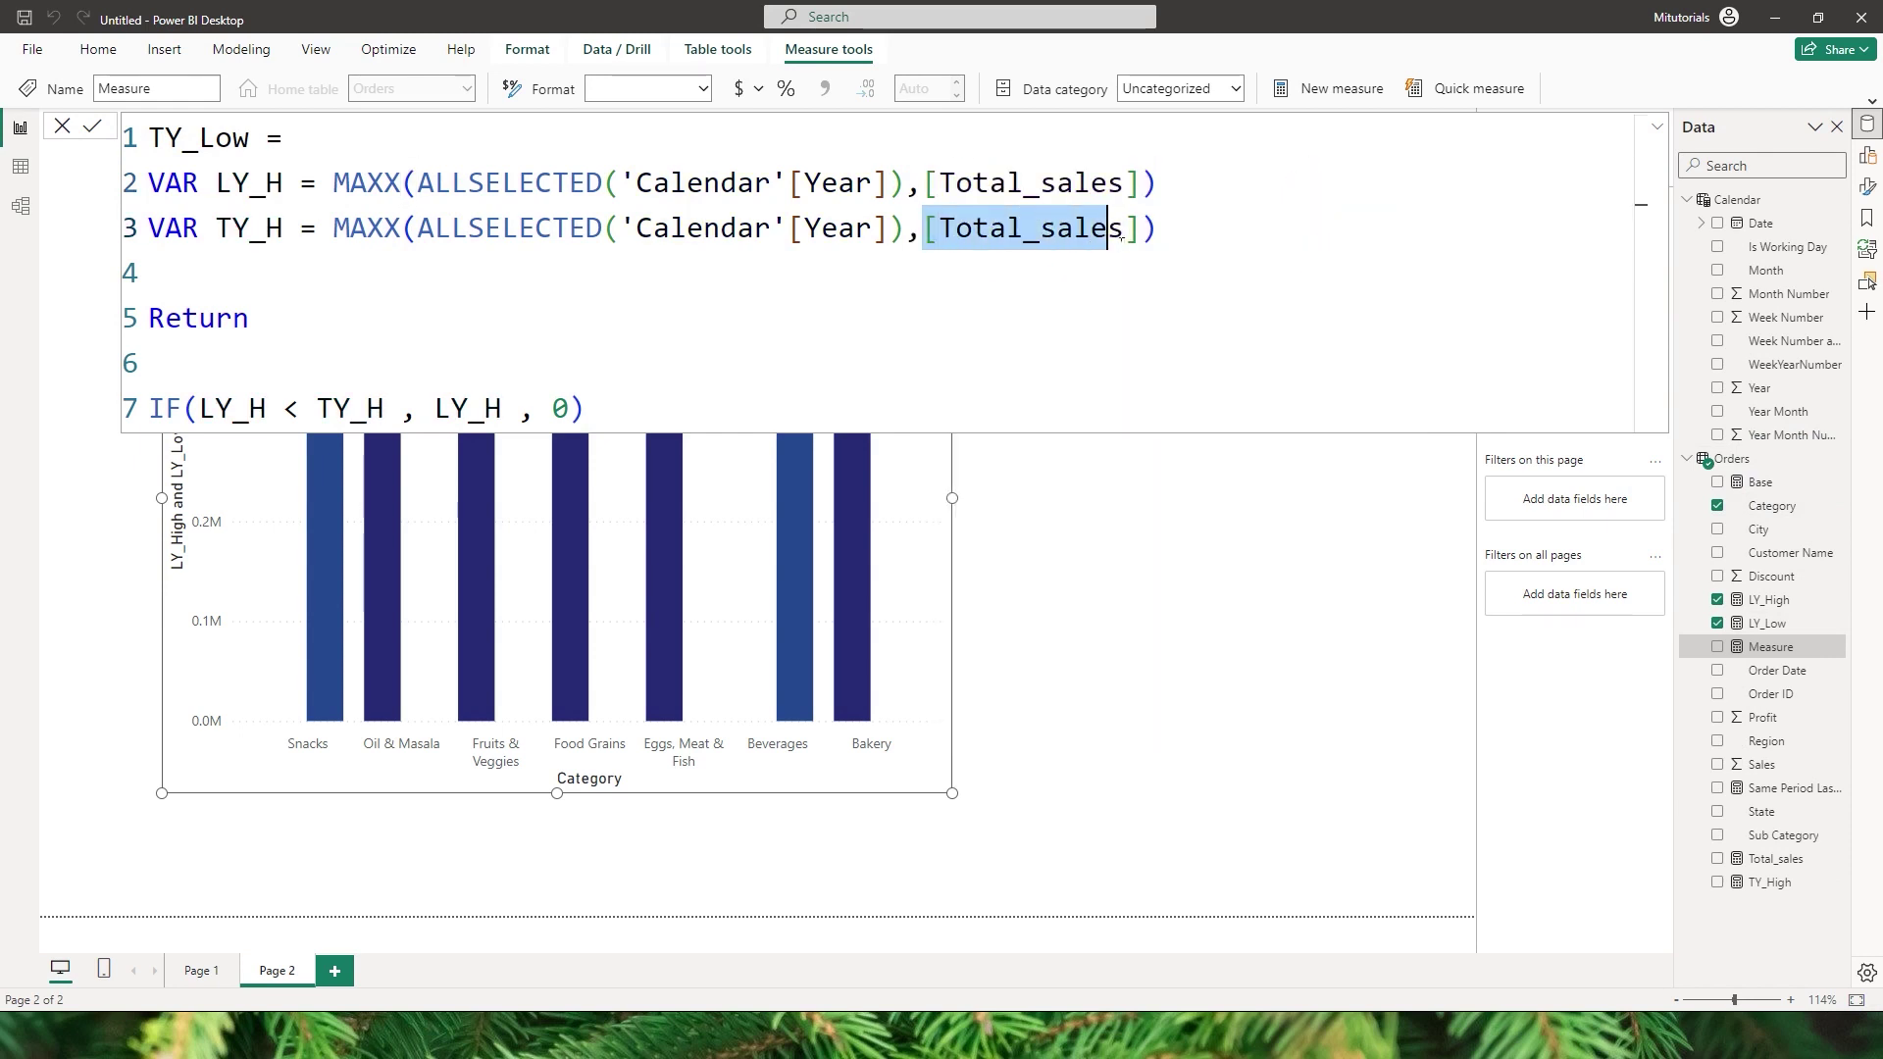
type("Sam")
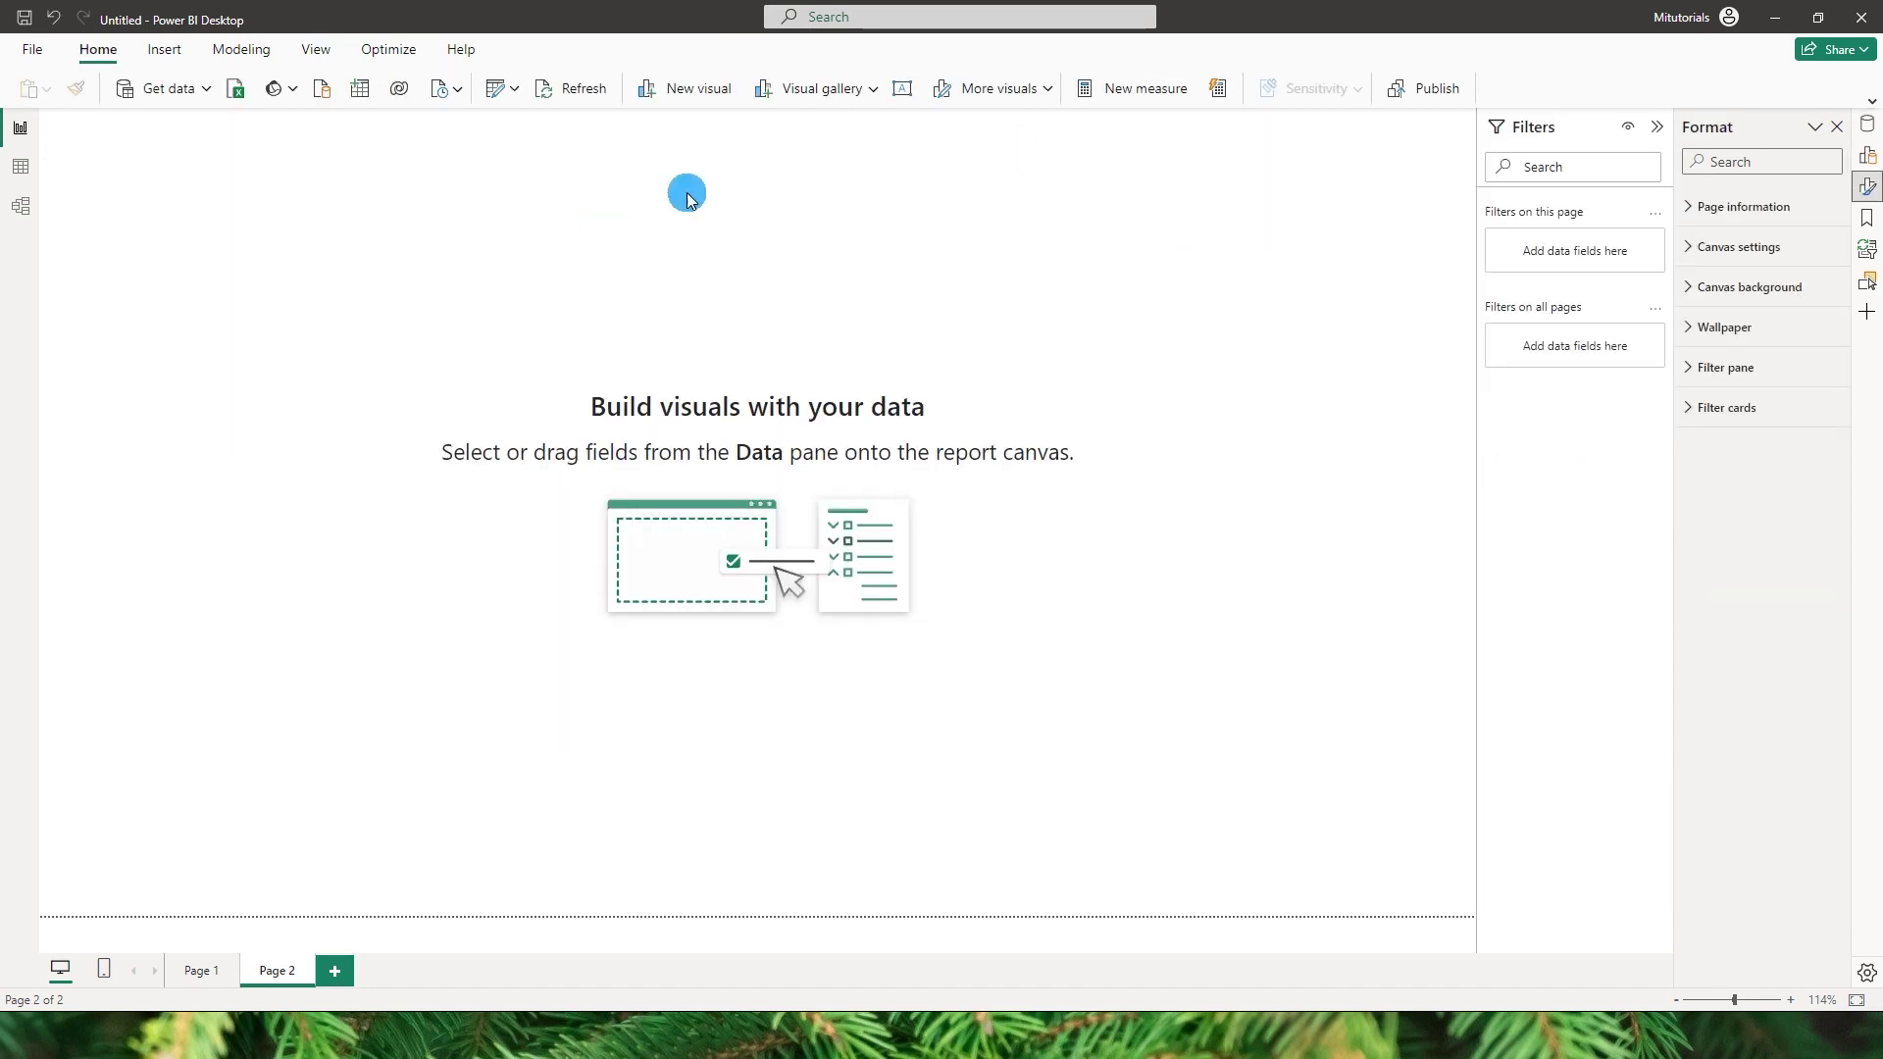
Insert a new visual on Page 2, enlarge it, and place it away from the canvas corner.
left_click(689, 91)
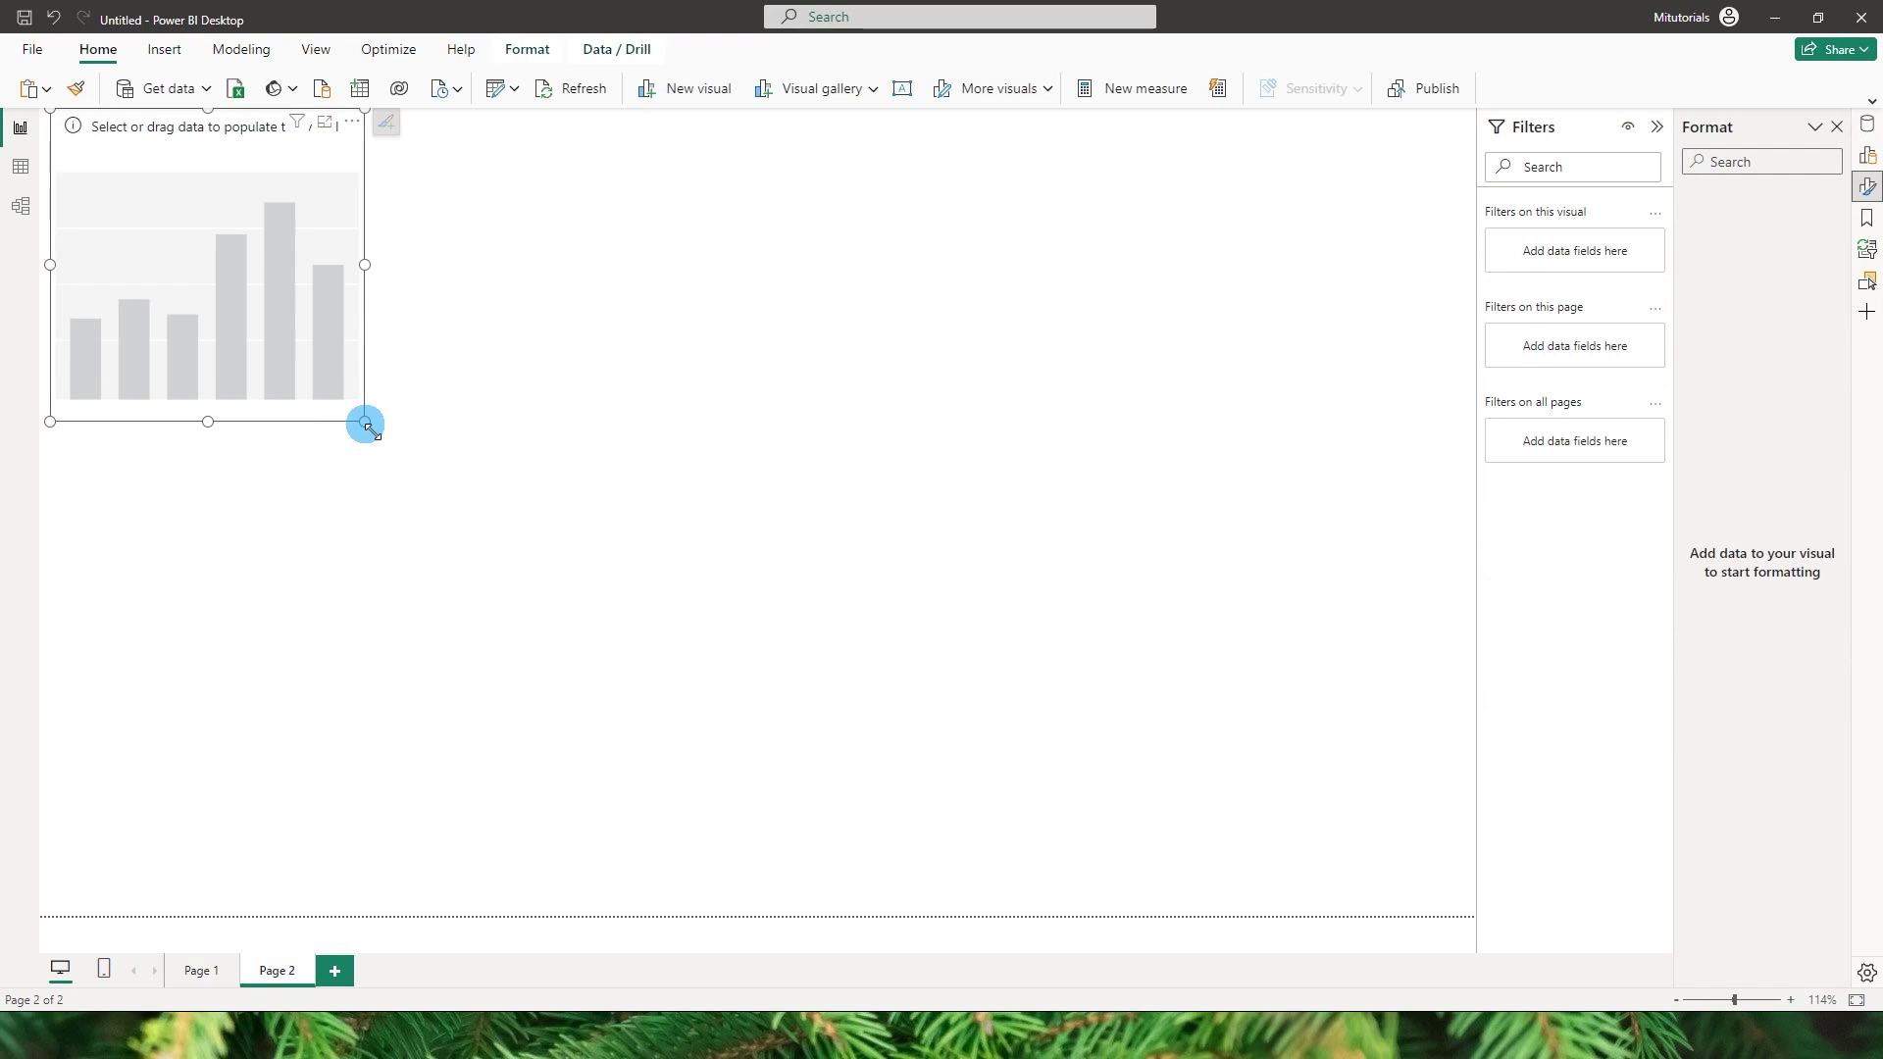
left_click_drag(365, 424, 562, 550)
left_click_drag(327, 358, 439, 464)
Add Category, LY_High and LY_Low from the Orders table to the new visual.
left_click(1867, 125)
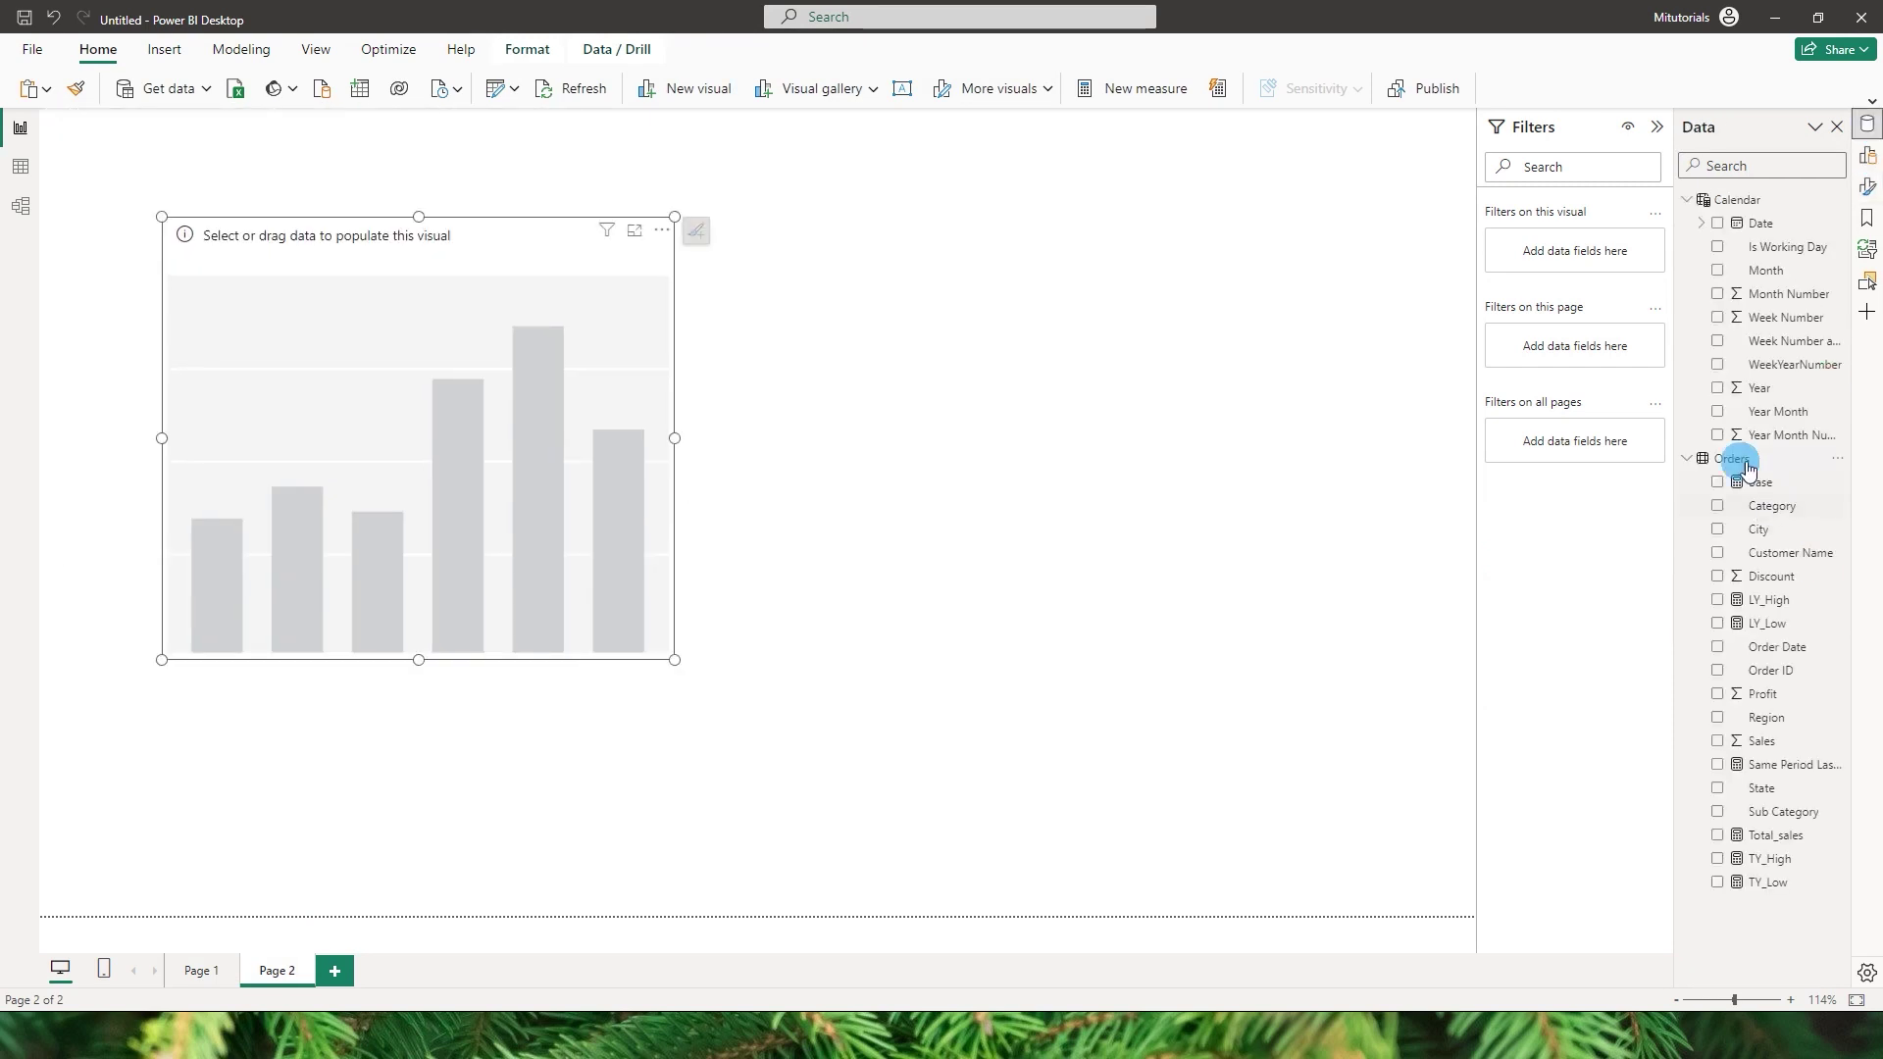
left_click(1718, 507)
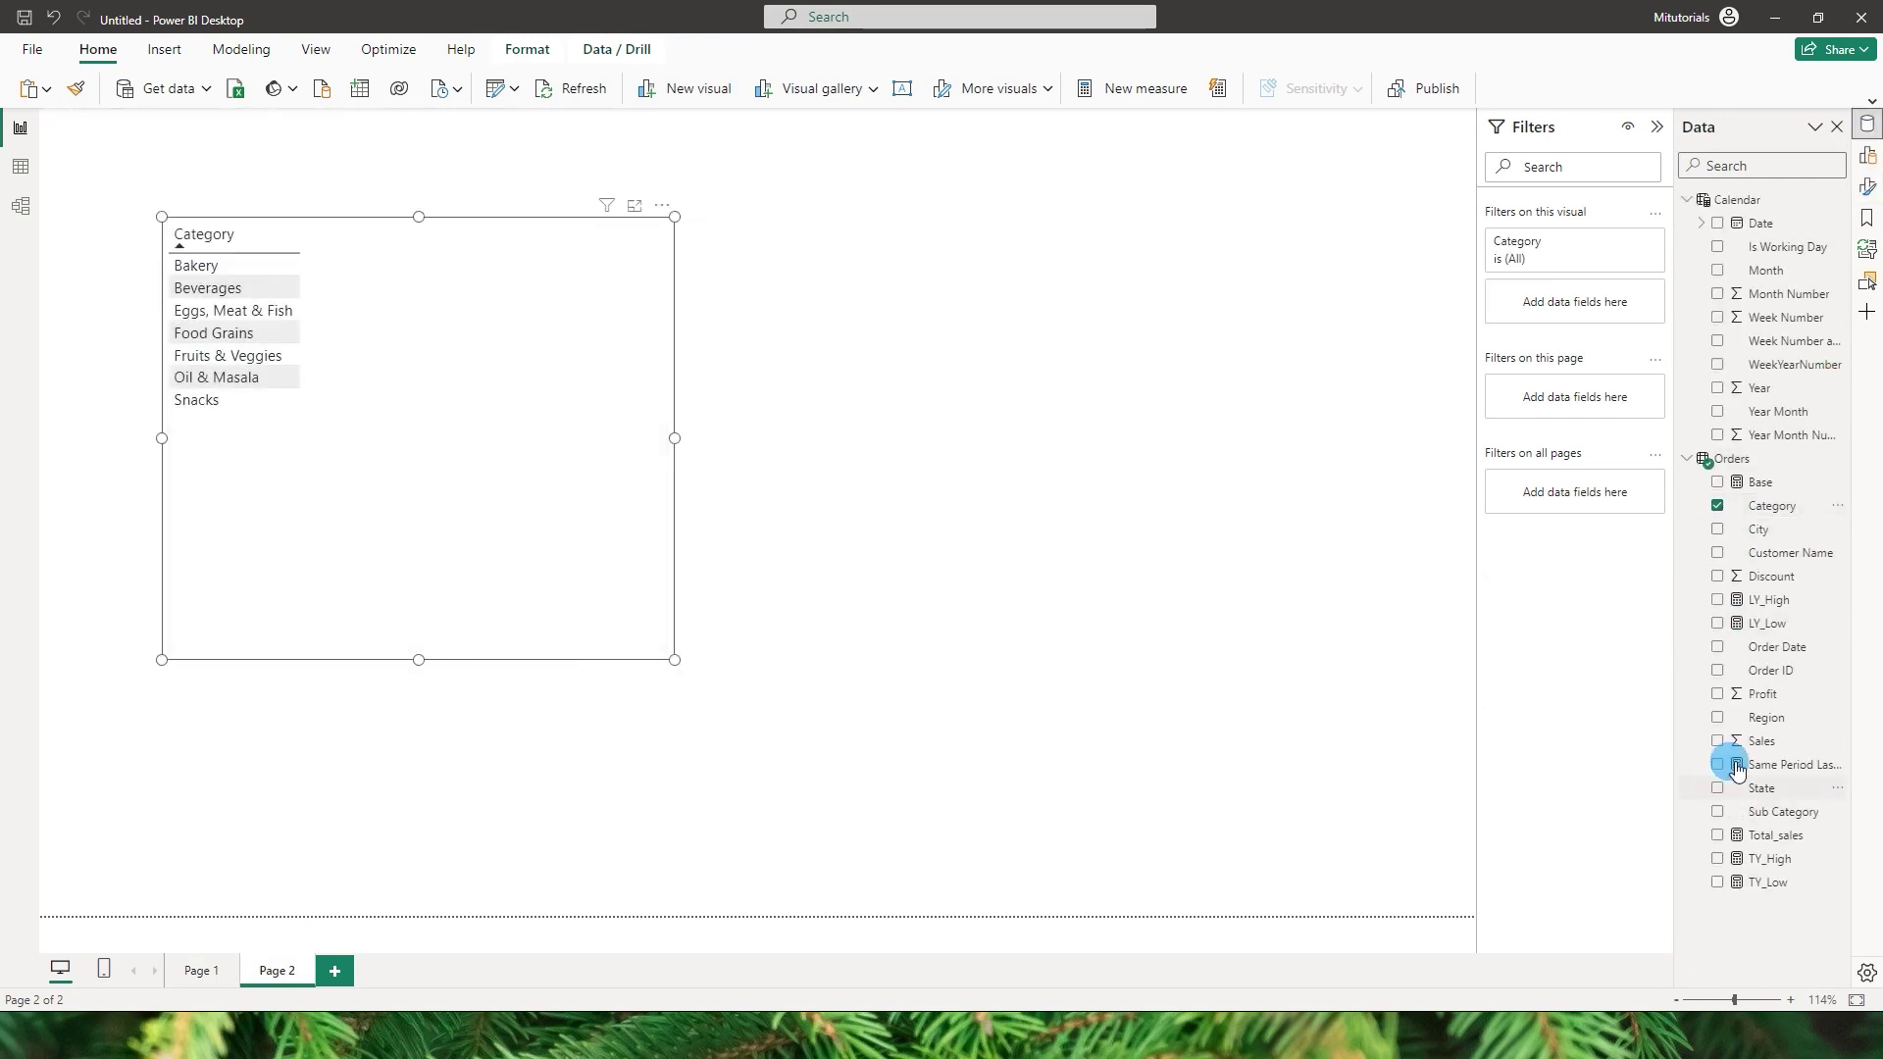
left_click(1719, 601)
left_click(1718, 624)
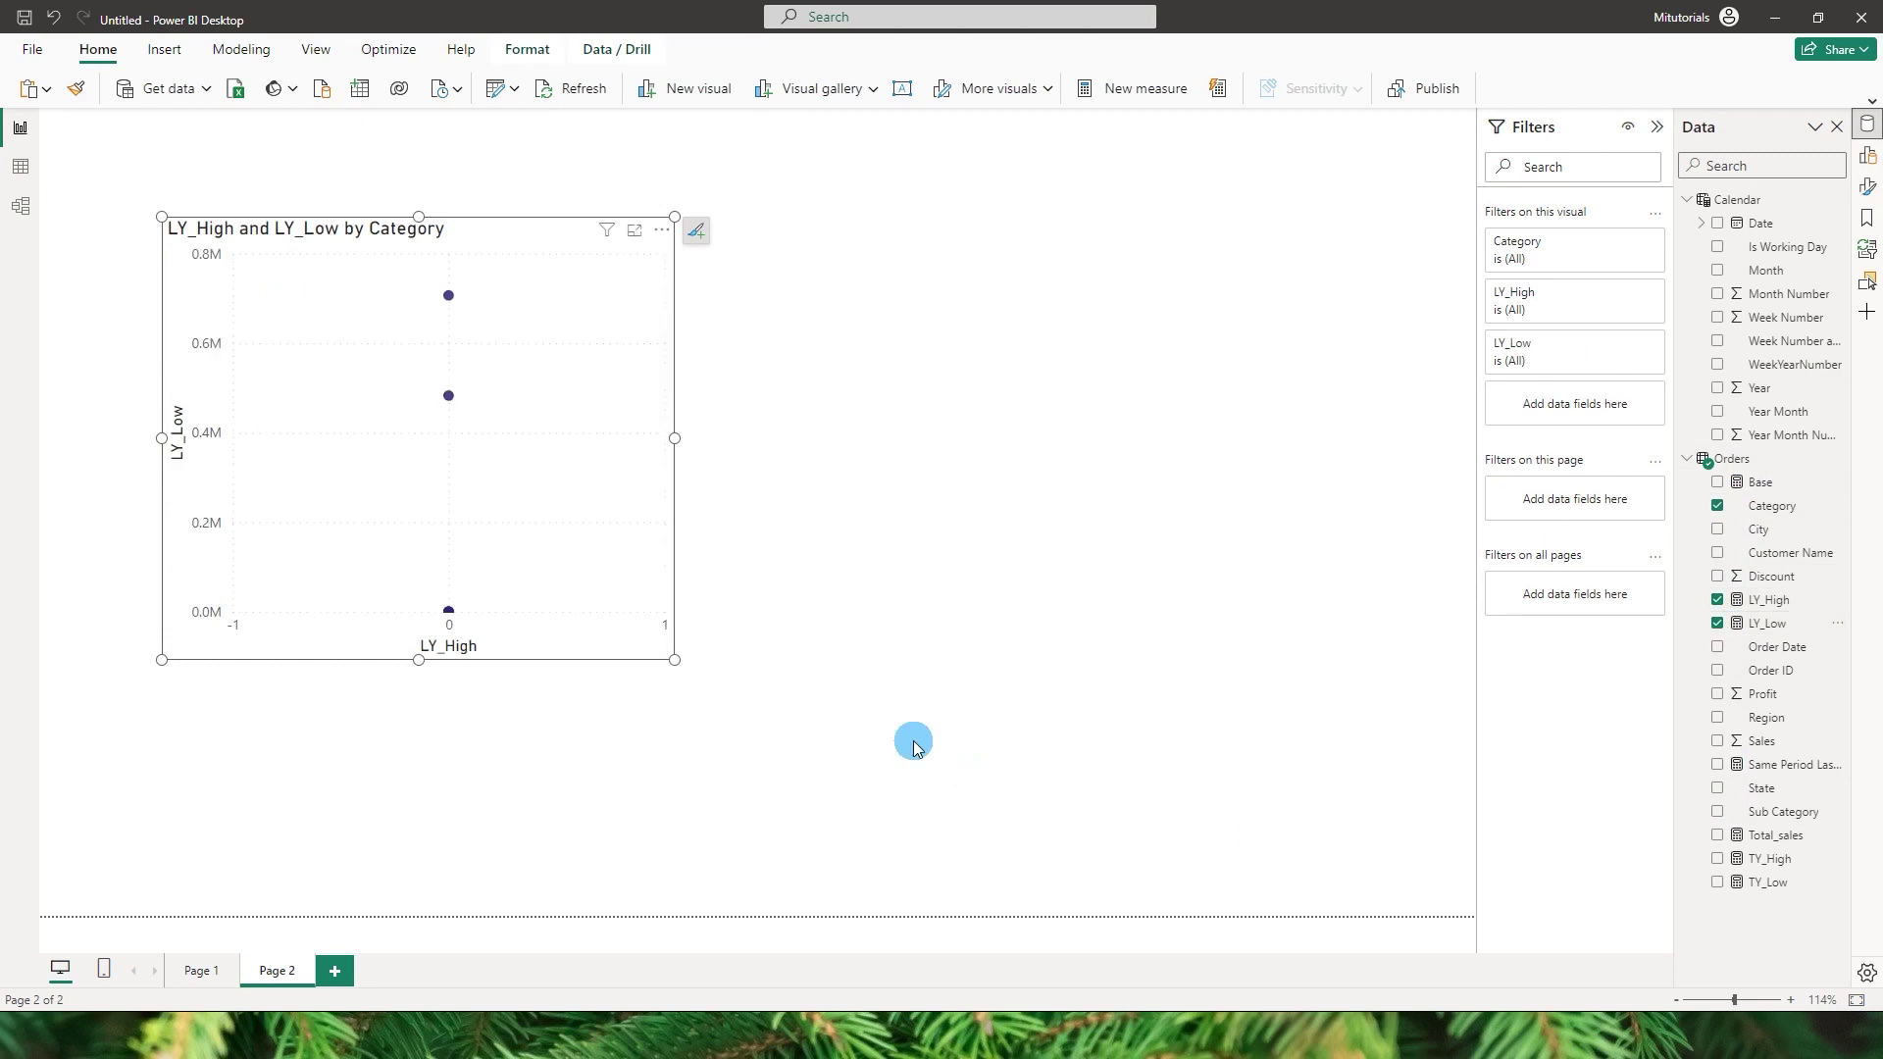
Change the visual to a line and stacked column chart with Category on the X-axis.
left_click(1867, 155)
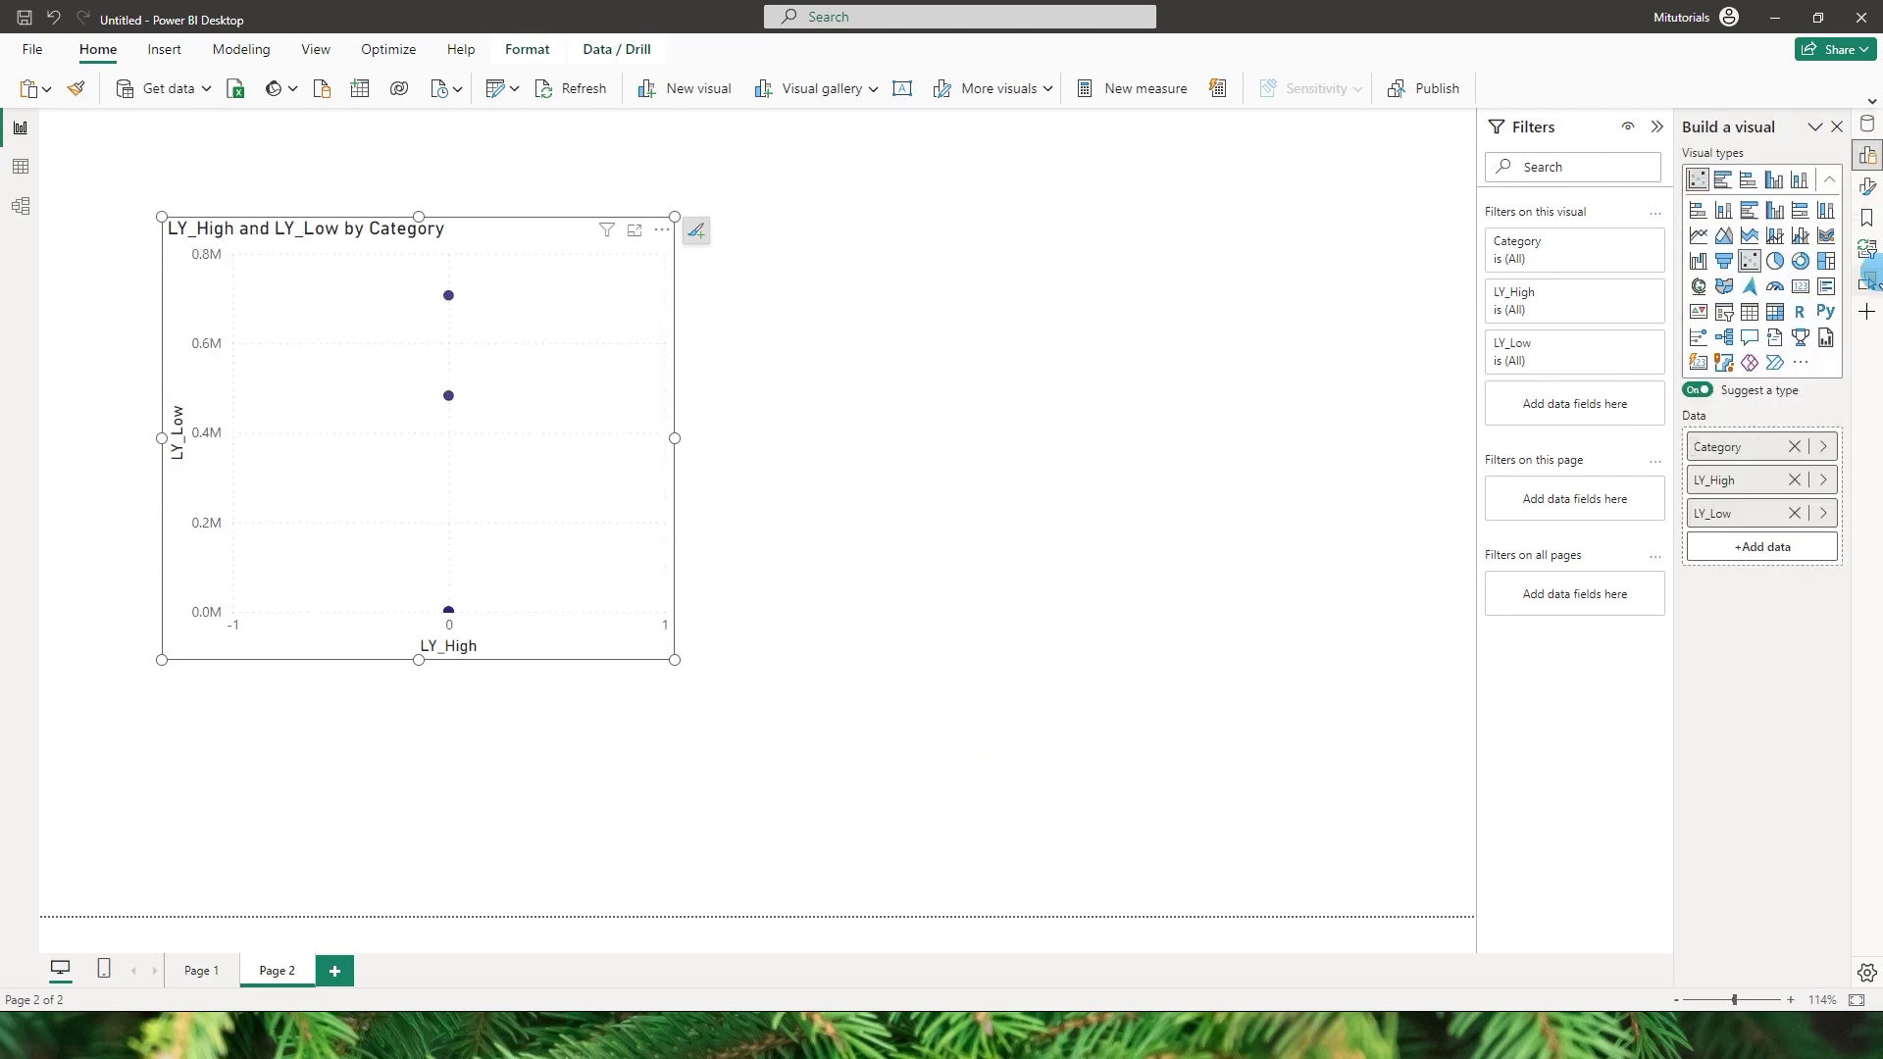
left_click(1783, 243)
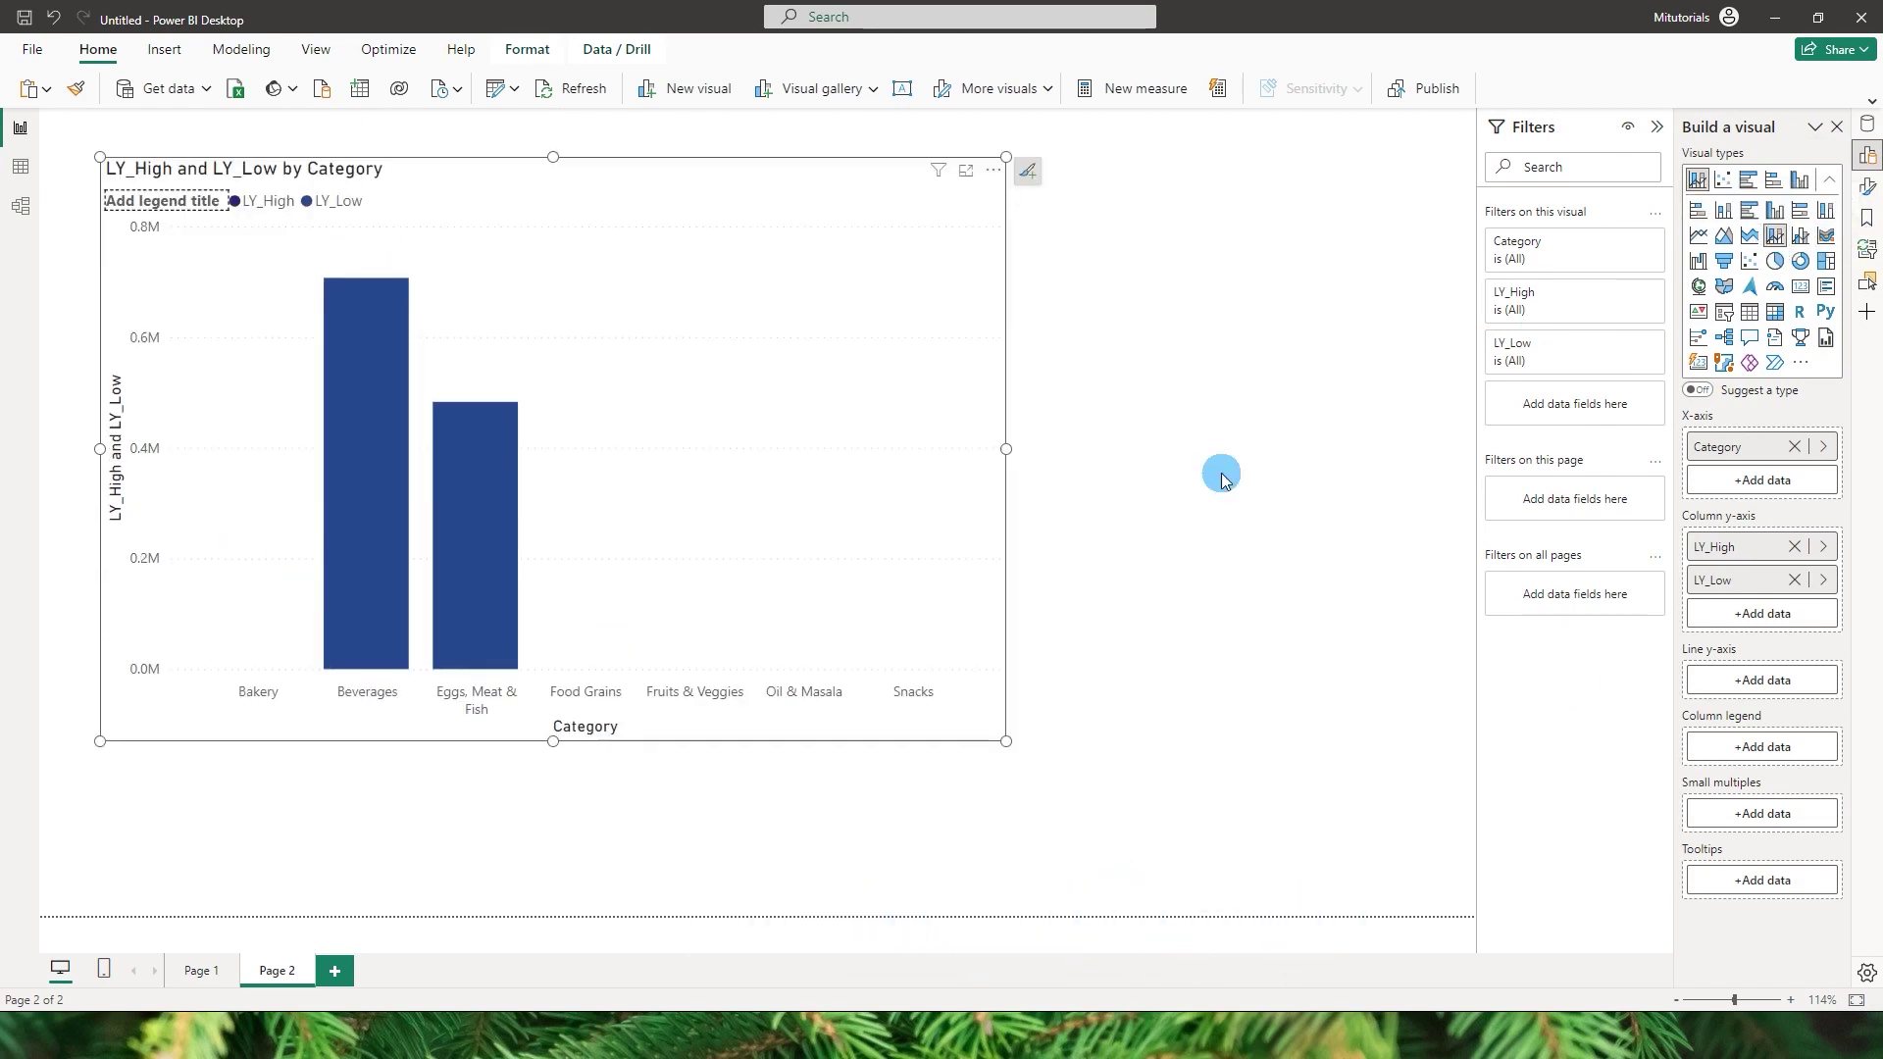
left_click(1076, 336)
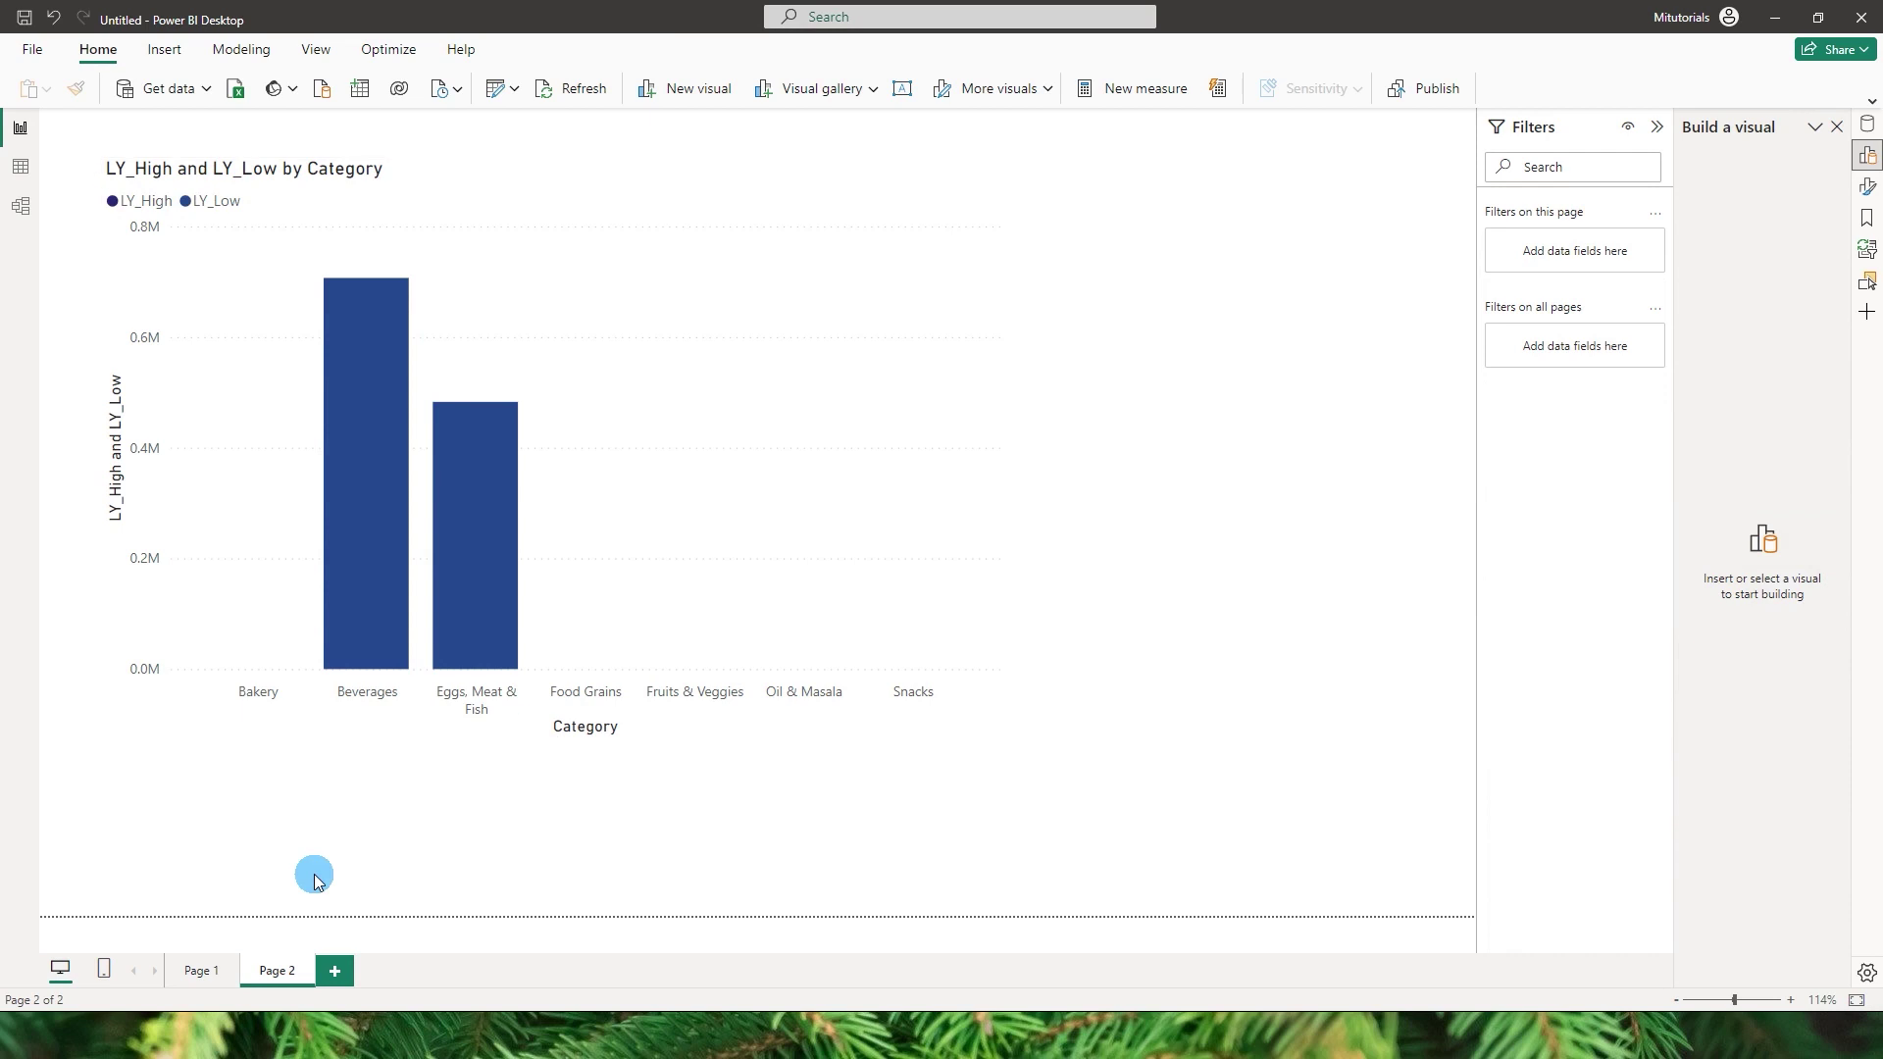
Copy the Year slicer from Page 1 to Page 2 without syncing it, and select 2023.
left_click(206, 971)
left_click(1373, 319)
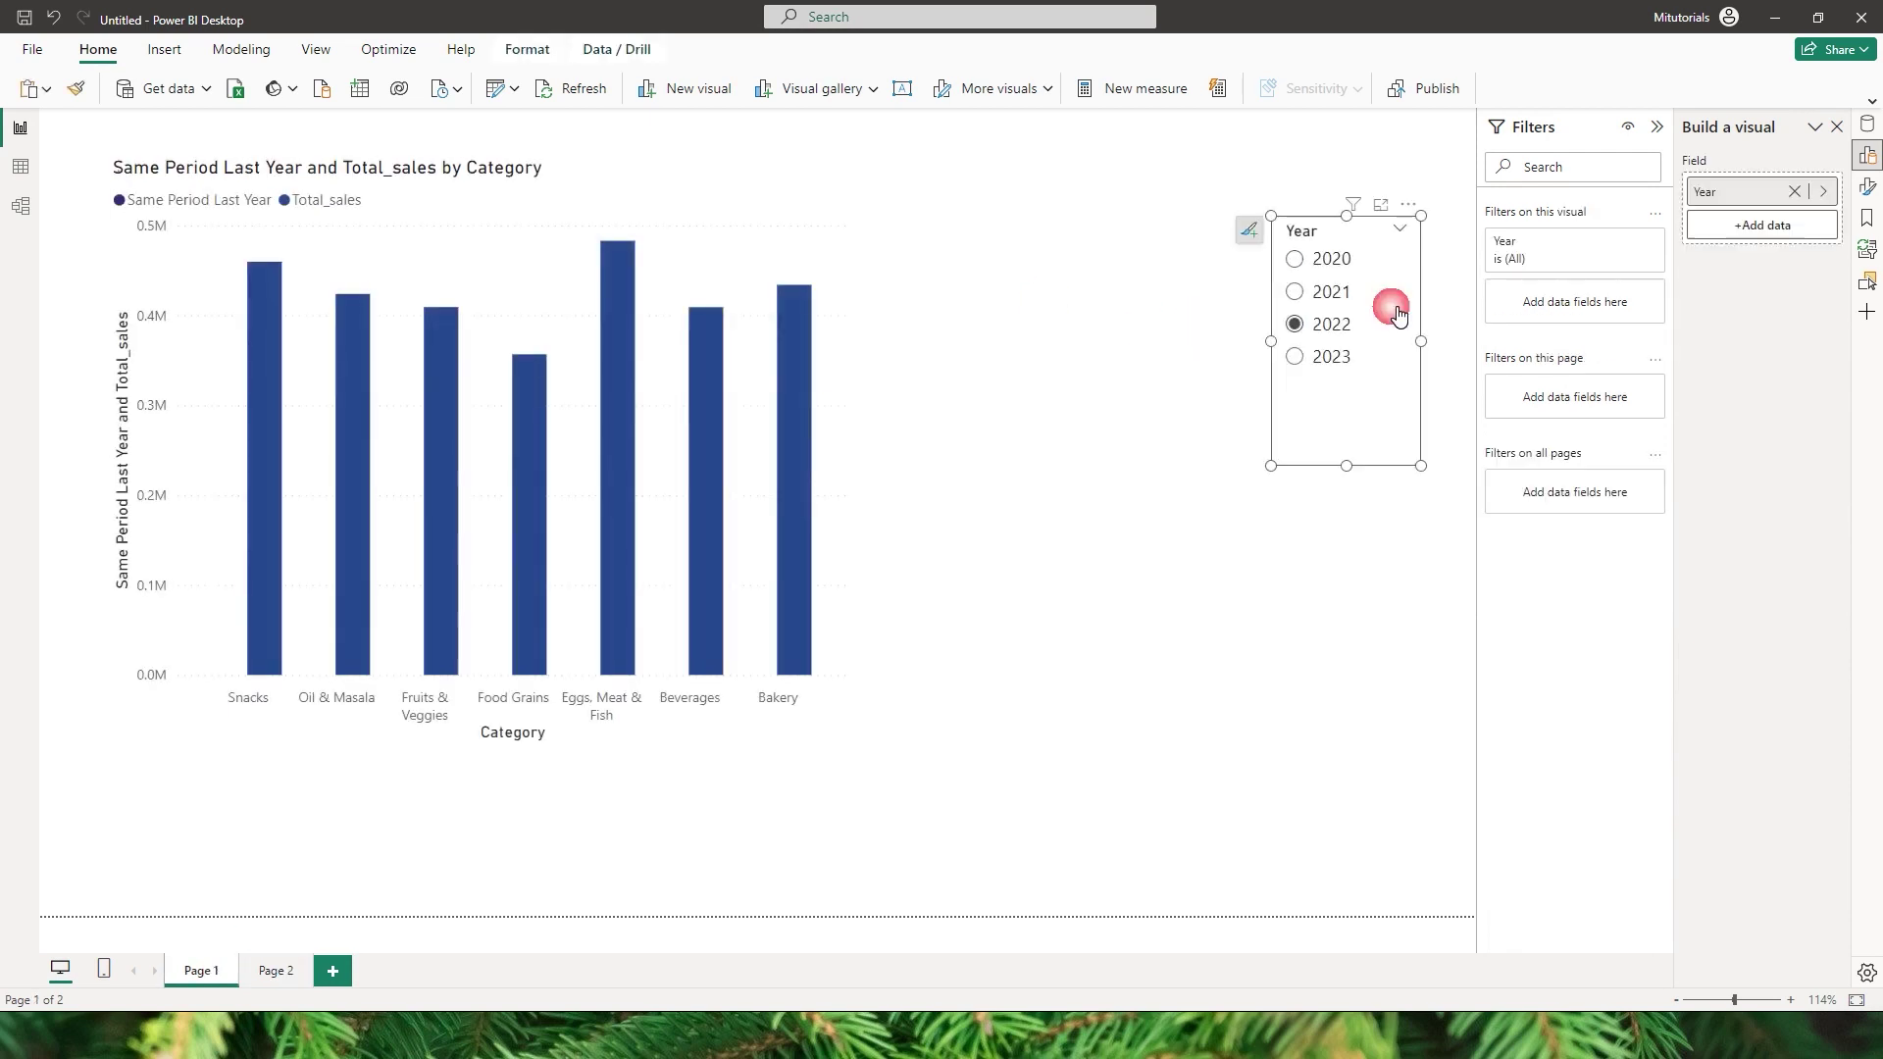
left_click(269, 971)
key("ctrl+v")
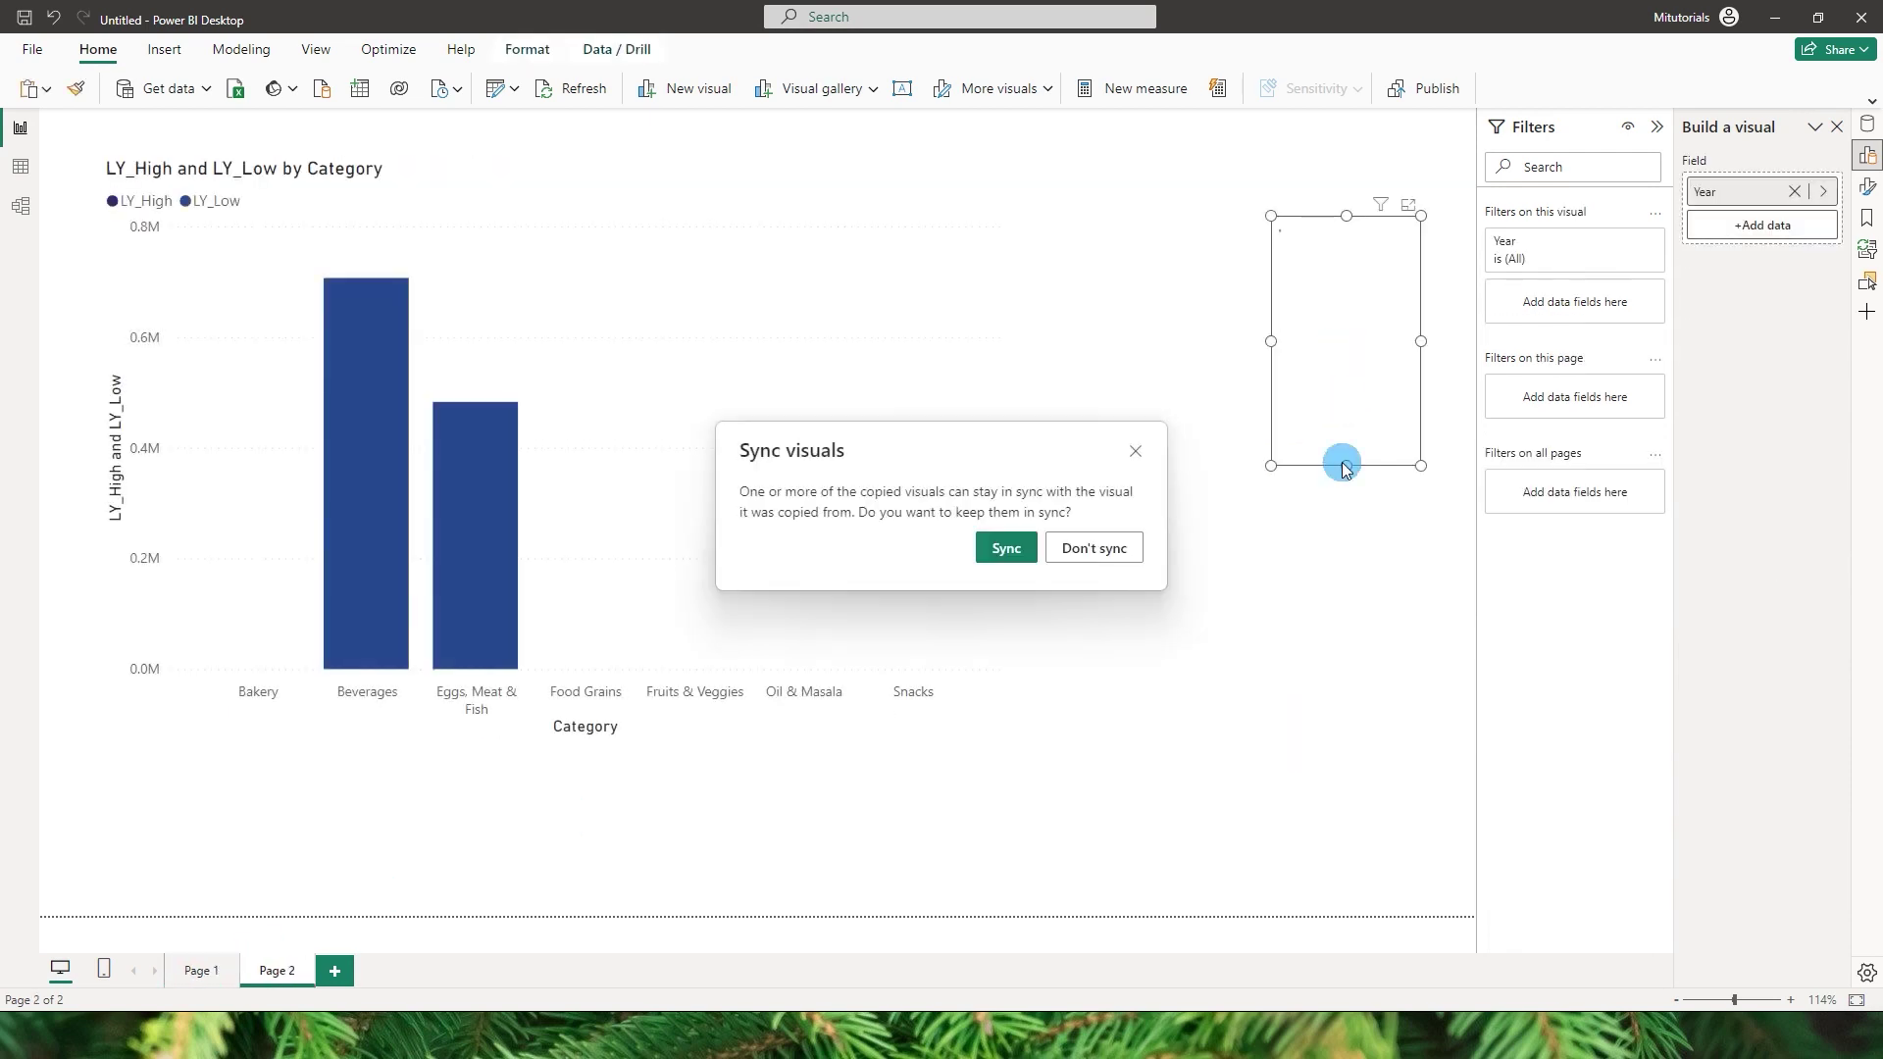
left_click(1094, 549)
left_click(1346, 369)
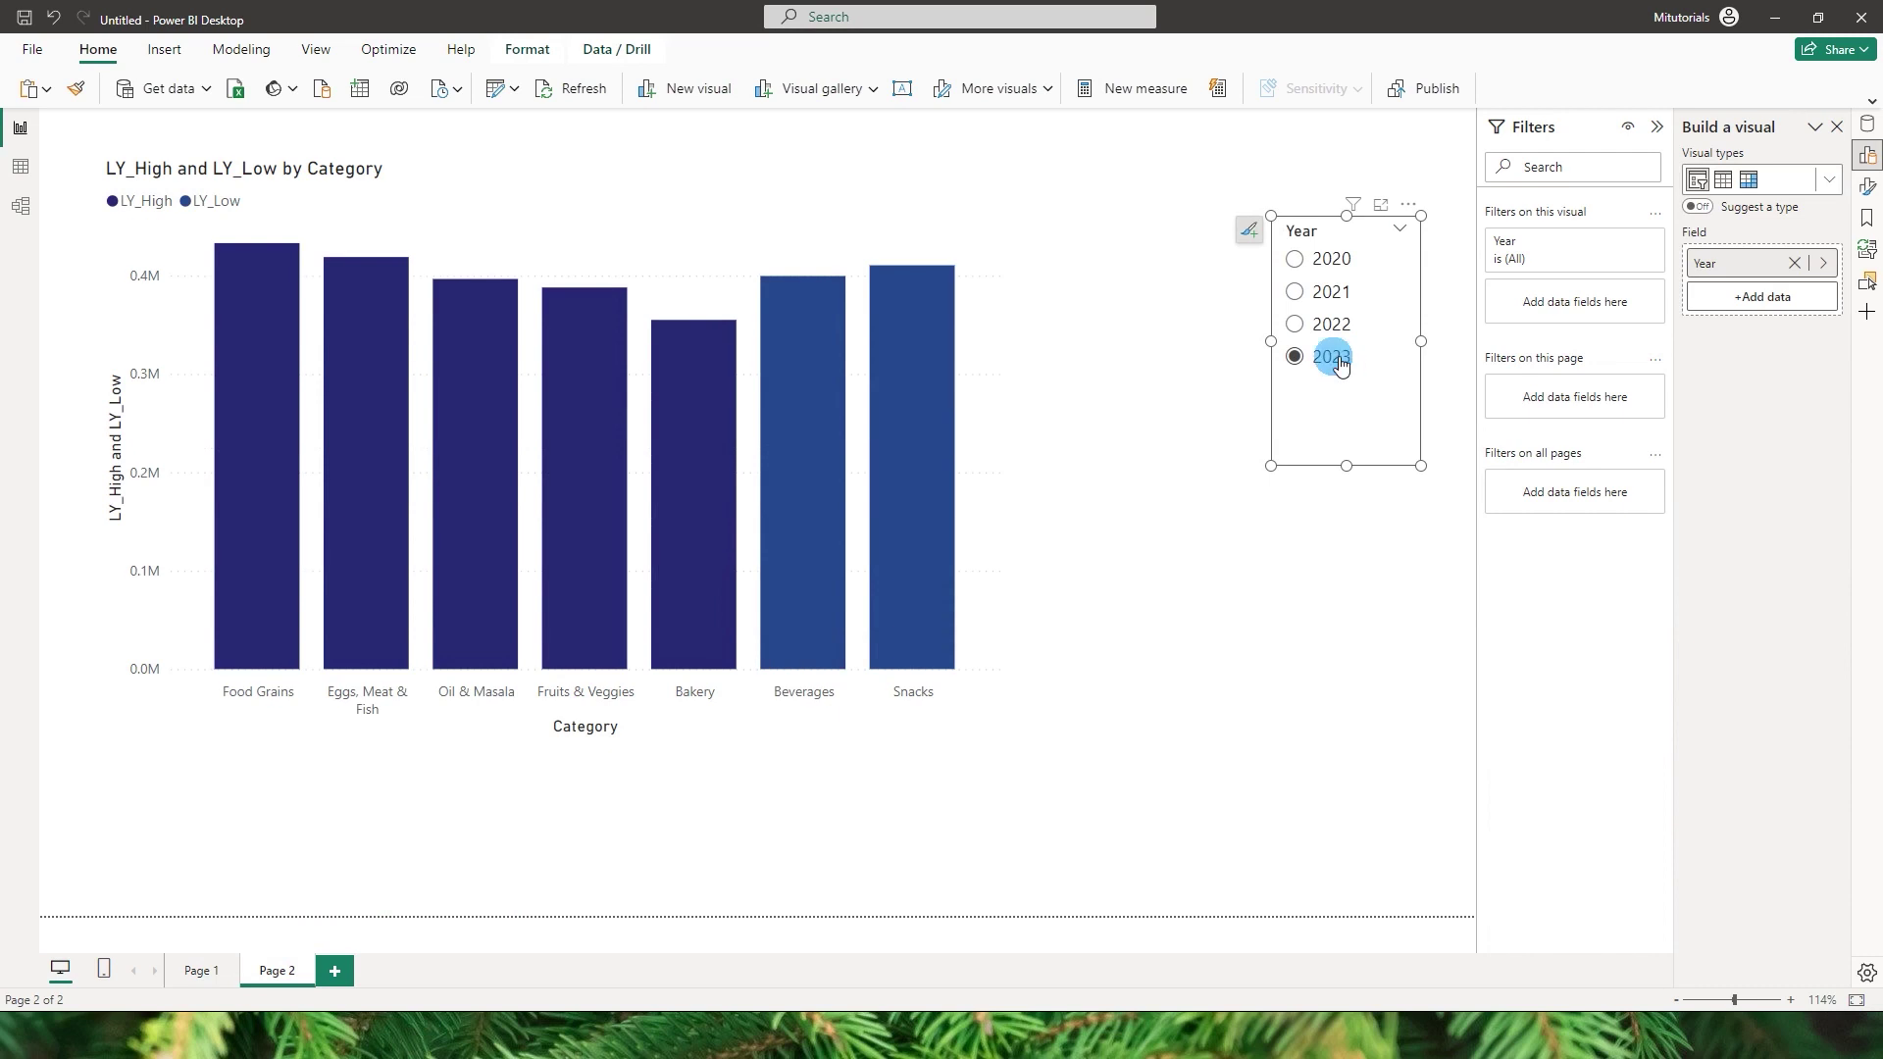
Remove the legend and both axis titles from the LY_High and LY_Low chart.
left_click(836, 235)
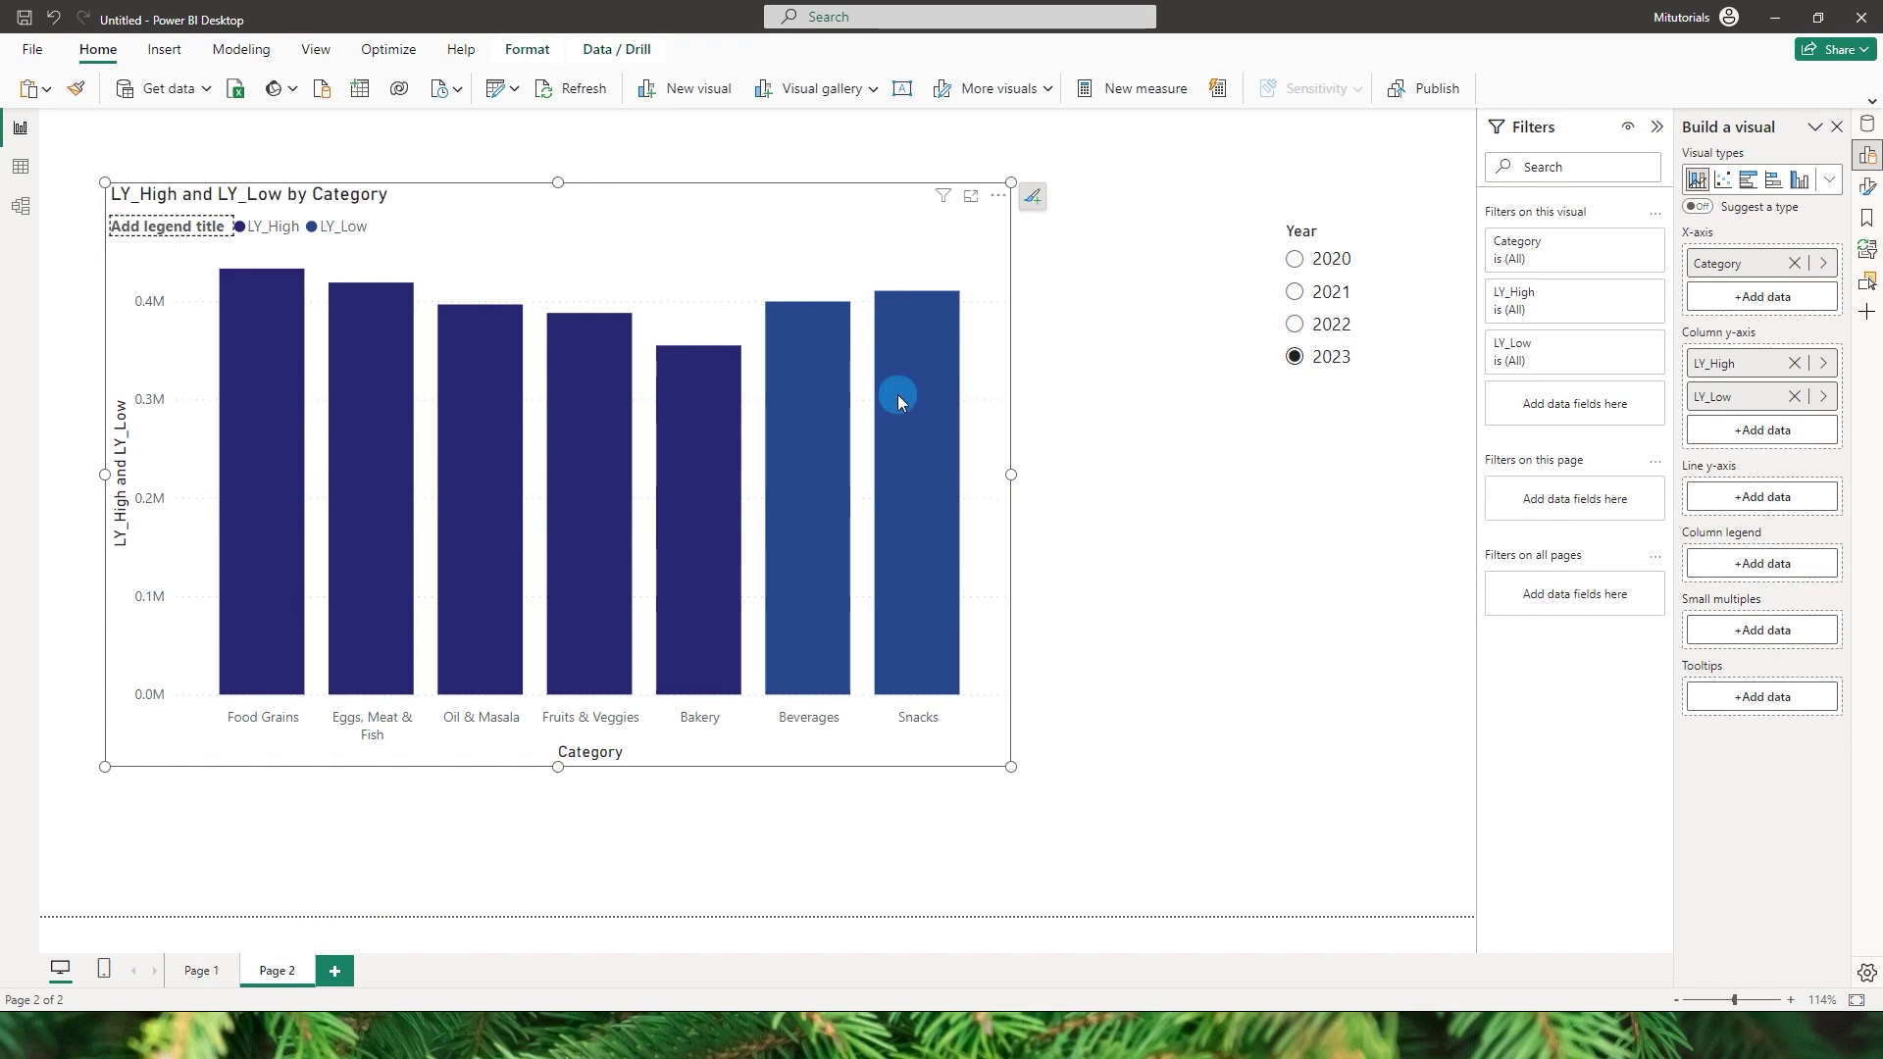
left_click(357, 227)
left_click(630, 250)
left_click(367, 244)
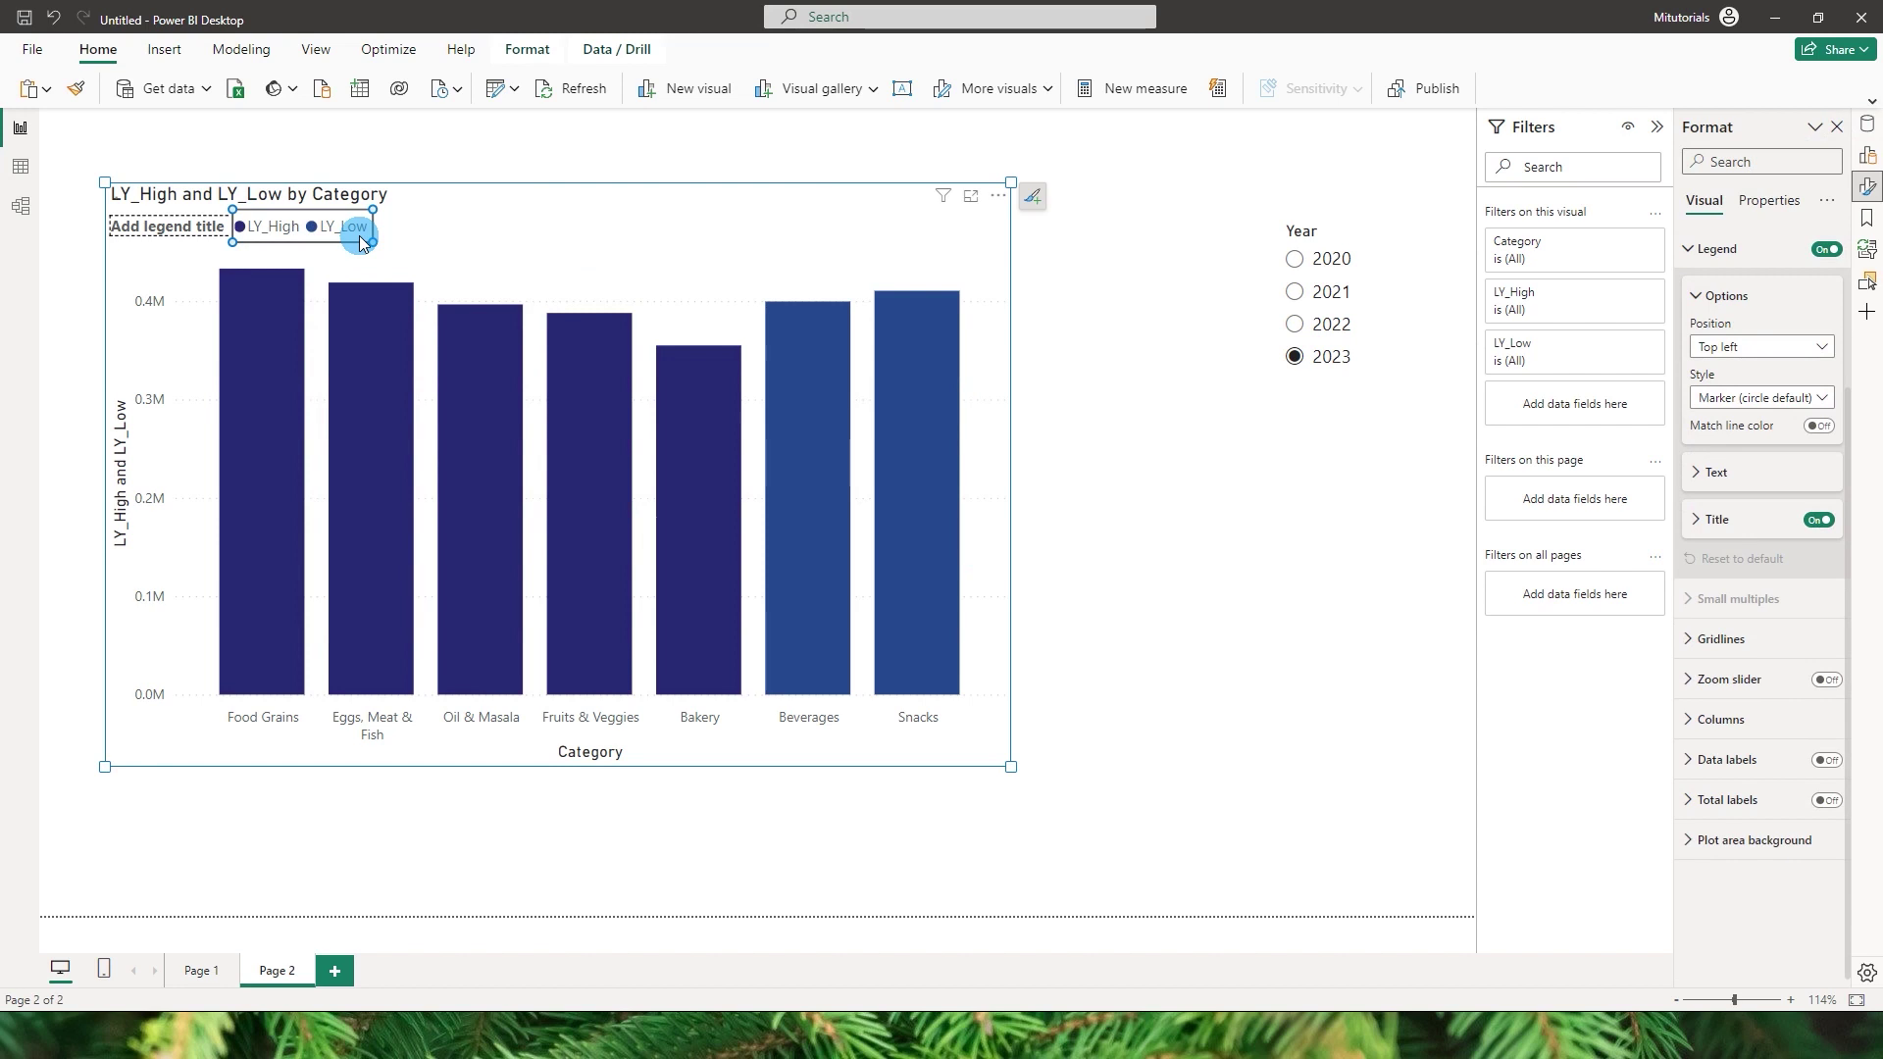
key("Delete")
left_click(126, 490)
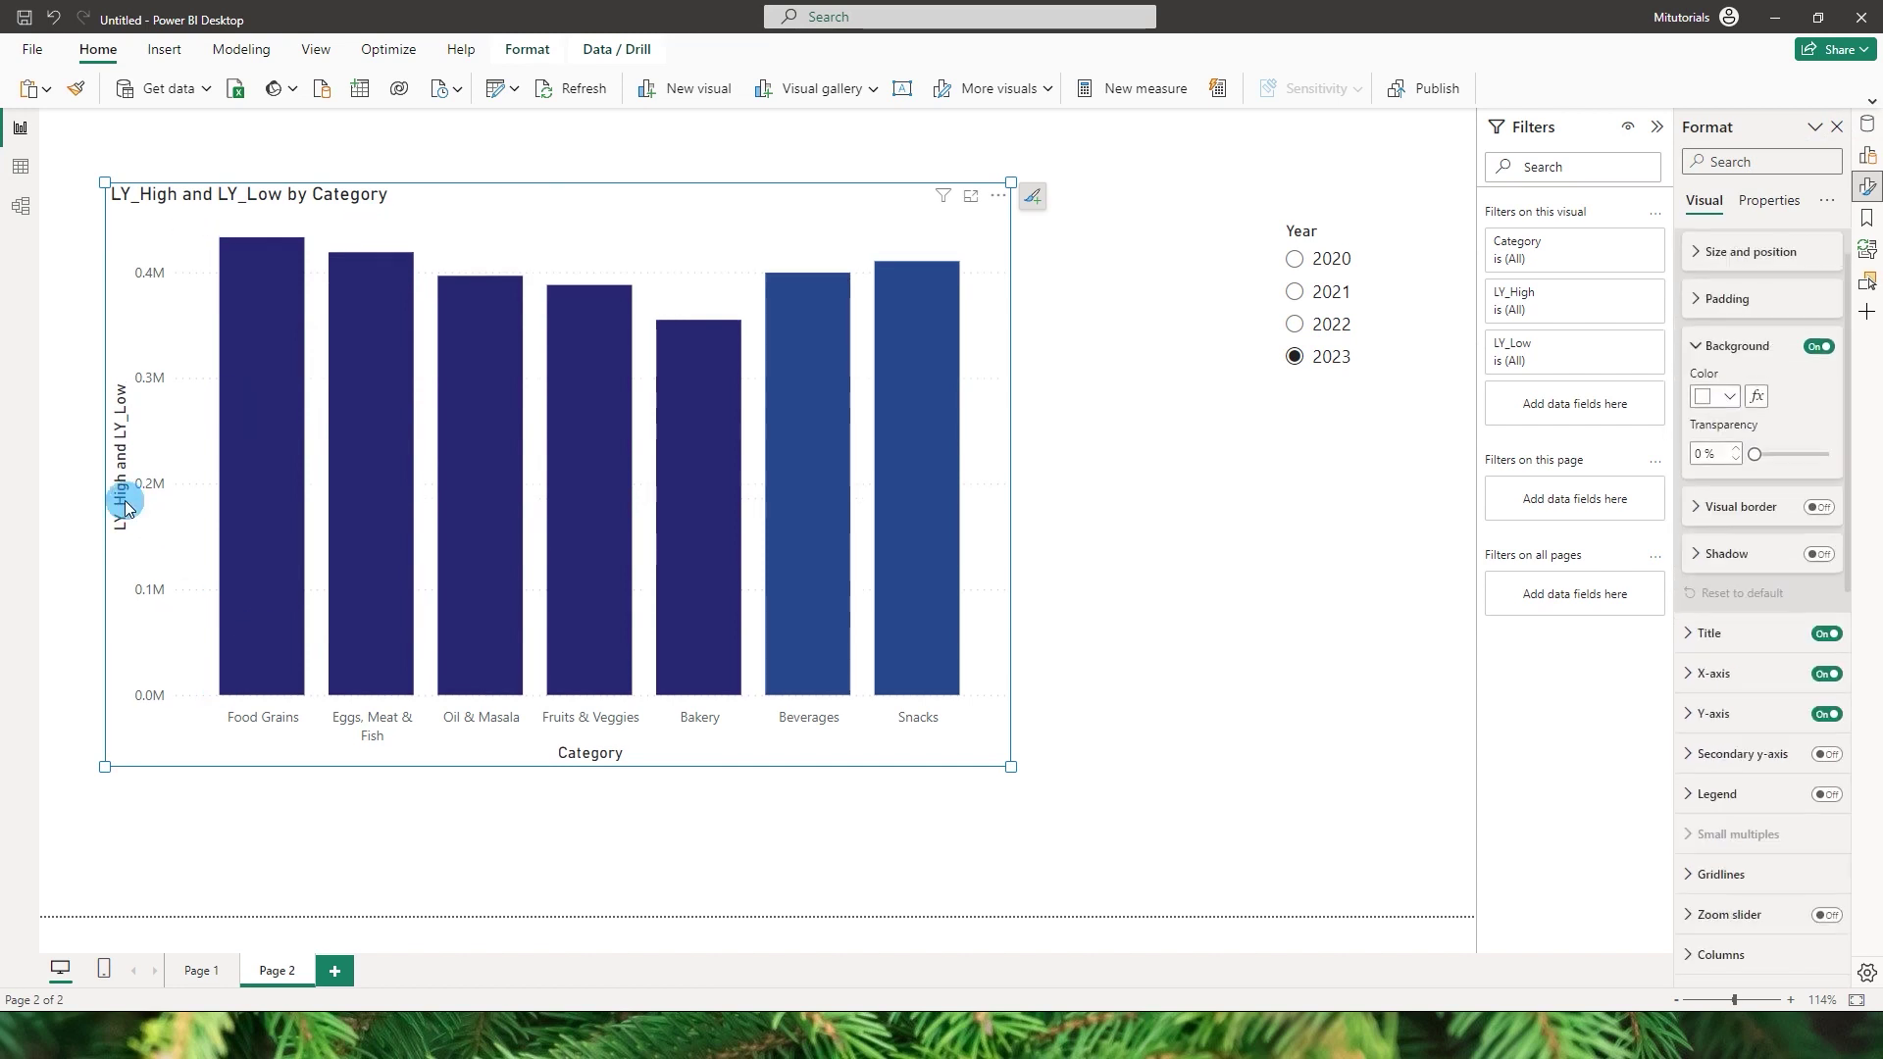
key("Delete")
left_click(609, 760)
key("Delete")
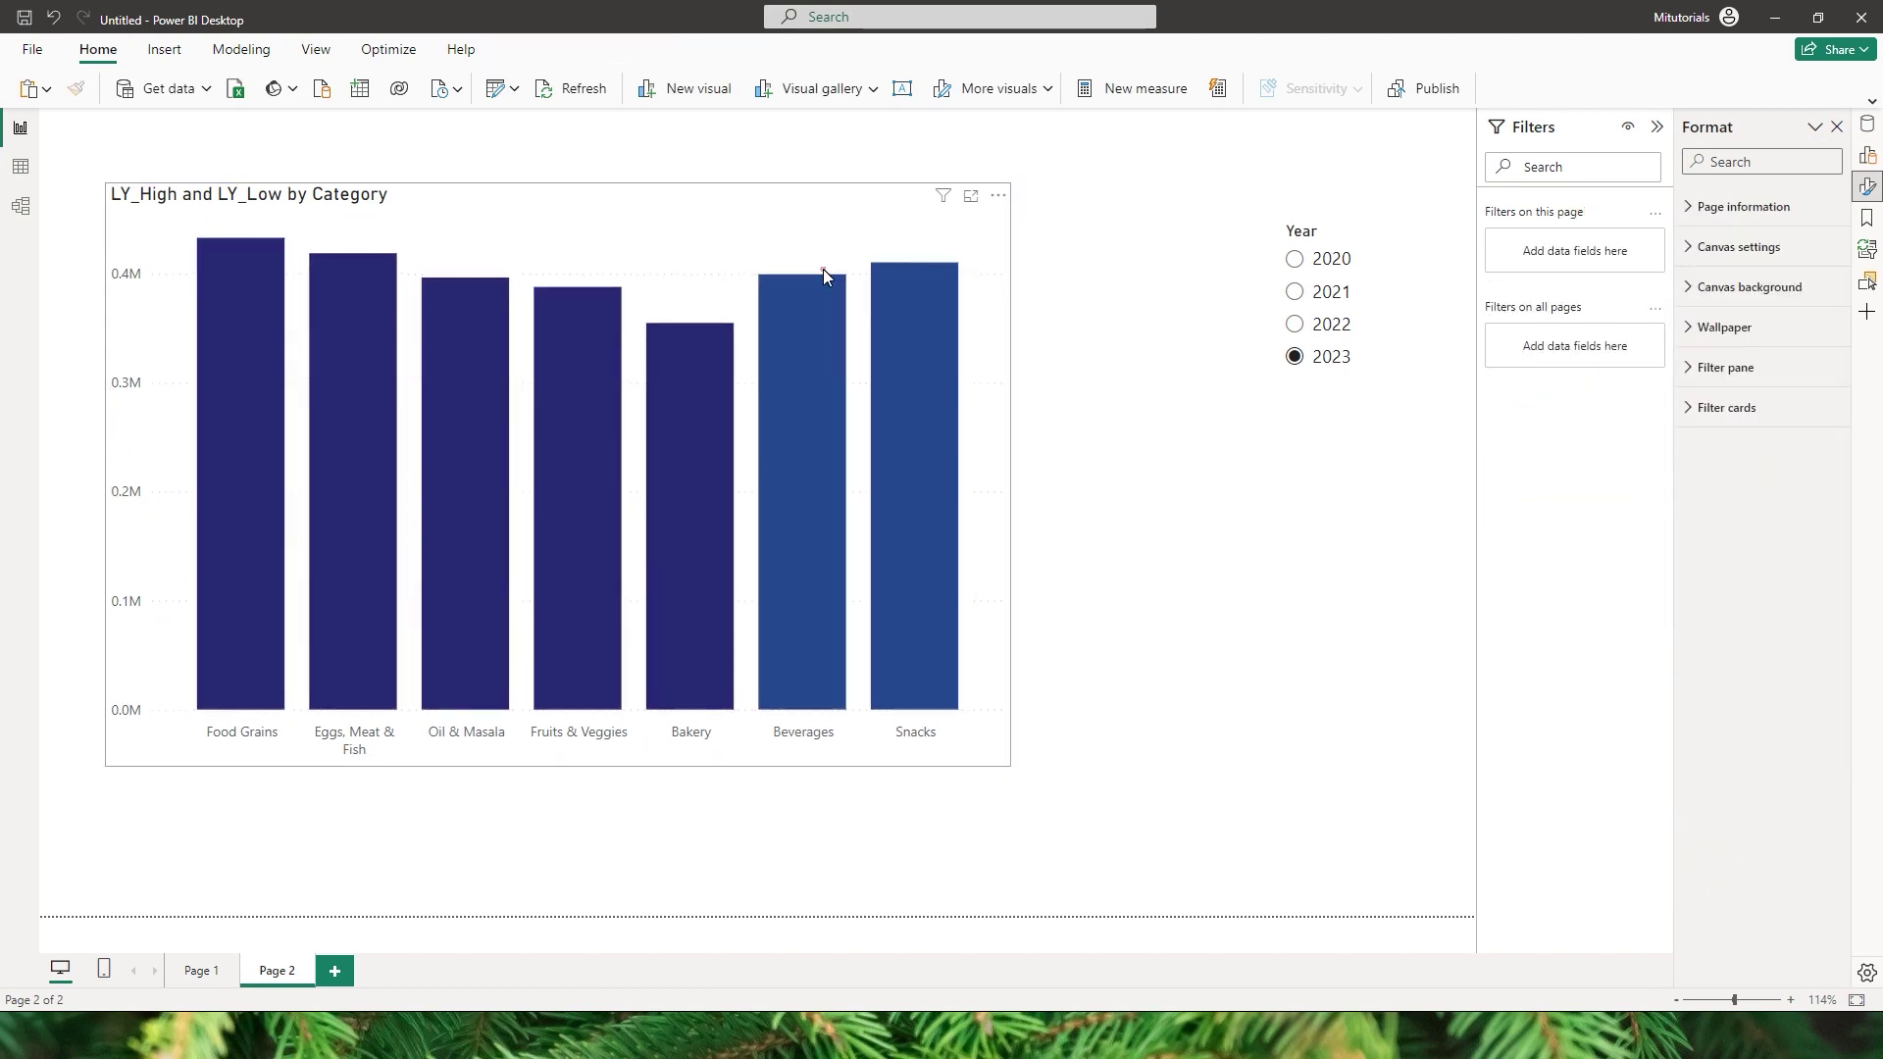
Sort the chart's axis by Category.
left_click(998, 195)
mouse_move(1128, 313)
left_click(1226, 323)
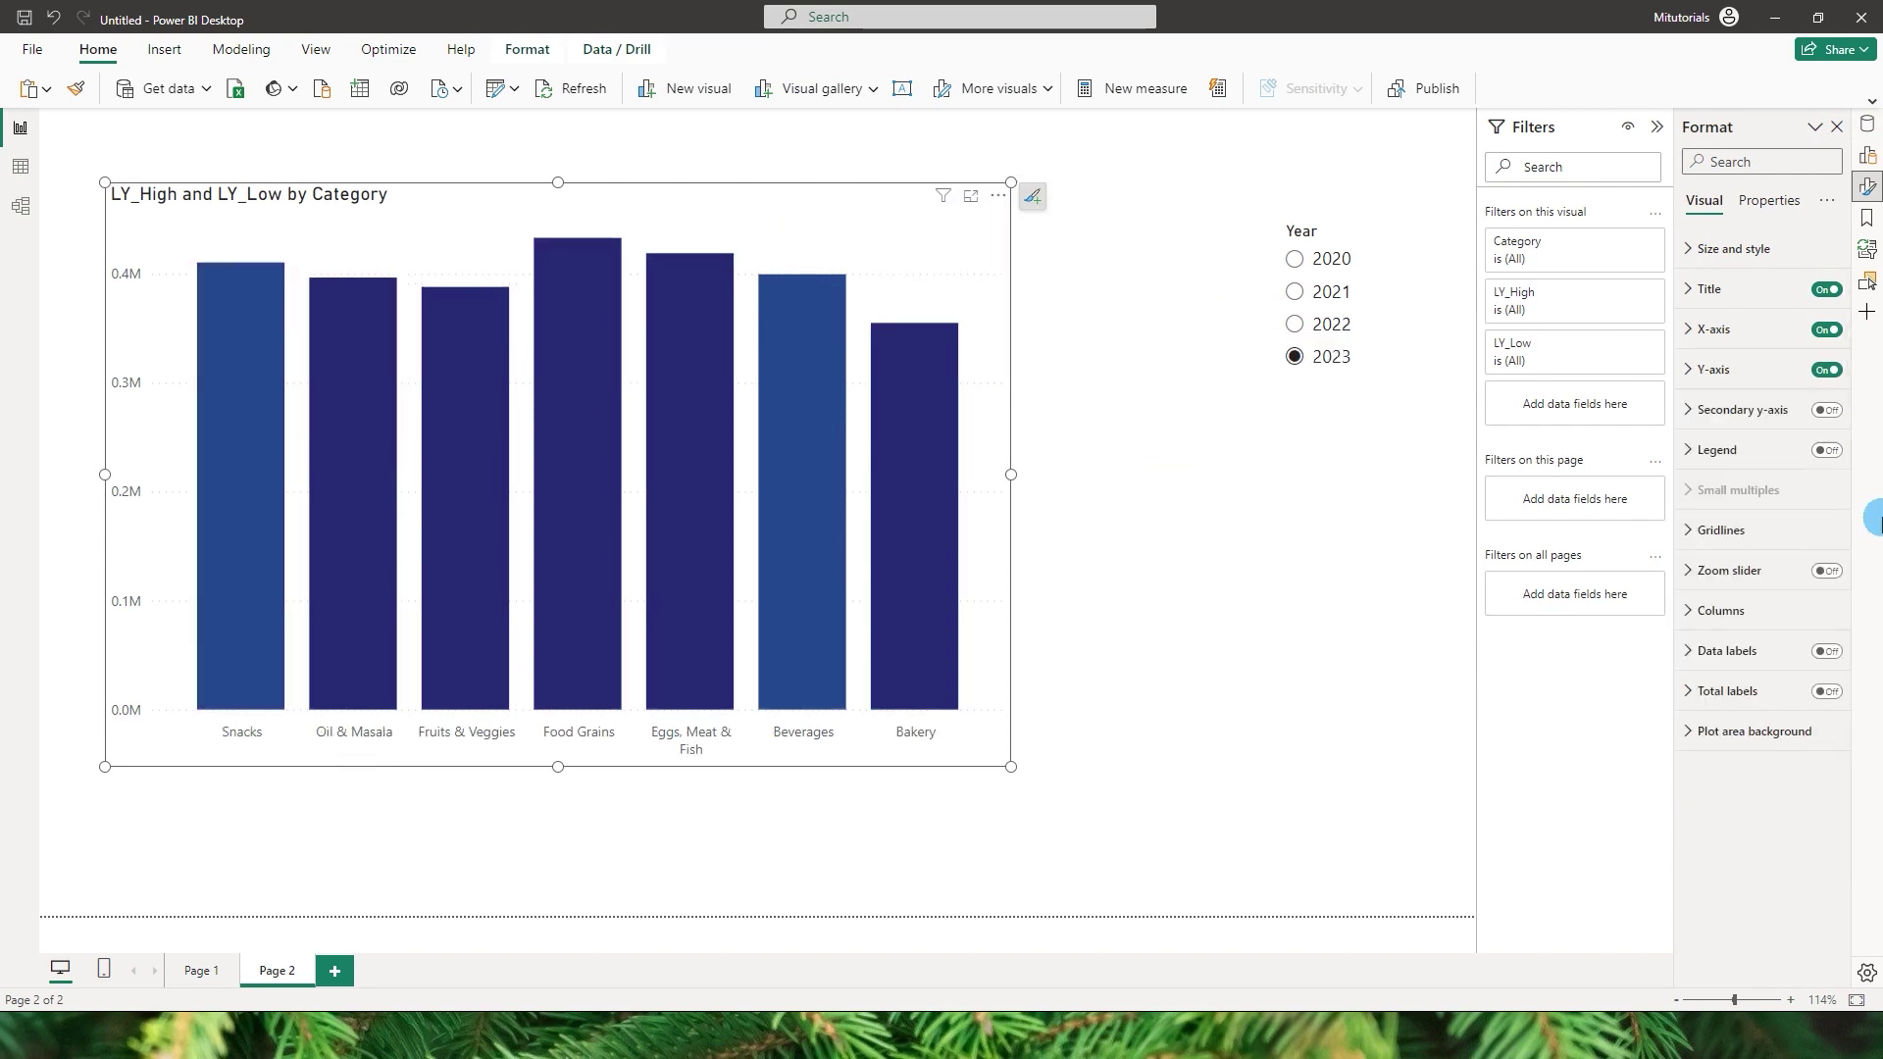
Set the column colors of both LY_High and LY_Low to light gray.
left_click(1745, 610)
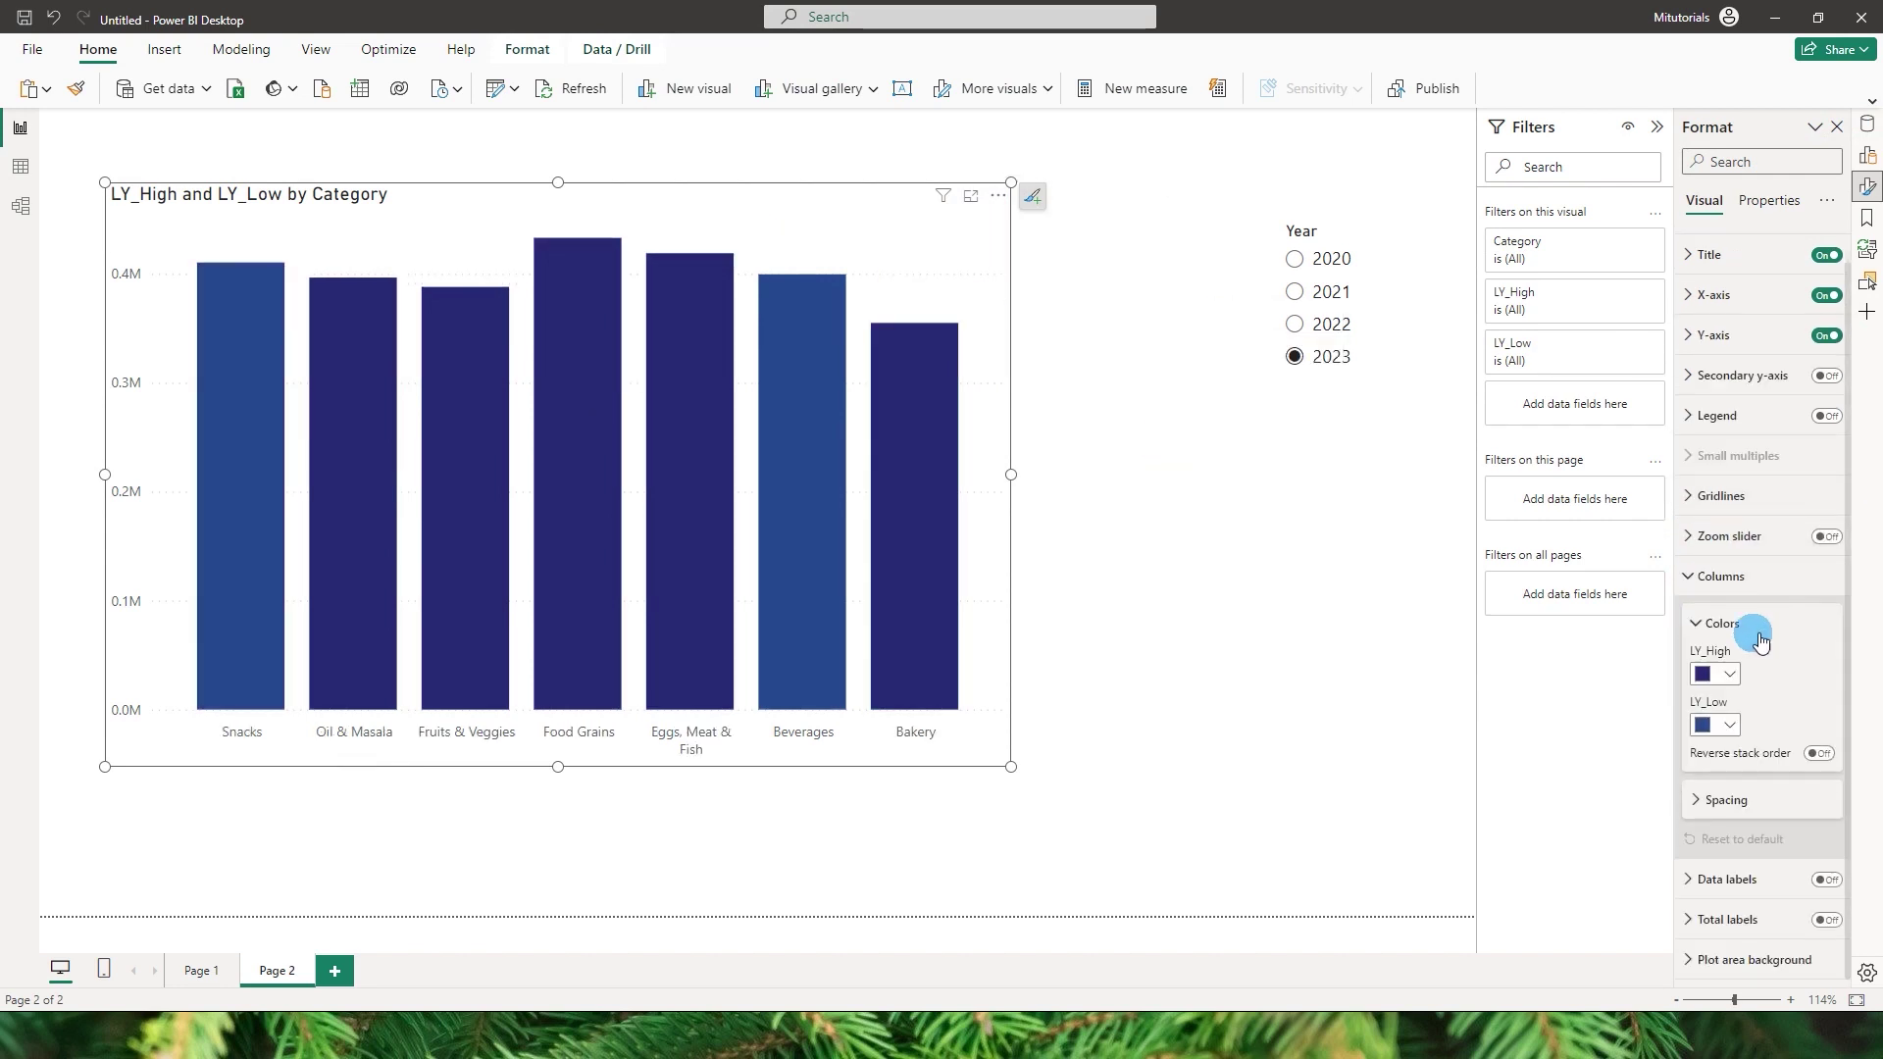
left_click(1726, 673)
left_click(1591, 595)
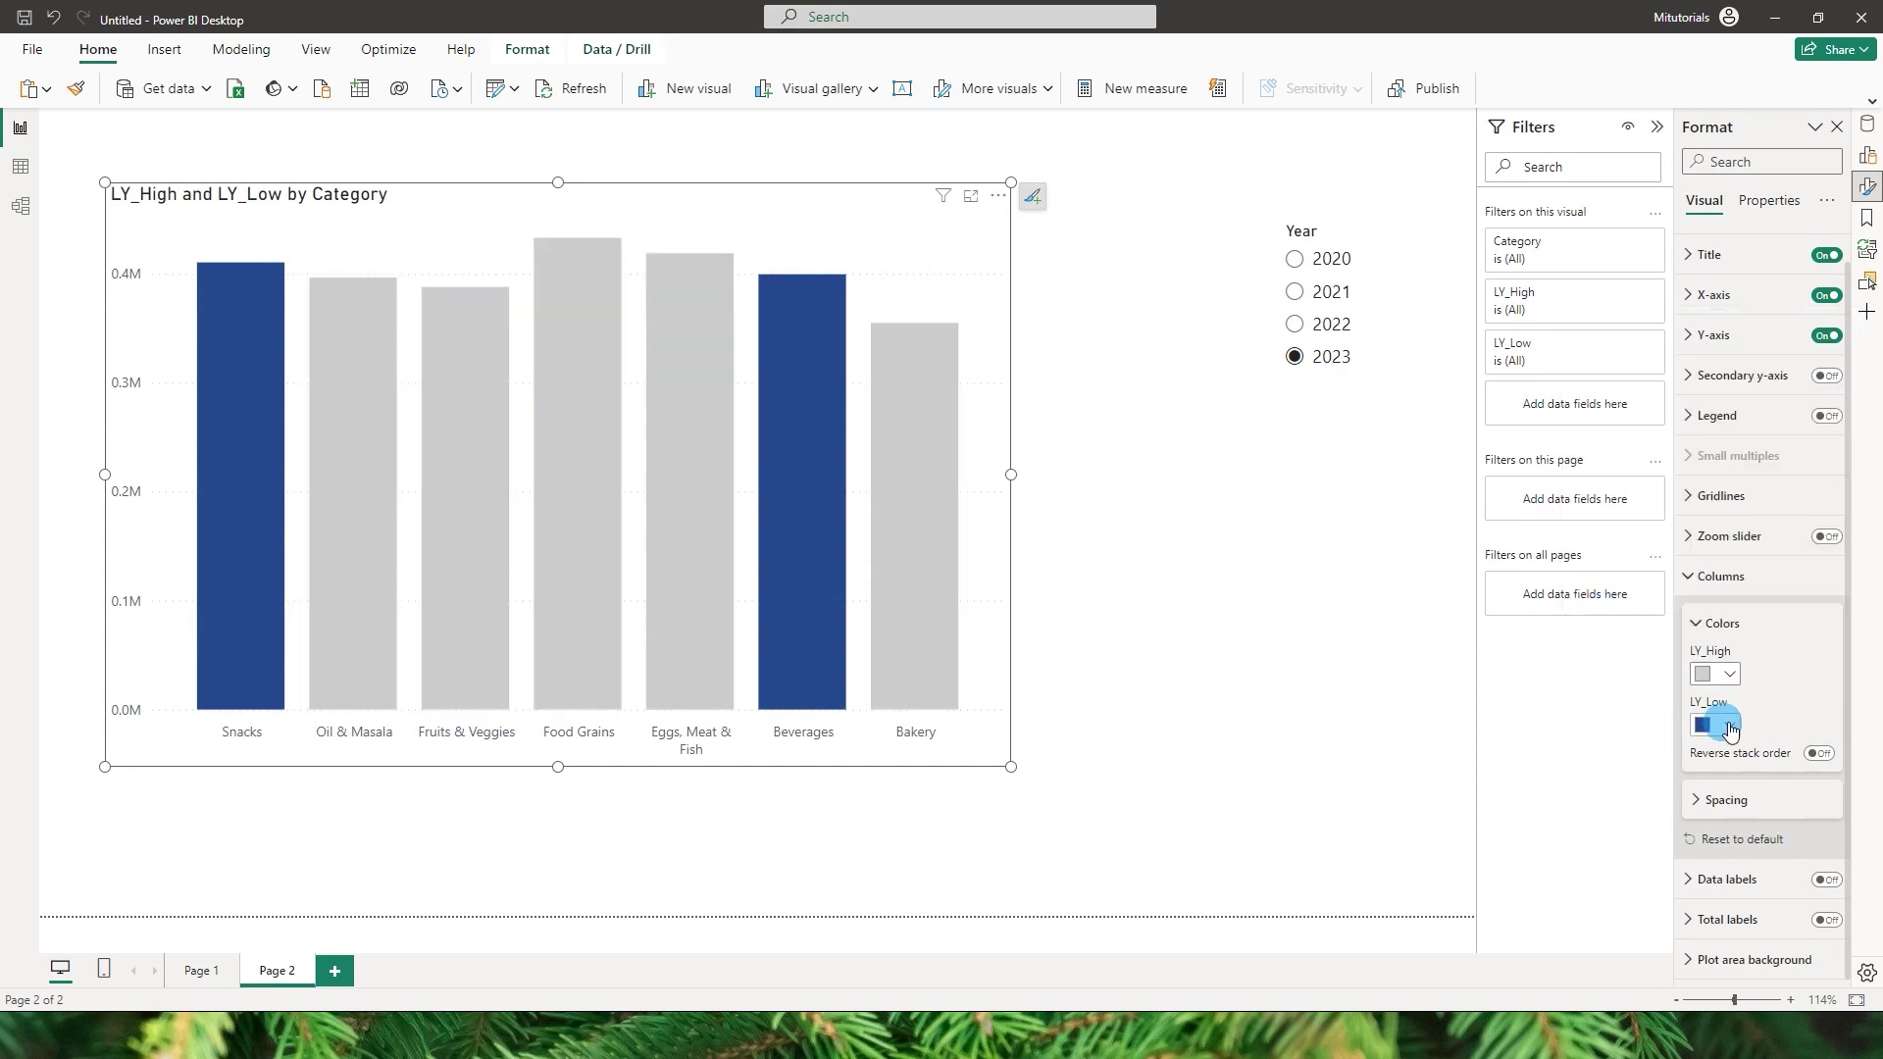
left_click(1716, 725)
left_click(1589, 592)
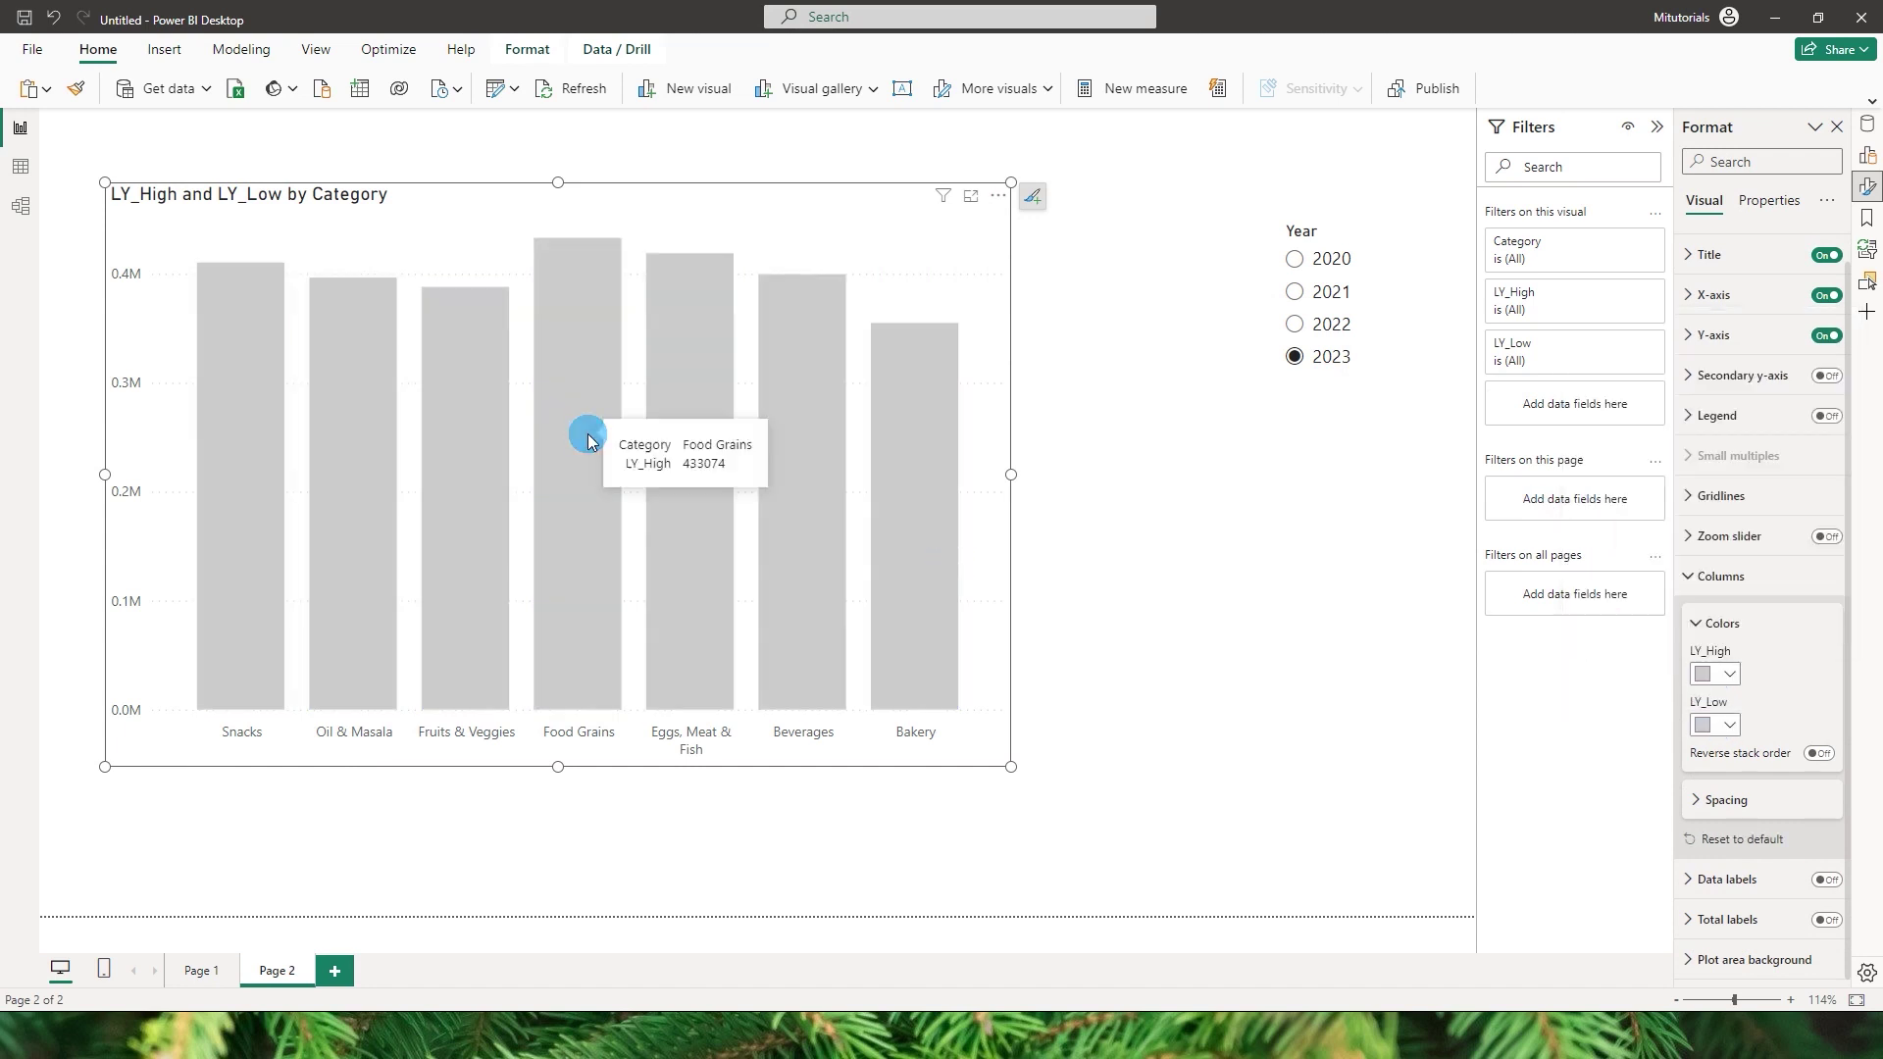
Set the inner padding of the chart's columns to 50 px.
left_click(1728, 801)
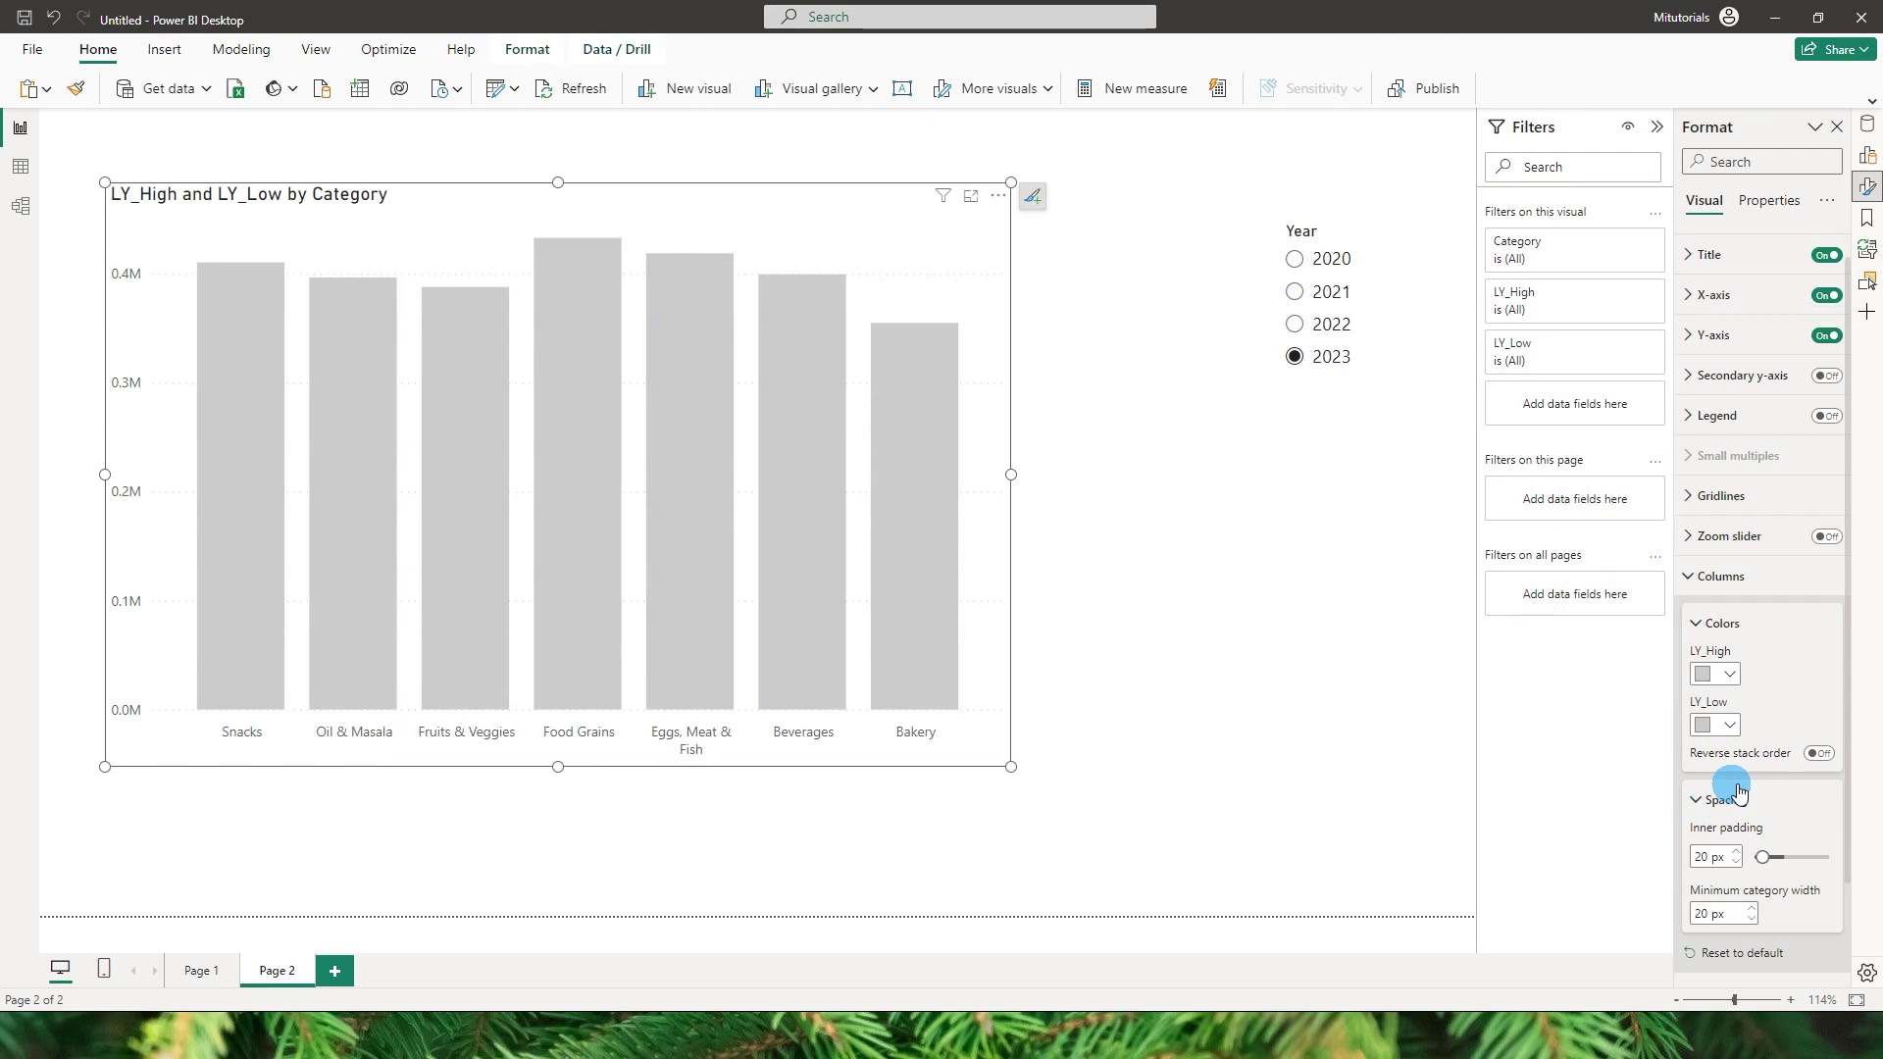
scroll(1765, 765, "down", 1)
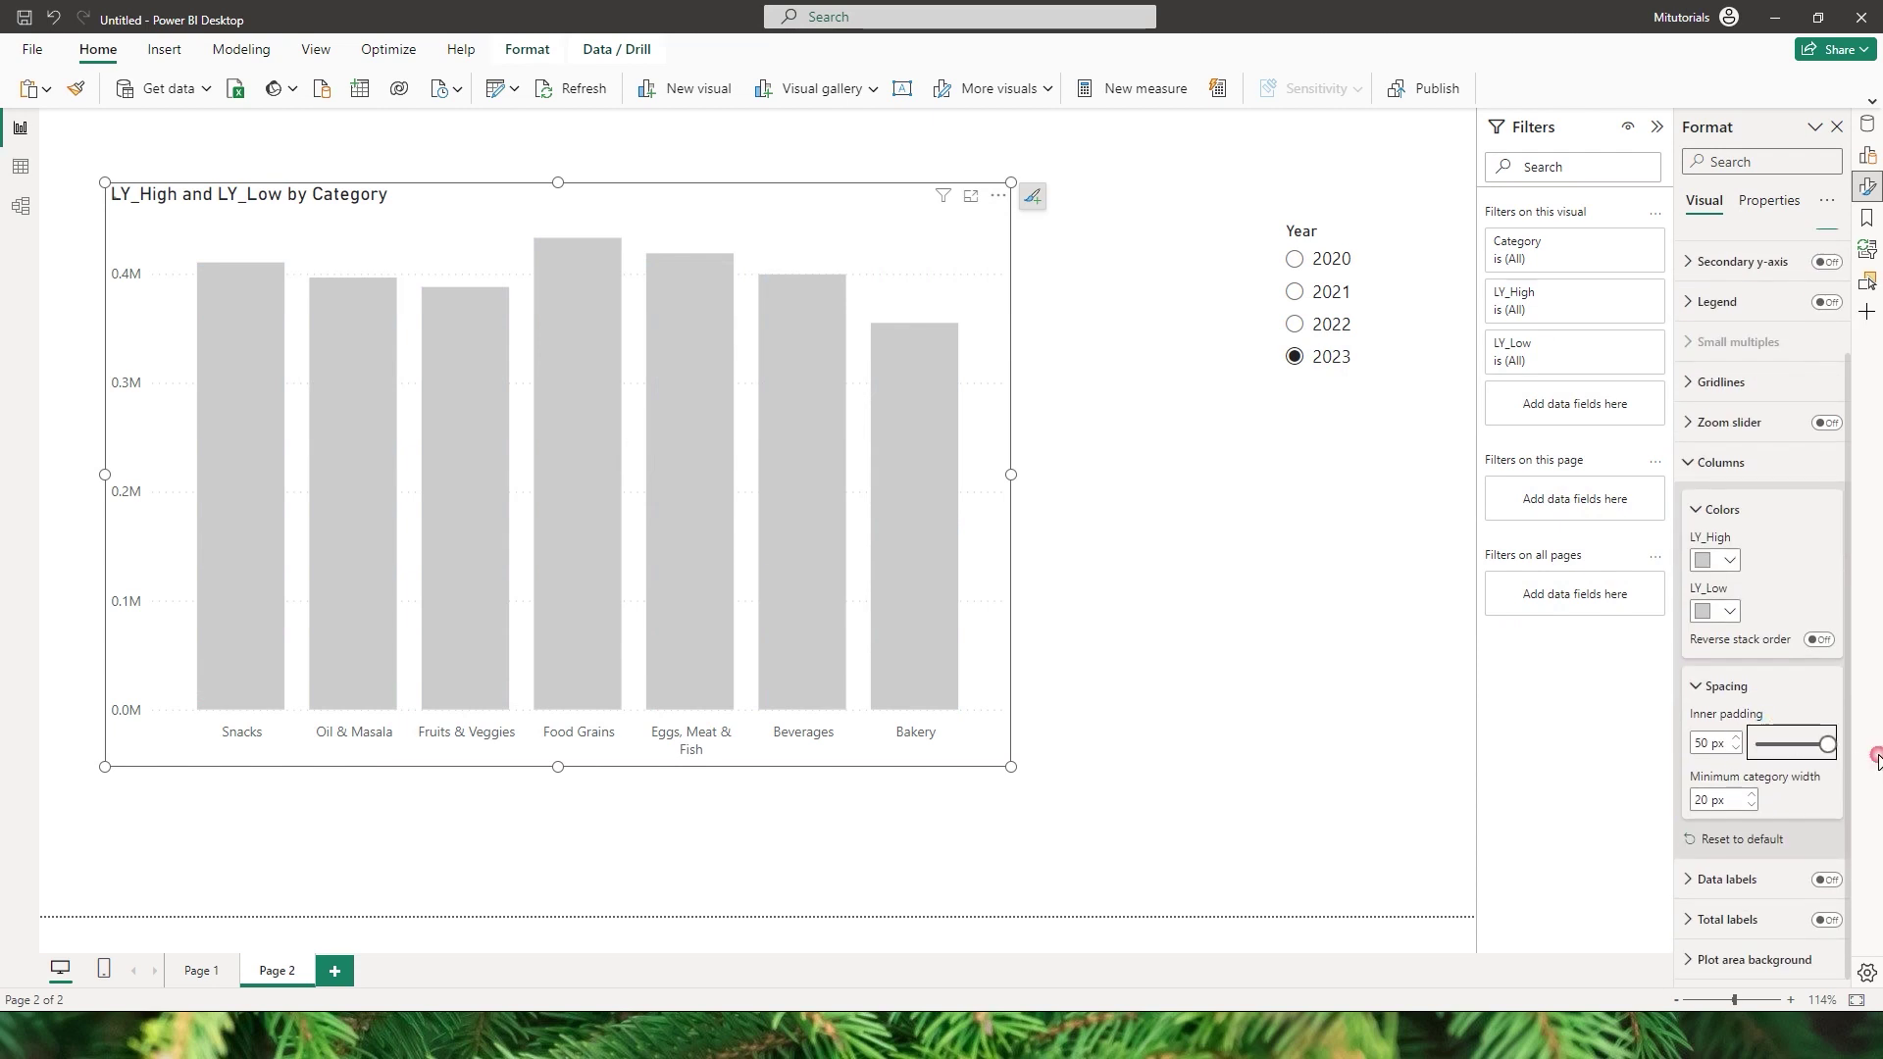
left_click_drag(1876, 760, 1848, 753)
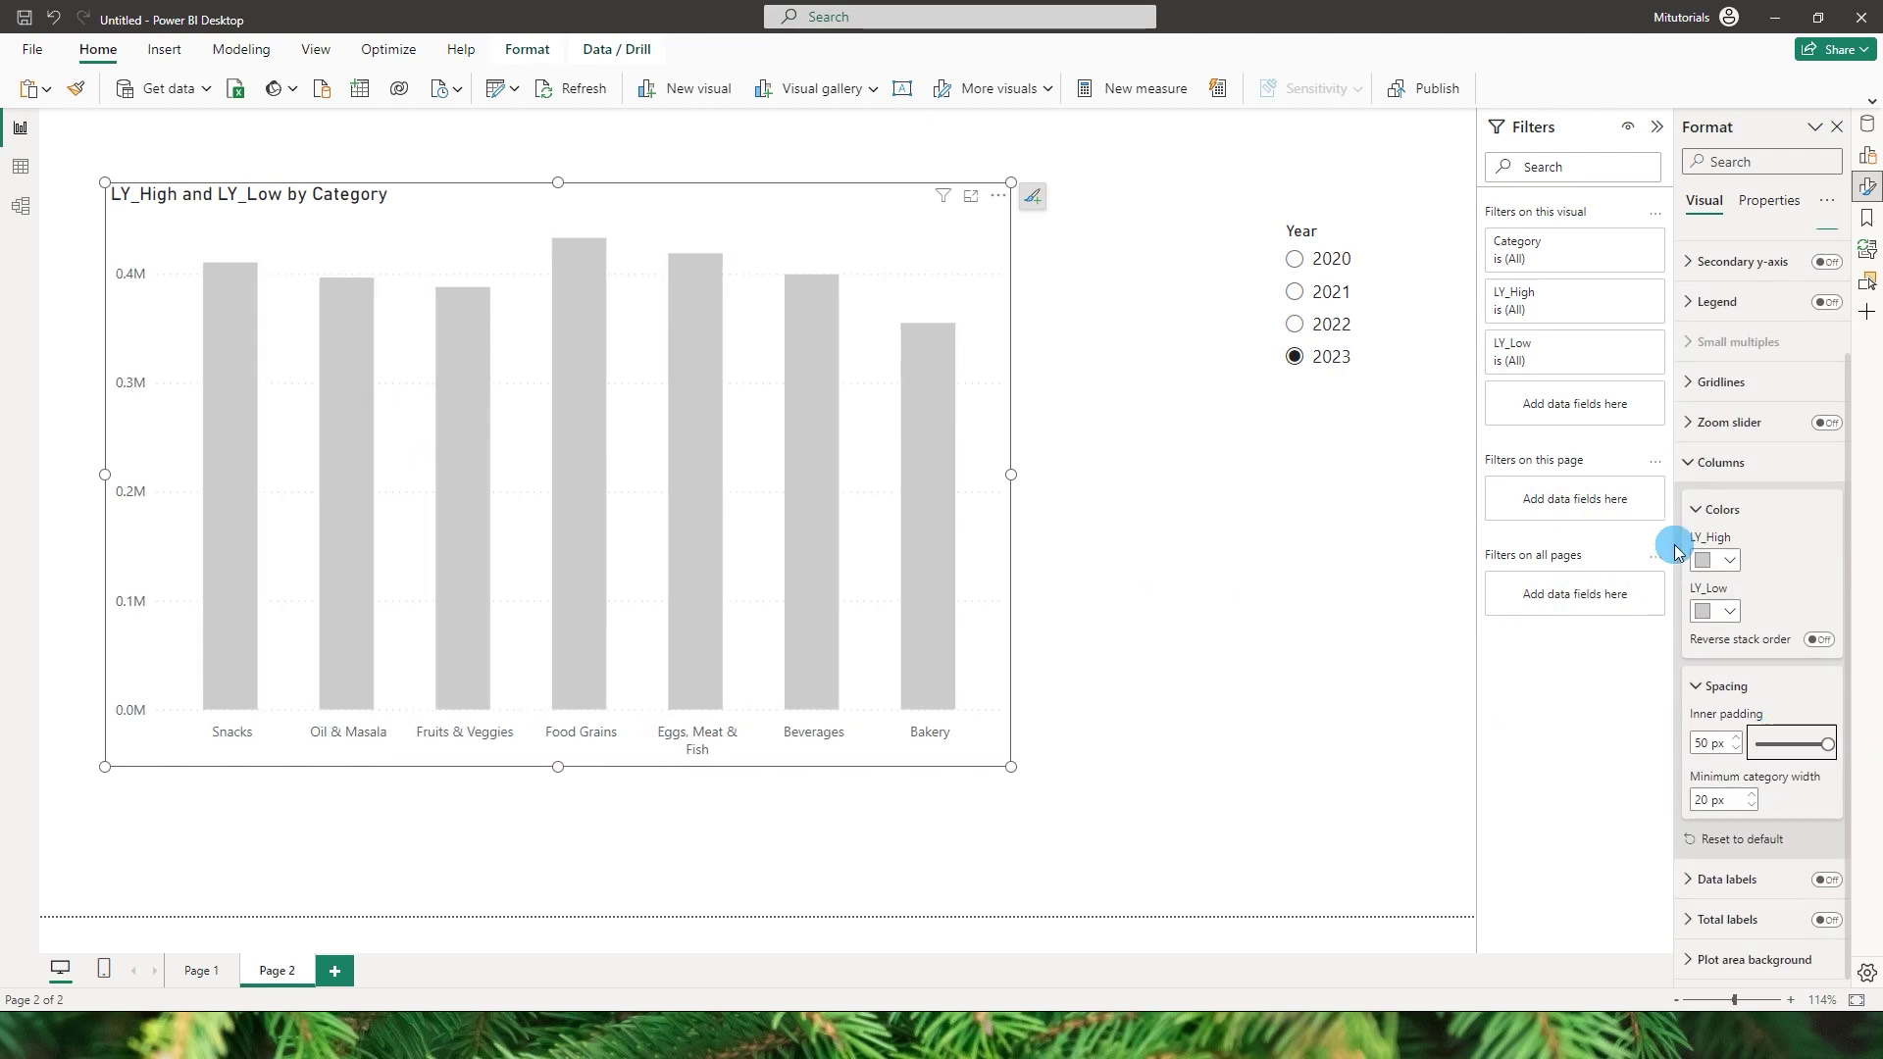
Add the TY_High and TY_Low measures from the Orders table to the chart's line y-axis.
left_click(1748, 497)
left_click(1506, 584)
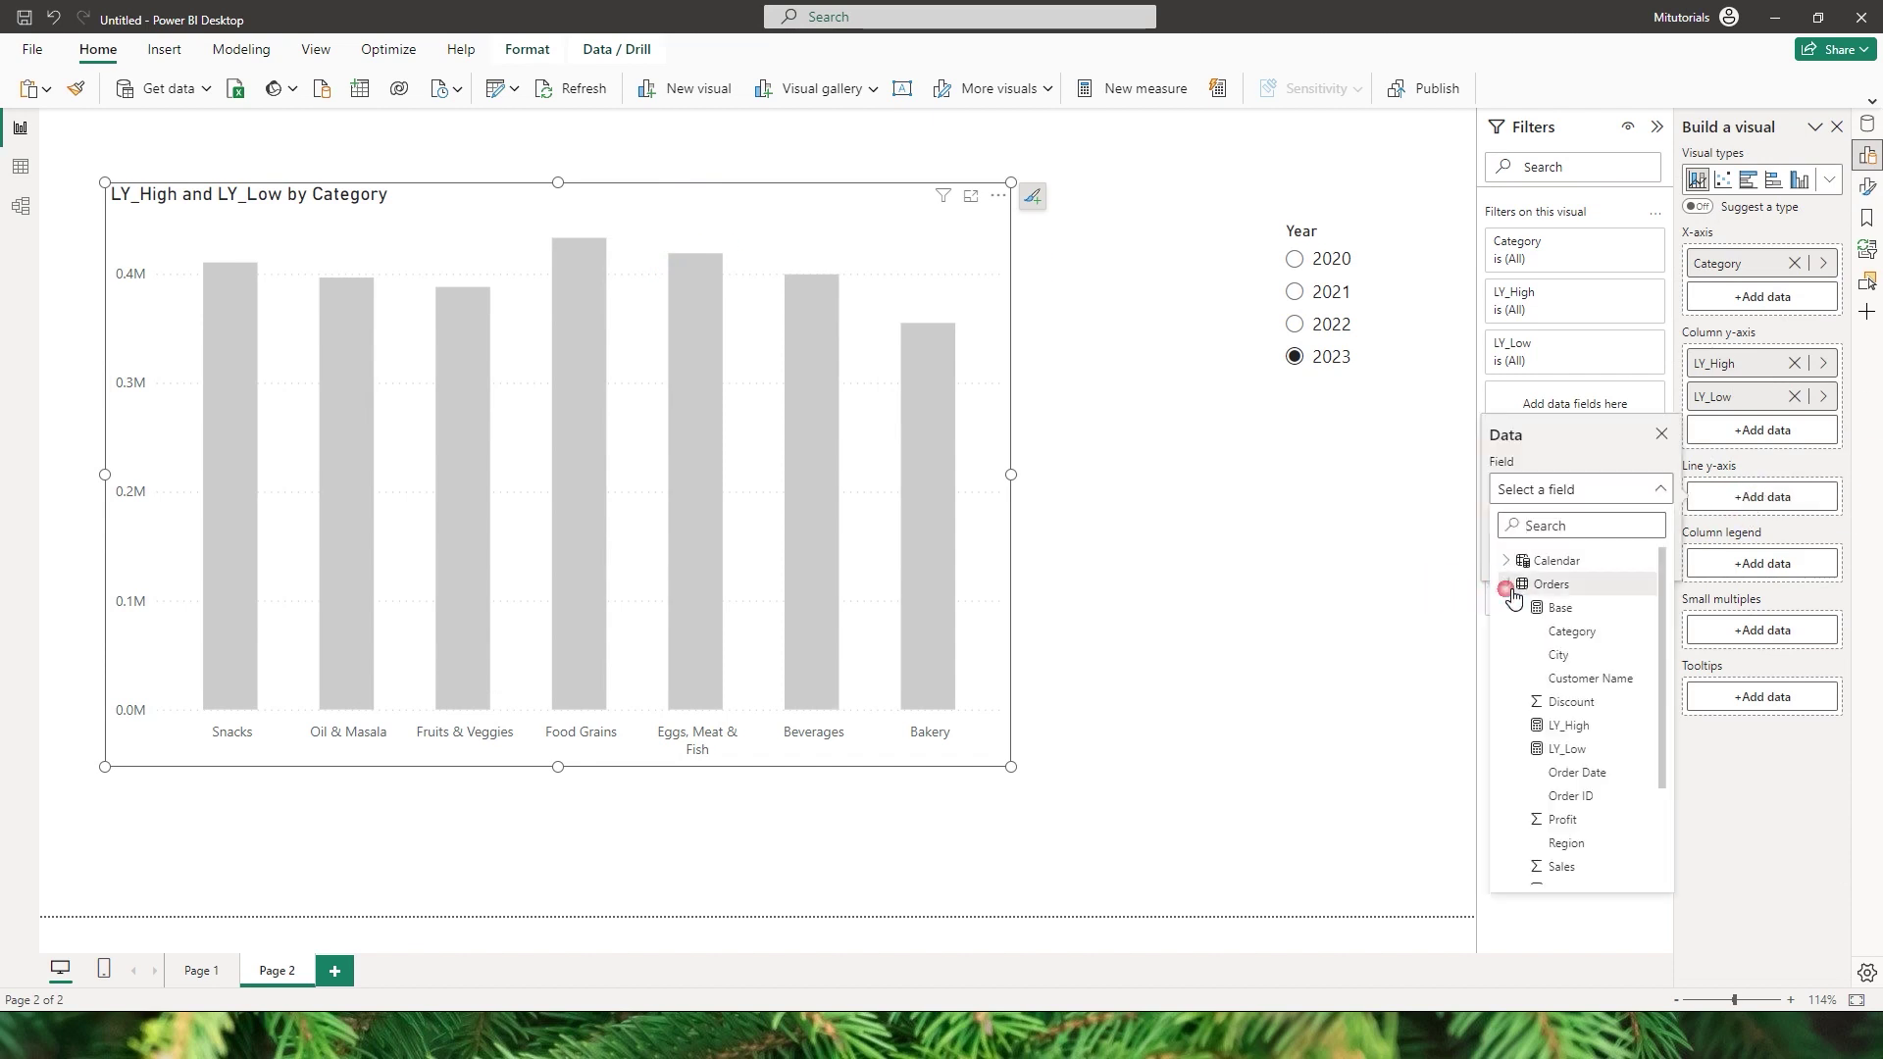
scroll(1573, 746, "down", 3)
left_click(1580, 849)
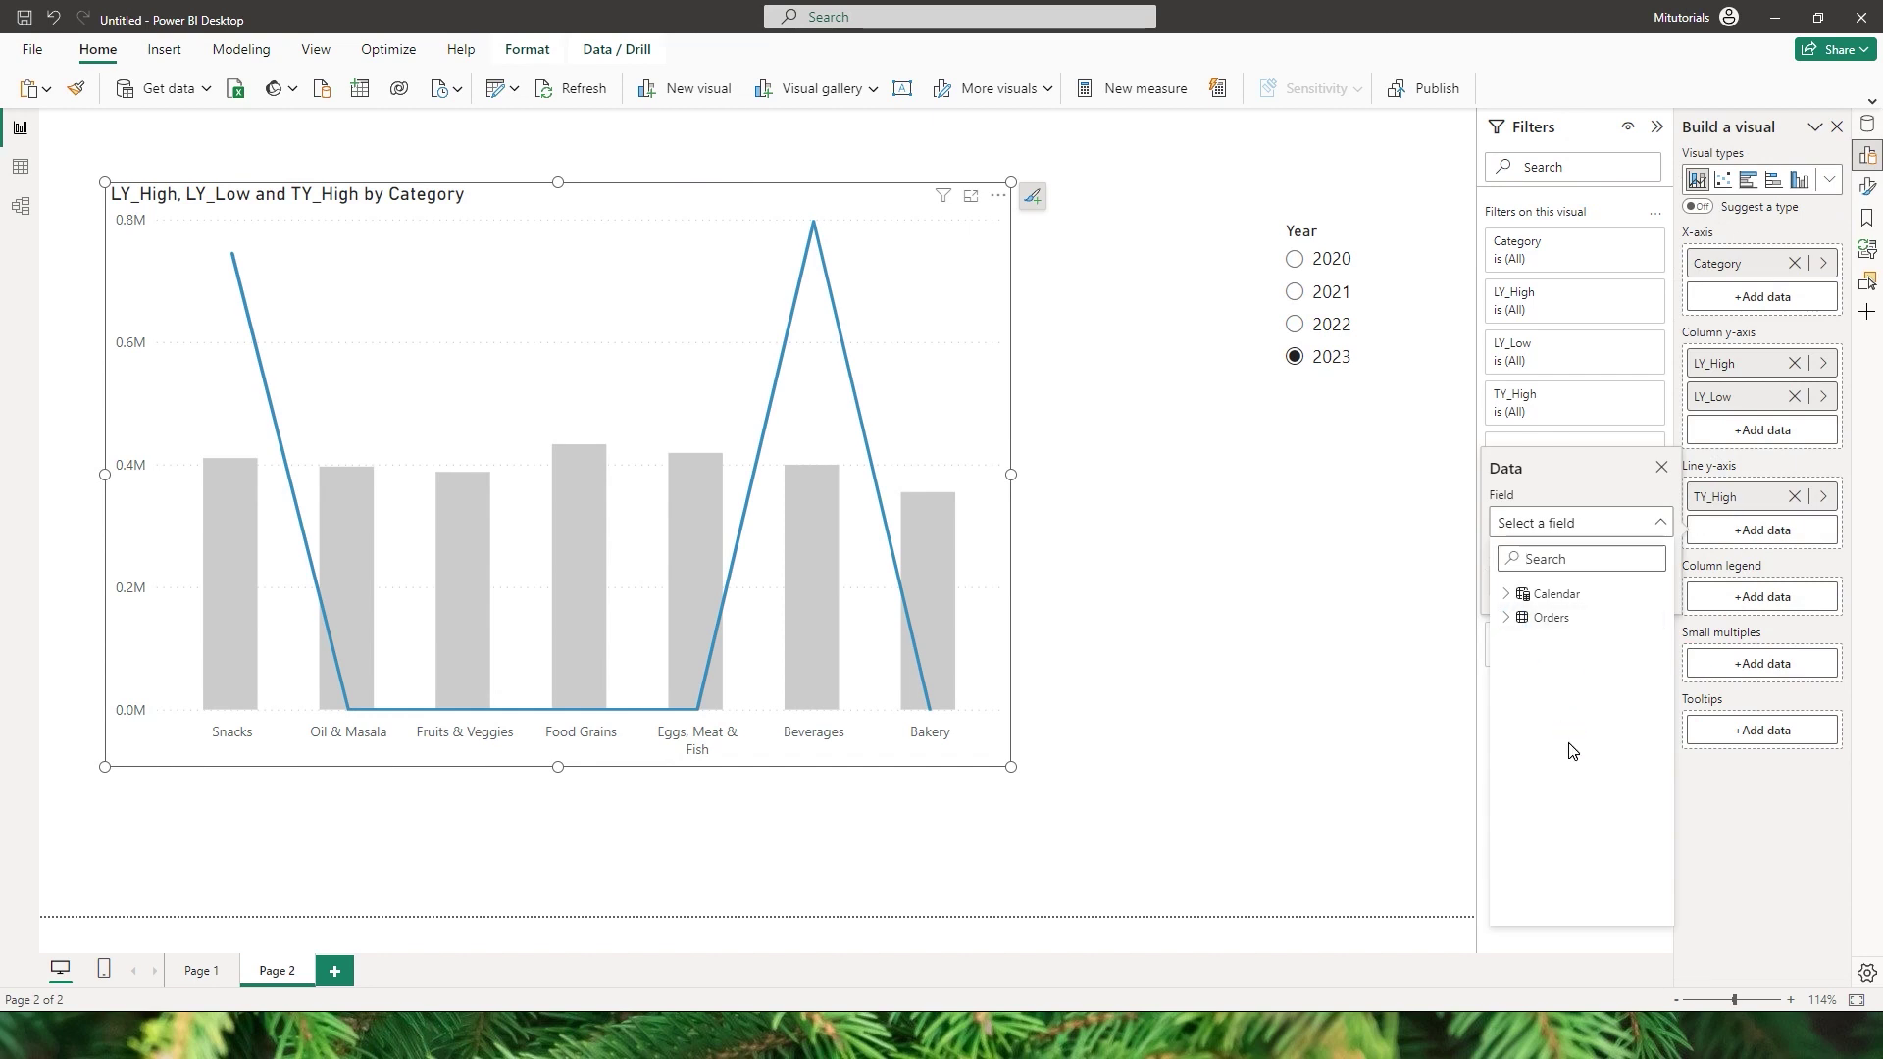
left_click(1535, 618)
scroll(1555, 714, "down", 3)
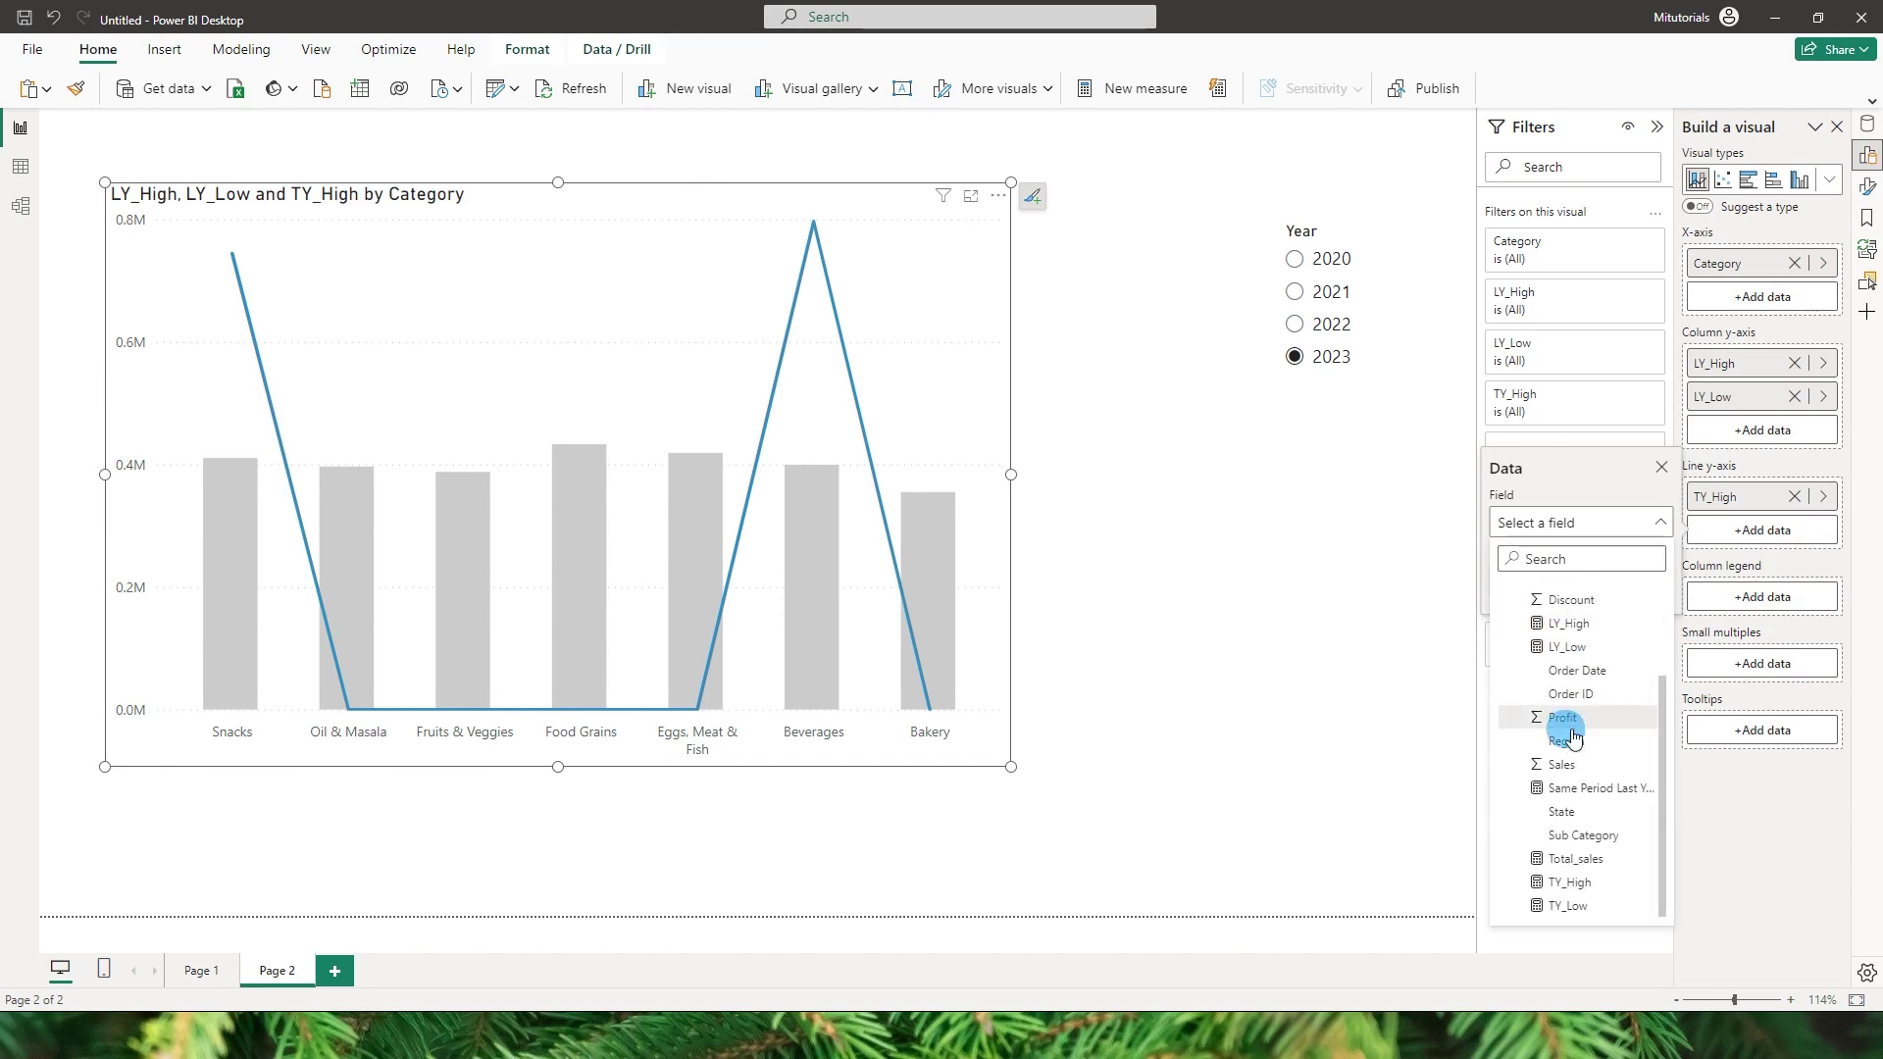
left_click(1563, 893)
left_click(1021, 412)
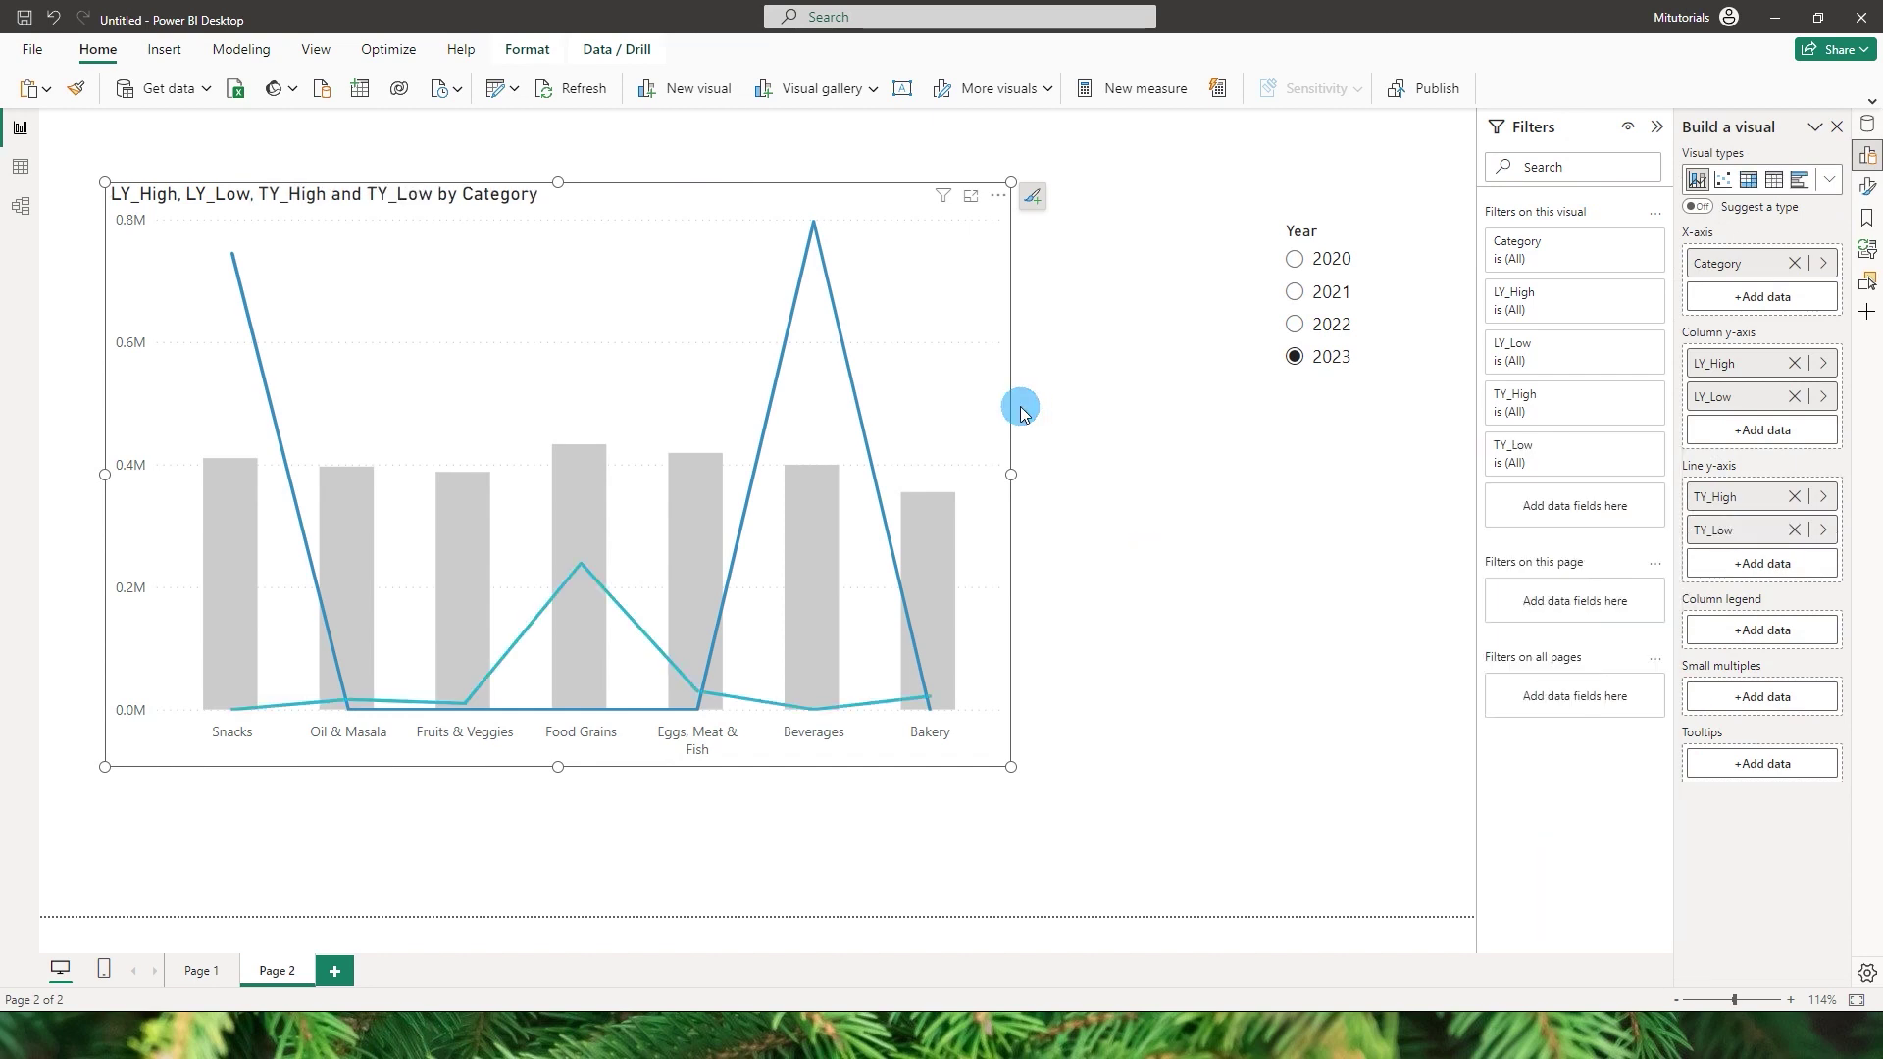
Hide the chart's lines by setting the stroke width to 0 px for all series.
left_click(1873, 192)
left_click(747, 657)
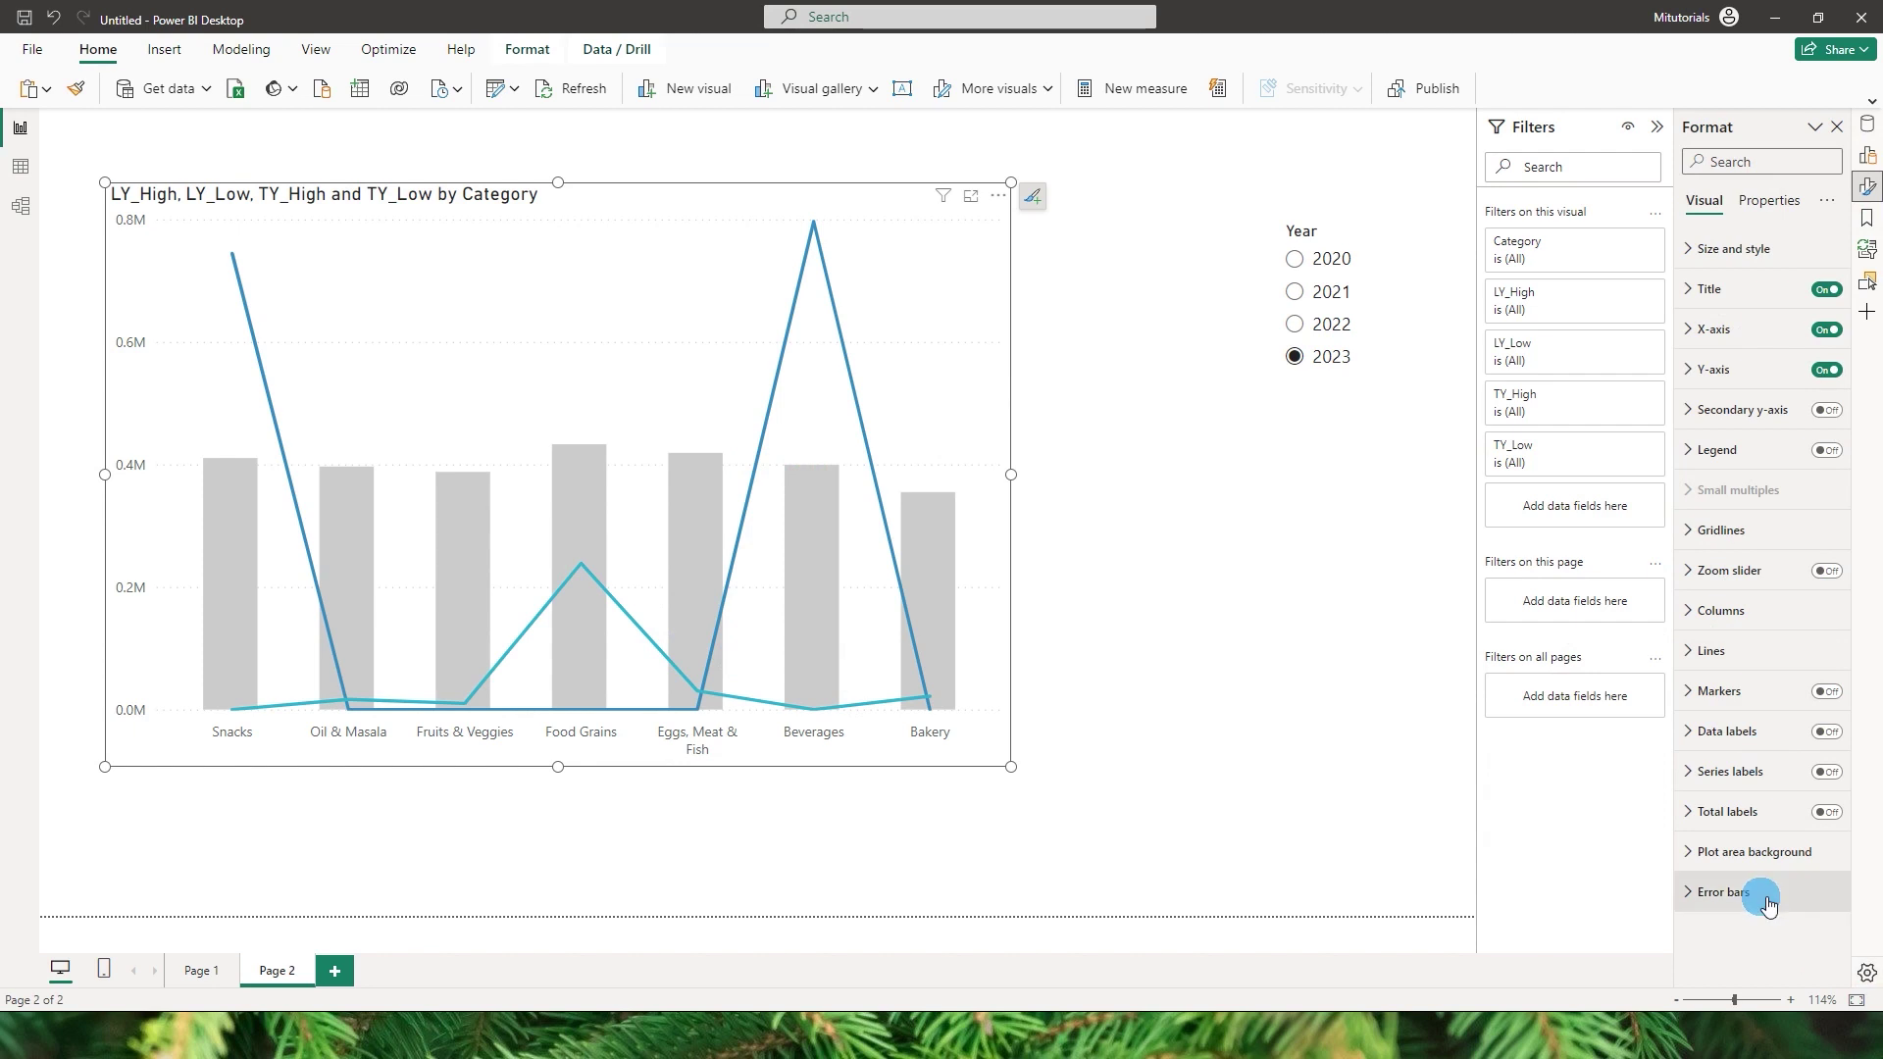
left_click(1707, 653)
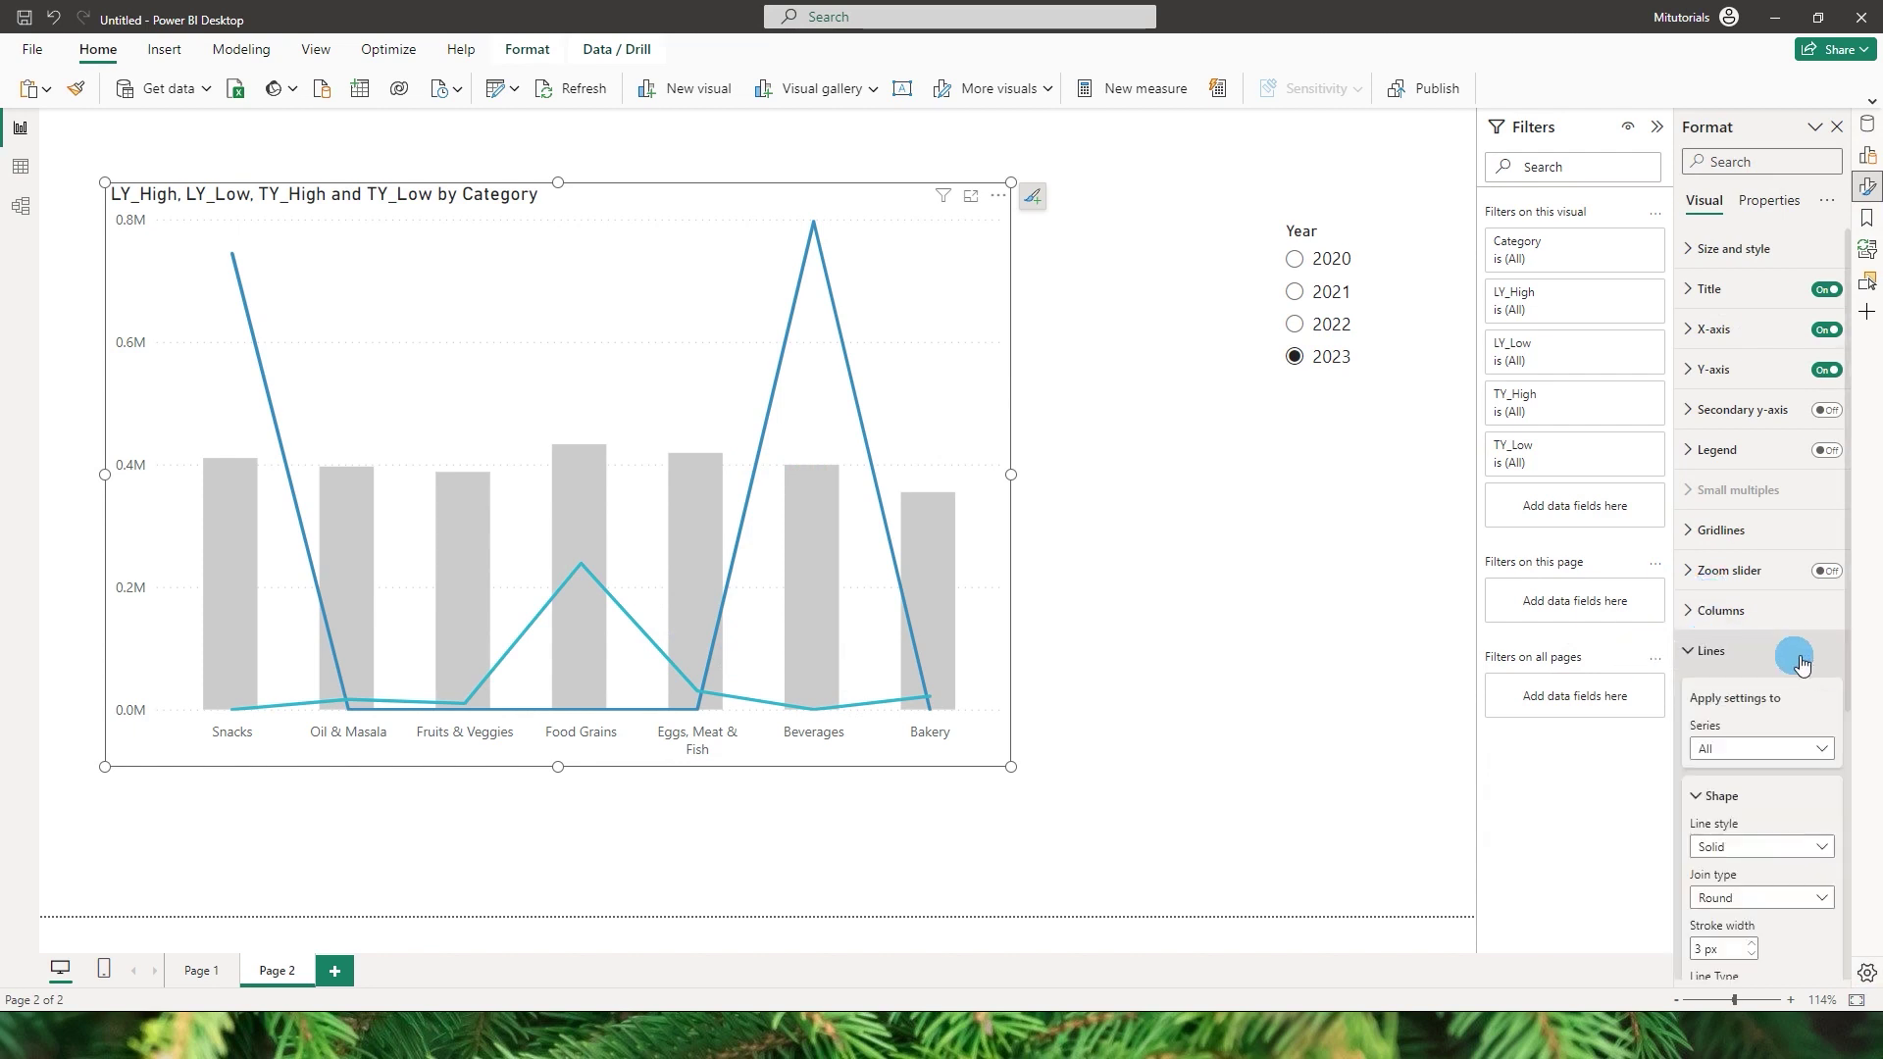
scroll(1774, 657, "down", 4)
left_click(1753, 537)
left_click(1760, 544)
left_click(1760, 544)
left_click(1760, 544)
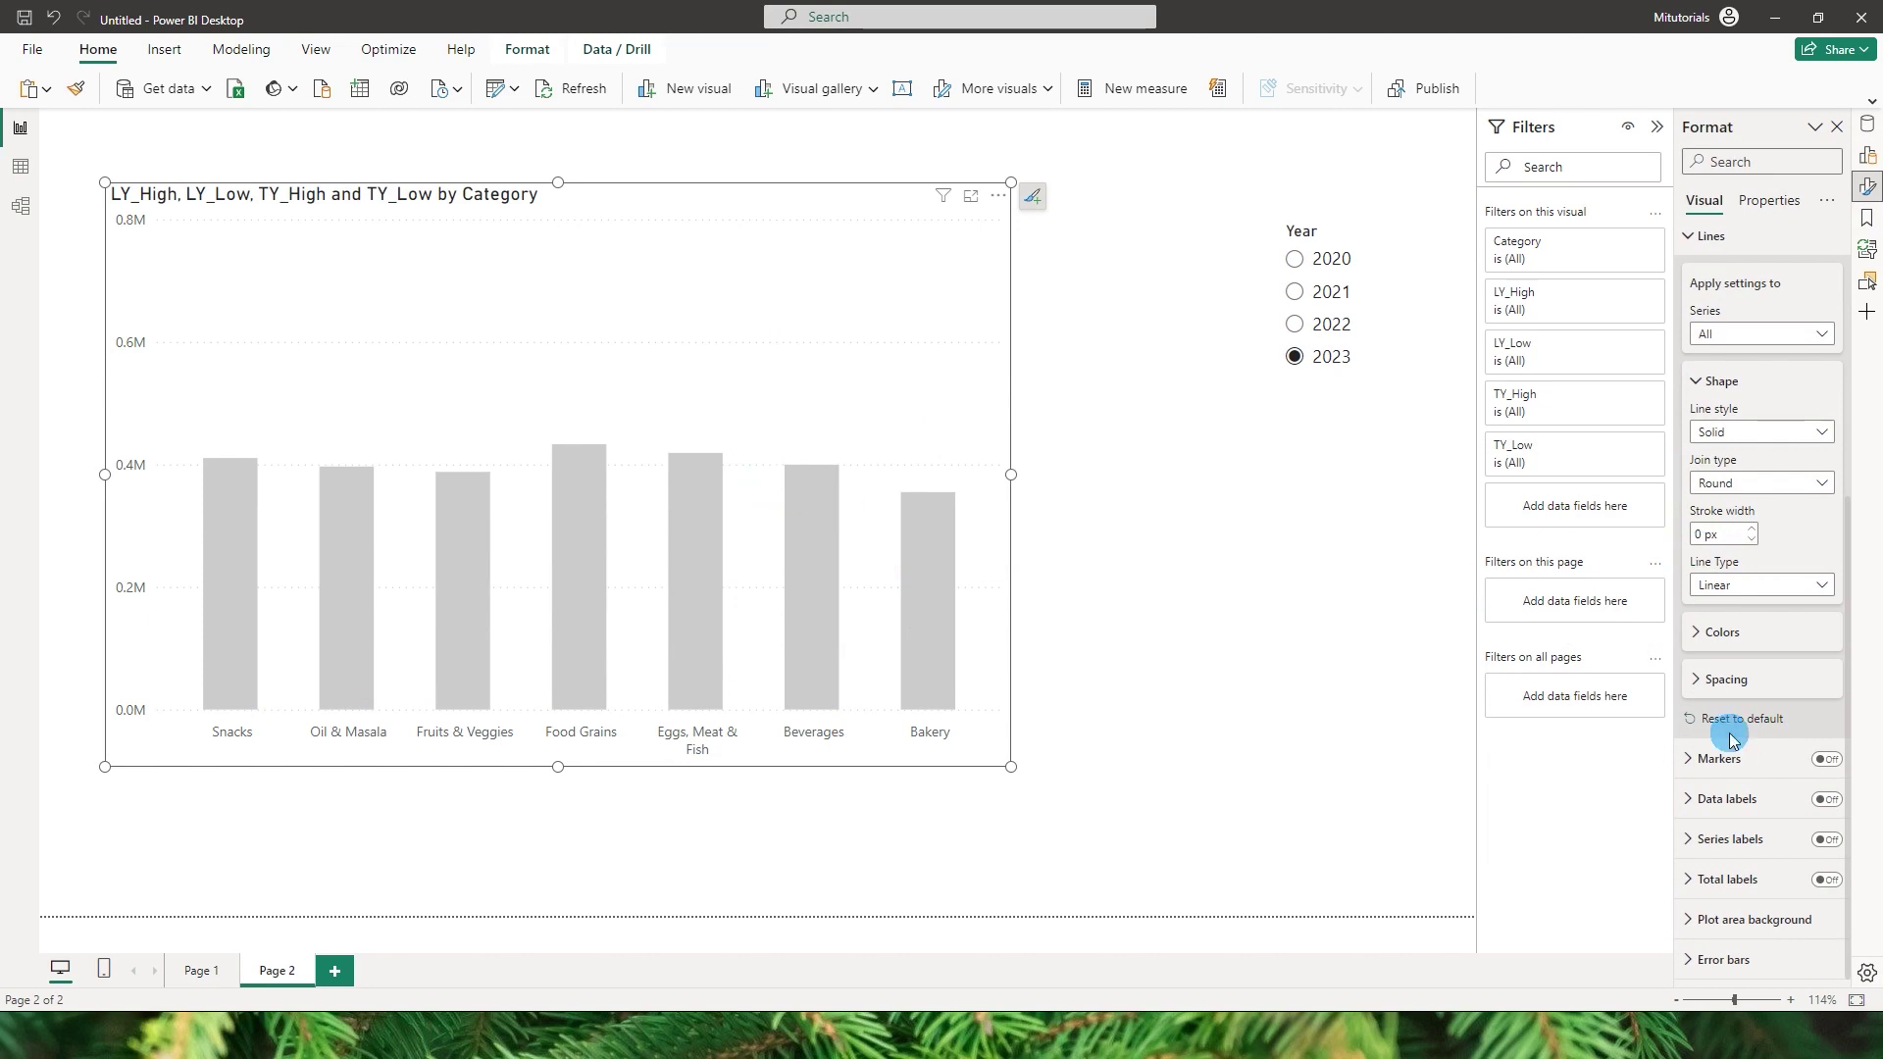
Enable error bars for the TY_High series, using TY_High as the upper bound and Base as the lower bound.
left_click(1723, 956)
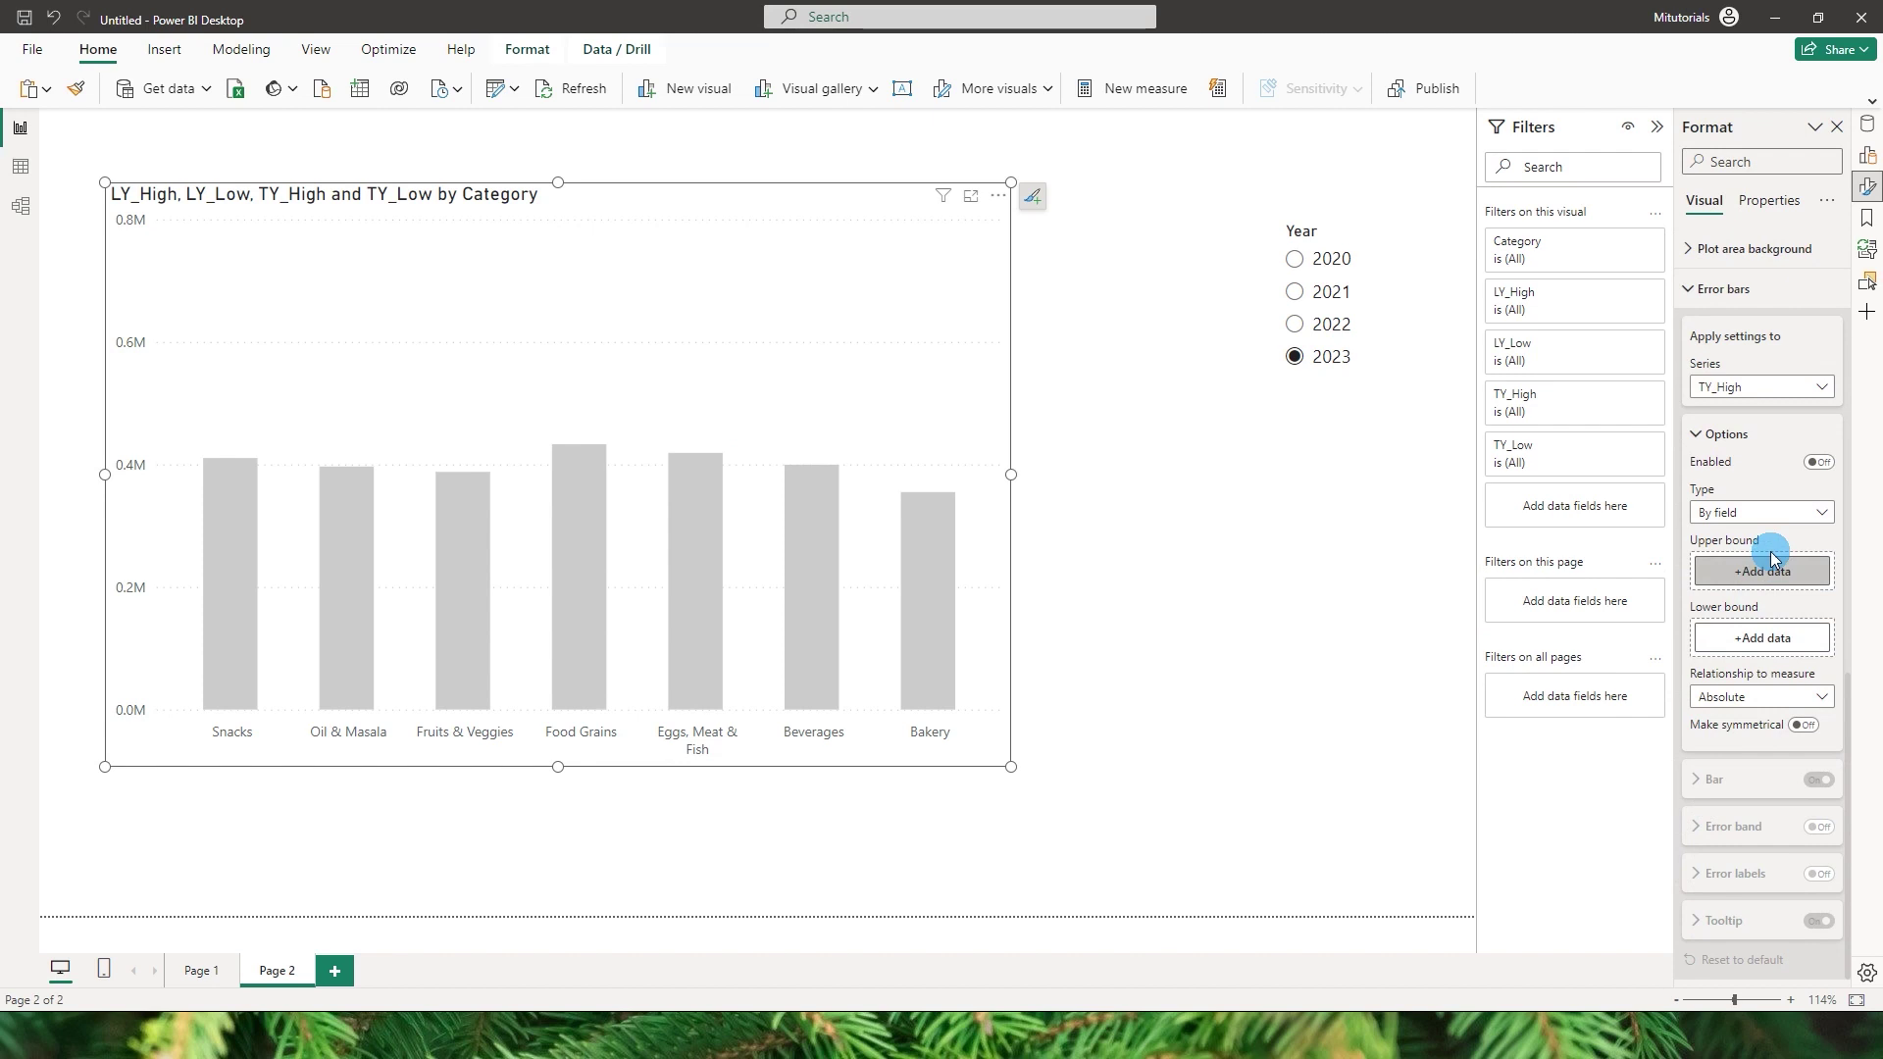
left_click(1762, 386)
left_click(1726, 407)
left_click(1812, 593)
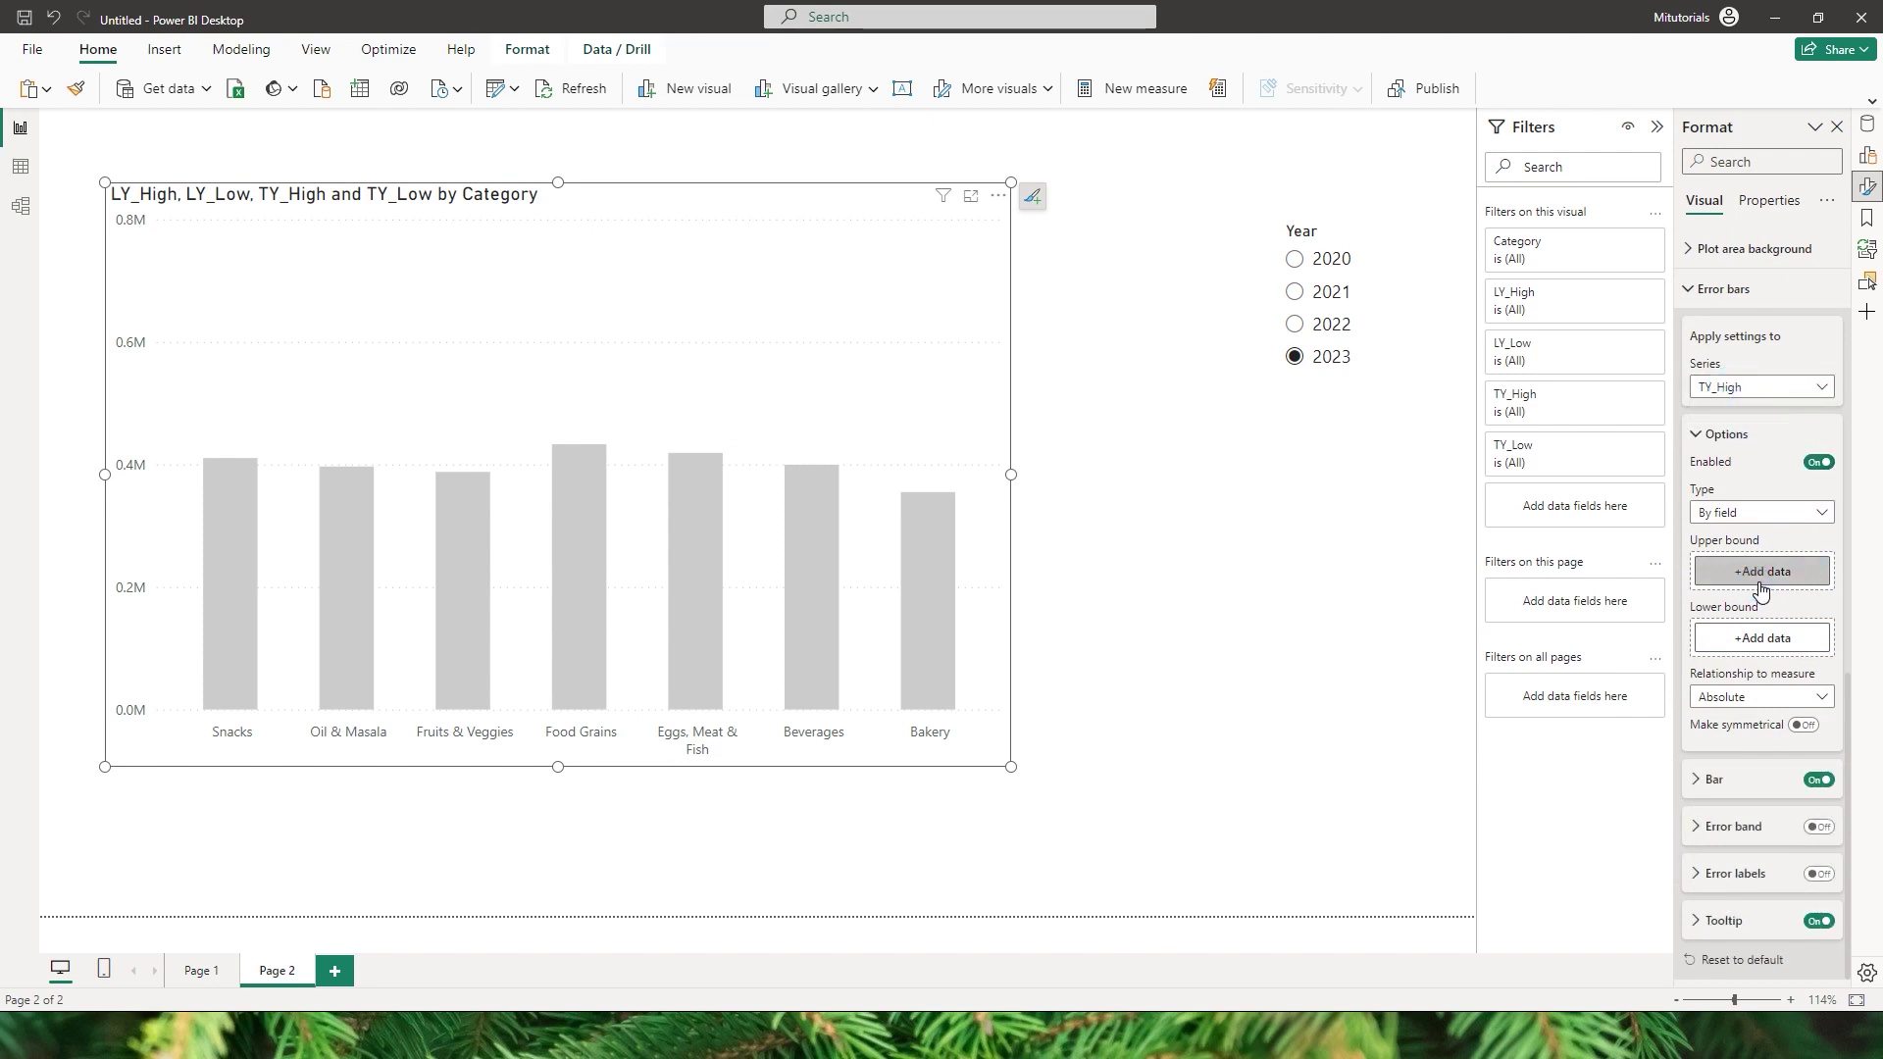
left_click(1515, 660)
scroll(1579, 775, "down", 3)
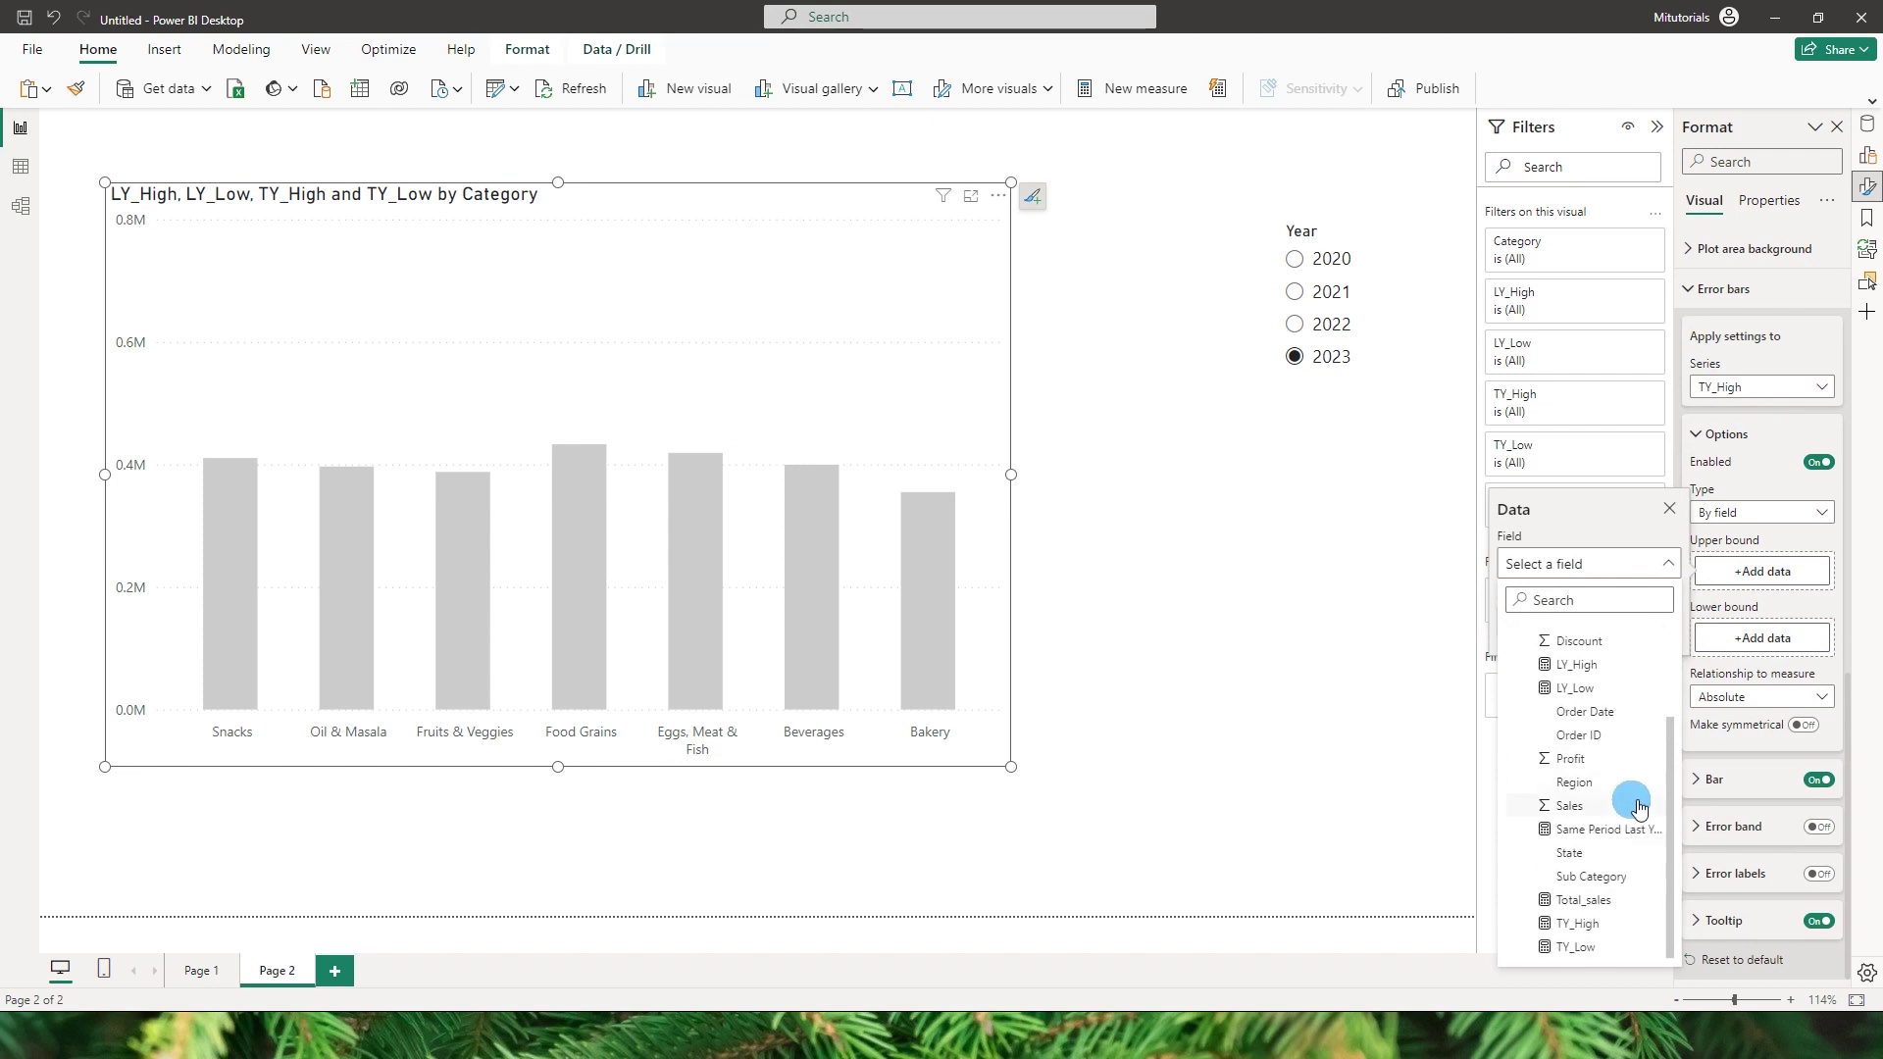
left_click(1578, 926)
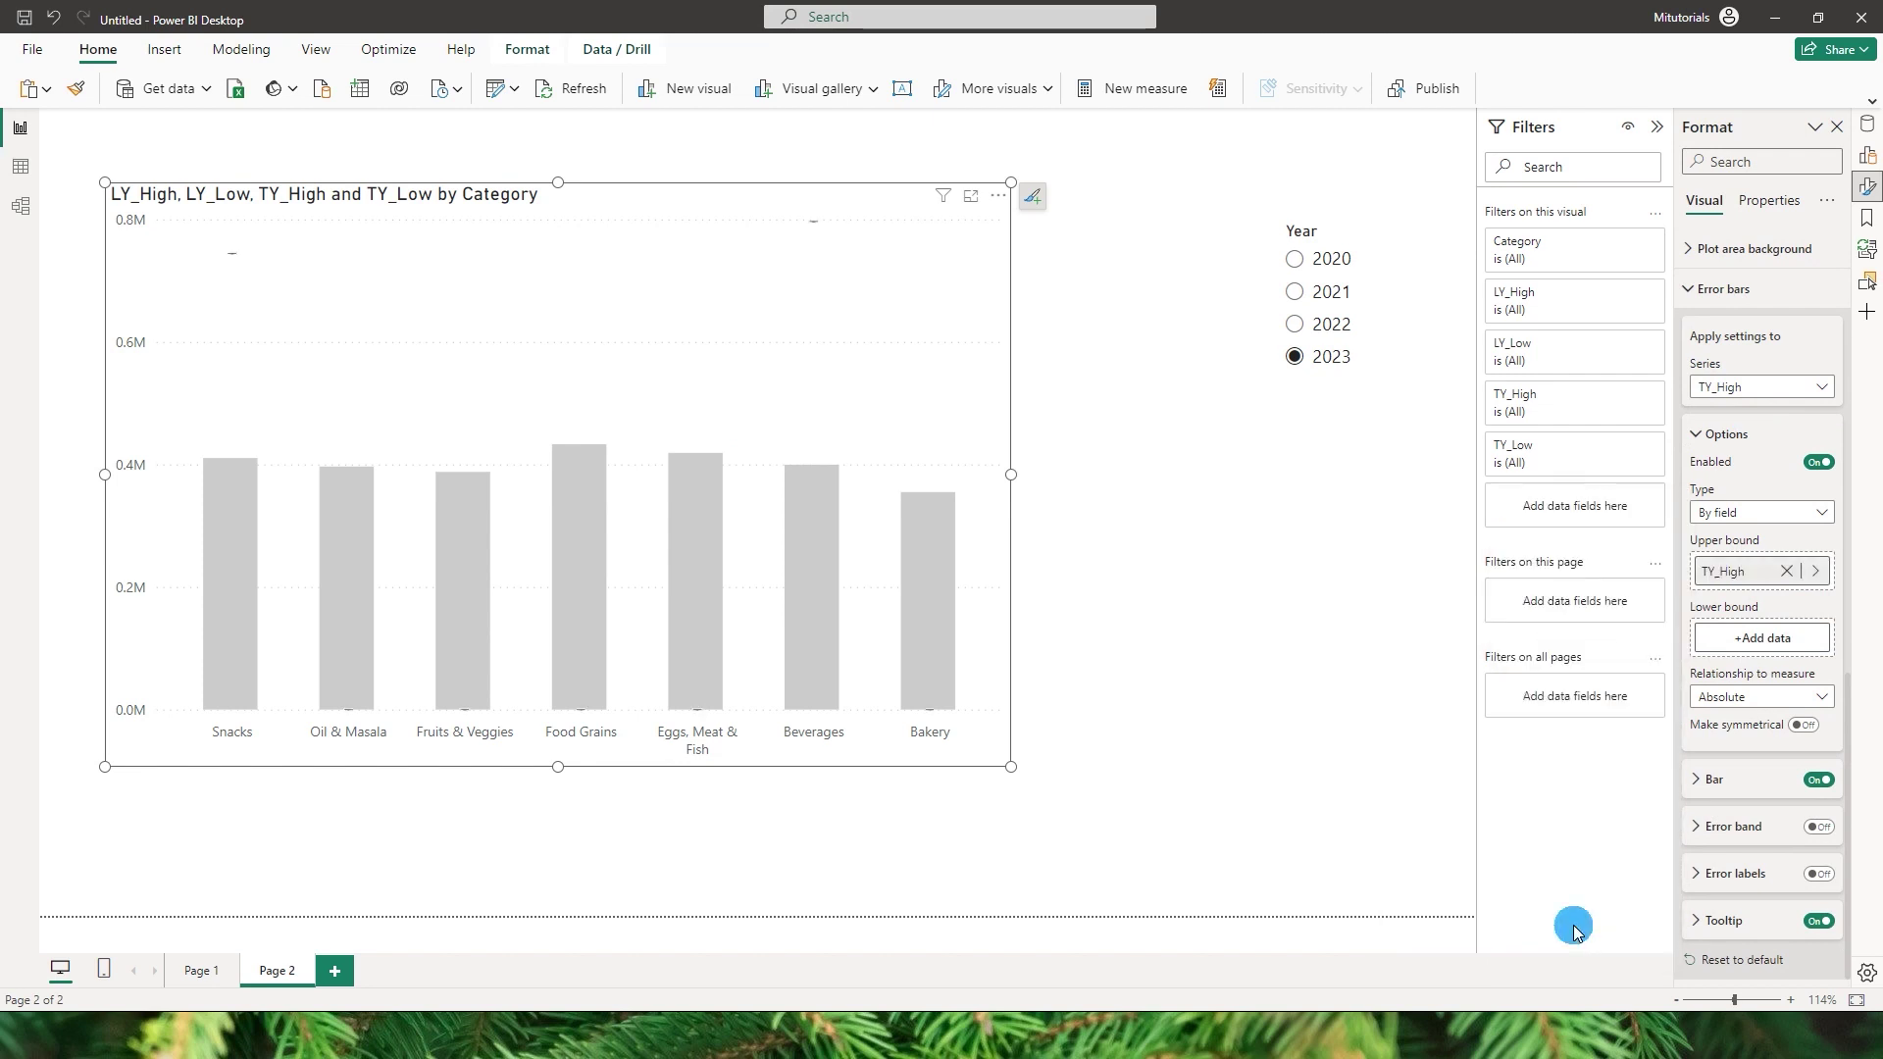
left_click(1754, 647)
left_click(1518, 314)
left_click(1567, 332)
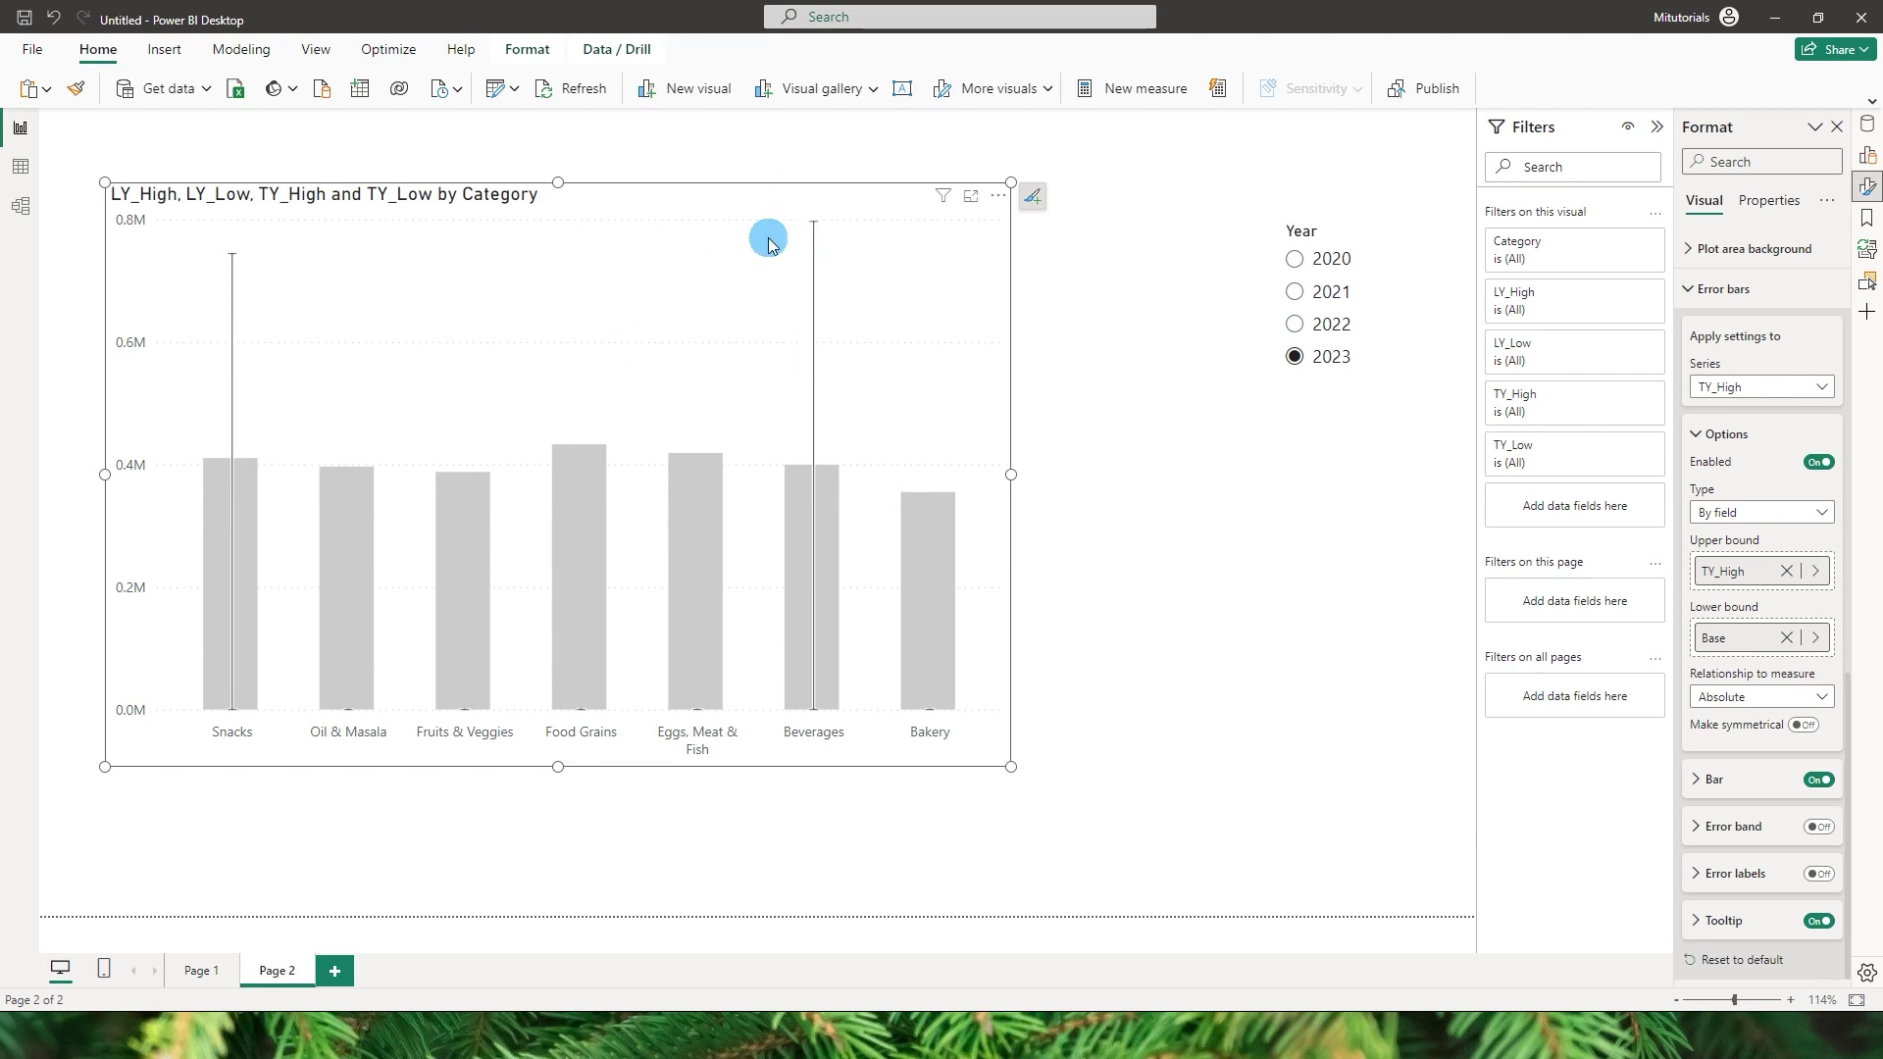
Set the maximum of the chart's Y-axis range to 10000.
left_click(132, 221)
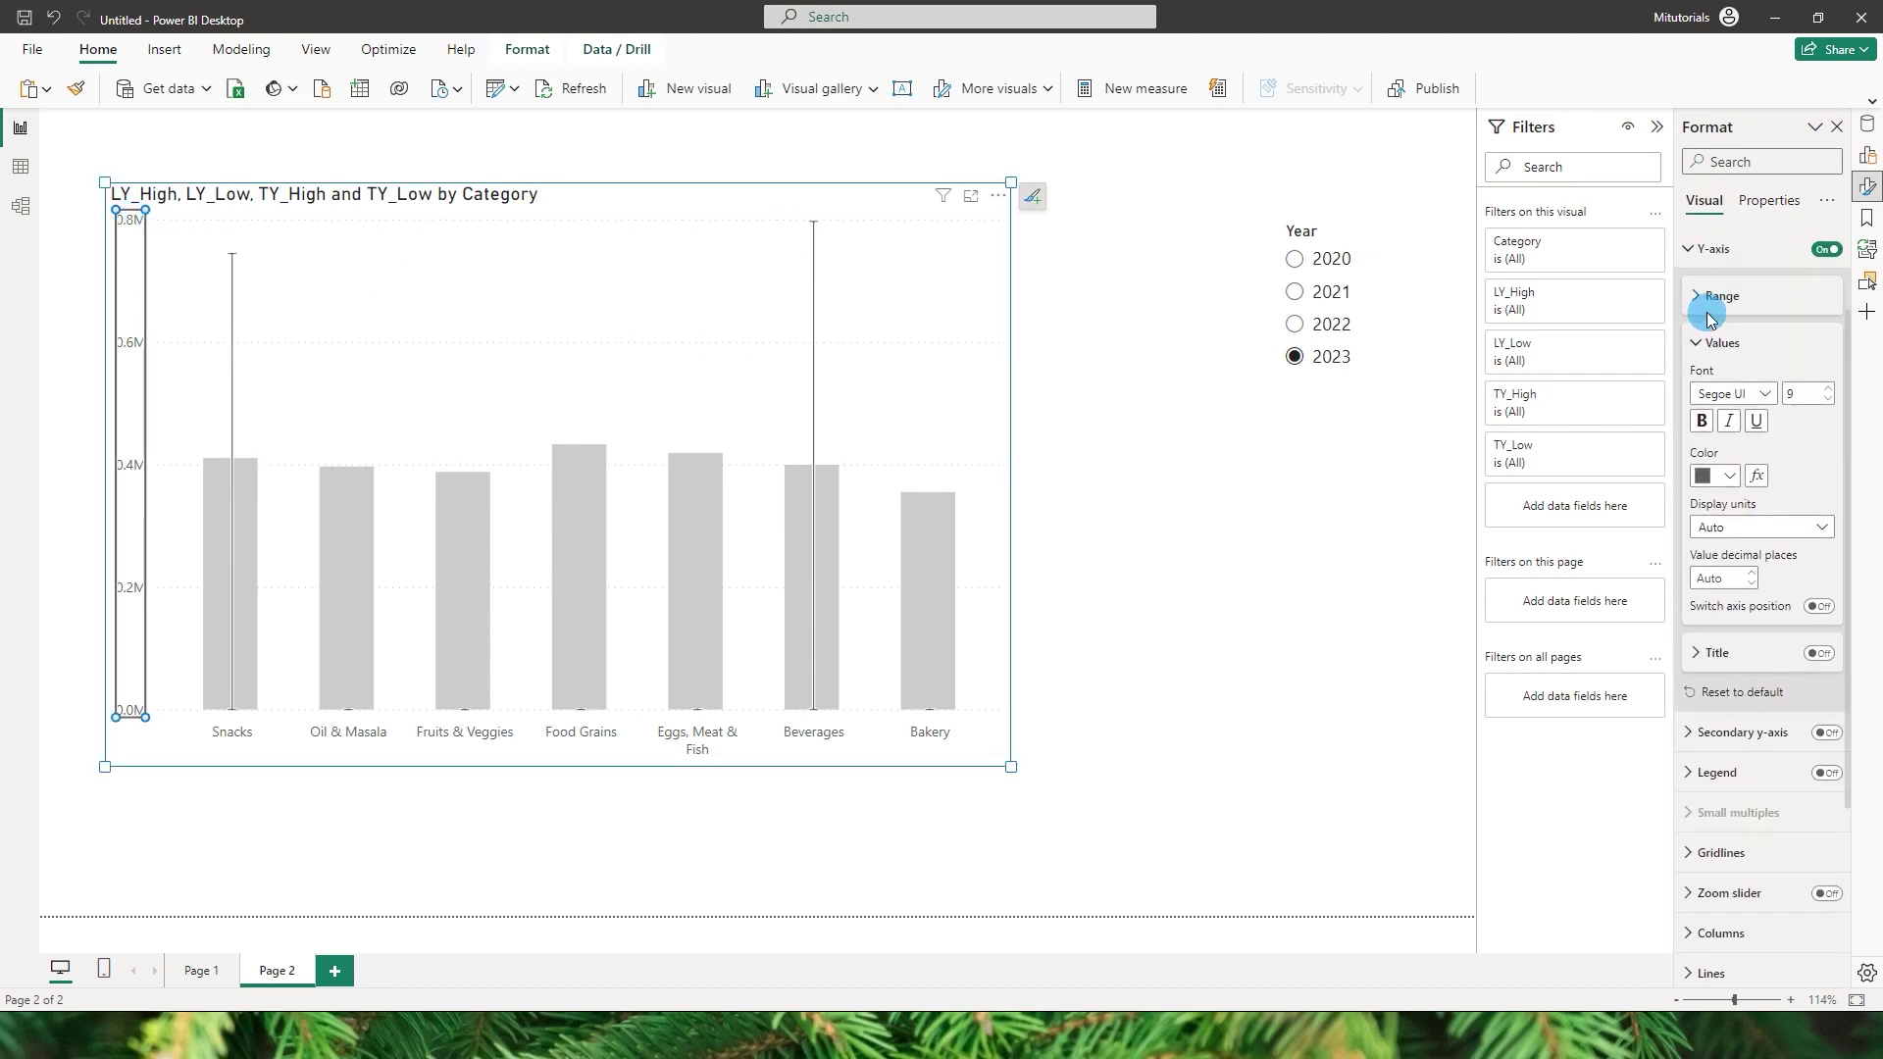
left_click(1711, 312)
left_click(219, 370)
left_click(1725, 410)
type("10000")
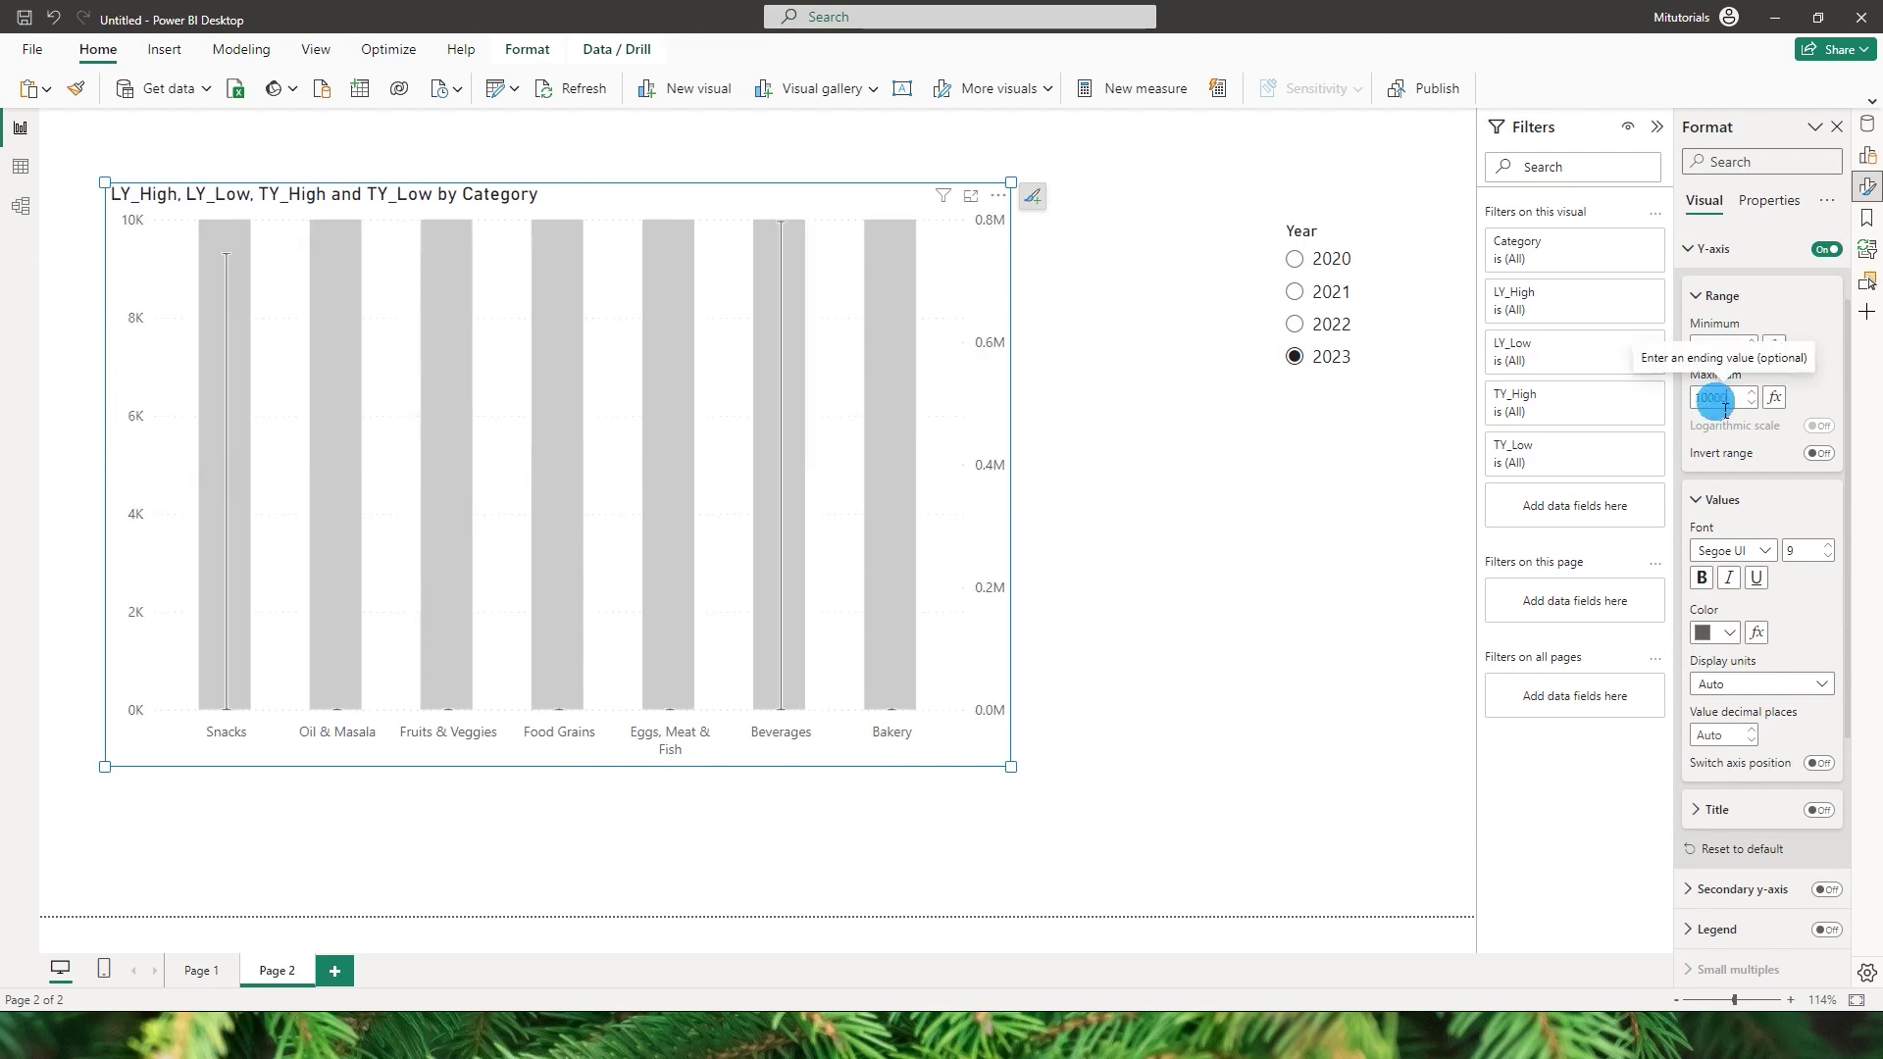
Raise the maximum of the chart's Y-axis range to 1000000 and turn off the secondary y-axis.
type("00")
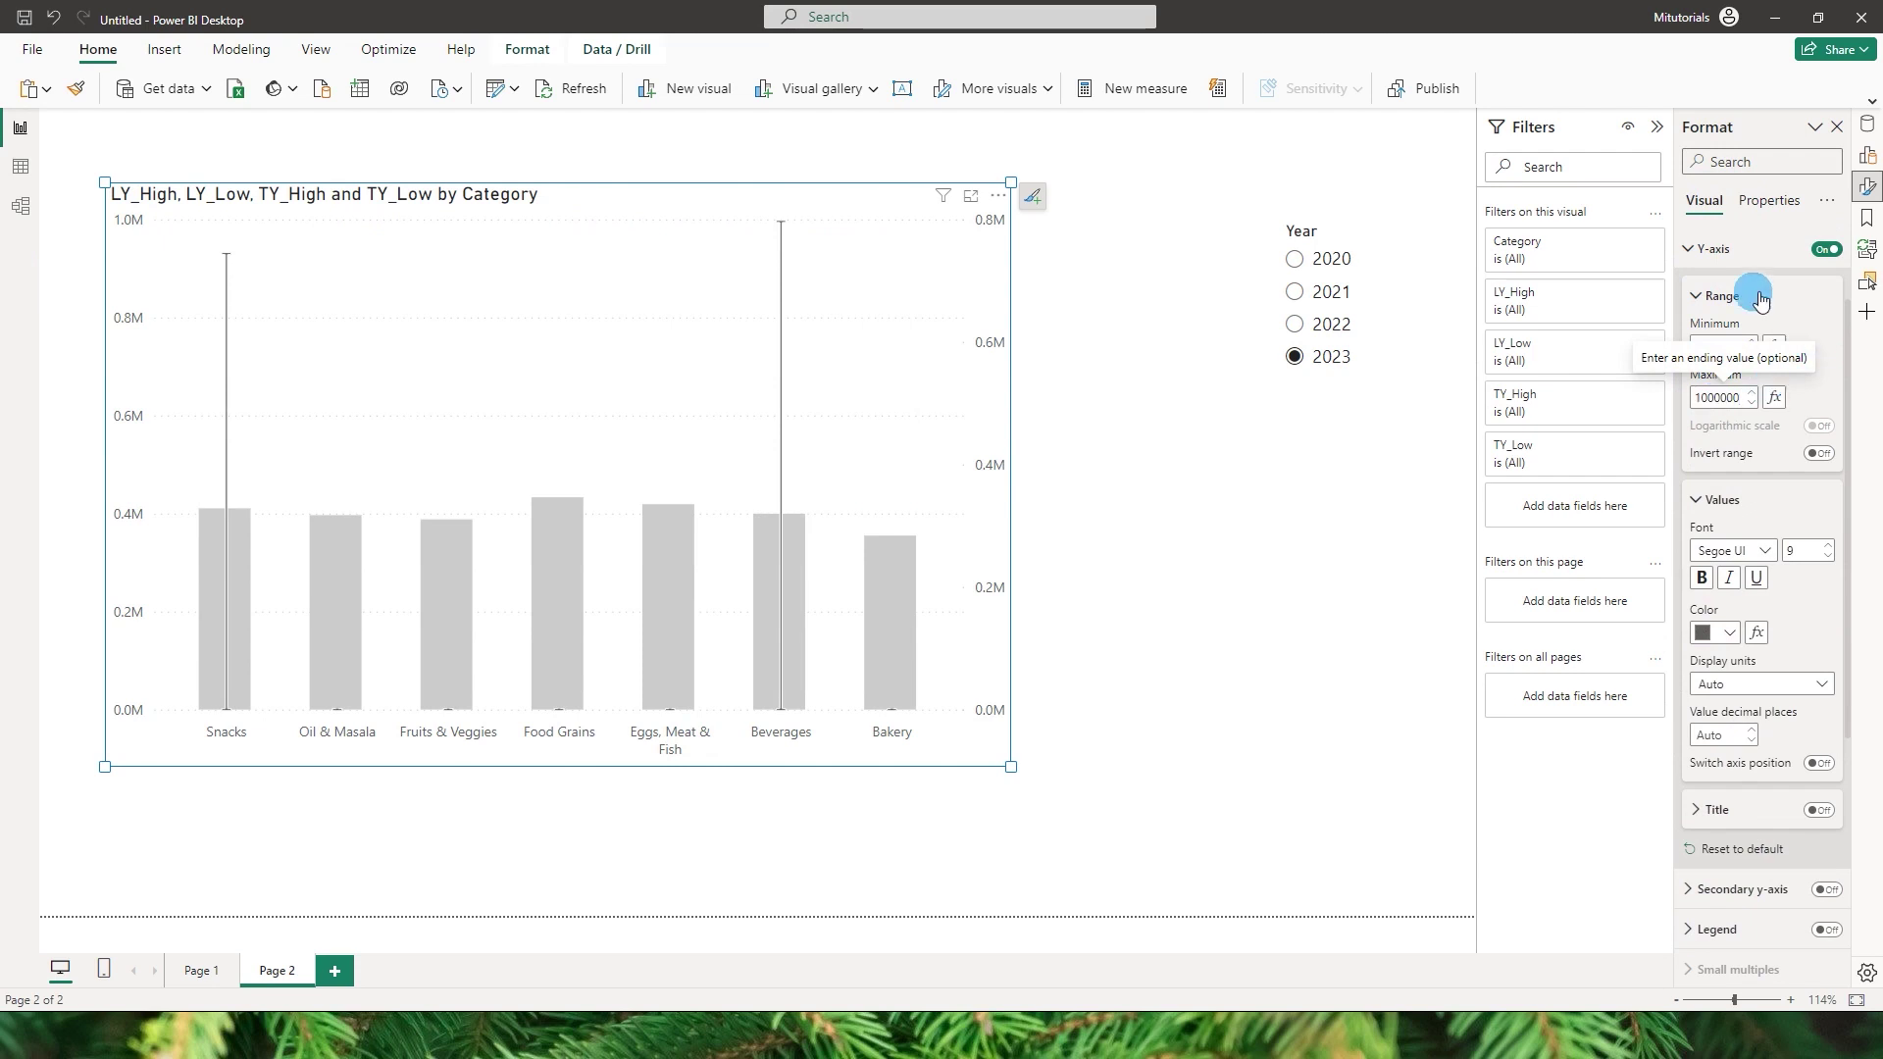
left_click(1718, 249)
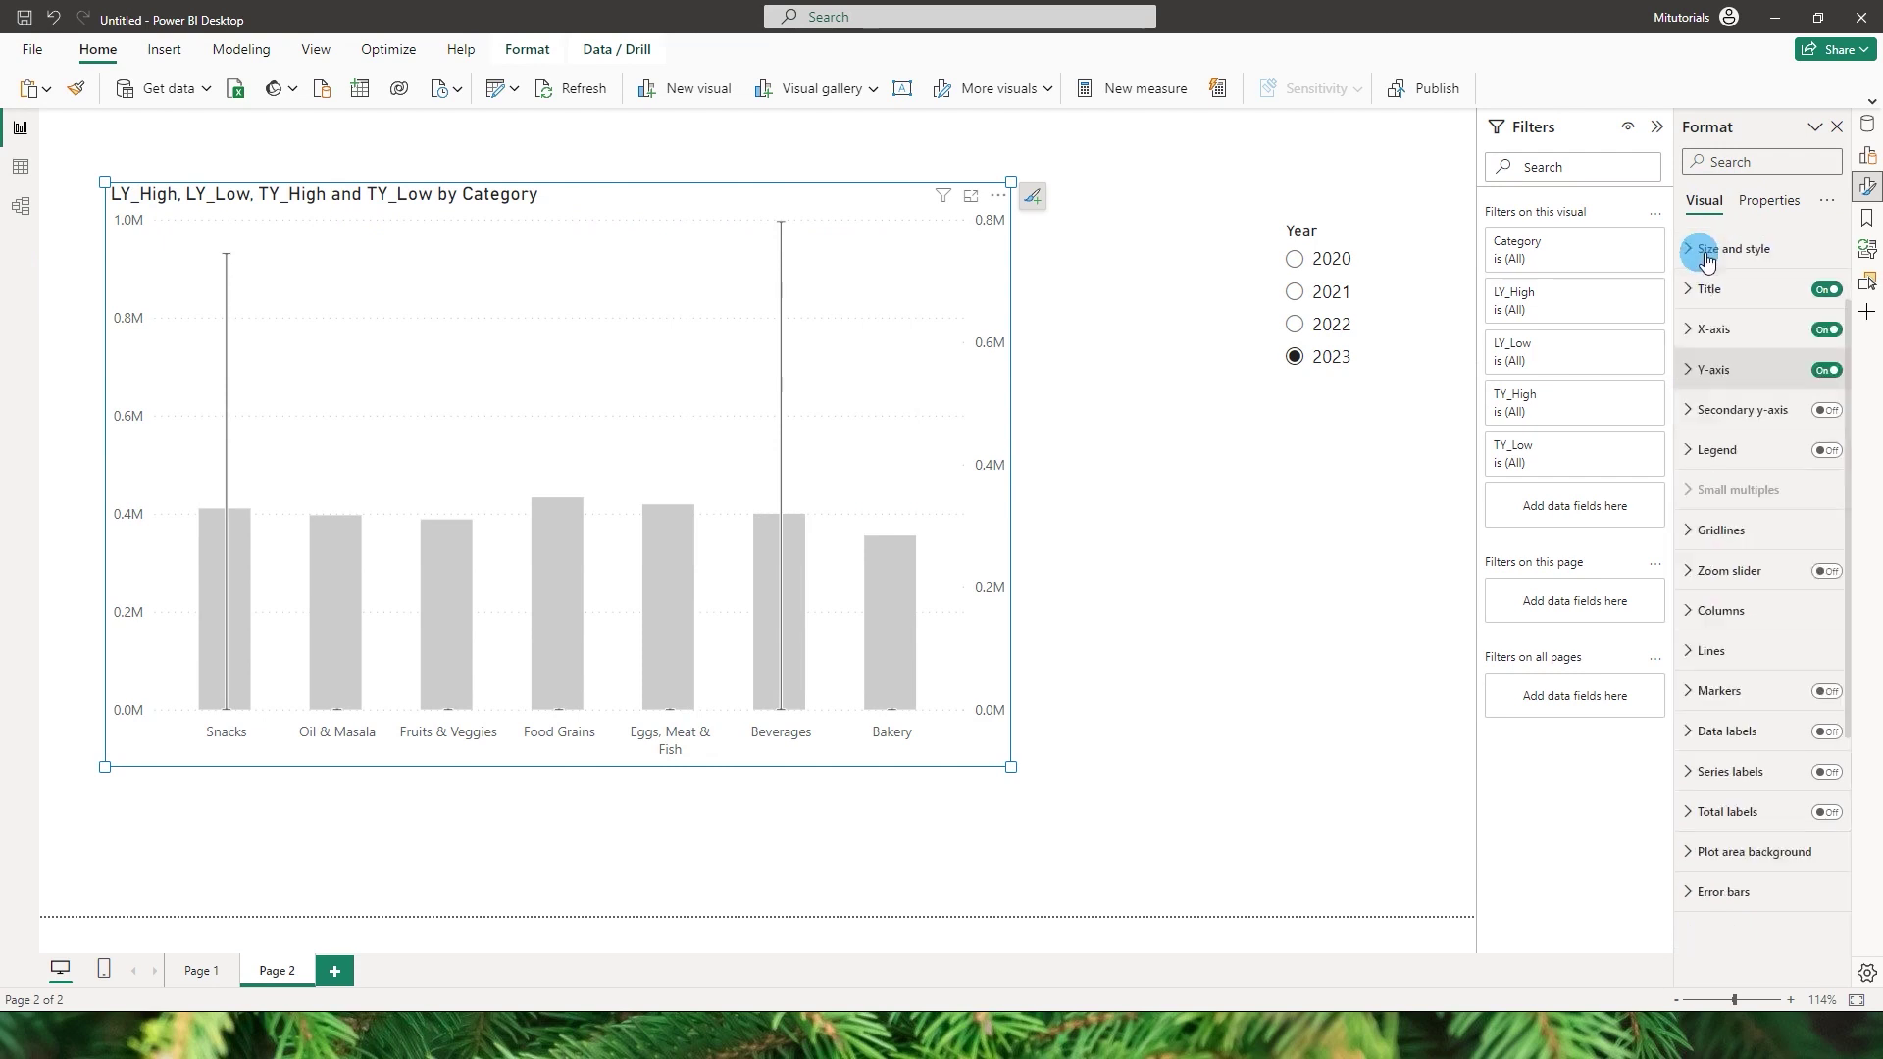
left_click(1829, 411)
left_click(723, 420)
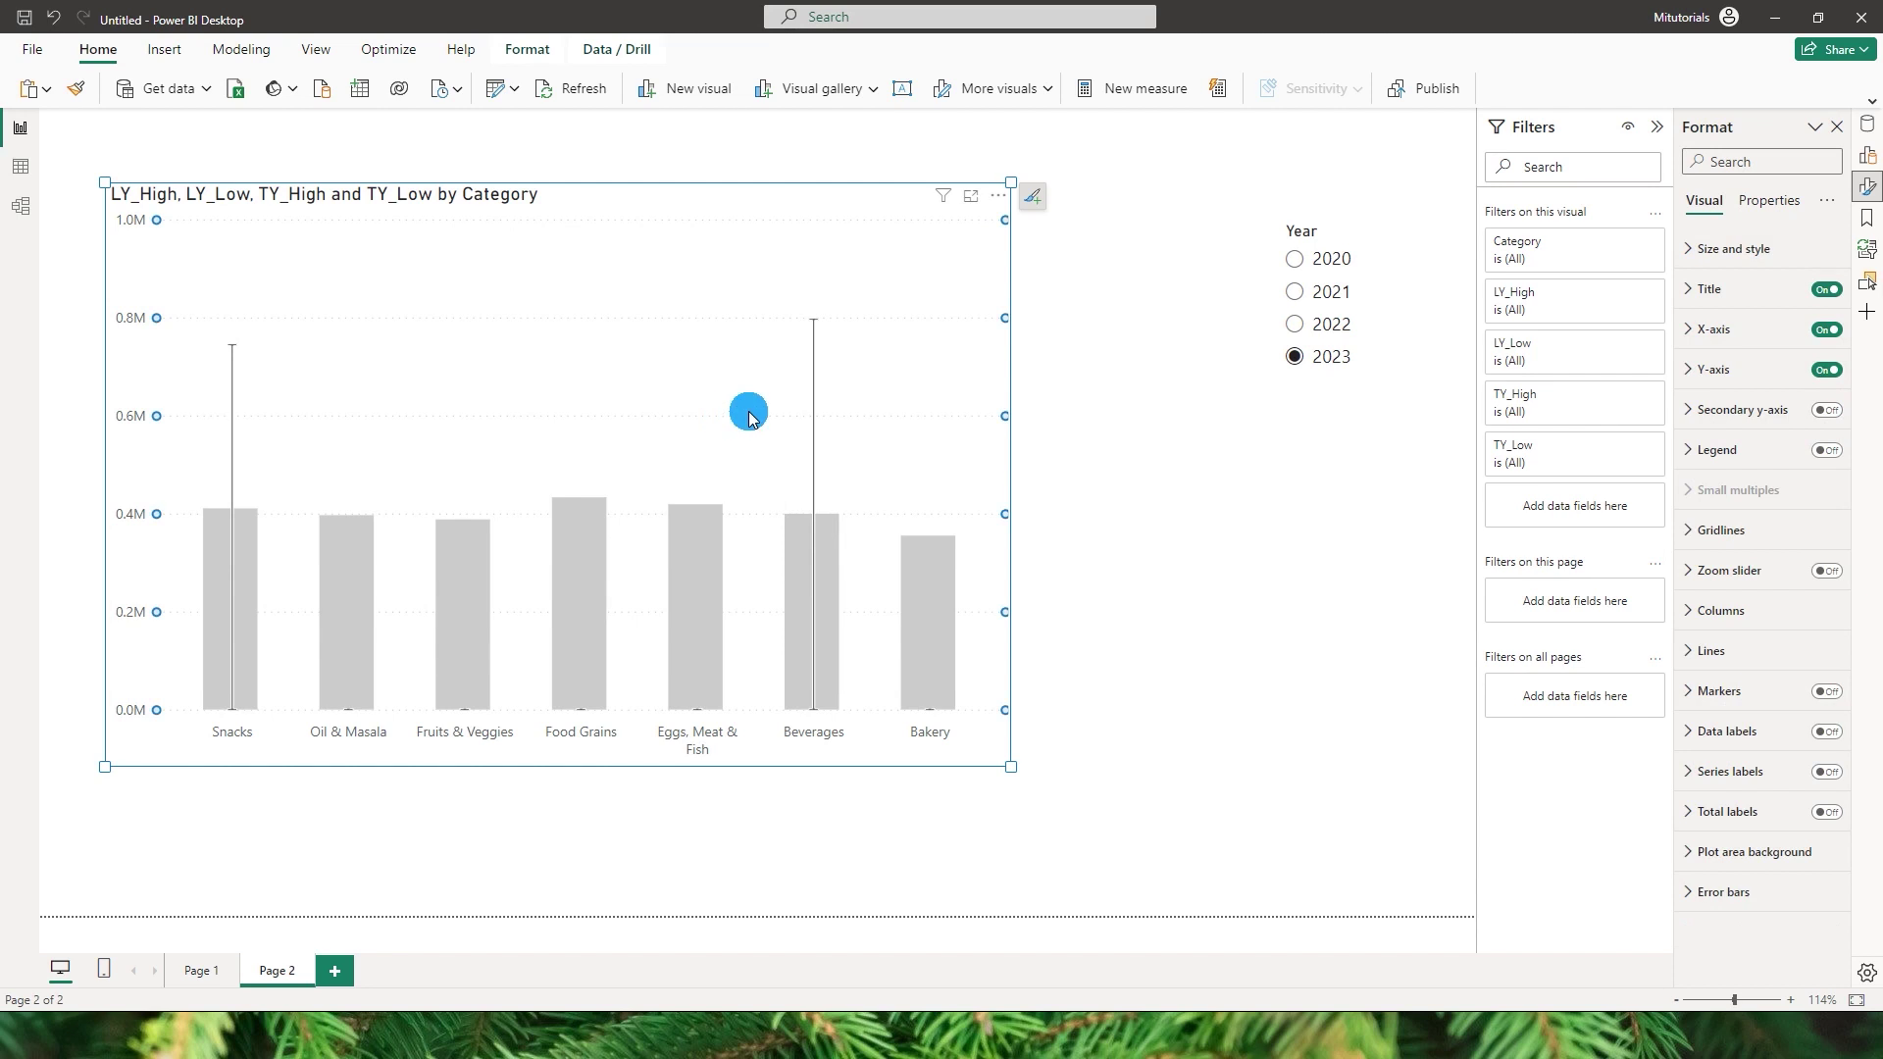
left_click(1088, 439)
Set the TY_High error bars to marker shape None and a bar width of 10.
left_click(709, 364)
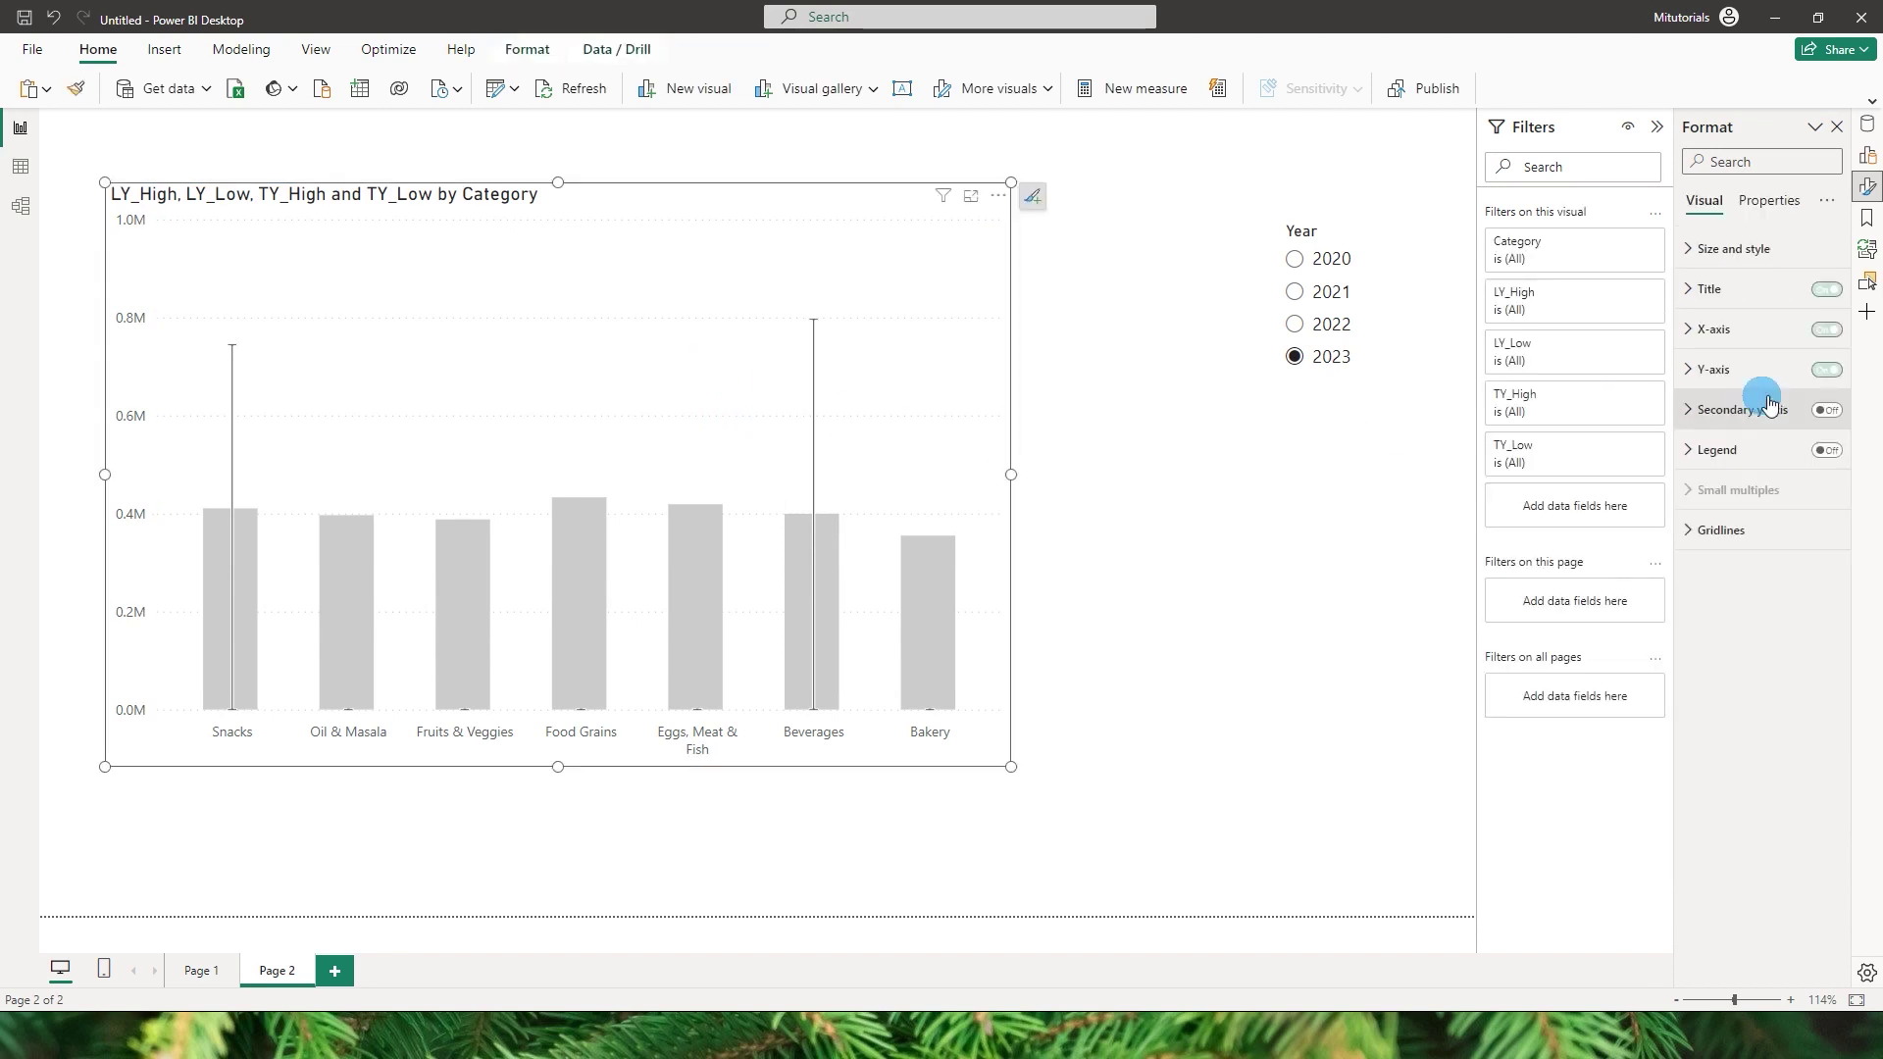
left_click(1725, 885)
scroll(1755, 686, "down", 5)
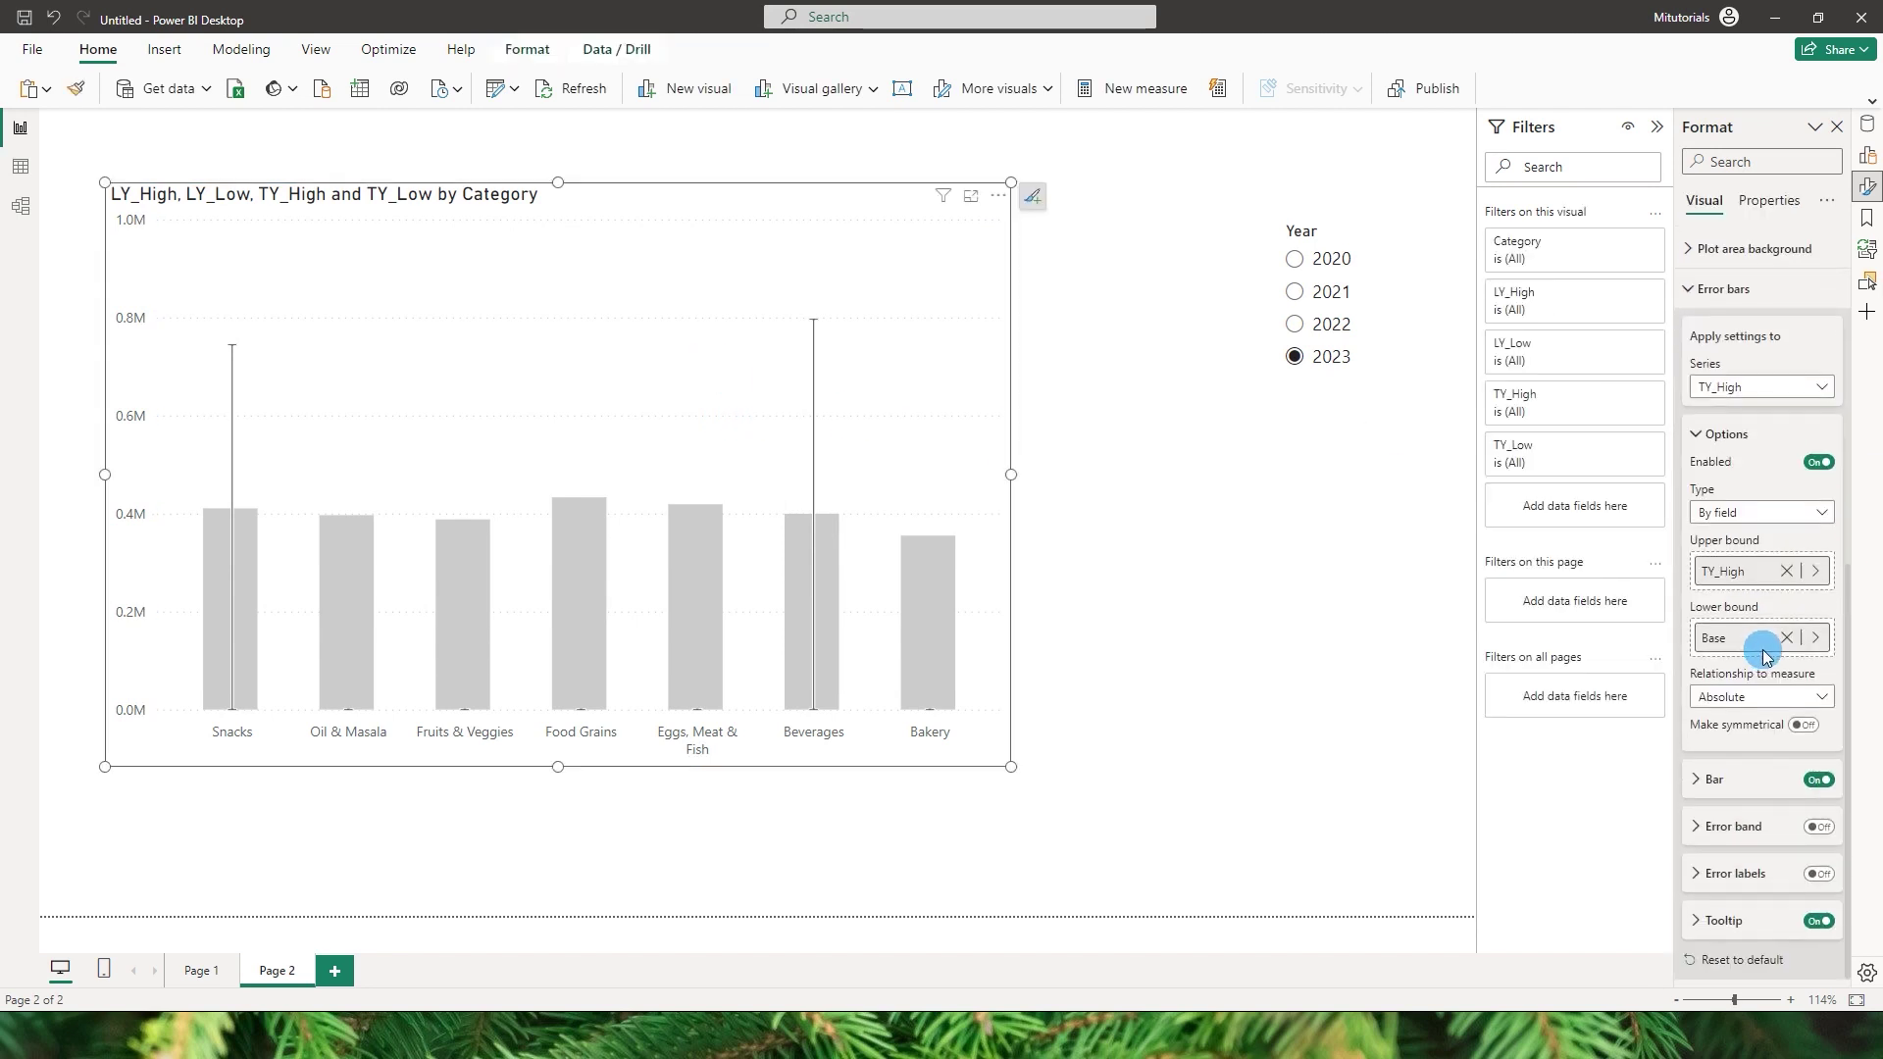
left_click(1703, 781)
scroll(1731, 728, "down", 2)
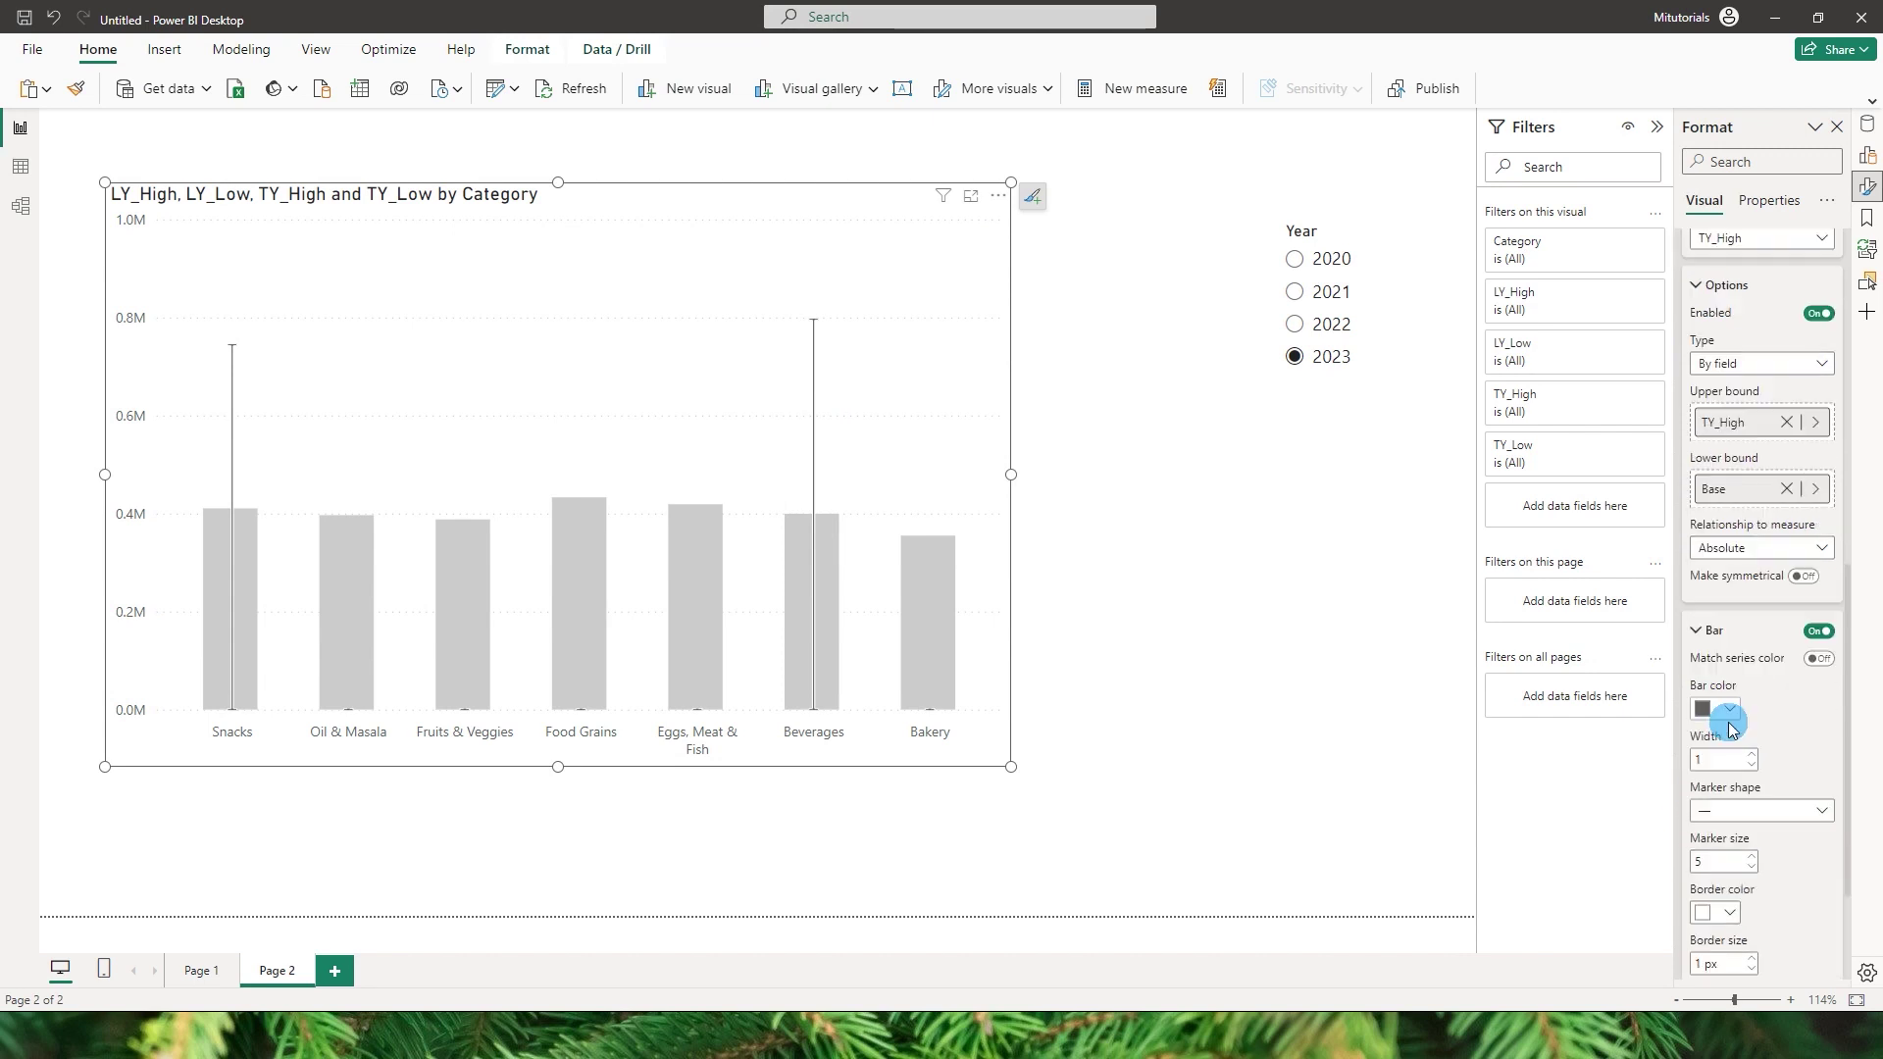
scroll(1731, 729, "down", 2)
left_click(1746, 626)
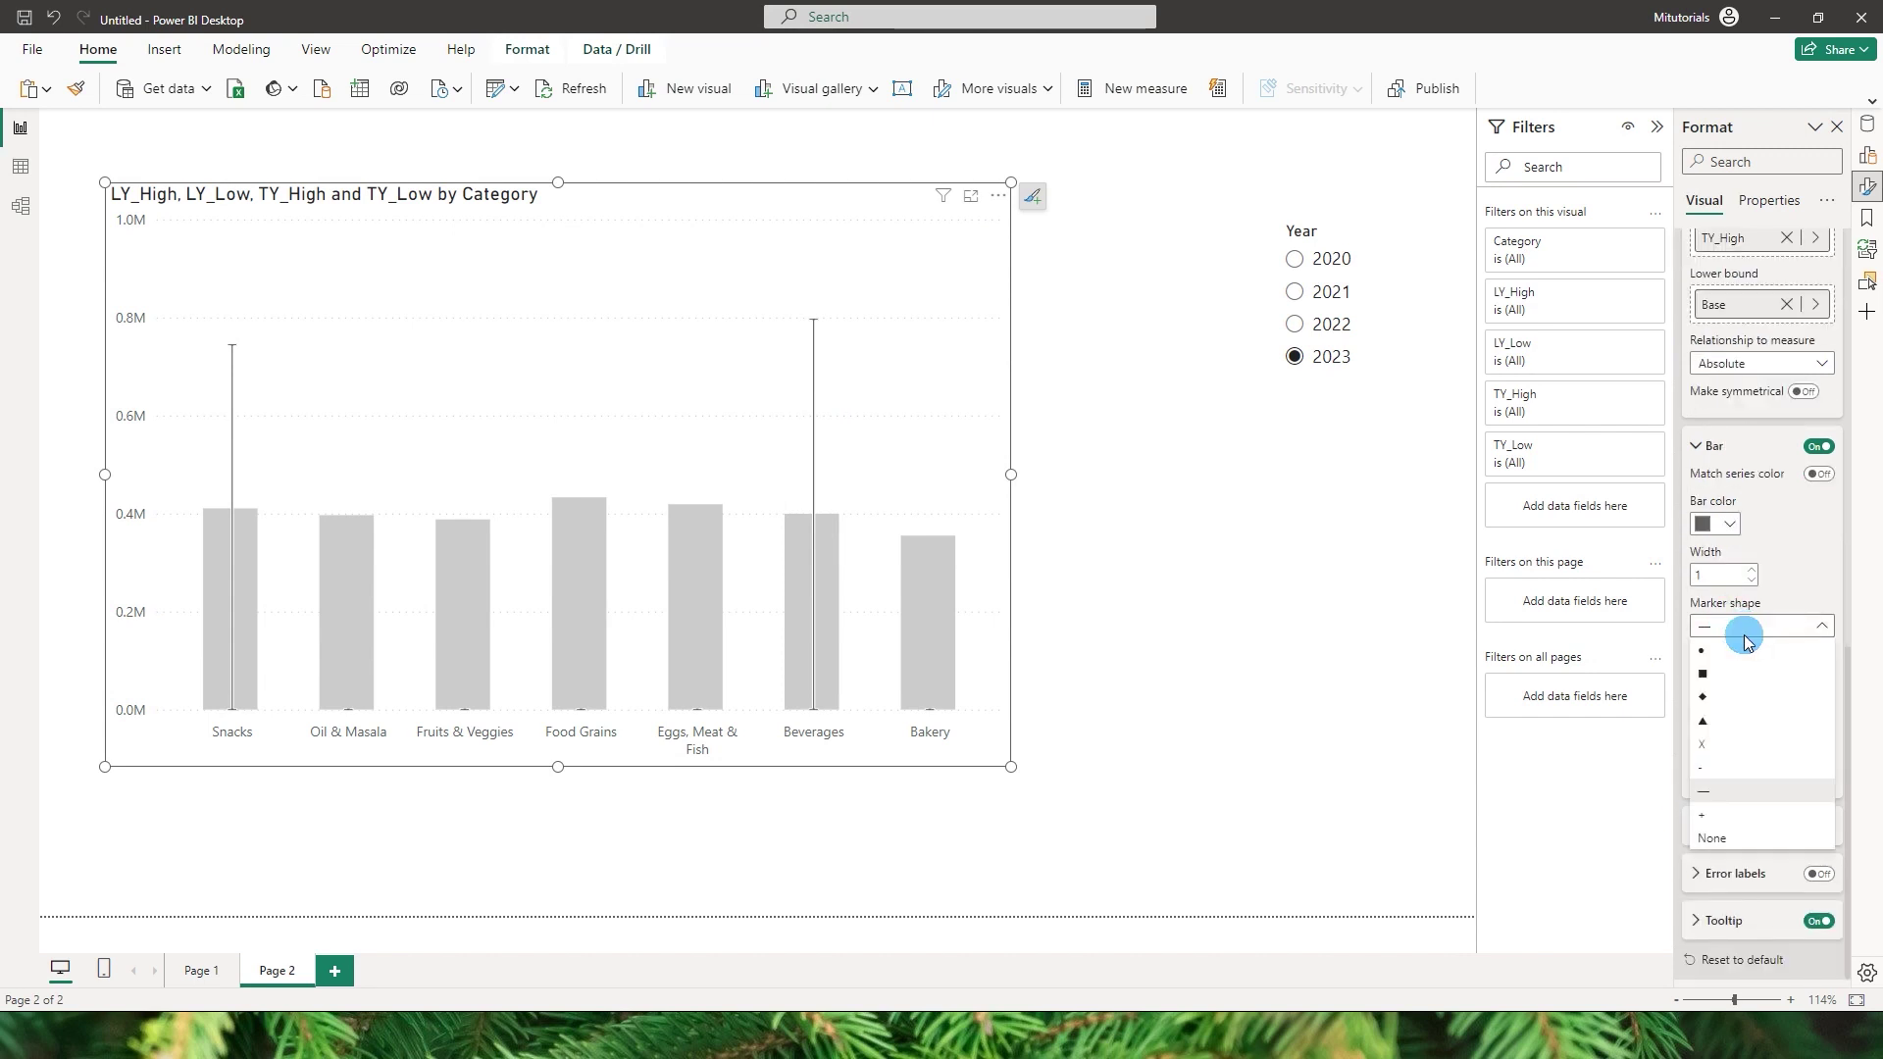
left_click(1733, 831)
left_click(1752, 571)
left_click(1752, 570)
left_click(1752, 570)
left_click(1752, 571)
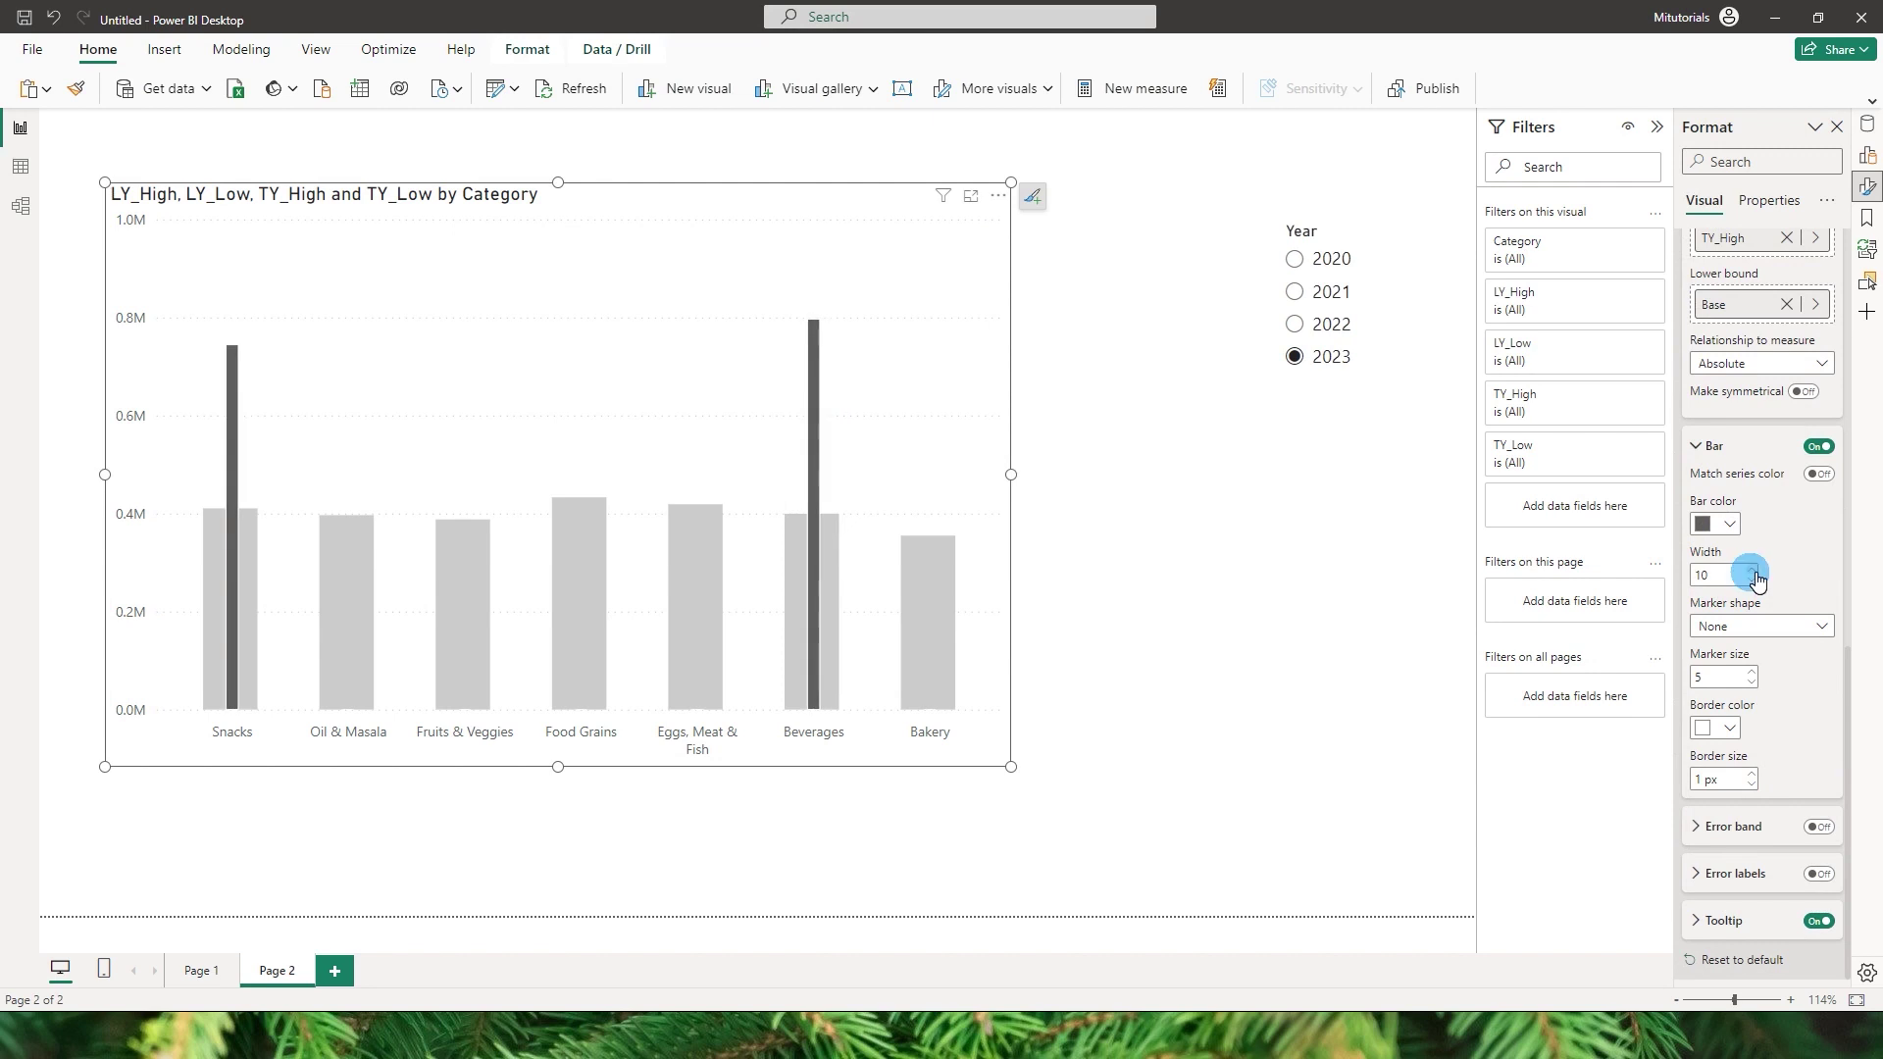
Color the TY_High error bars turquoise and set their border size to 0 px.
left_click(1718, 522)
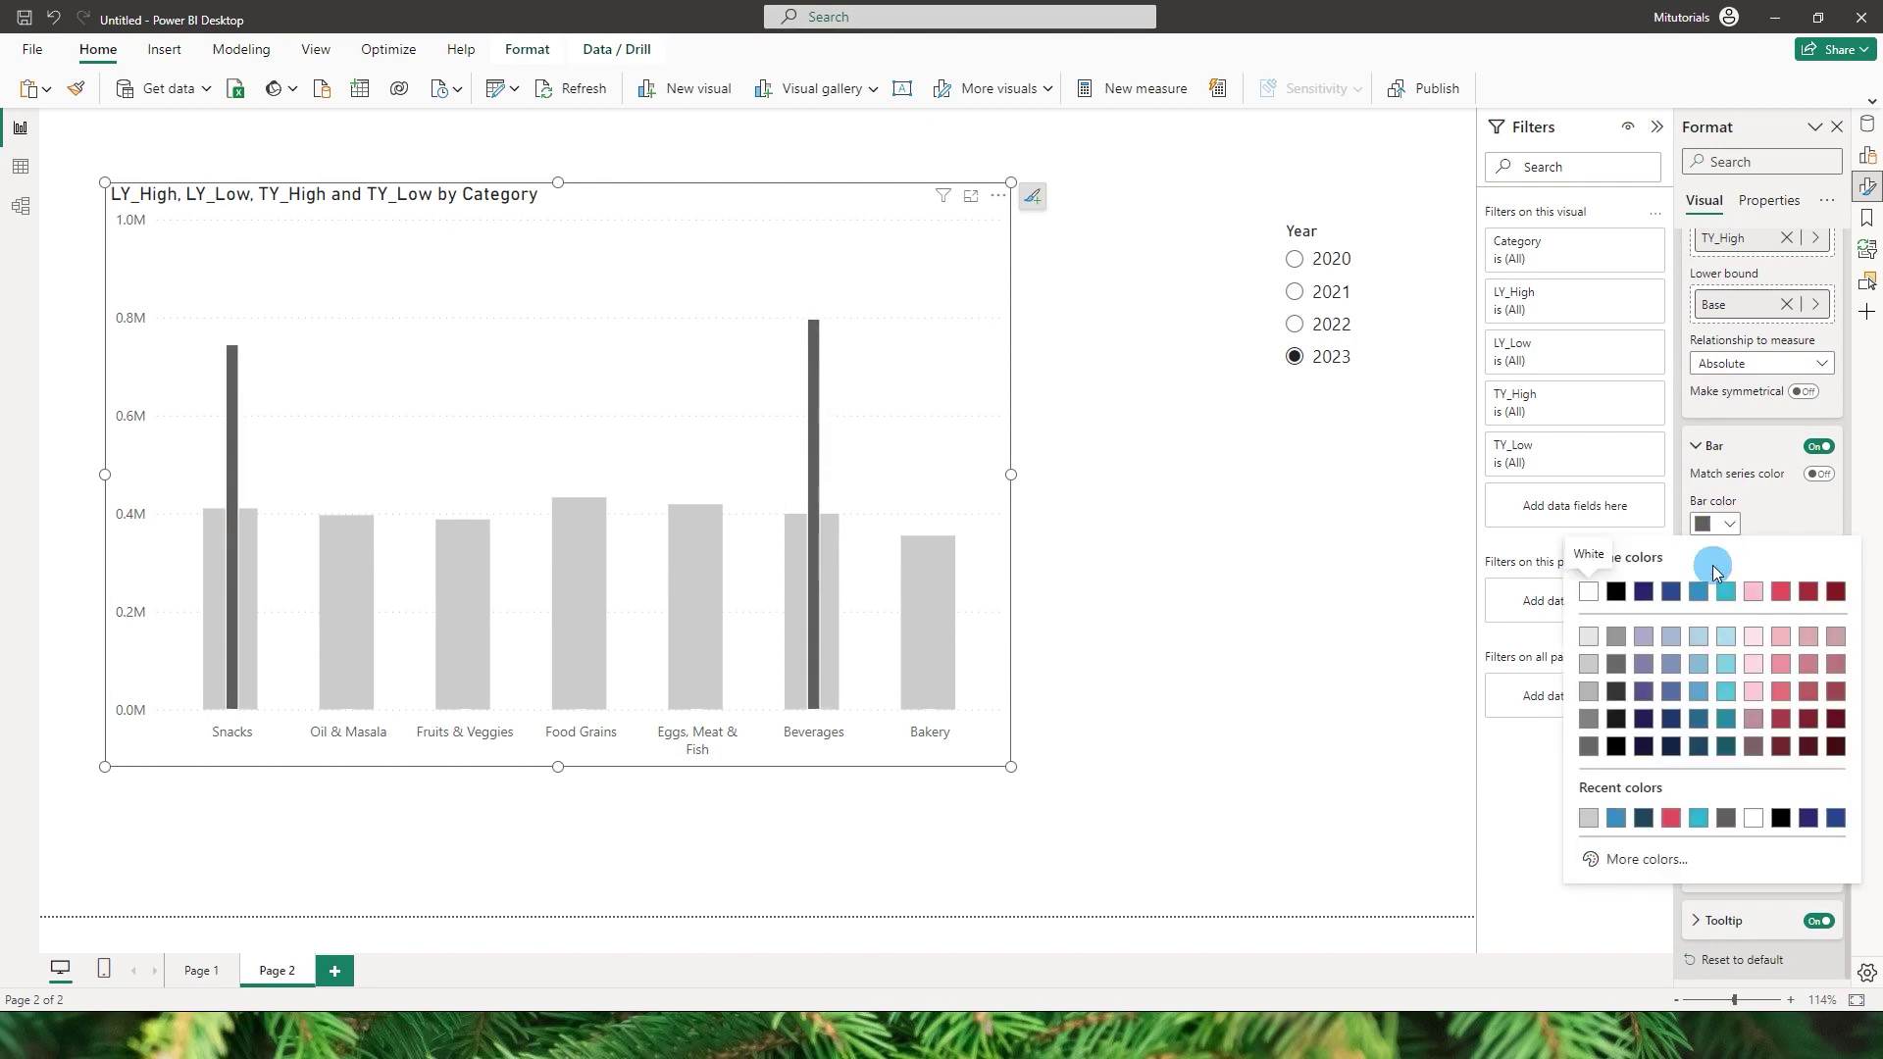
left_click(1726, 592)
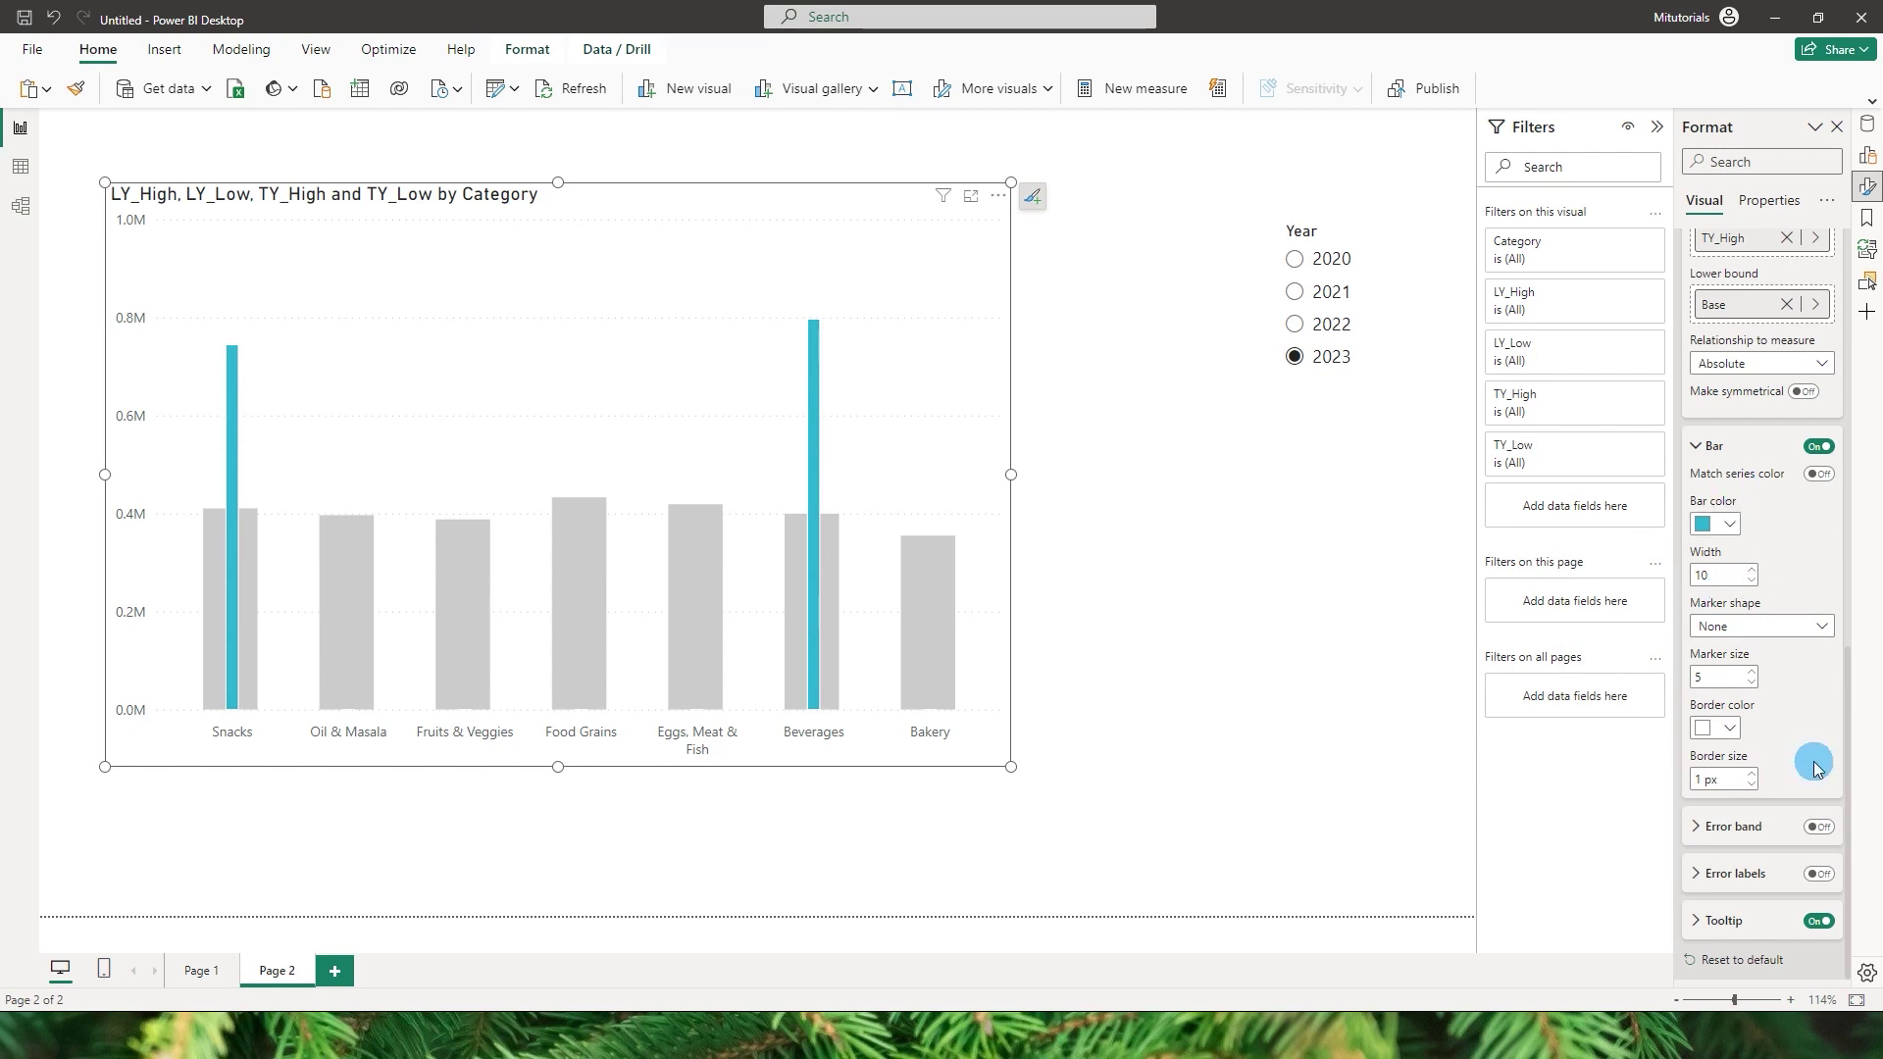
left_click(1753, 787)
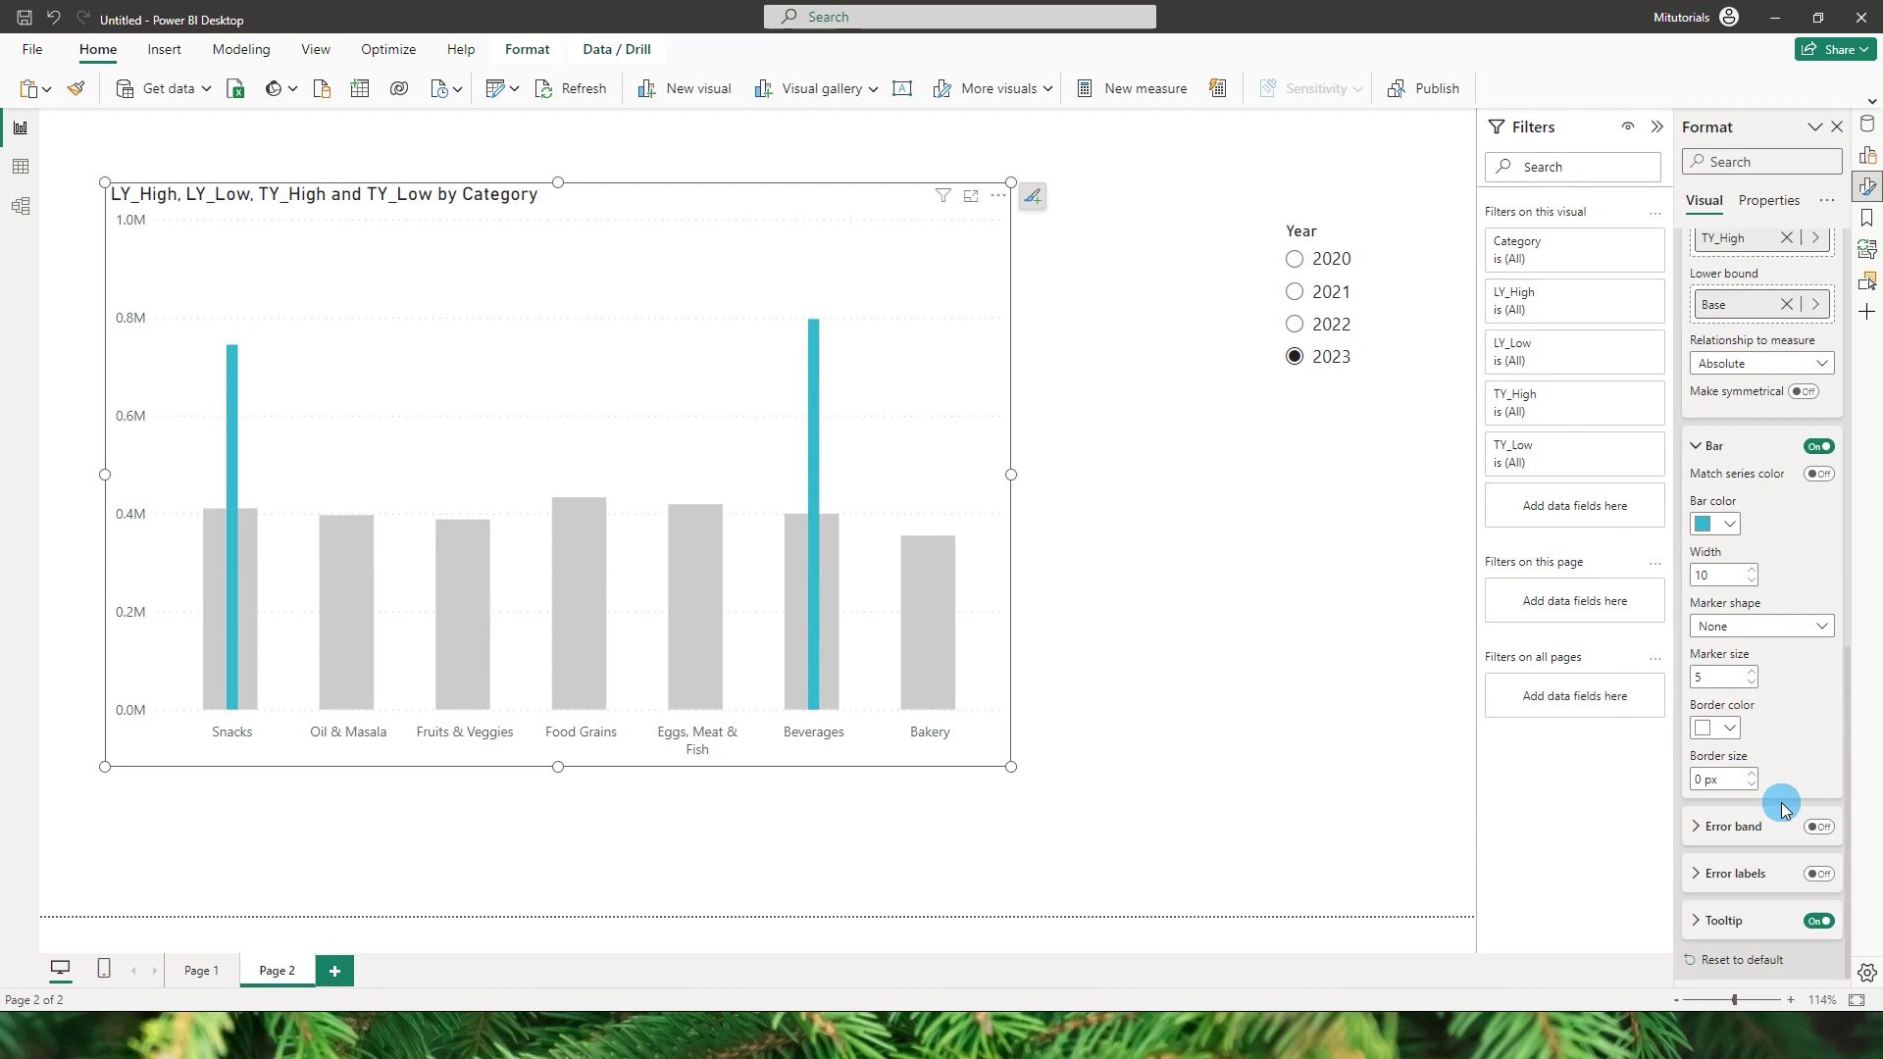
Enable error bars for the TY_Low series, using TY_Low as the upper bound and Base as the lower bound.
left_click(1755, 391)
left_click(1733, 446)
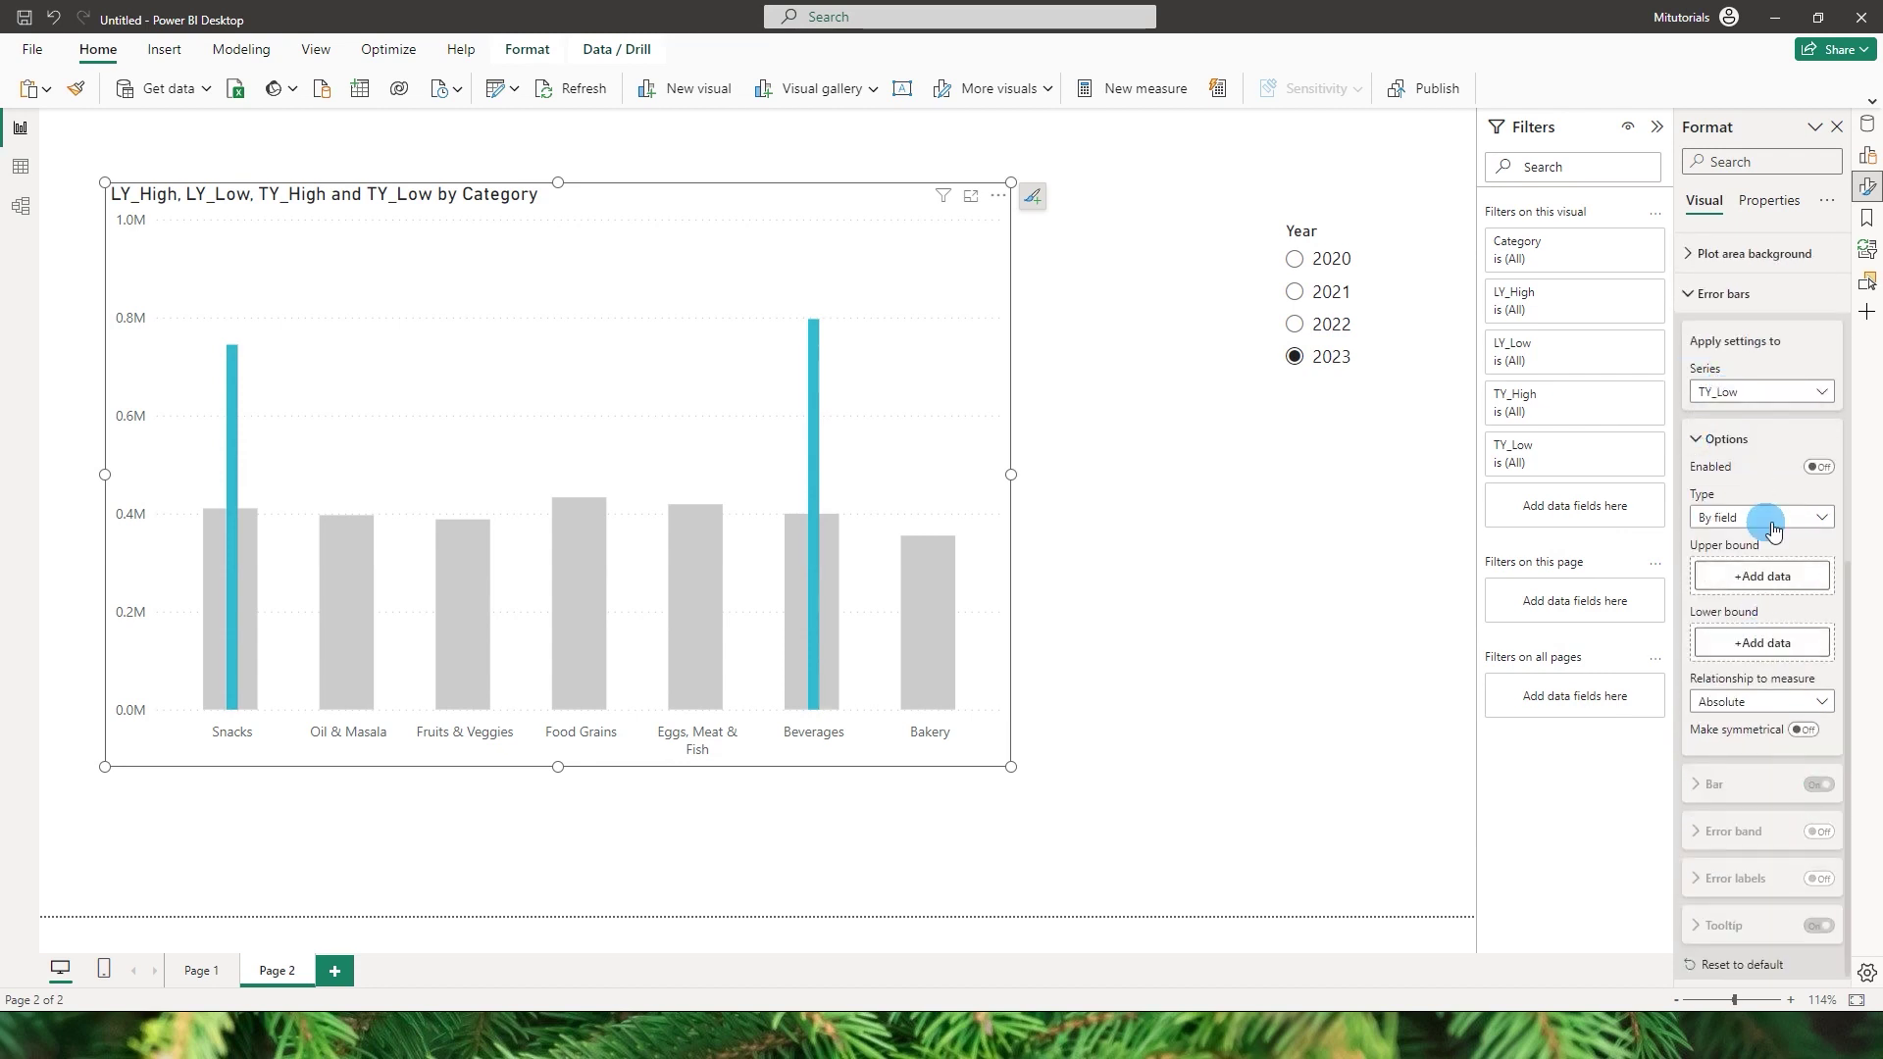
left_click(1762, 575)
left_click(1521, 666)
scroll(1631, 814, "down", 3)
left_click(1565, 947)
left_click(1711, 645)
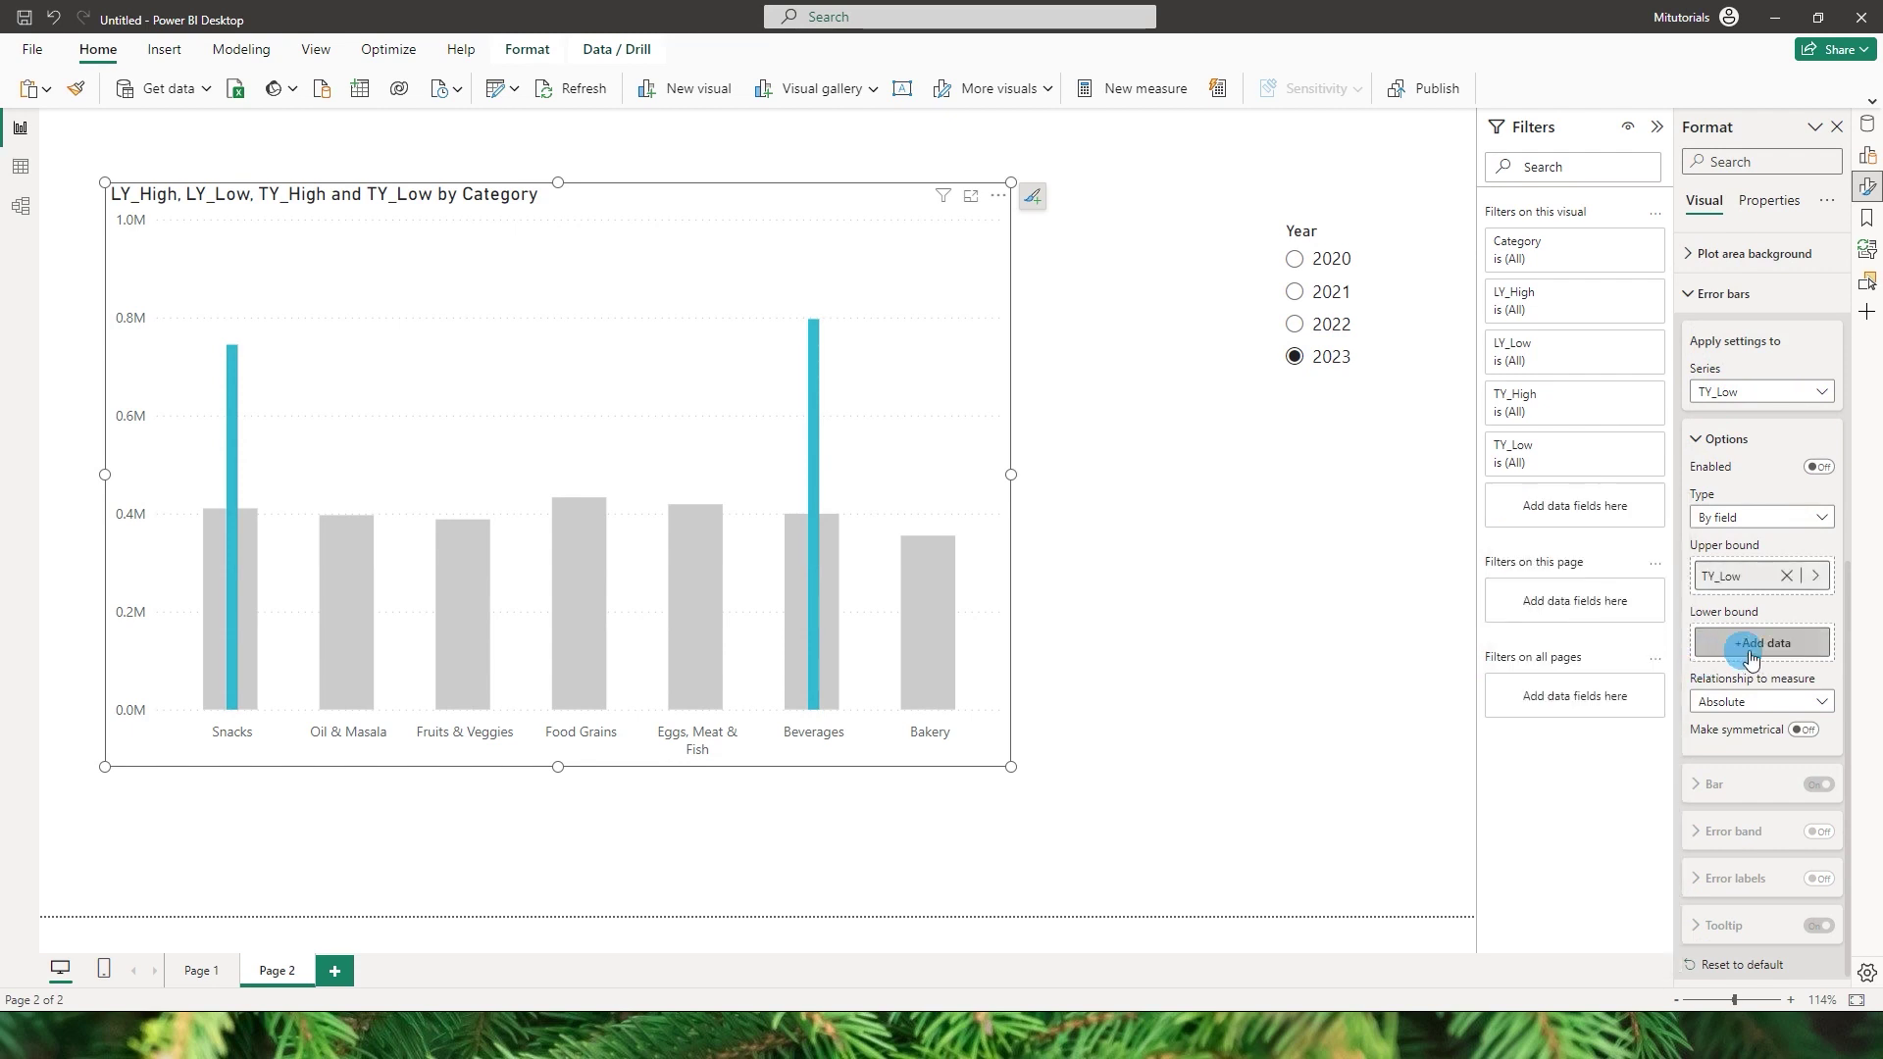
left_click(1520, 310)
left_click(1572, 335)
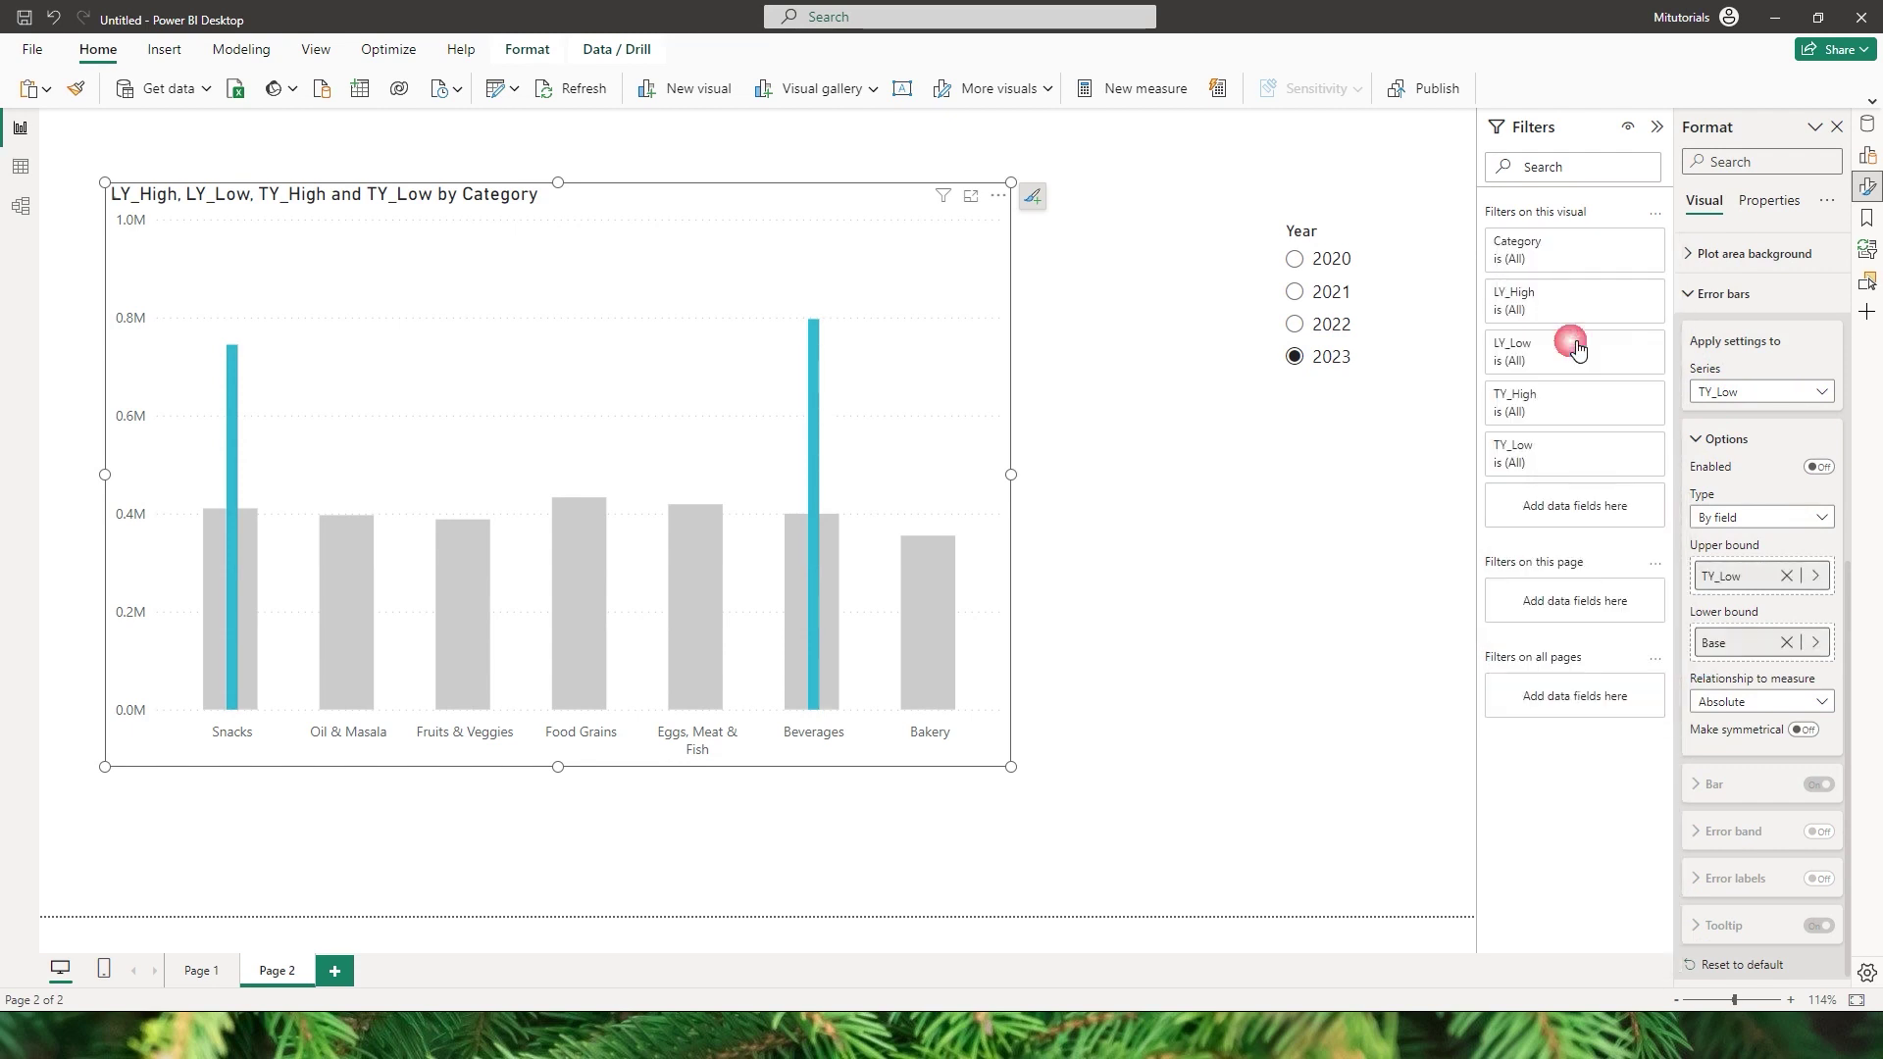
left_click(1824, 473)
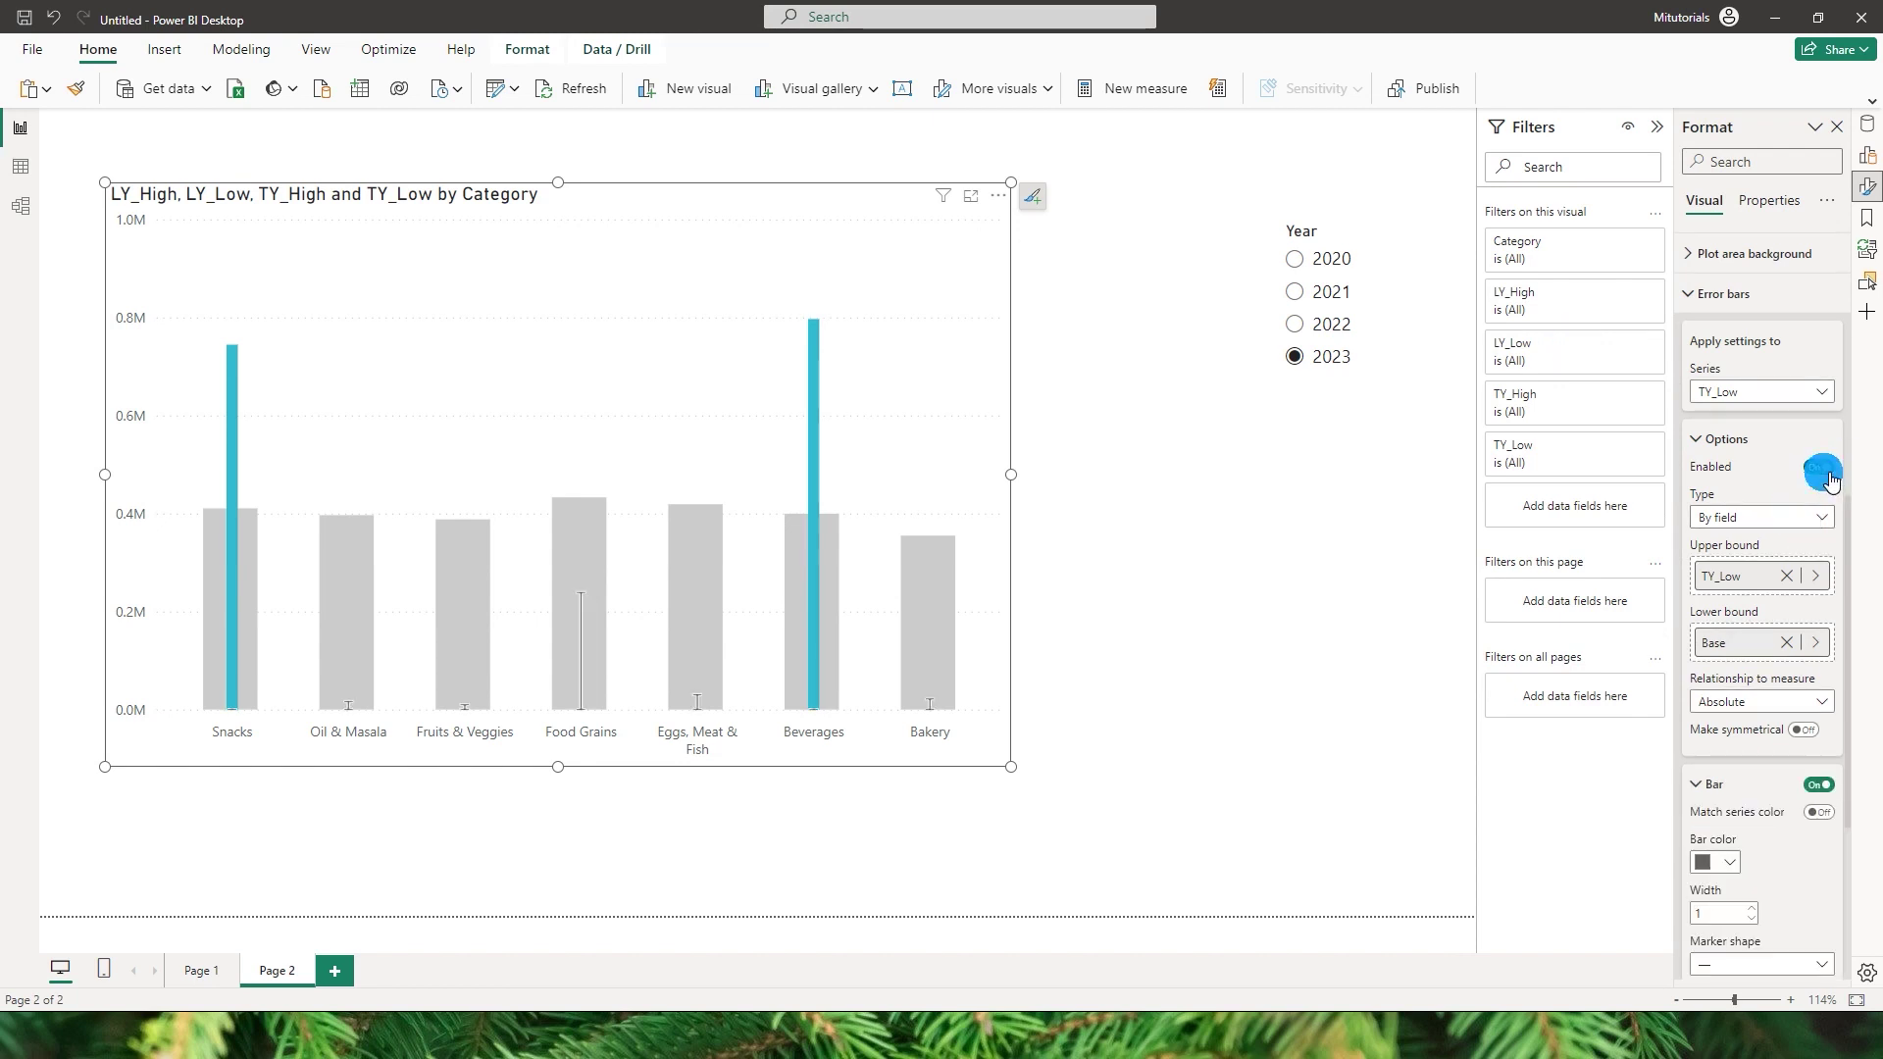
Set the TY_Low error bars to marker shape None and a bar width of 10.
scroll(1786, 655, "down", 3)
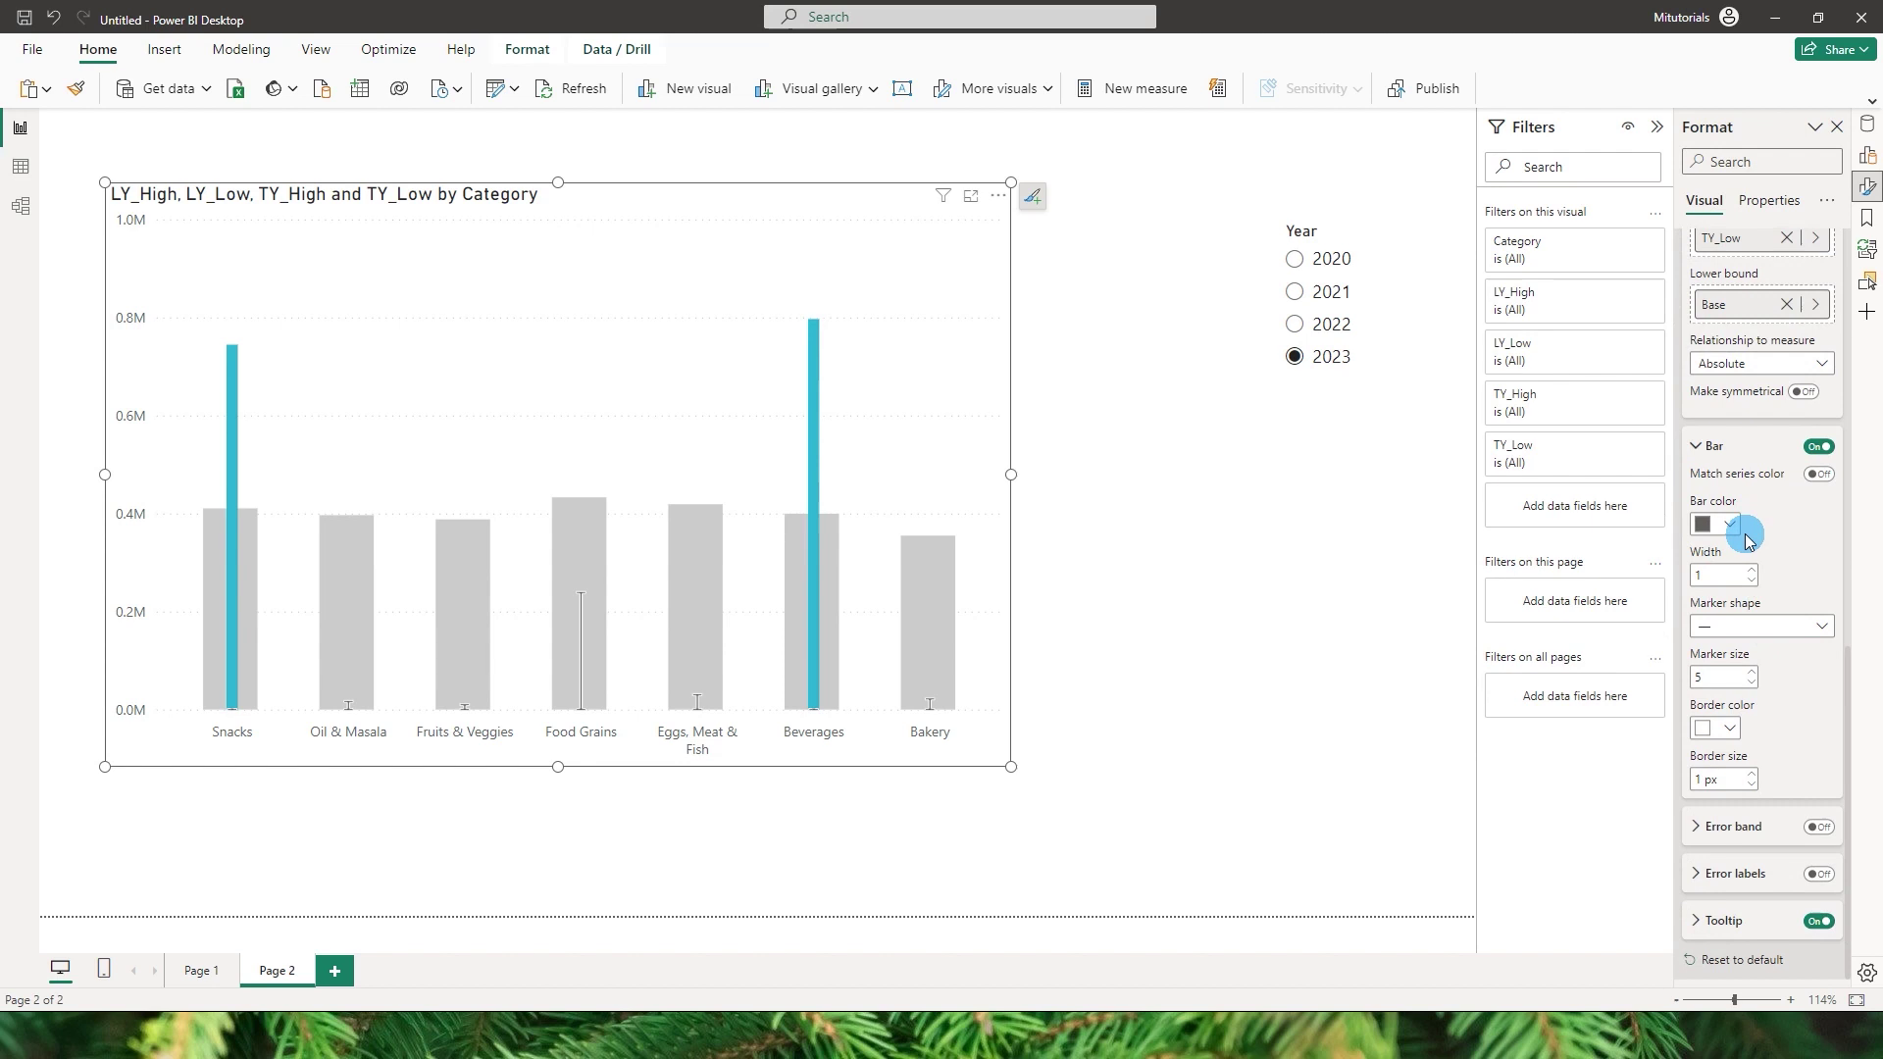
left_click(1740, 627)
left_click(1736, 840)
left_click(1722, 575)
type("0")
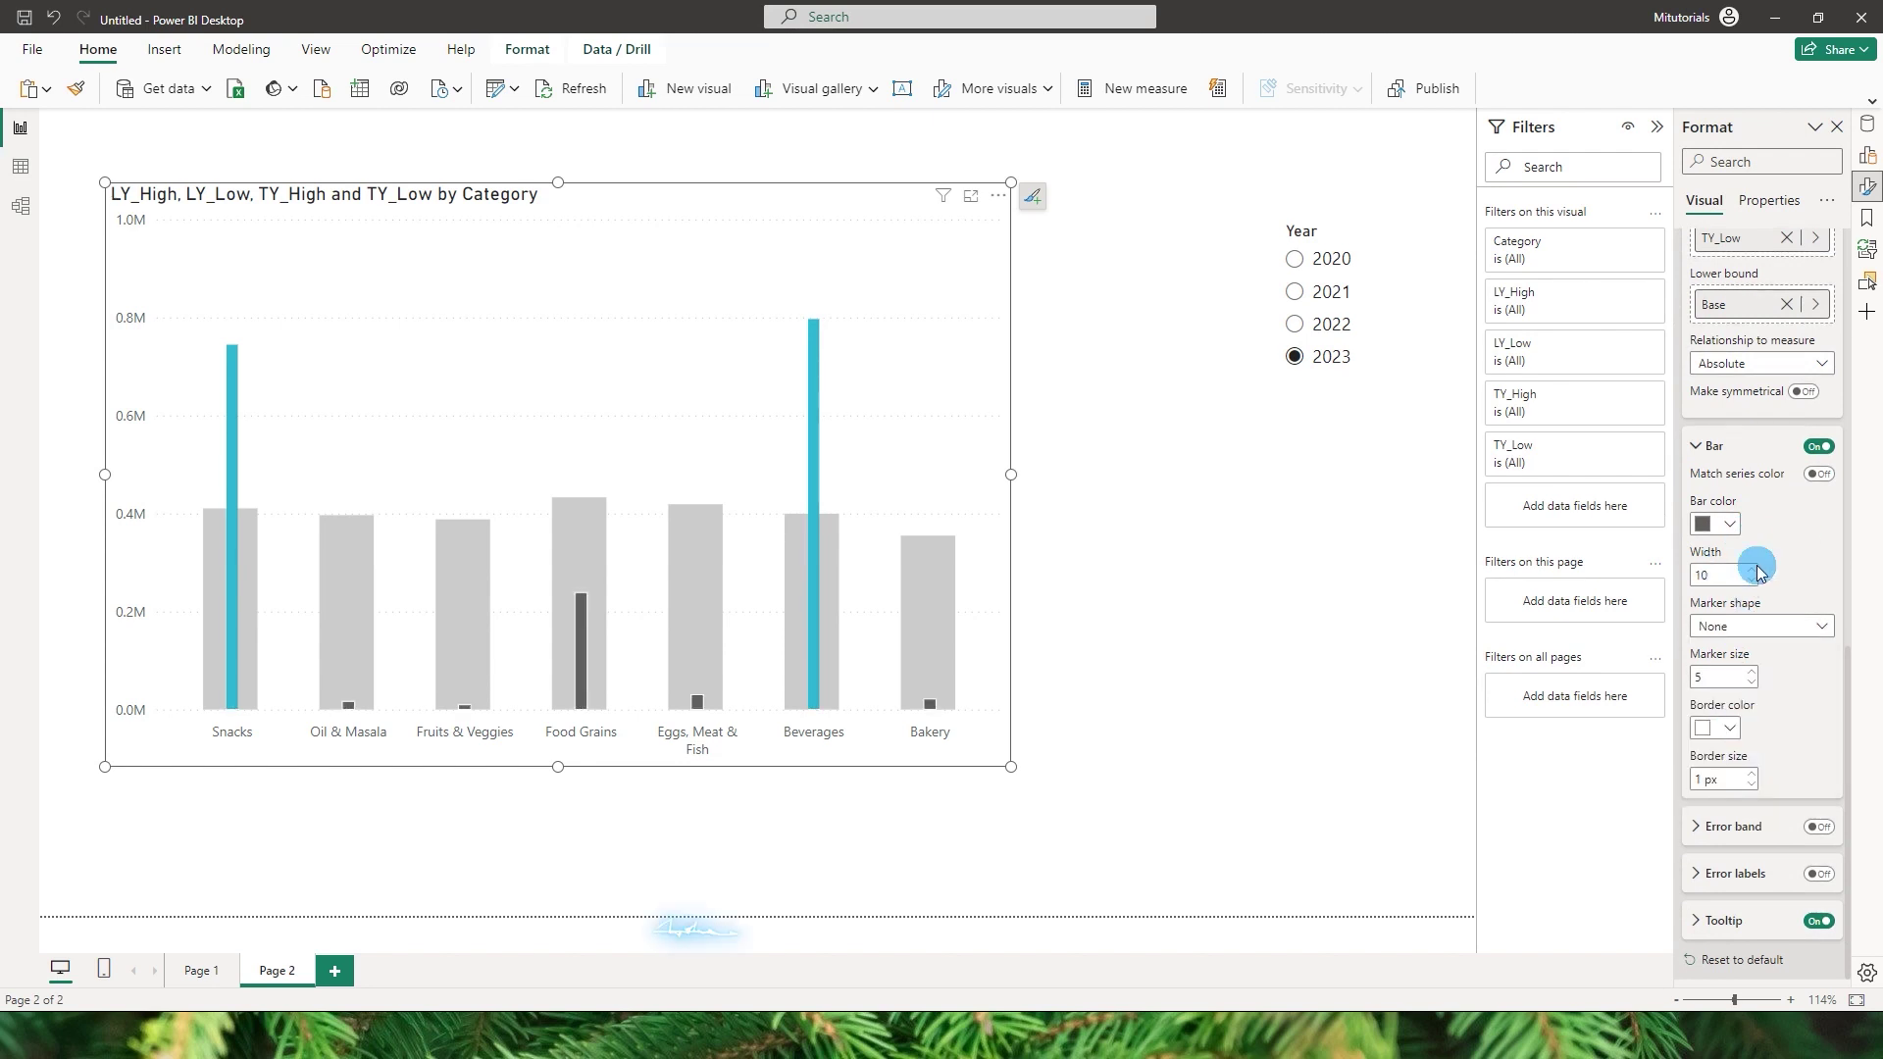
Color the TY_Low error bars red and set their border size to 0 px.
left_click(1716, 524)
left_click(1781, 591)
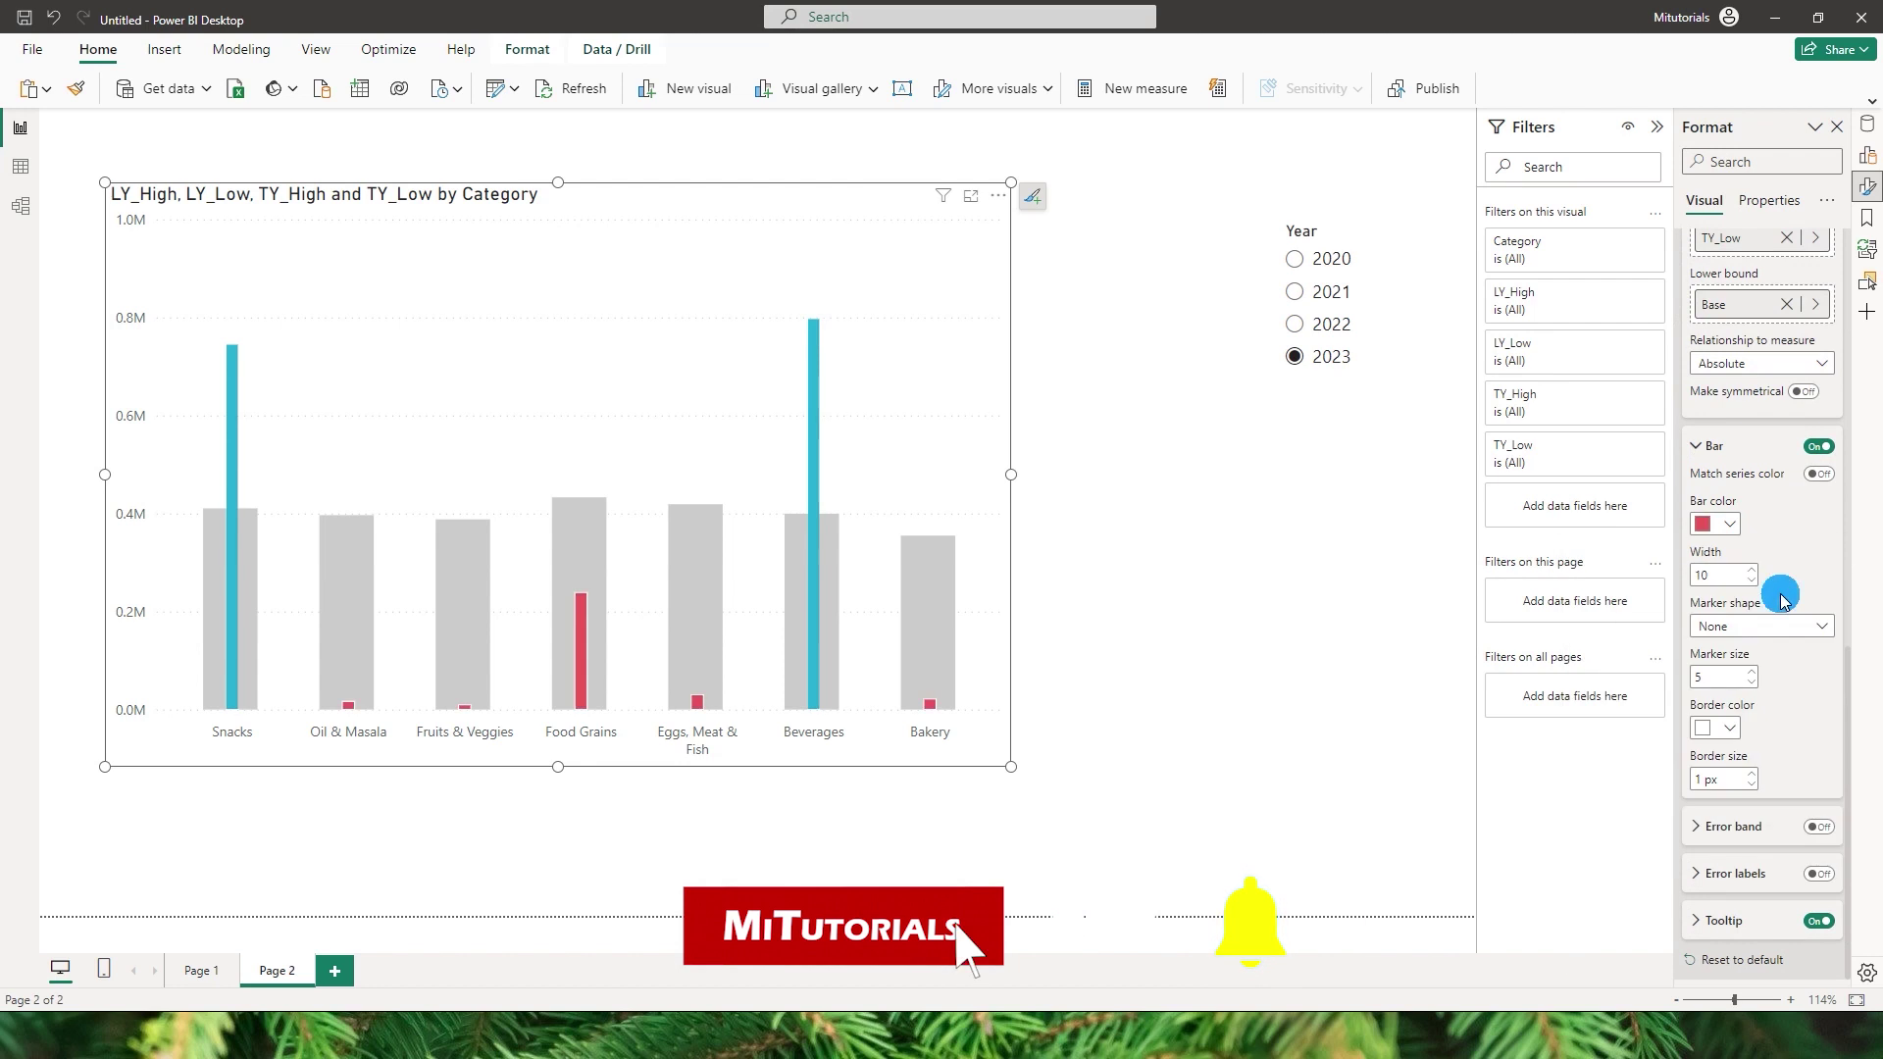
left_click(711, 676)
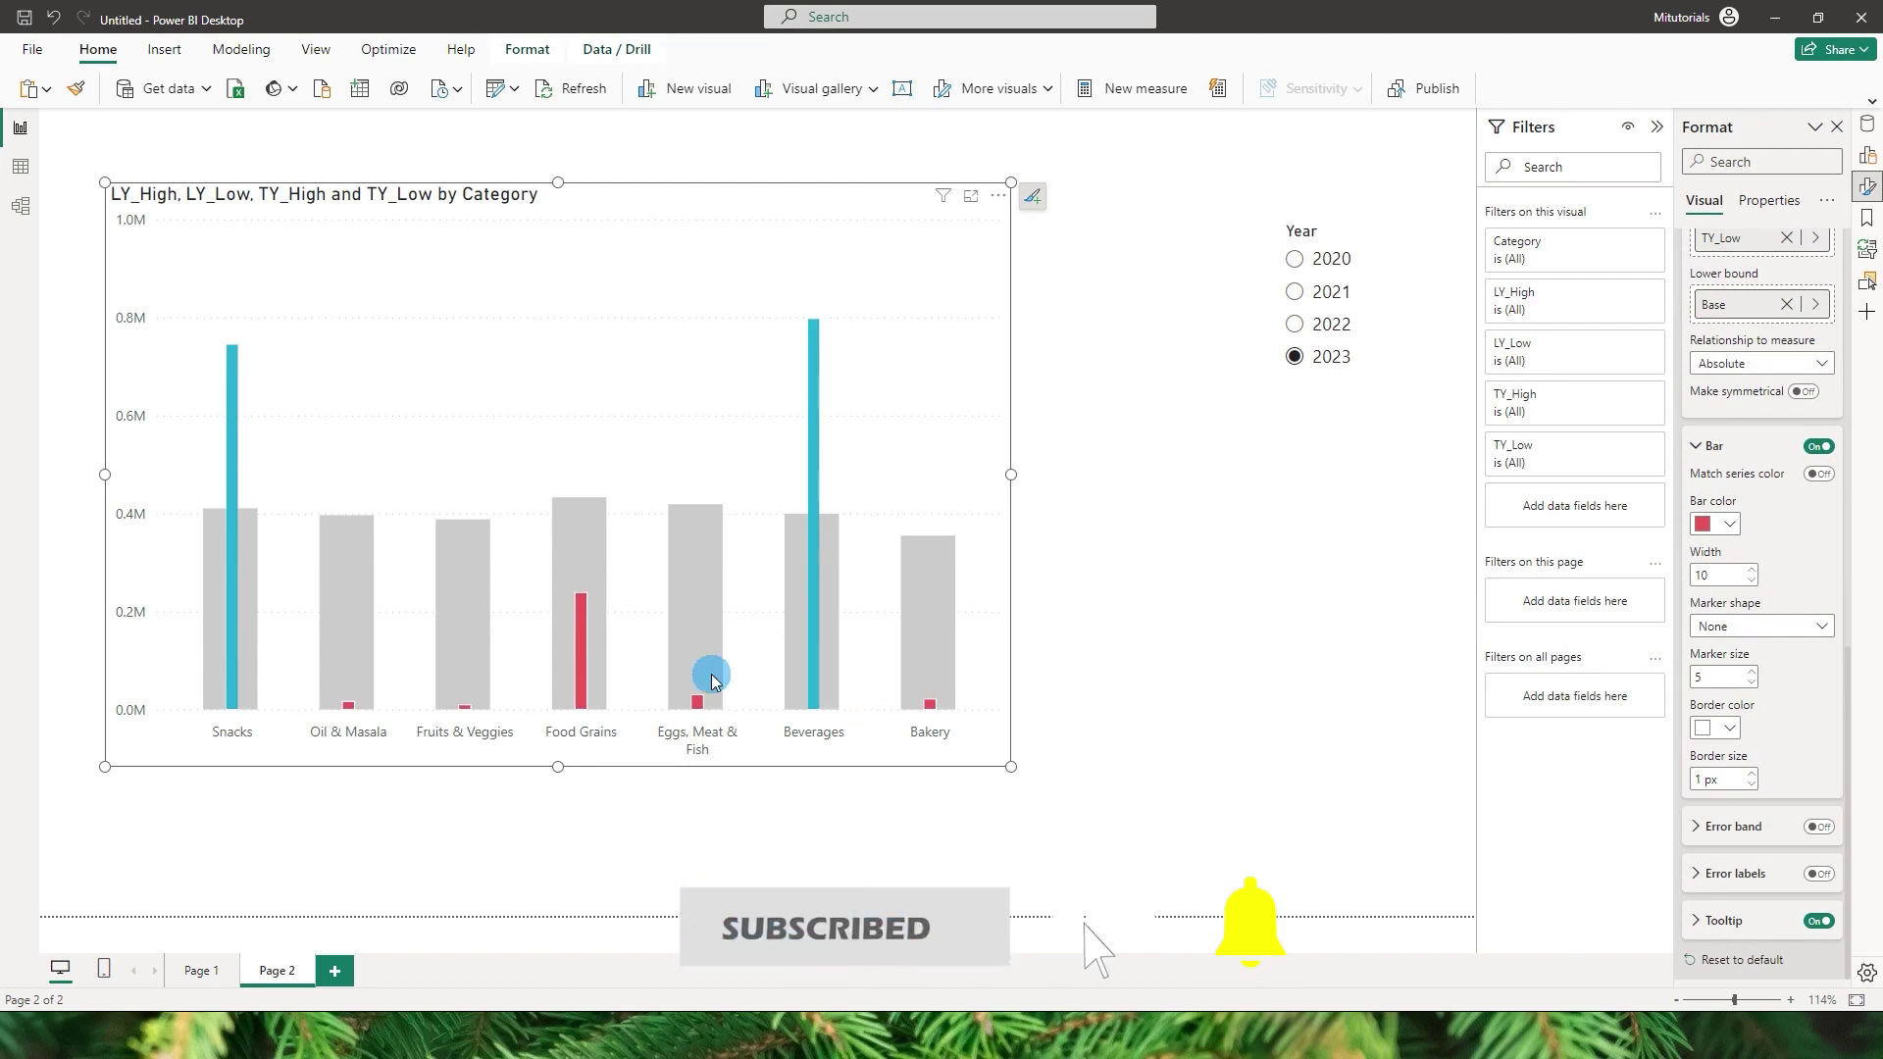
left_click(588, 675)
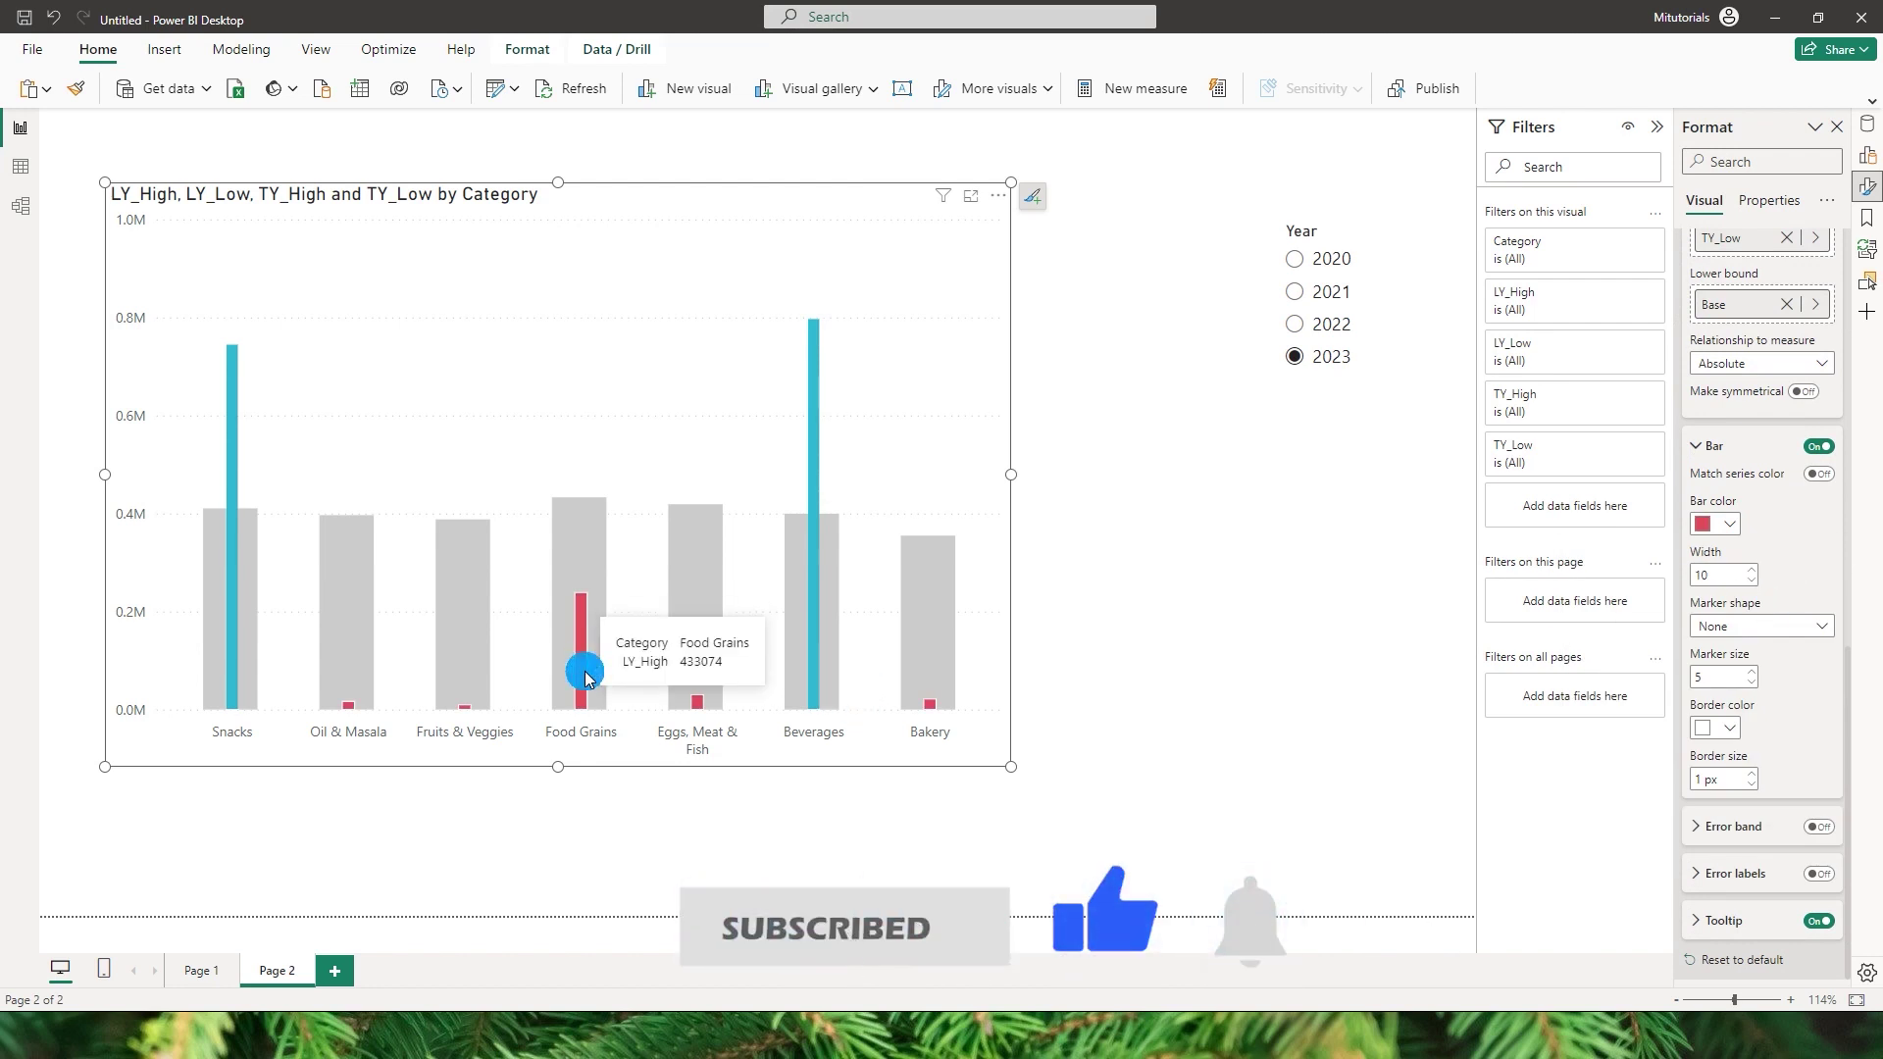
left_click(1752, 785)
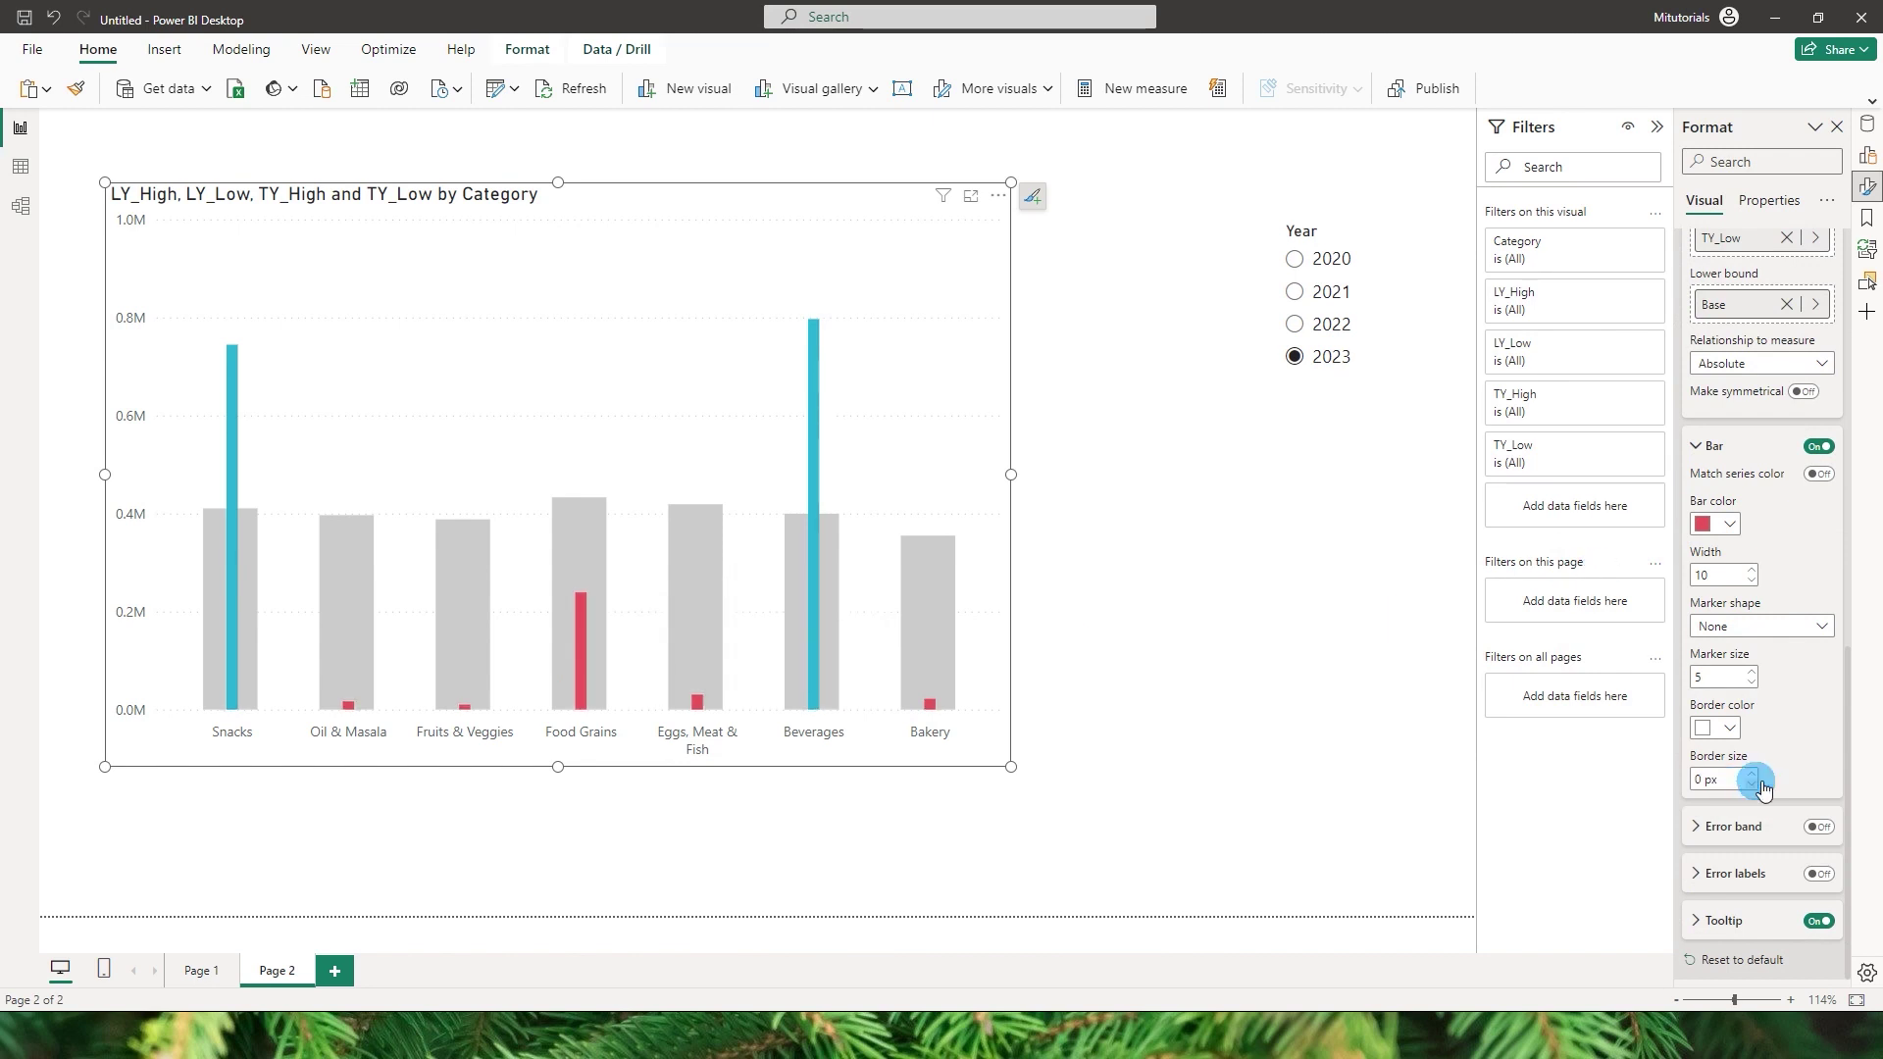
Shift the chart slightly on the page and change its title to "Comparison Chart".
left_click_drag(631, 327, 657, 319)
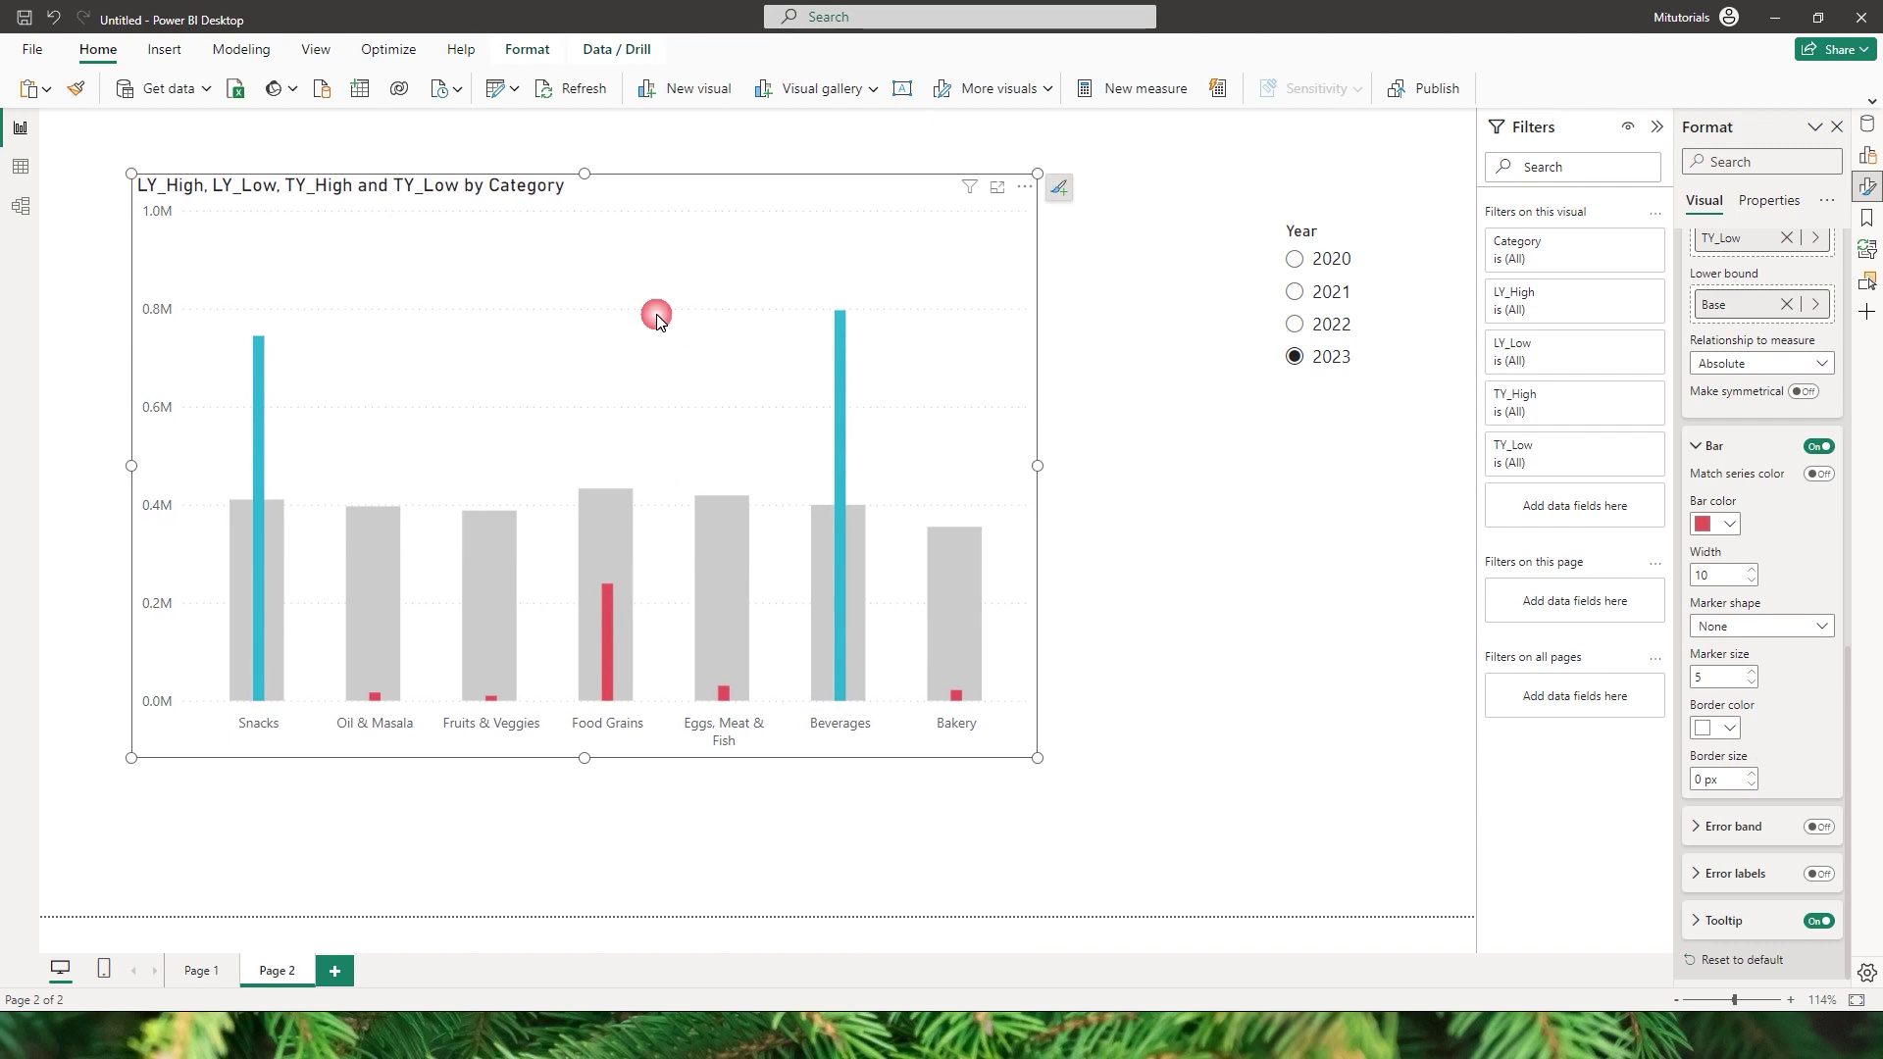
double_click(370, 189)
triple_click(480, 186)
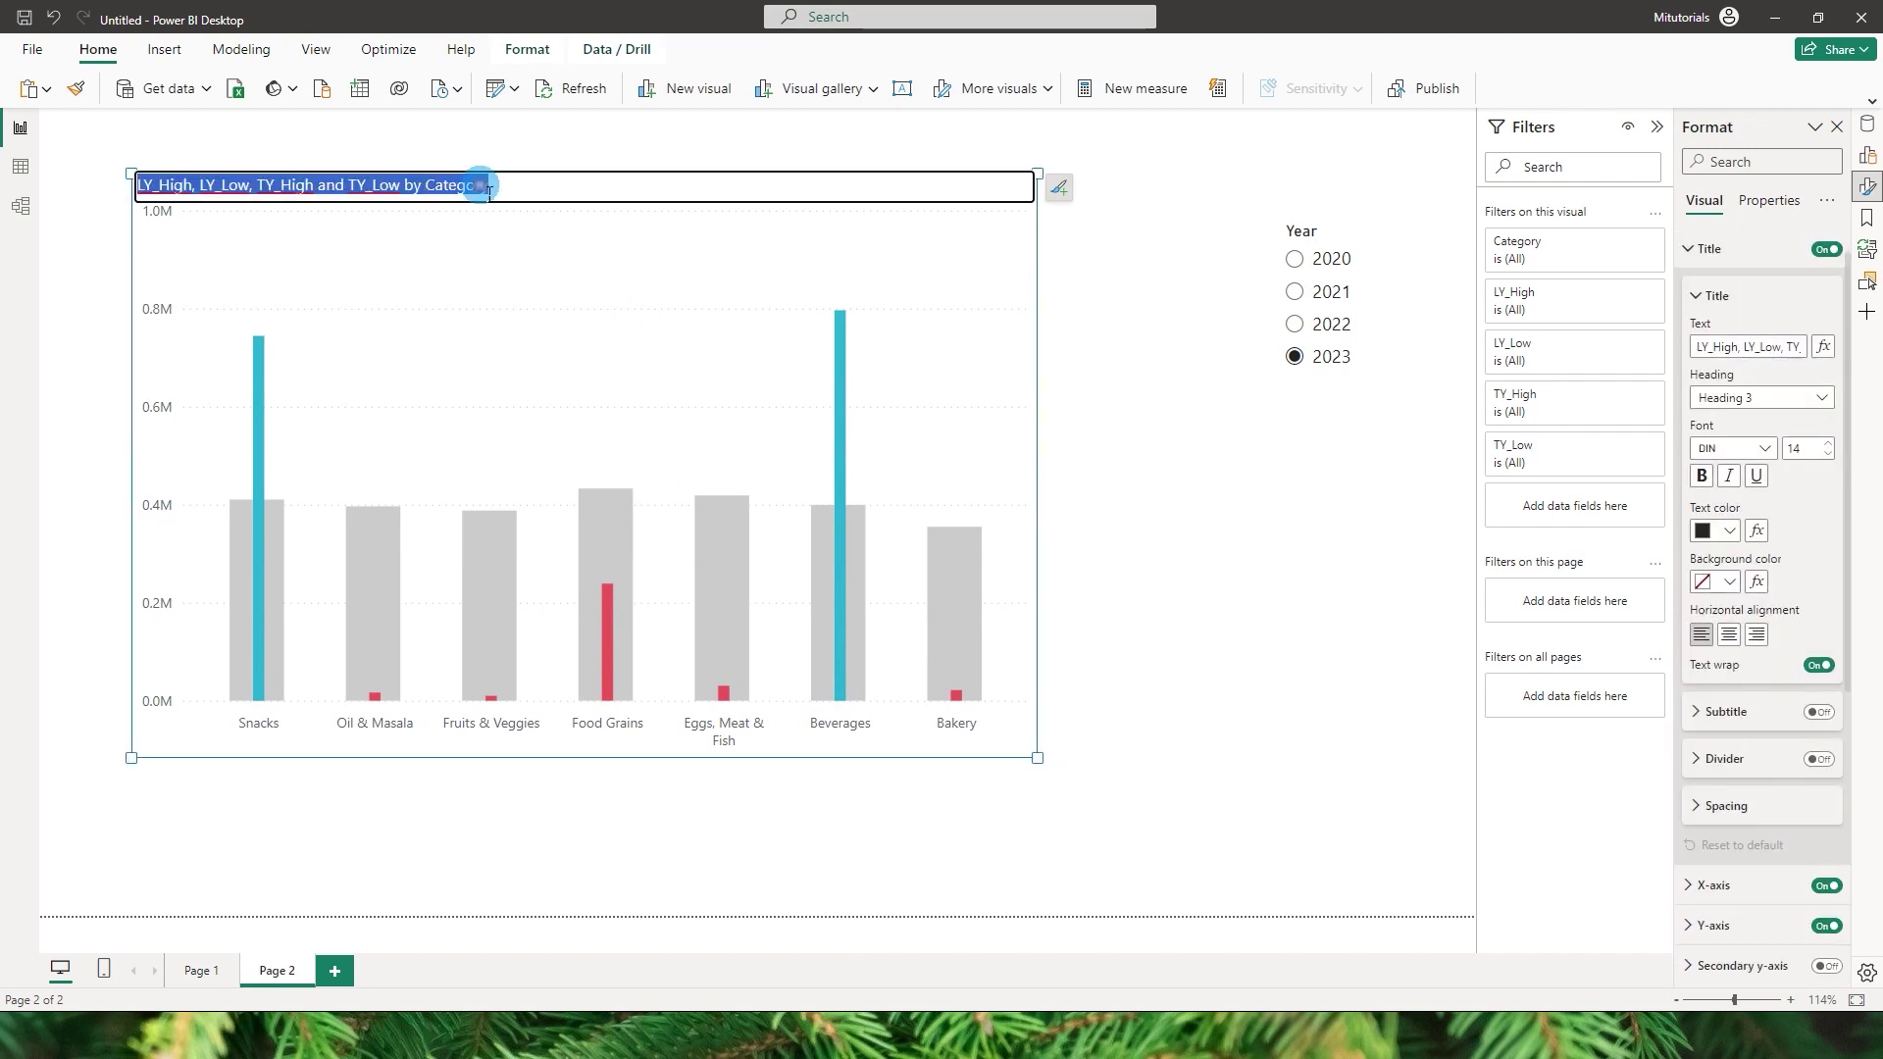
type("Compariso")
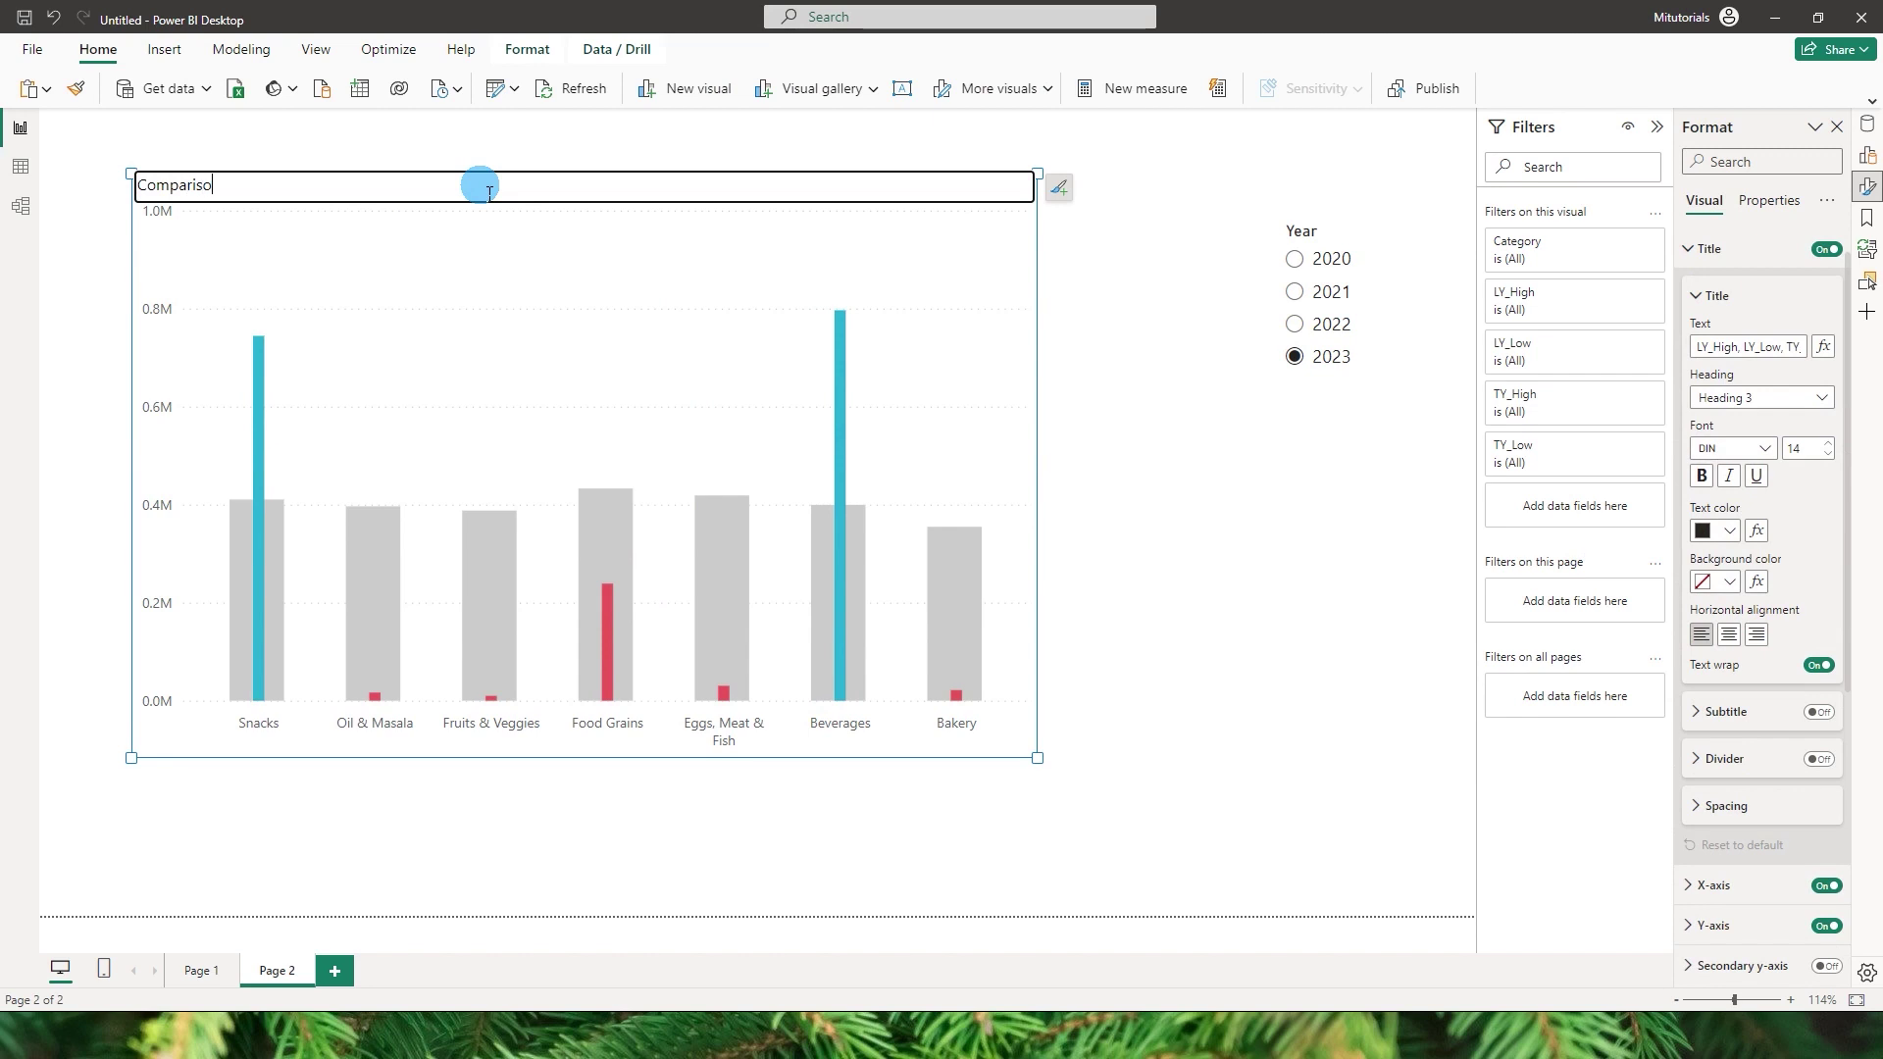
Center the chart title and give it a blue background with white text.
left_click(1728, 632)
left_click(1728, 581)
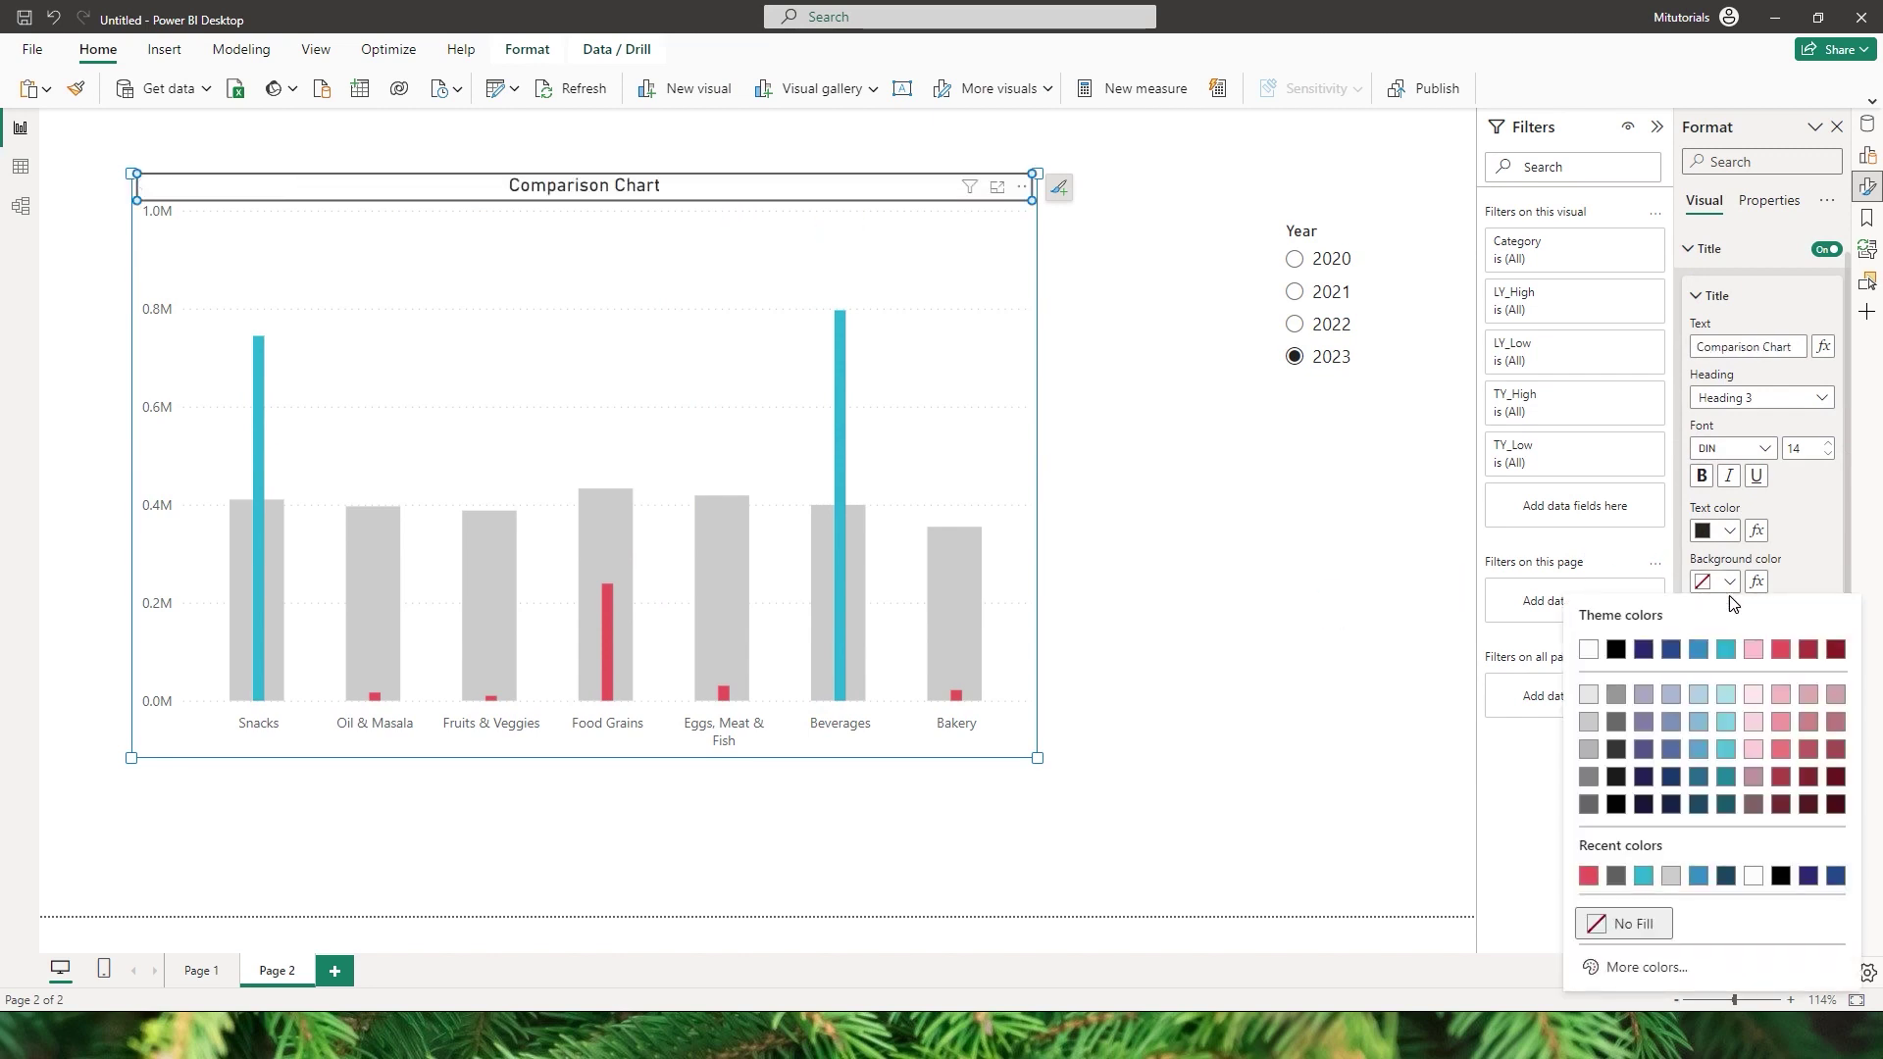
left_click(1698, 649)
left_click(1729, 531)
left_click(1604, 598)
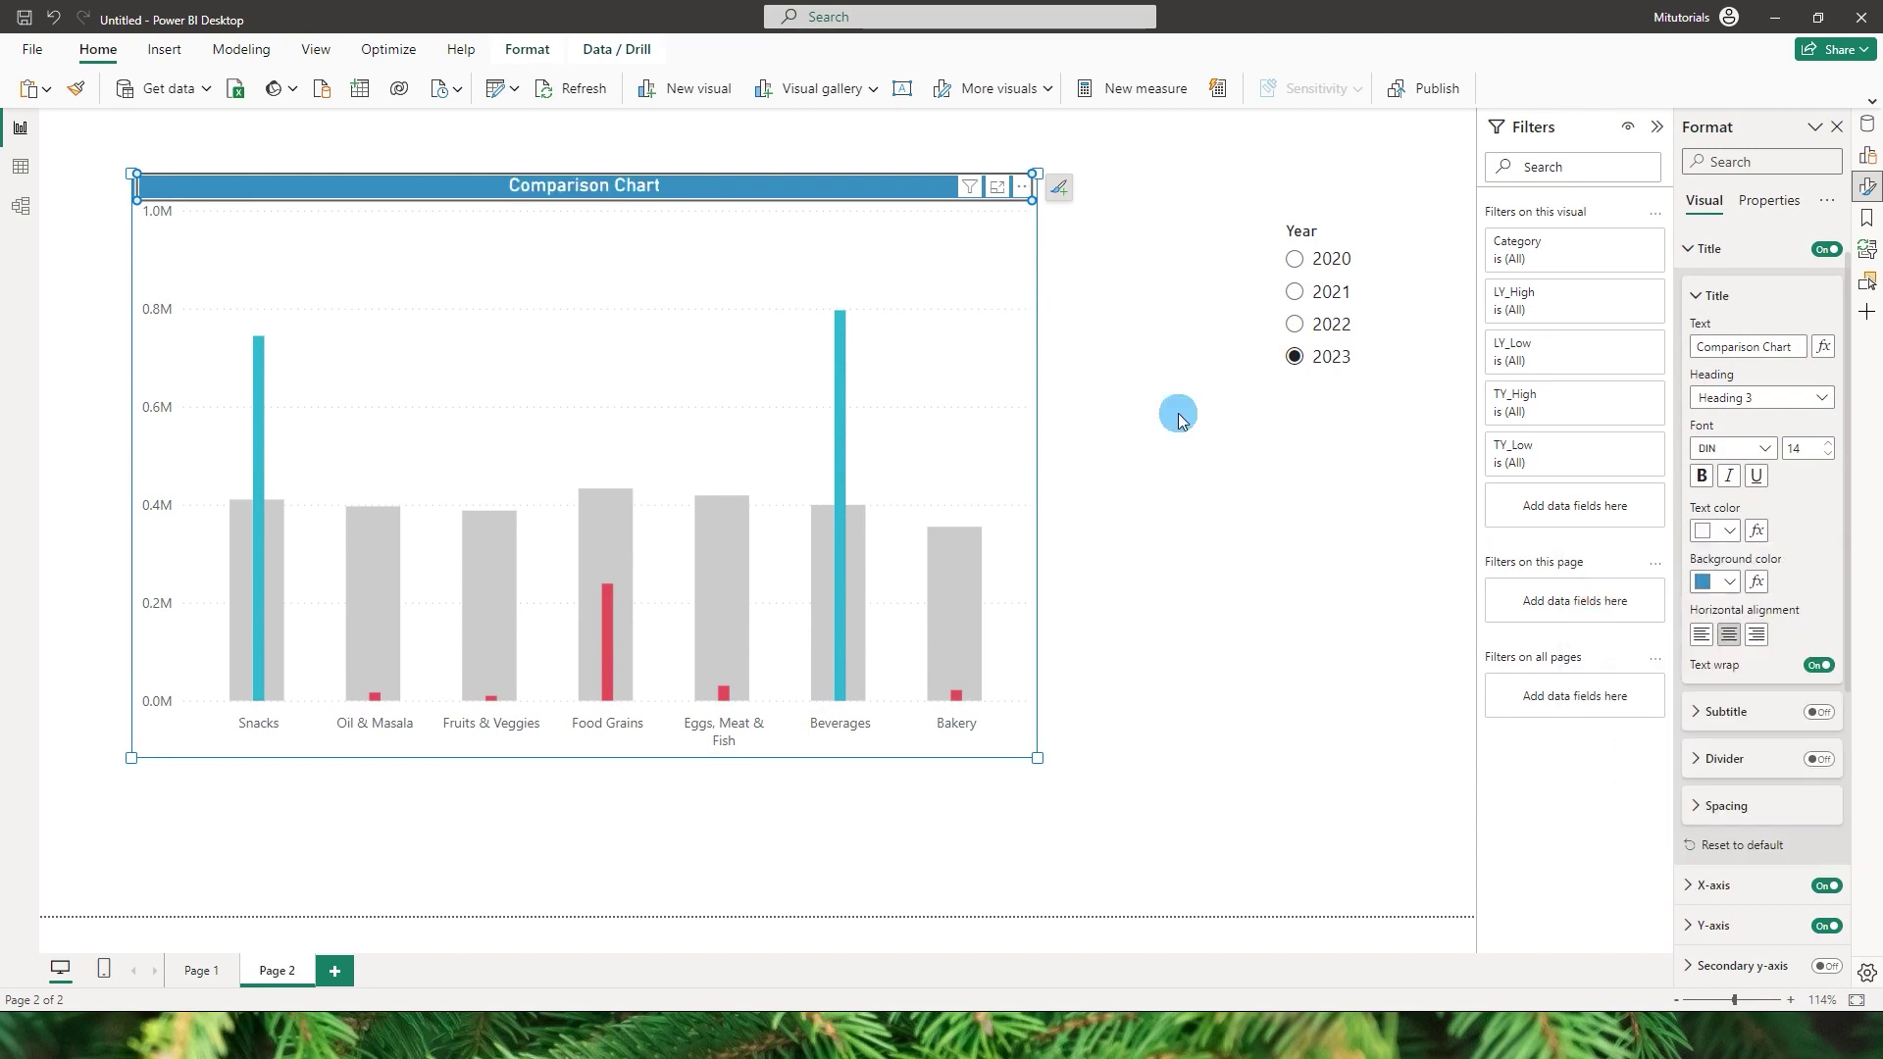
left_click(1102, 359)
Filter the comparison chart to the year 2022 with the Year slicer.
left_click(640, 246)
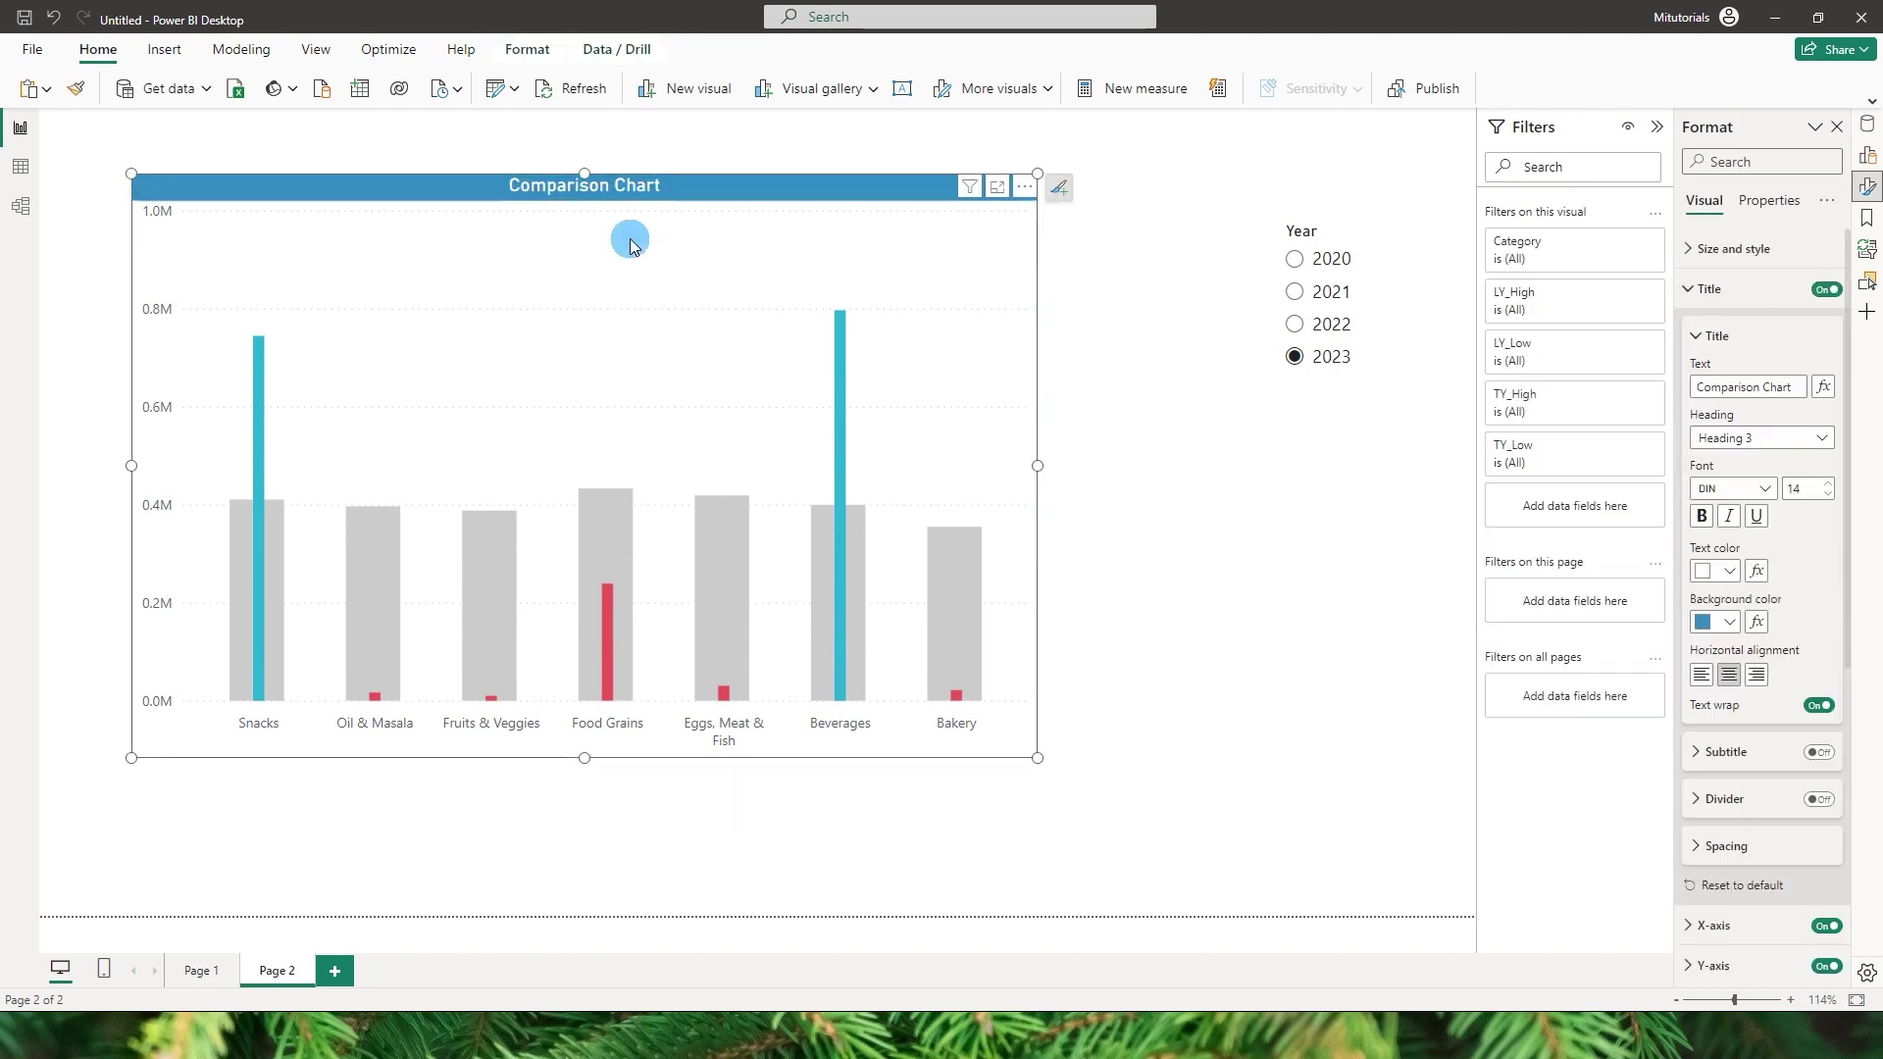
left_click(1294, 324)
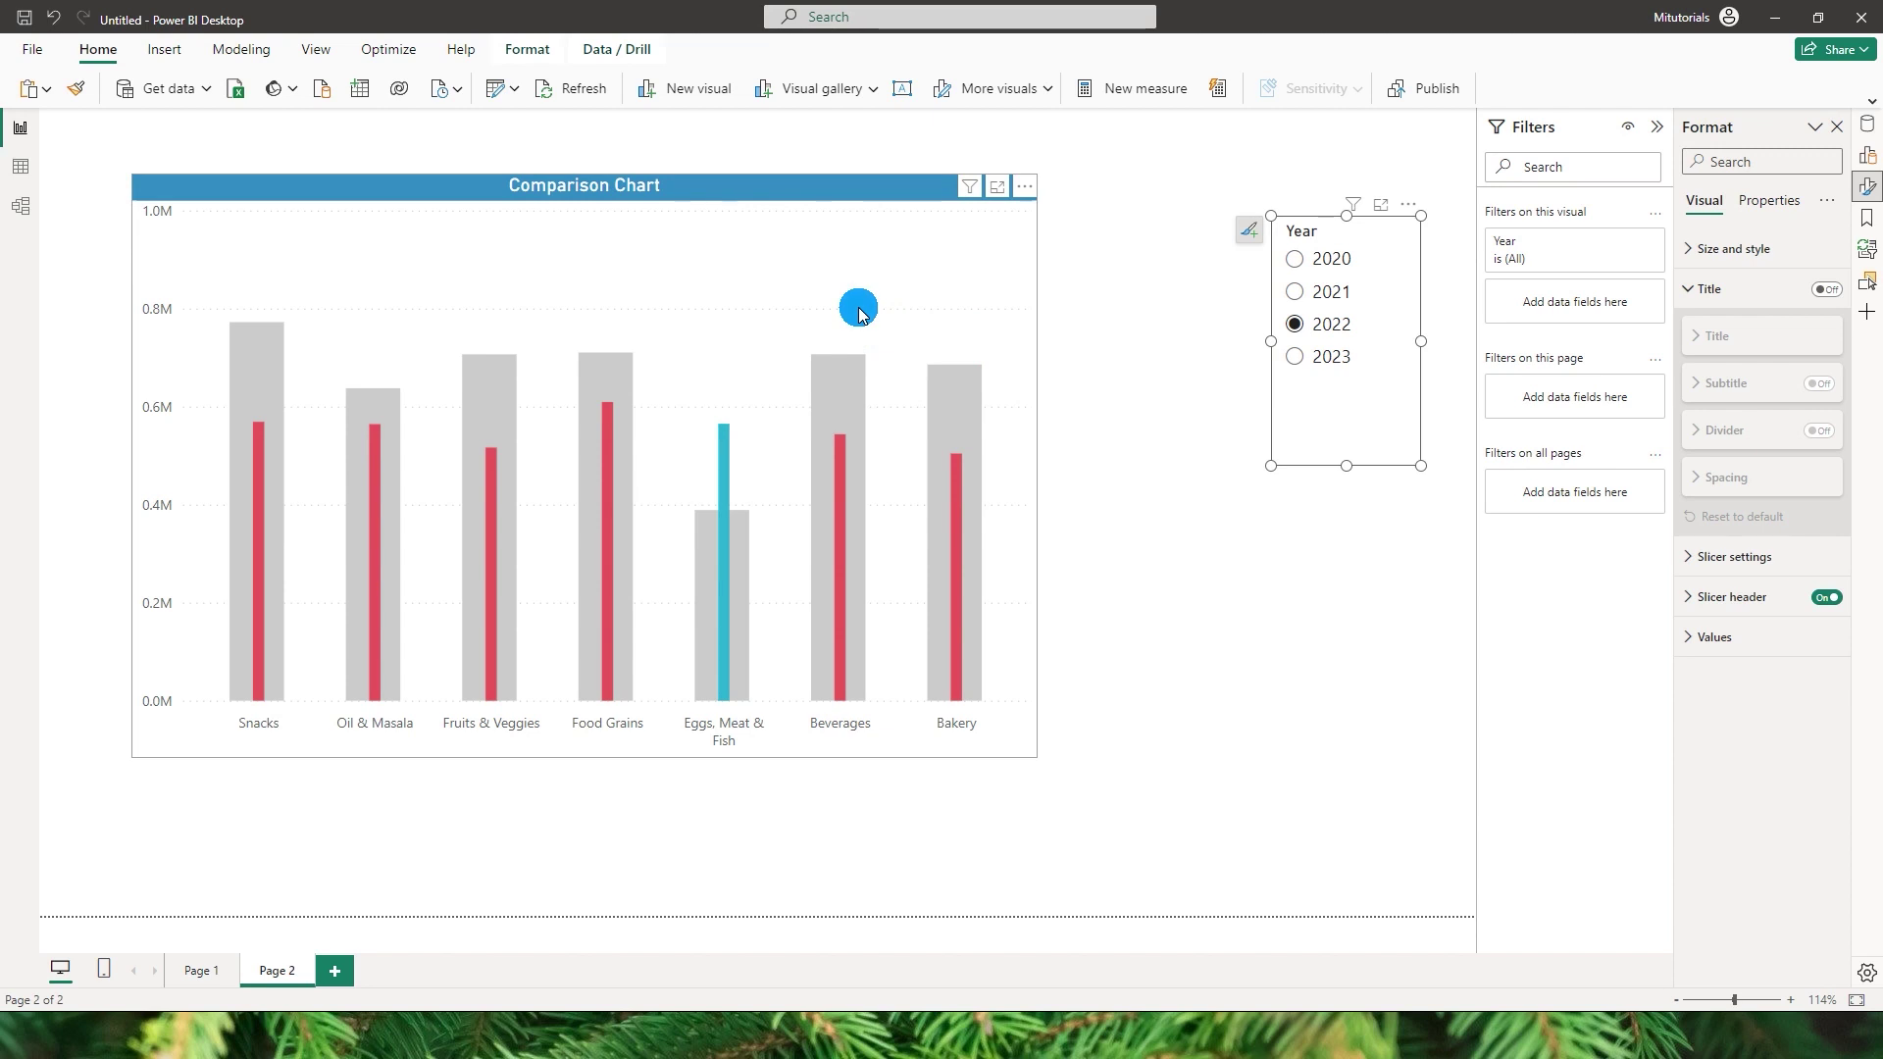
left_click(1149, 362)
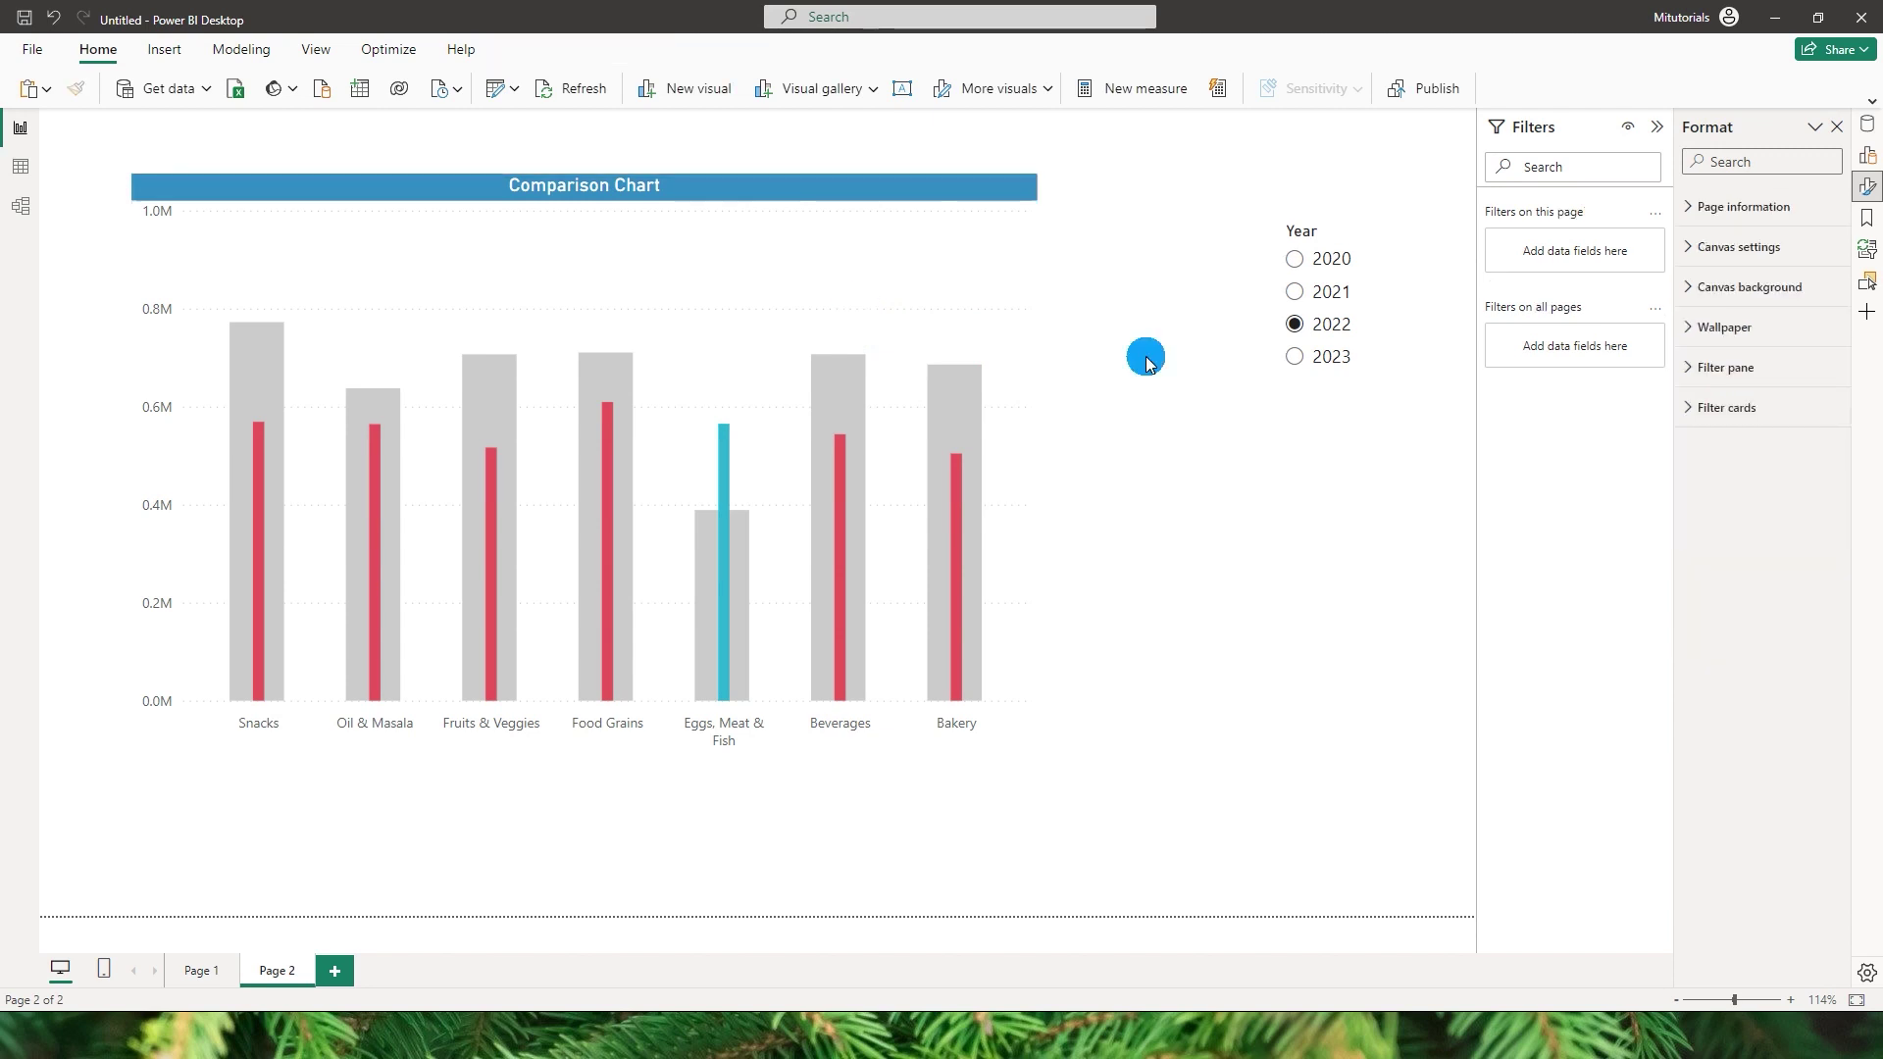